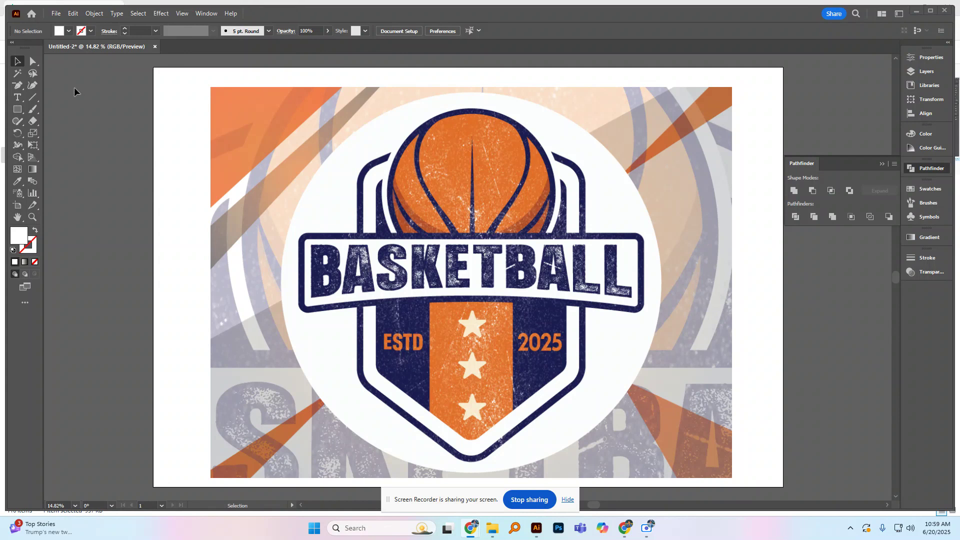
Step: Scale the Basketball.jpg reference image down to about 1416 × 1062 px and move it over the artboard's right edge
left_click(312, 144)
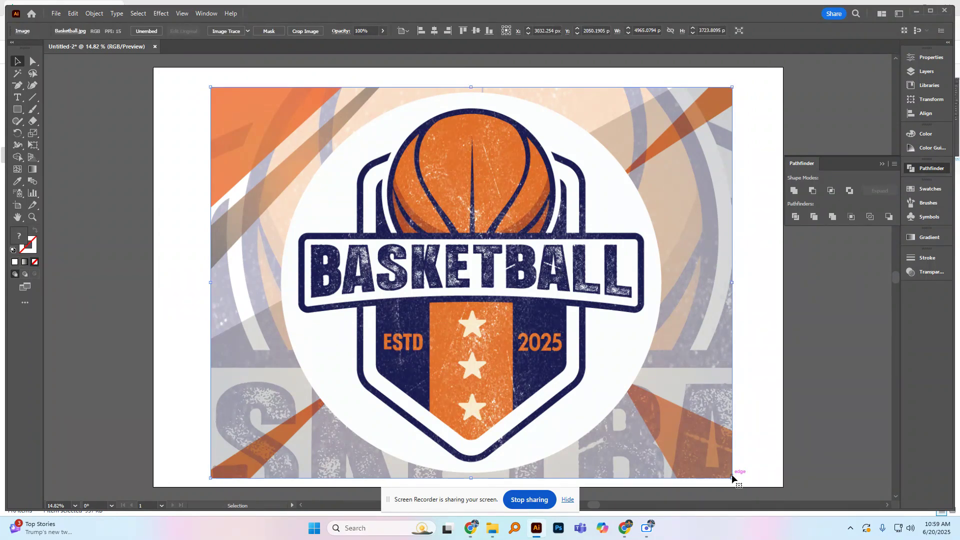
left_click(568, 500)
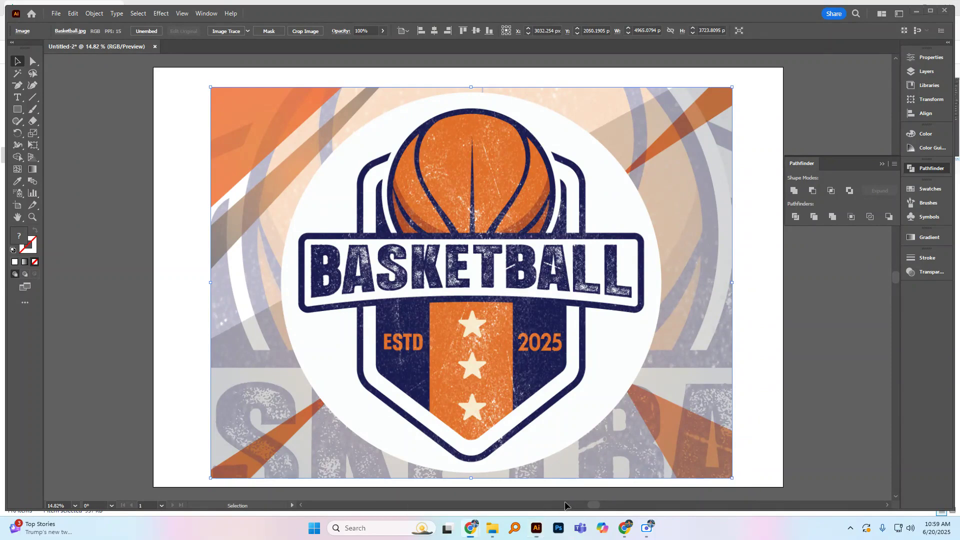
left_click_drag(731, 480, 547, 410)
left_click_drag(495, 290, 813, 290)
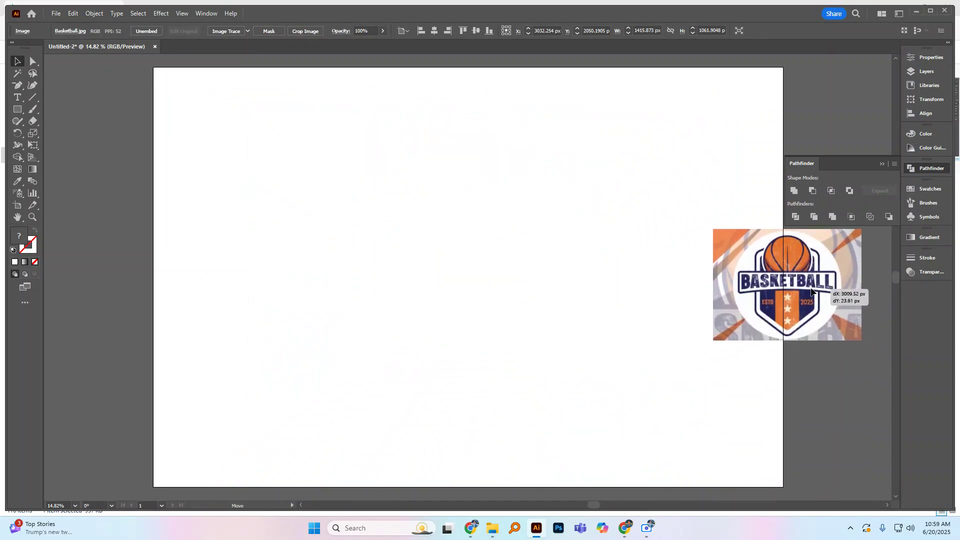
left_click(652, 275)
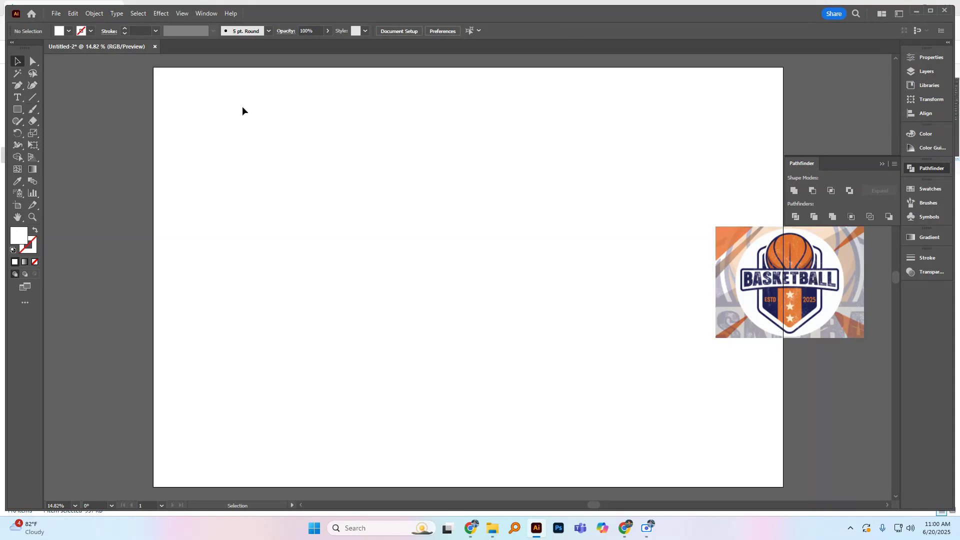
Step: Draw a rectangle about 1471 × 1738 px near the middle of the artboard and fill it with black
key("m")
left_click_drag(349, 159, 504, 342)
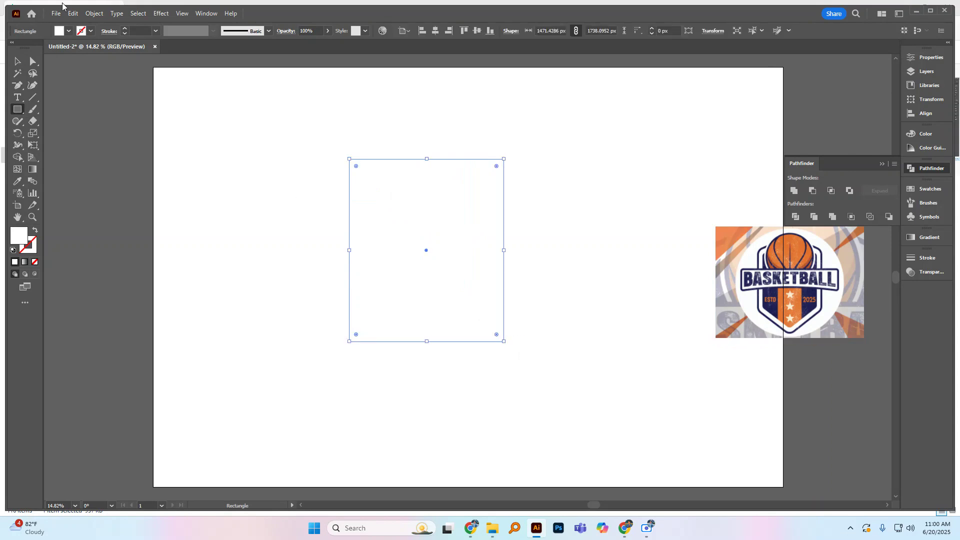
left_click(69, 31)
left_click(28, 48)
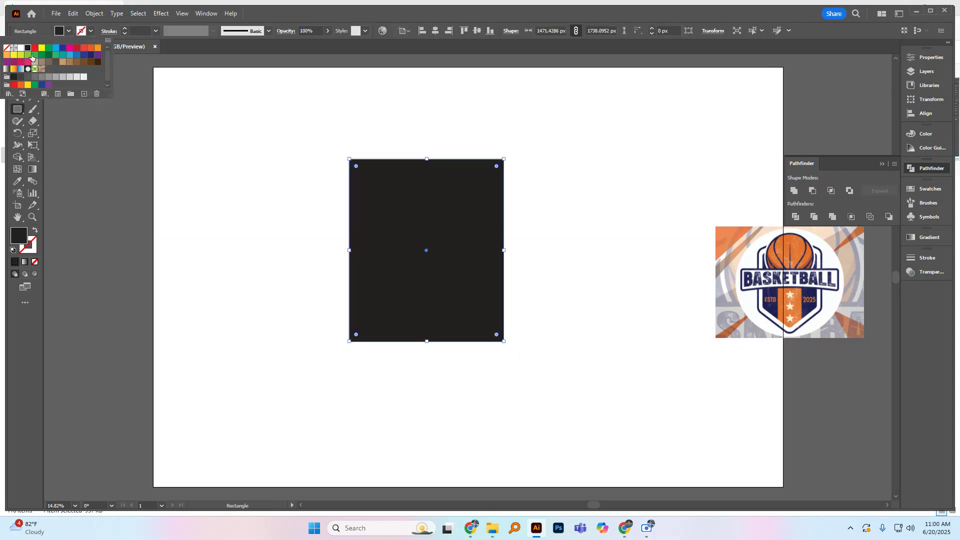
left_click(315, 150)
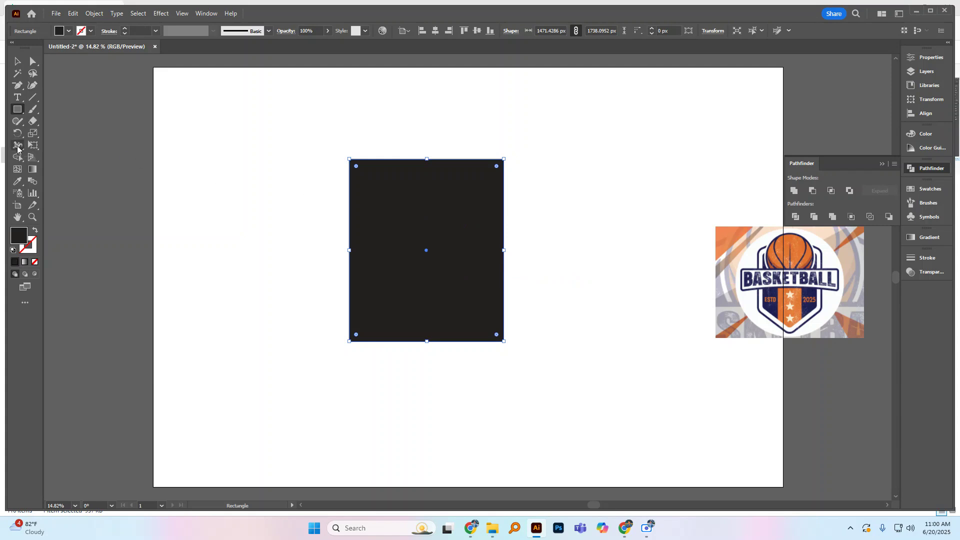
left_click(18, 61)
left_click(265, 176)
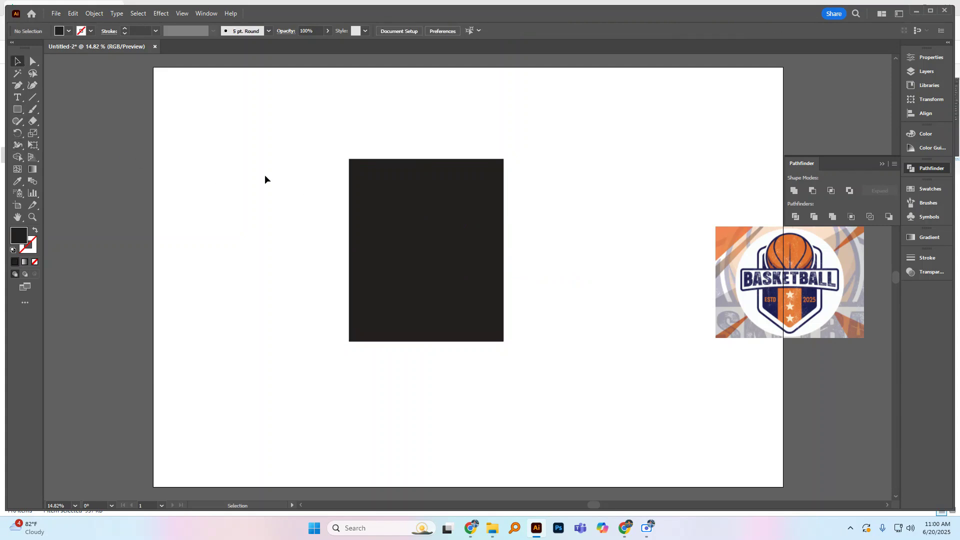
Step: Move the black rectangle left and slightly up on the artboard
left_click(443, 184)
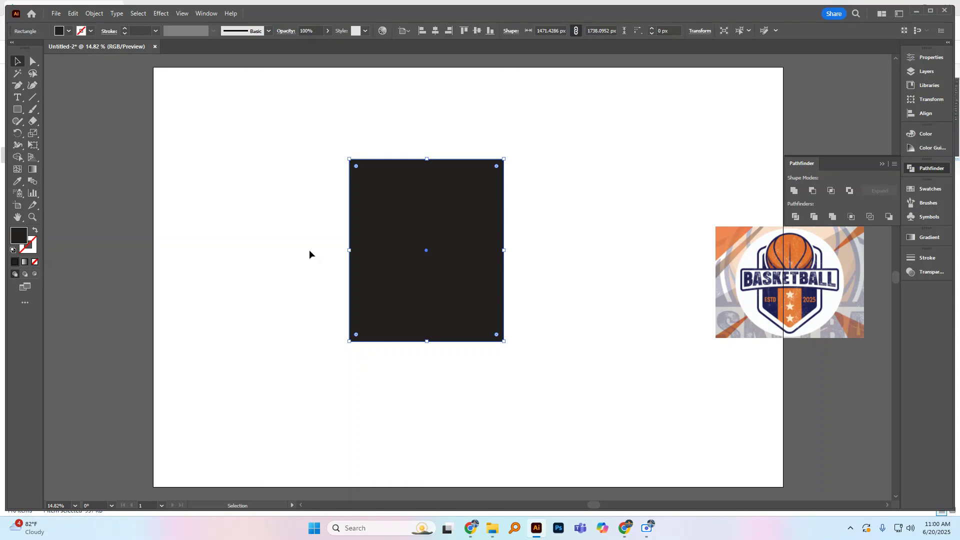
left_click_drag(409, 225, 340, 215)
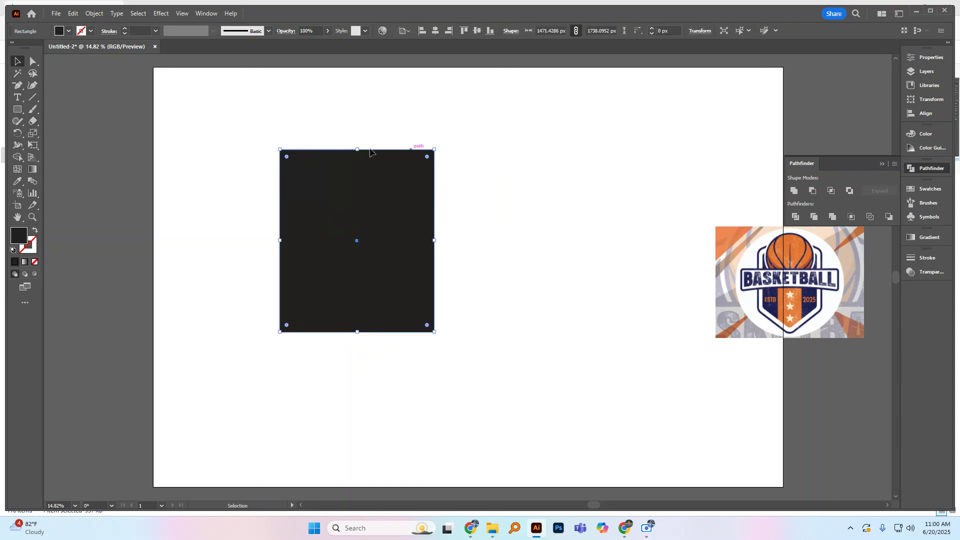
left_click(493, 177)
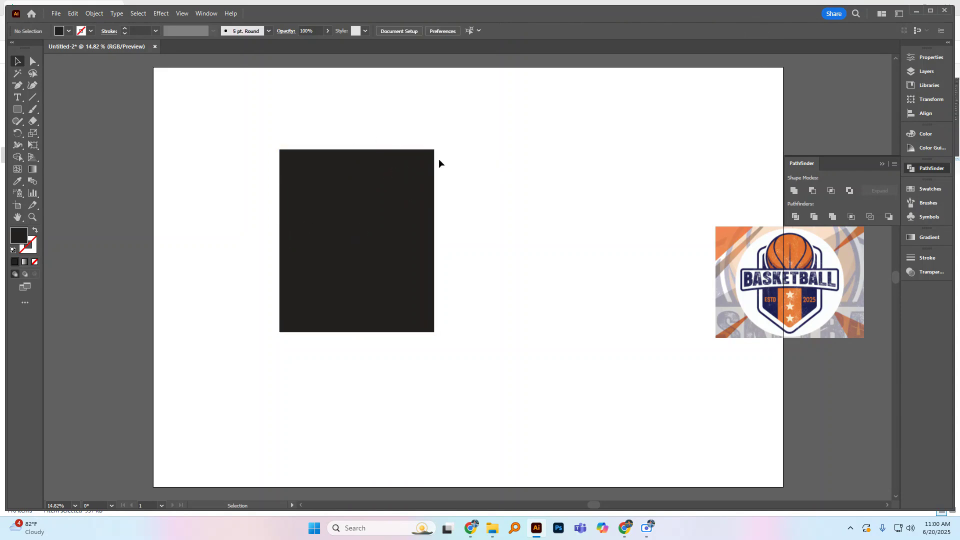
Step: Add an anchor point at the midpoint of the black rectangle's bottom edge
left_click(377, 229)
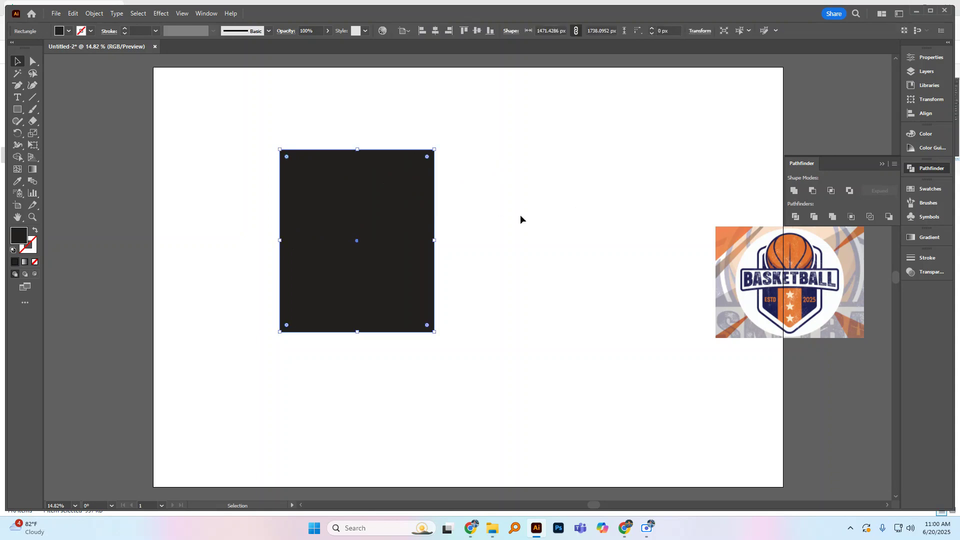
key("minus")
left_click(18, 86)
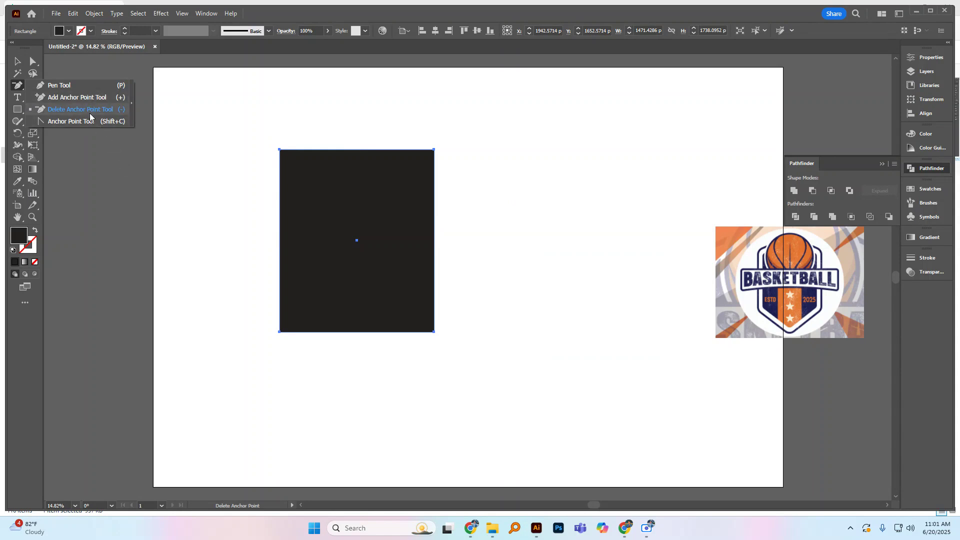
left_click(18, 64)
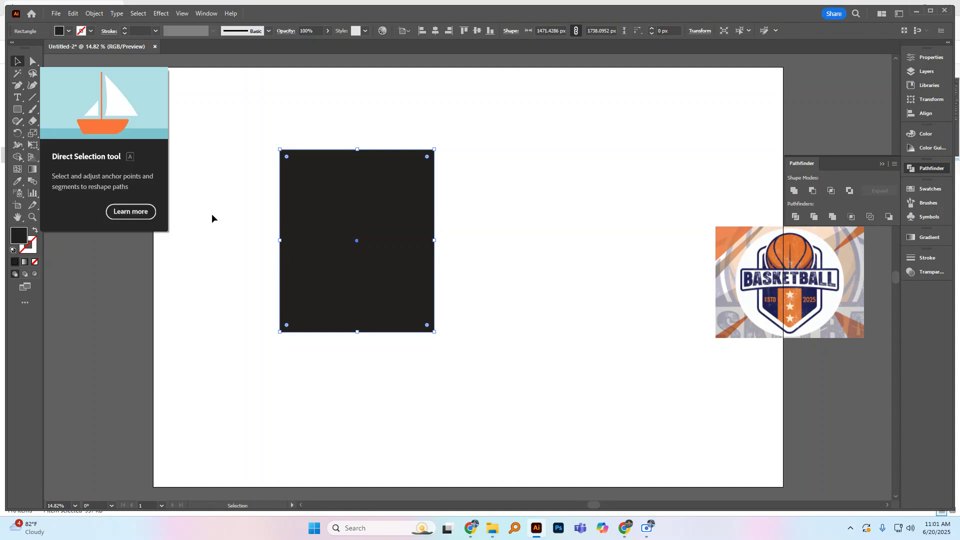
left_click(20, 88)
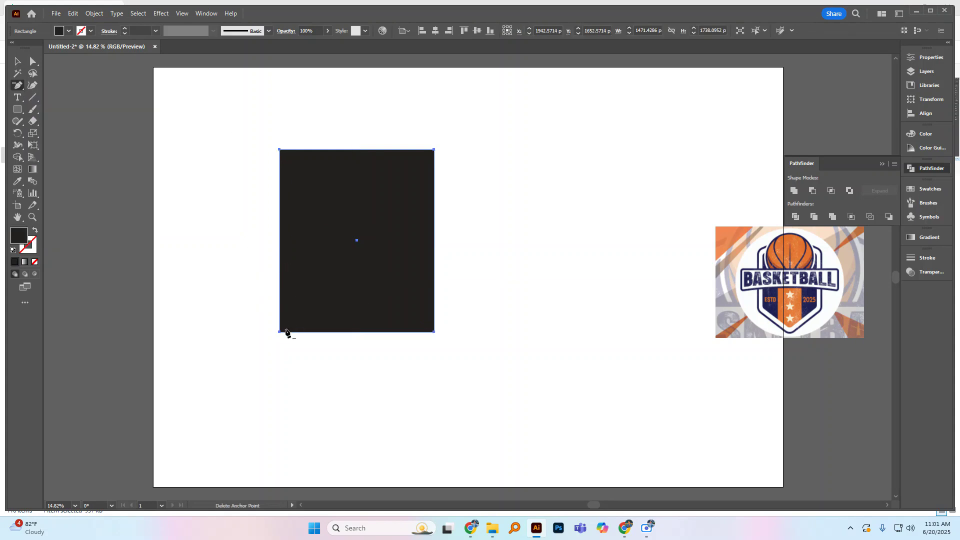
left_click(17, 61)
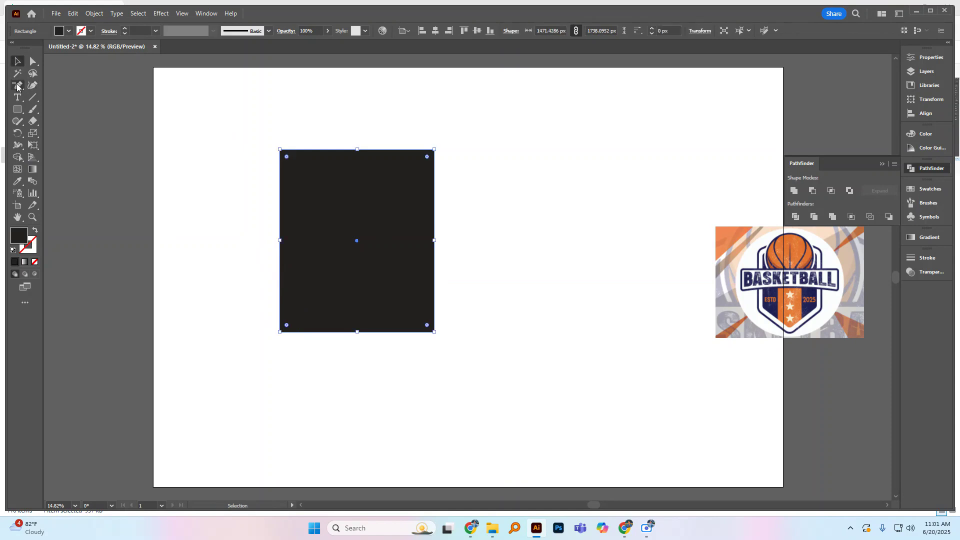
left_click(18, 86)
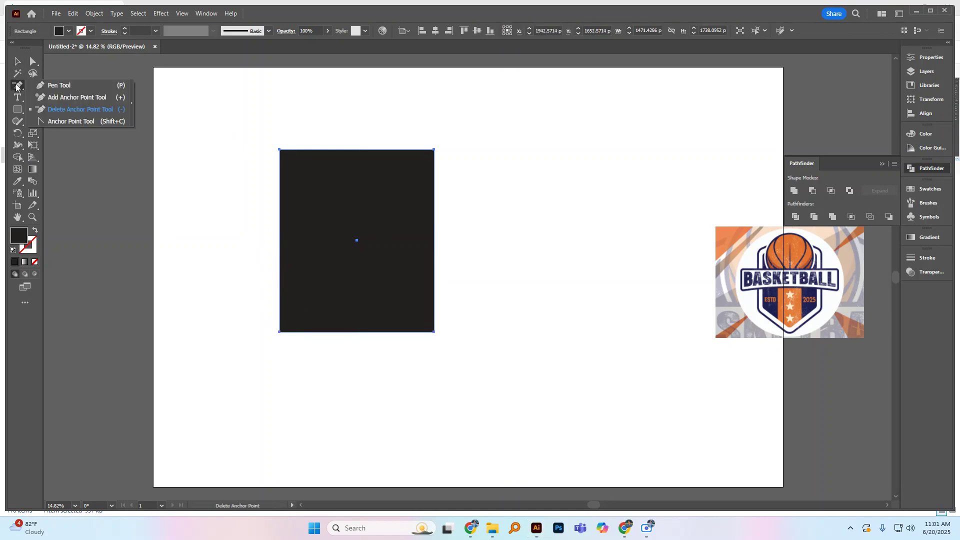
left_click(51, 99)
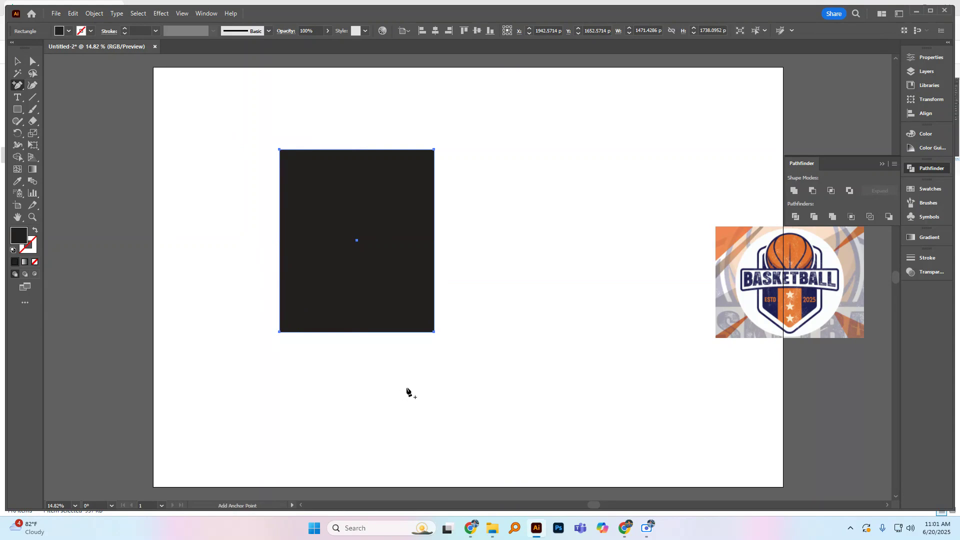
left_click(357, 331)
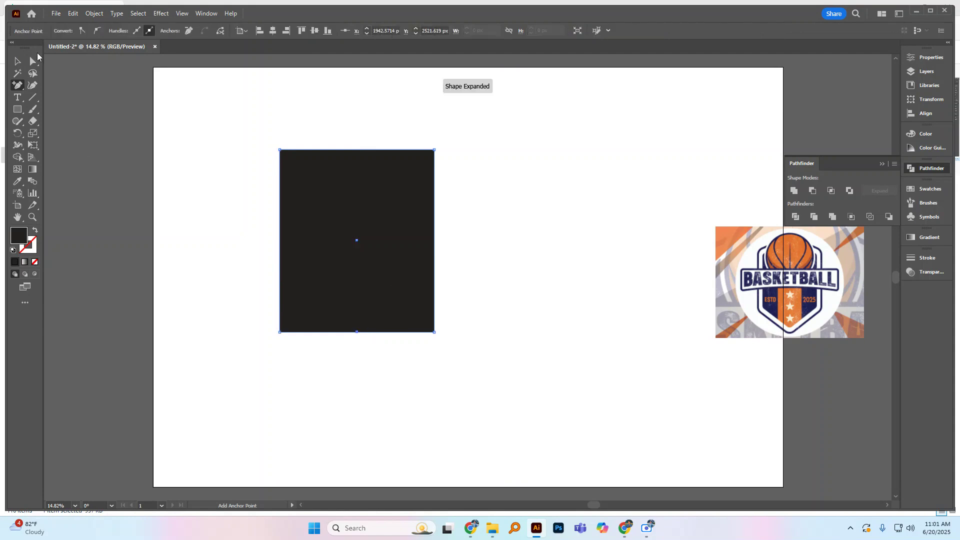
Step: Place a duplicate of the black rectangle at the upper right of the artboard
left_click(16, 62)
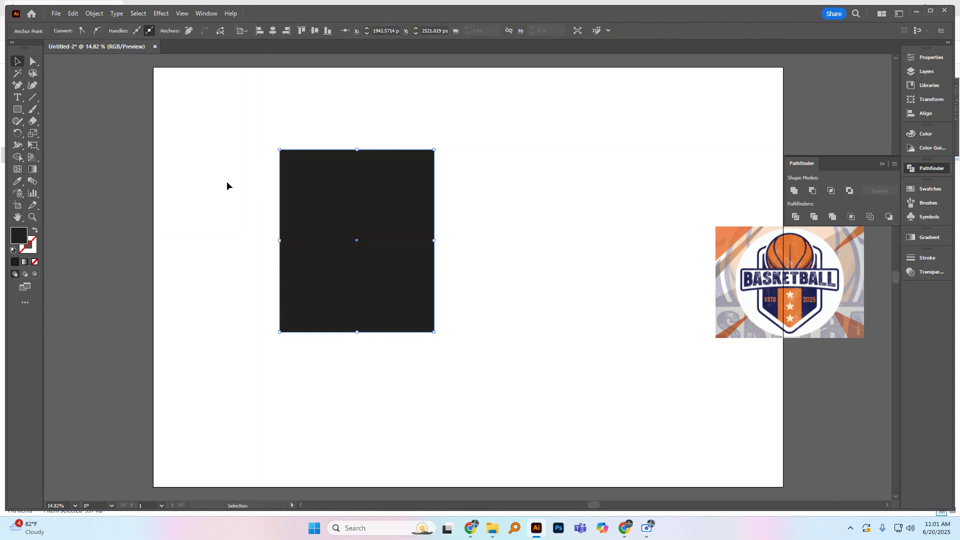
left_click(191, 187)
left_click_drag(397, 276, 654, 191)
Step: Delete the original rectangle's two bottom corner anchor points to form an inverted triangle, and place a duplicate below the rectangle copy
left_click(356, 280)
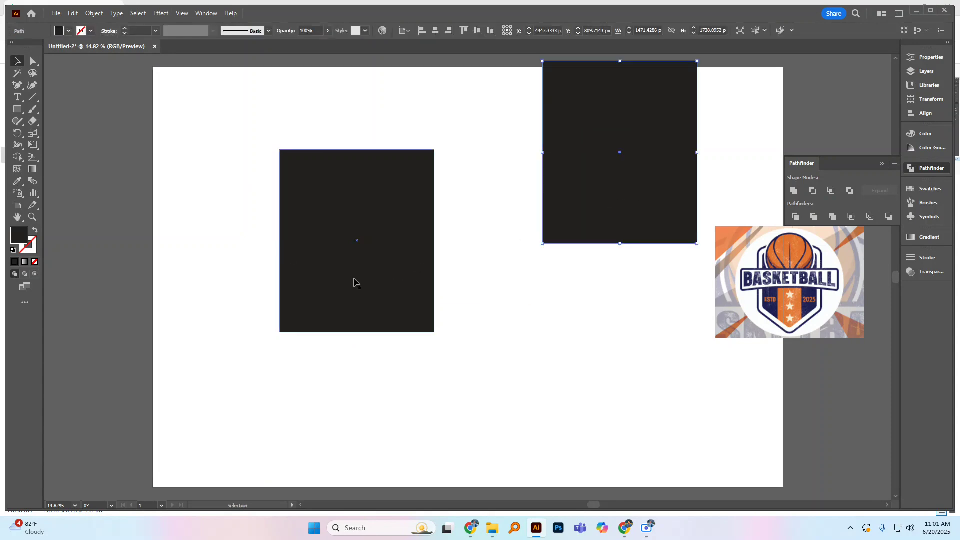
left_click(18, 85)
left_click_drag(18, 85, 65, 106)
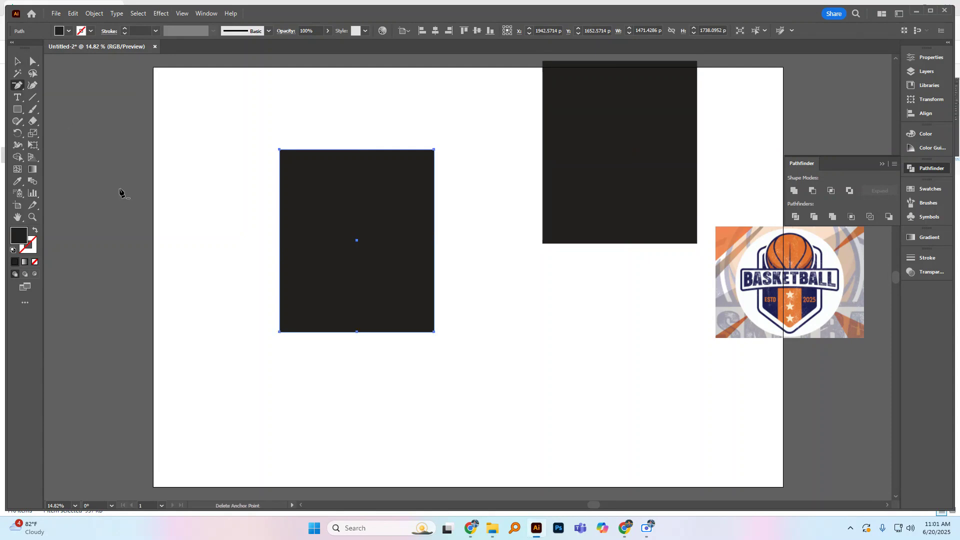
left_click(280, 332)
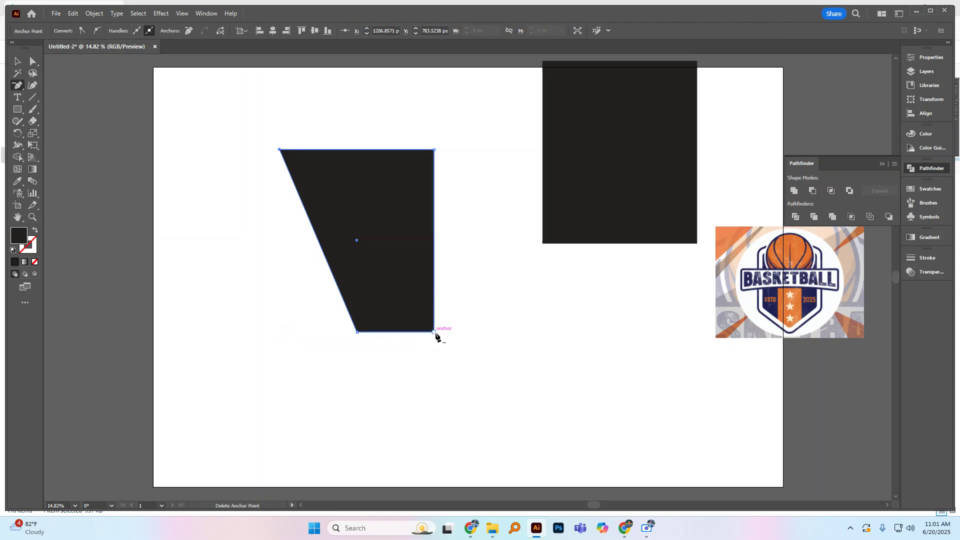
left_click(434, 332)
left_click(17, 62)
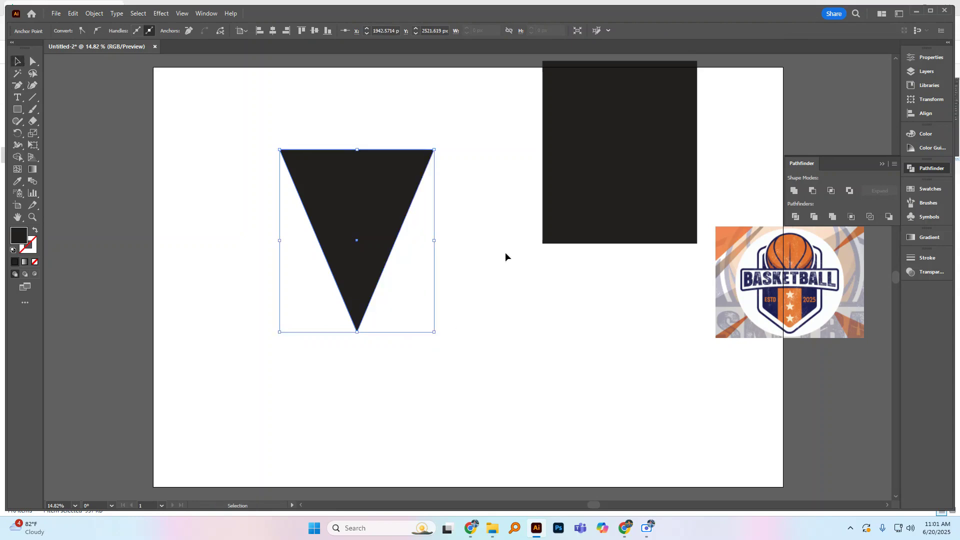
left_click_drag(374, 196, 584, 273)
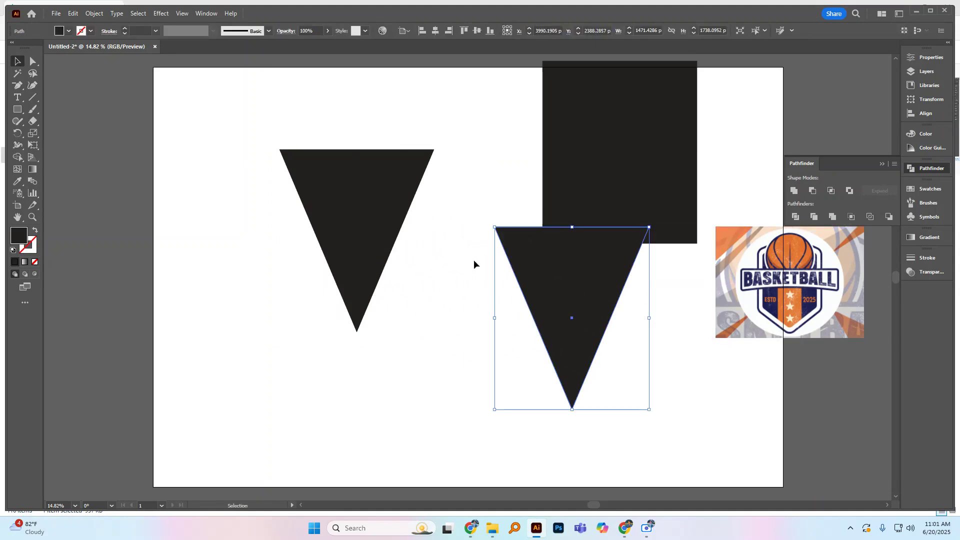
left_click(457, 223)
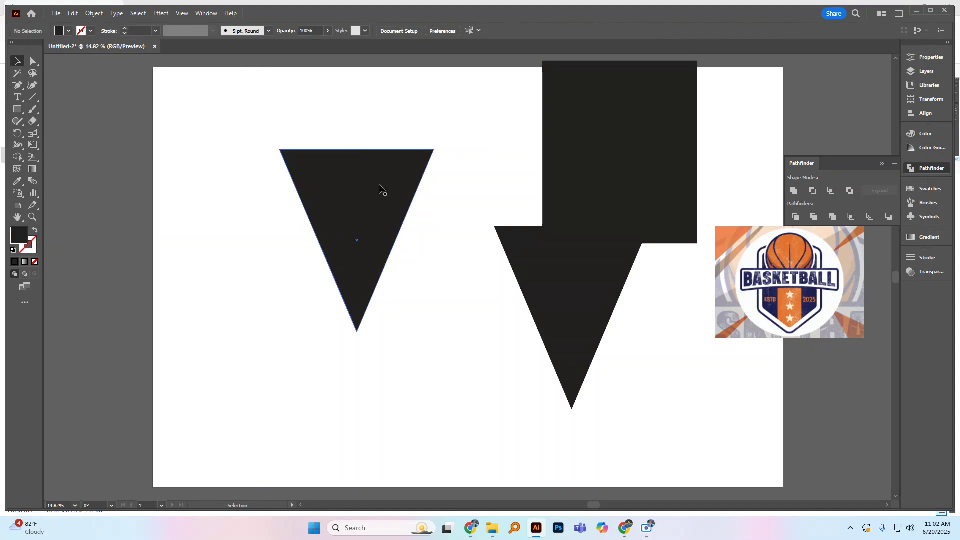
Step: Round all three corners of the original inverted triangle with a radius of about 29 px
left_click(380, 189)
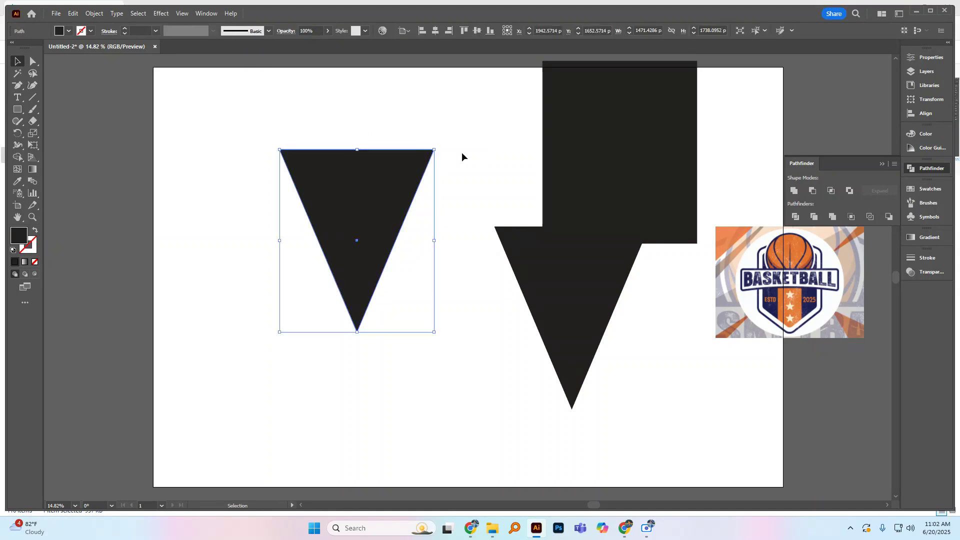
left_click(28, 63)
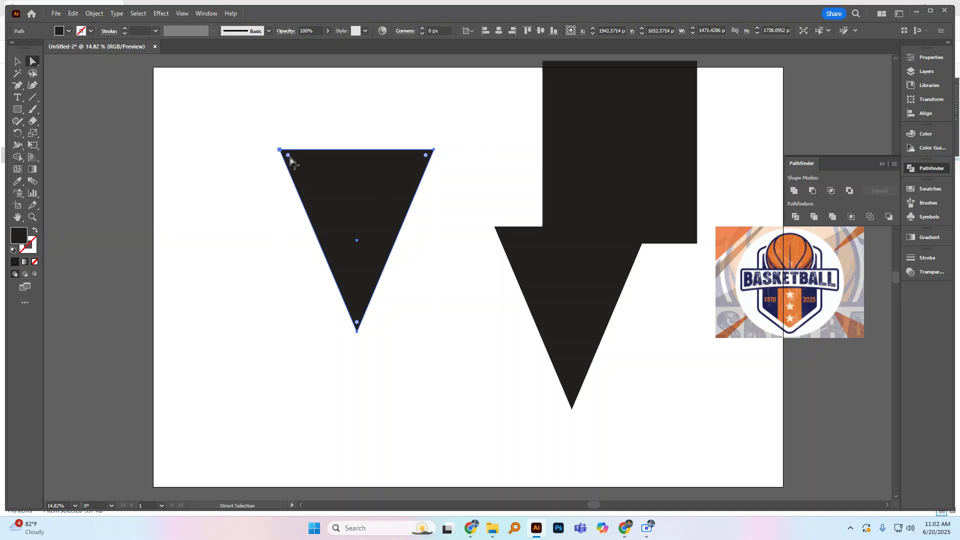
left_click(17, 61)
left_click(292, 193)
left_click(331, 191)
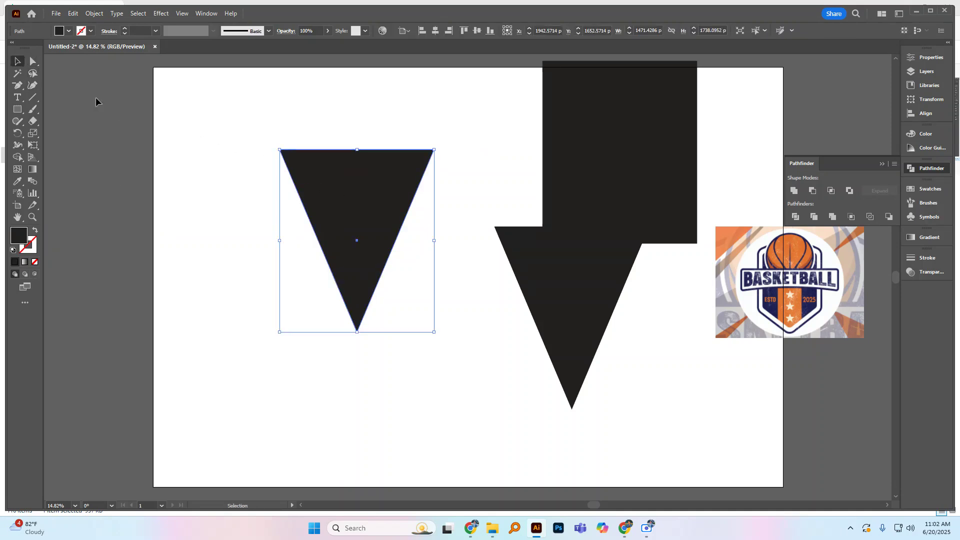
left_click(31, 62)
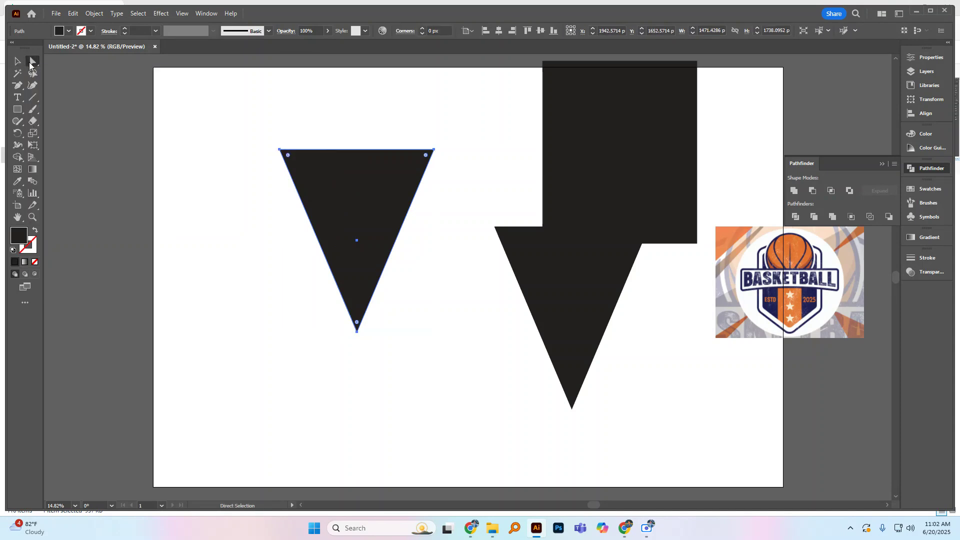
left_click_drag(289, 158, 285, 152)
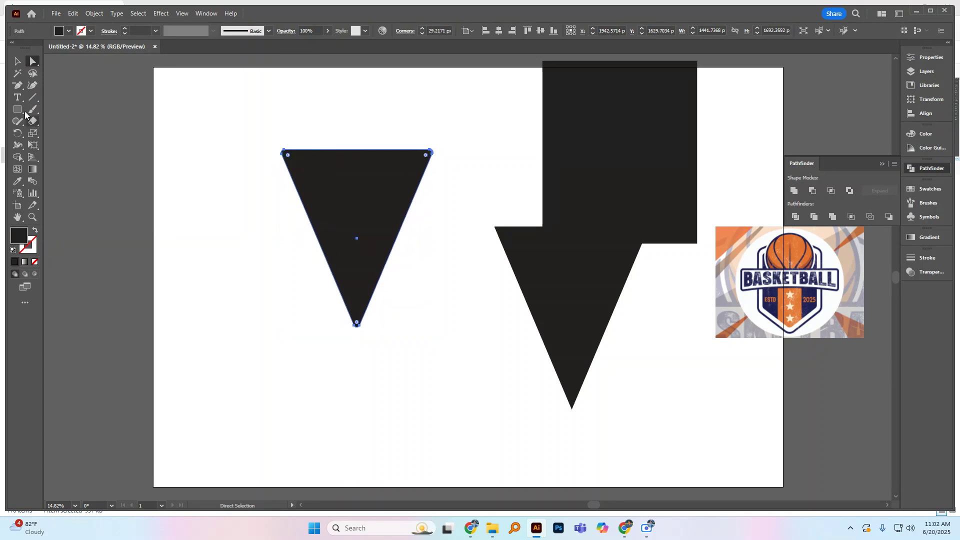
left_click(17, 61)
left_click(320, 143)
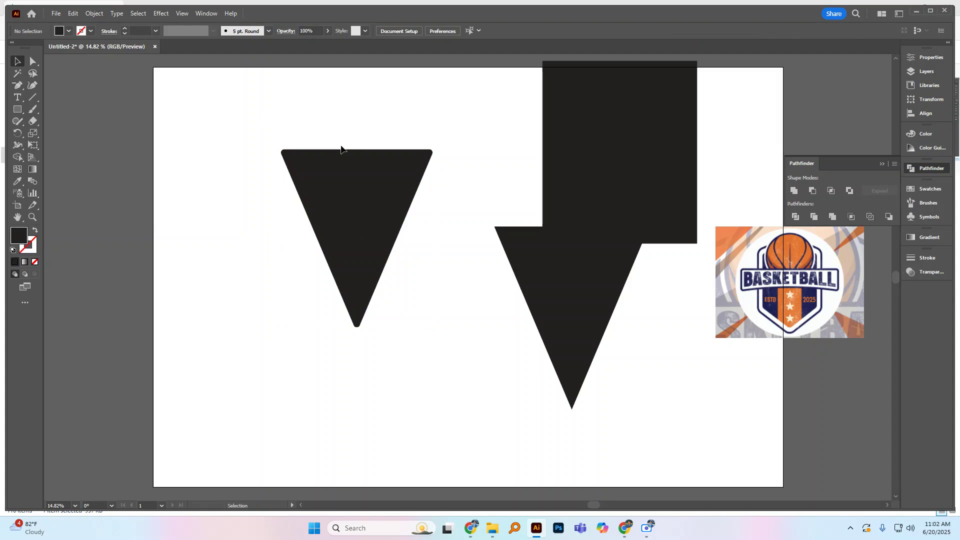
Step: Place a duplicate of the rounded triangle at the lower right of the artboard
left_click_drag(322, 173, 663, 372)
left_click(376, 246)
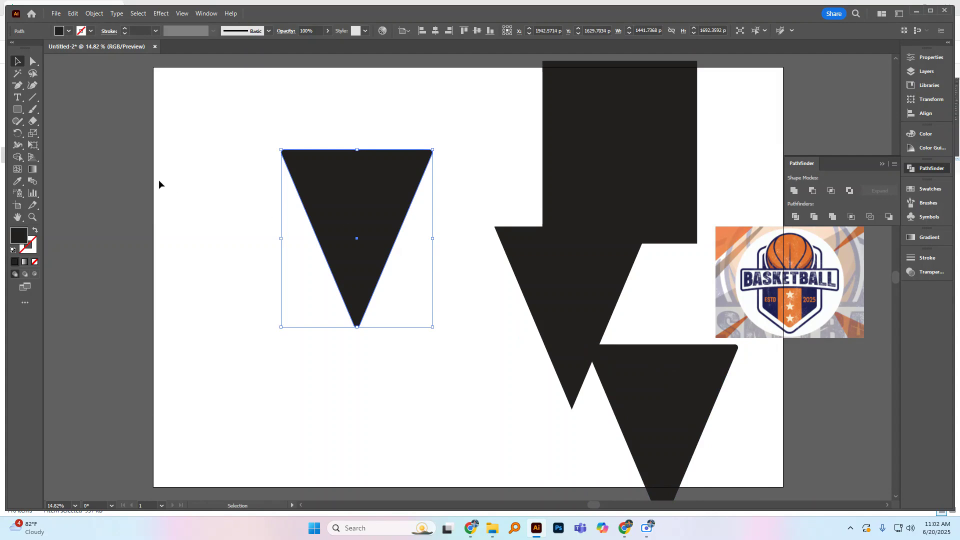
left_click(203, 188)
Step: Curve the rounded triangle's top edge upward with the Curvature tool and move the triangle among the shapes at the artboard's lower right
left_click(345, 169)
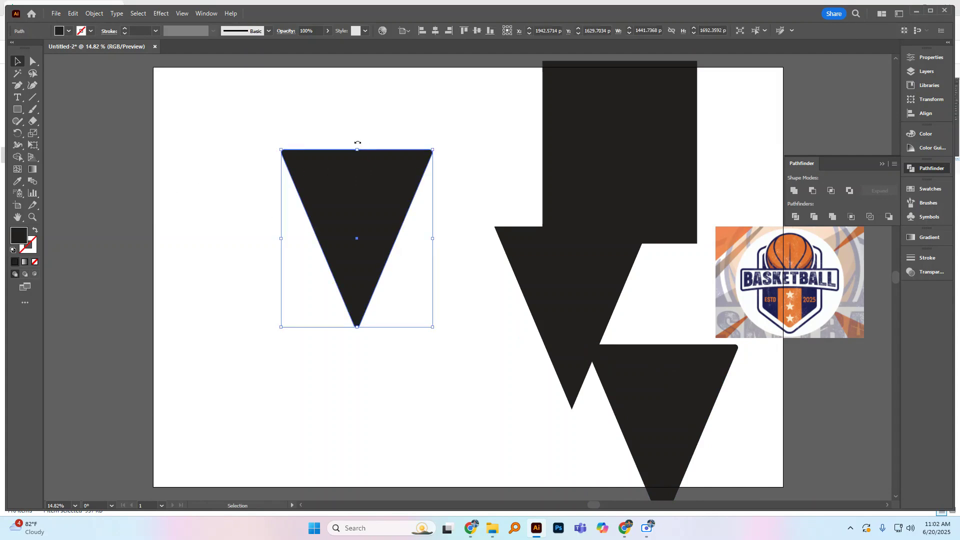
left_click(33, 86)
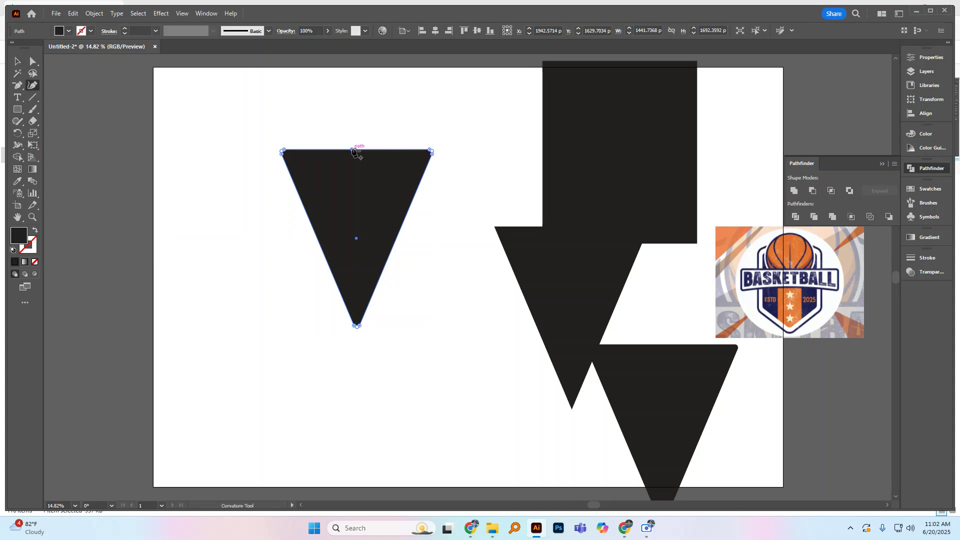
left_click_drag(352, 150, 353, 135)
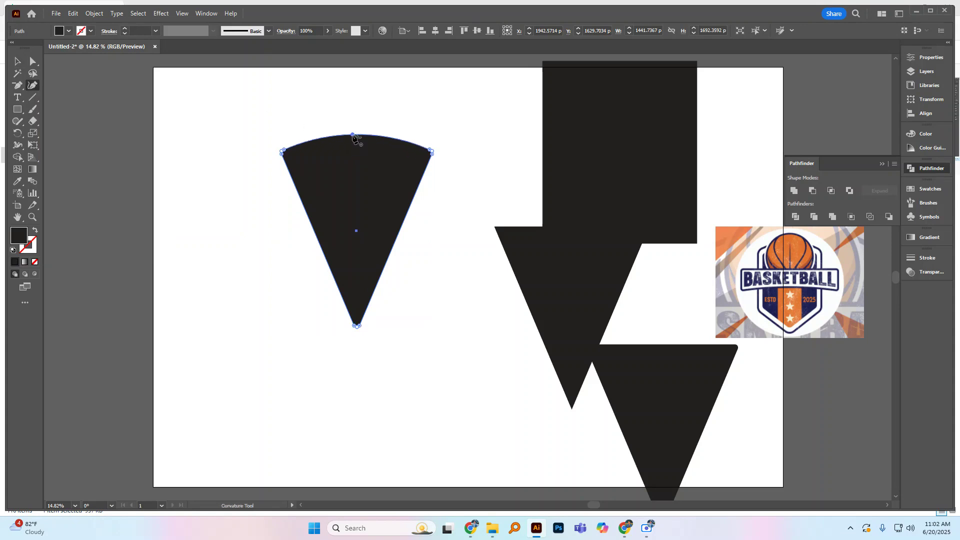
left_click(19, 62)
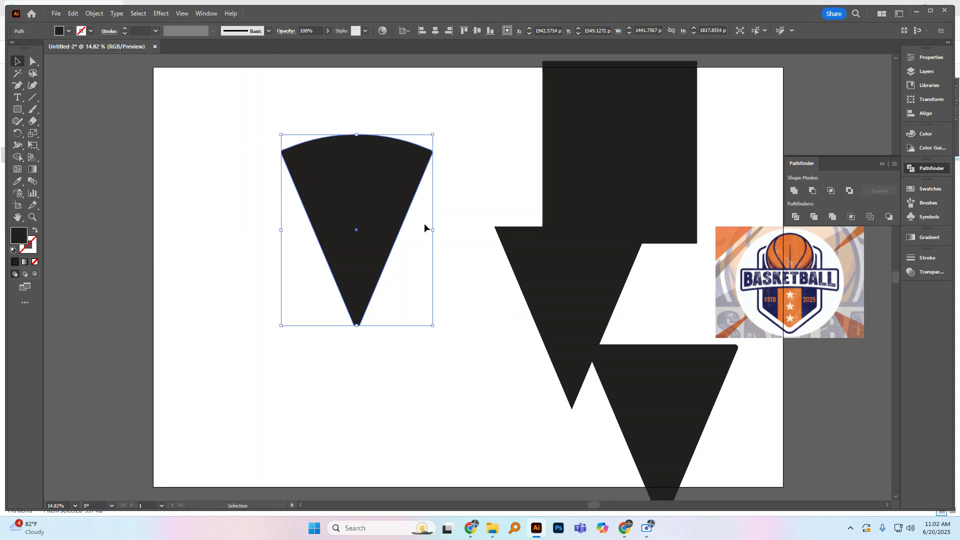
left_click_drag(355, 223, 628, 391)
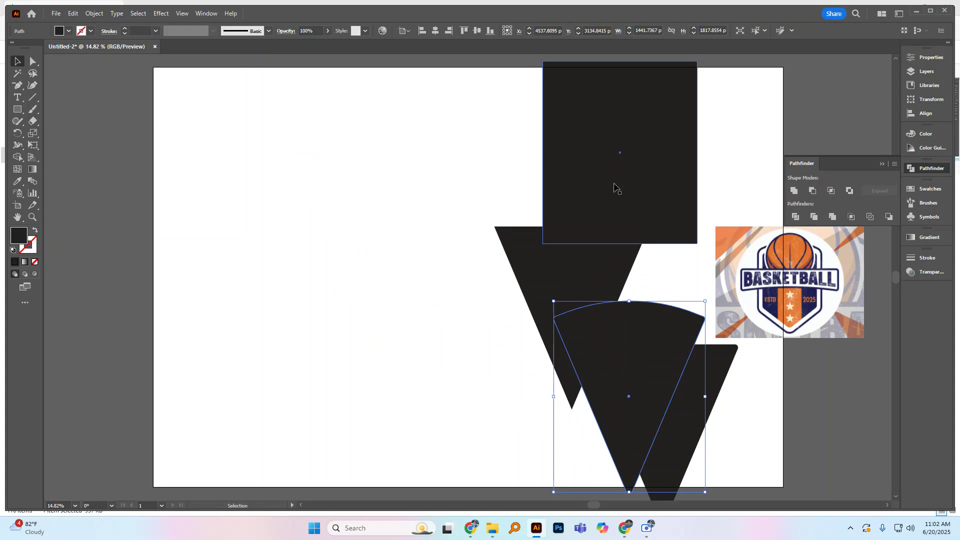
Step: Place a duplicate of the black rectangle at the artboard's upper left and add anchor points midway along its left and right sides
left_click_drag(615, 187, 310, 218)
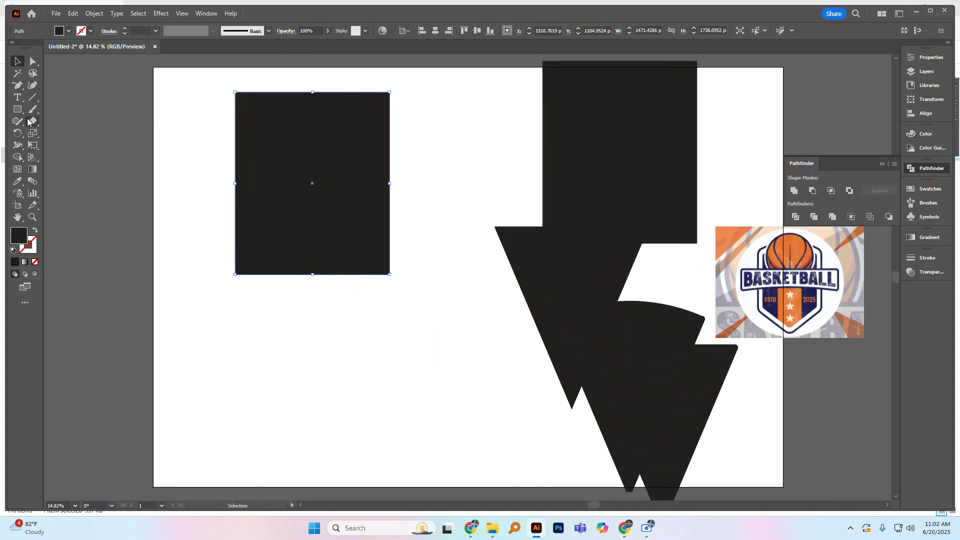
left_click(17, 85)
left_click(75, 97)
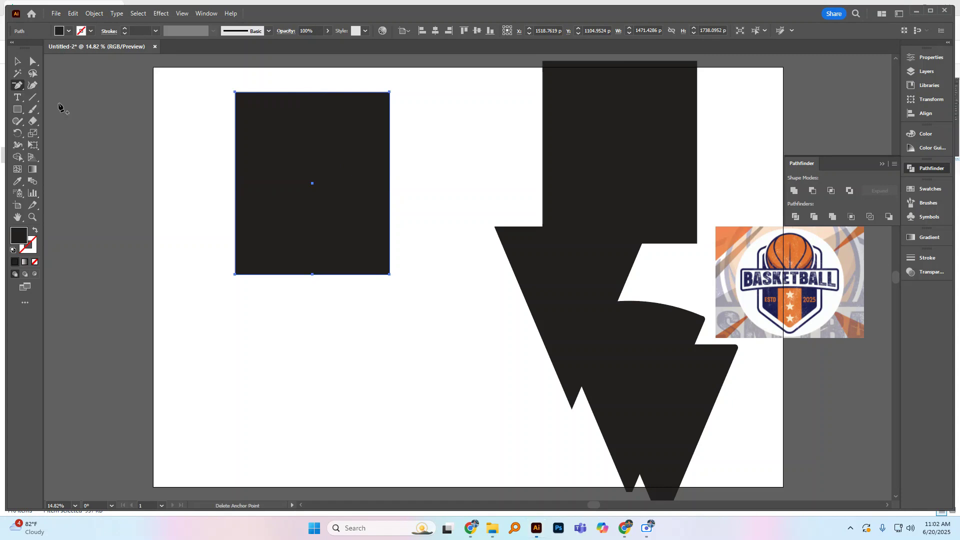
left_click(235, 184)
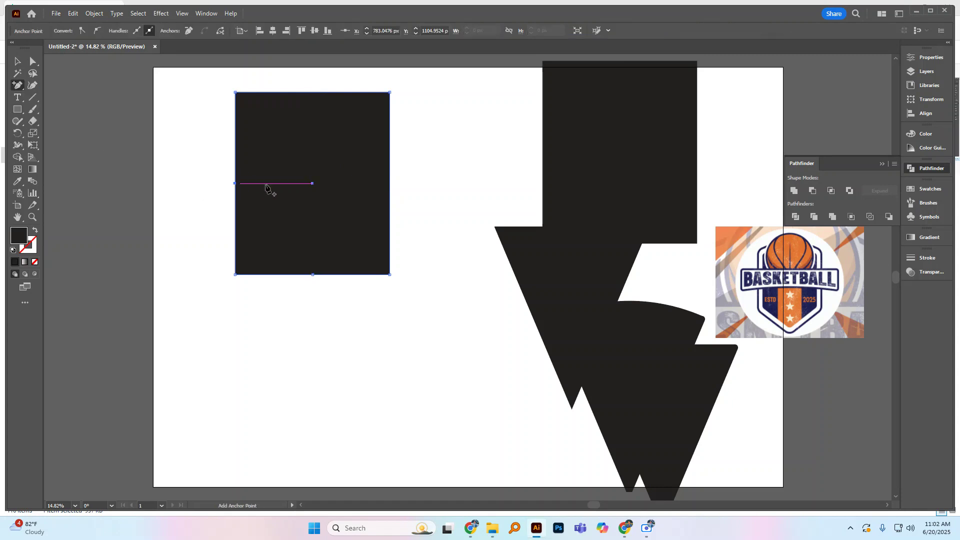
left_click(390, 184)
Step: Delete the duplicate rectangle's two bottom corner anchor points to form a five-sided shield with a pointed bottom
left_click_drag(21, 87, 68, 111)
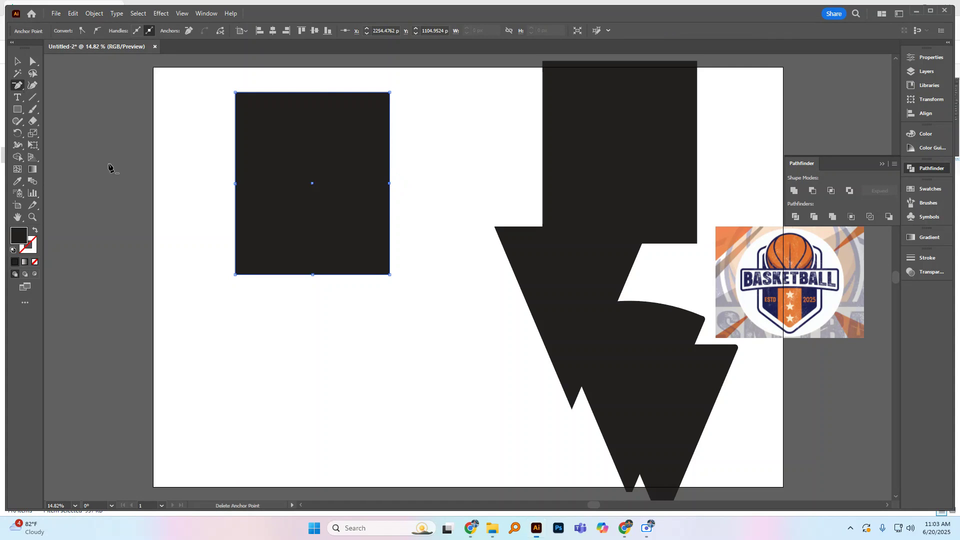
left_click(235, 275)
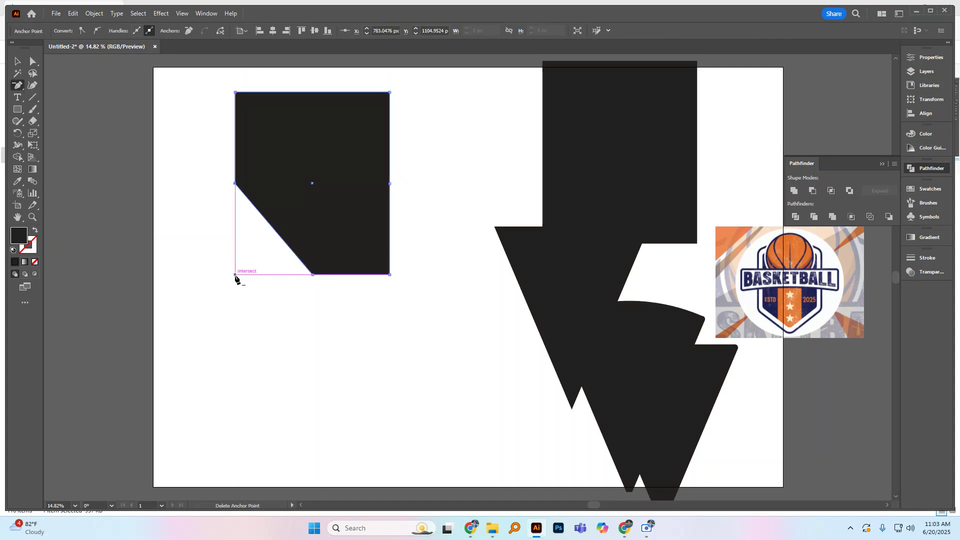
left_click(389, 274)
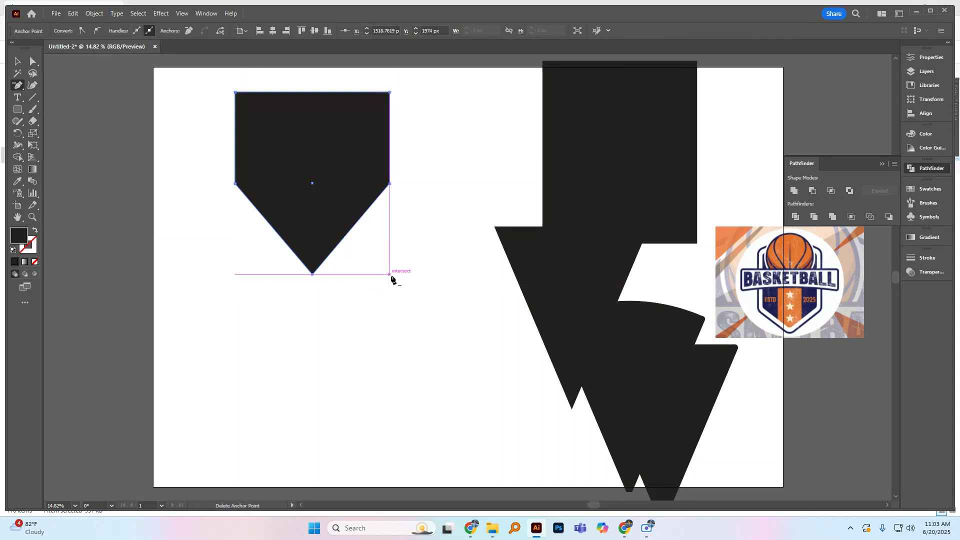
left_click(32, 63)
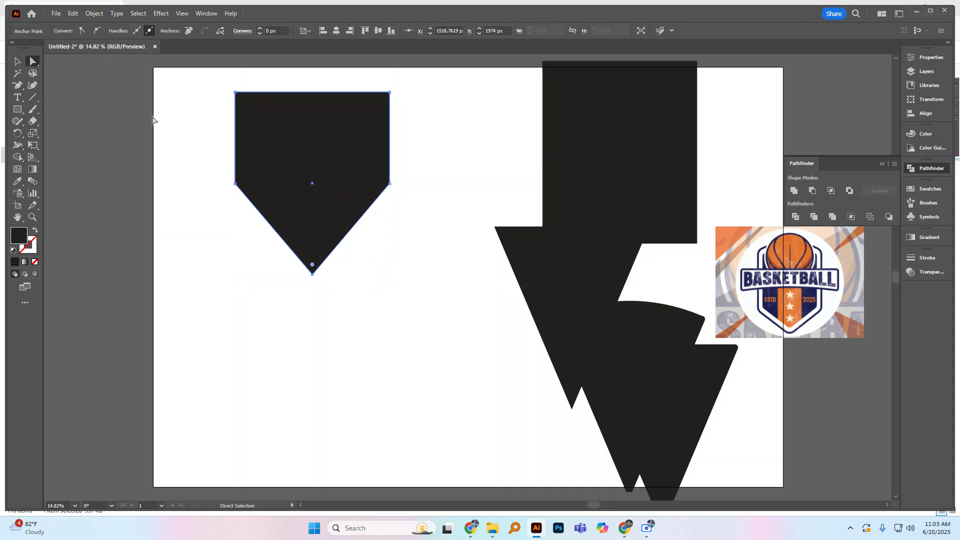
left_click(17, 61)
left_click(203, 176)
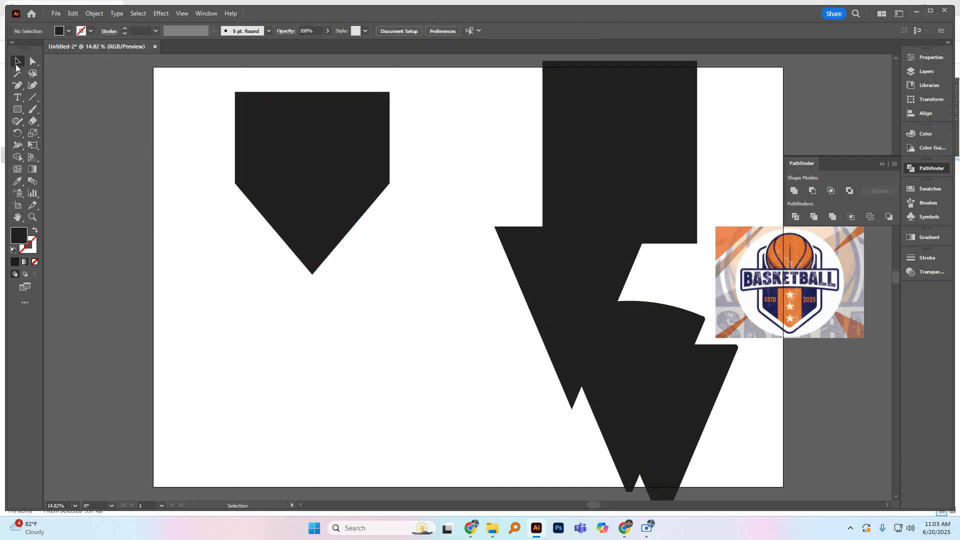
Step: Place a duplicate of the five-sided shield beside the rectangle at the artboard's upper right
left_click(337, 148)
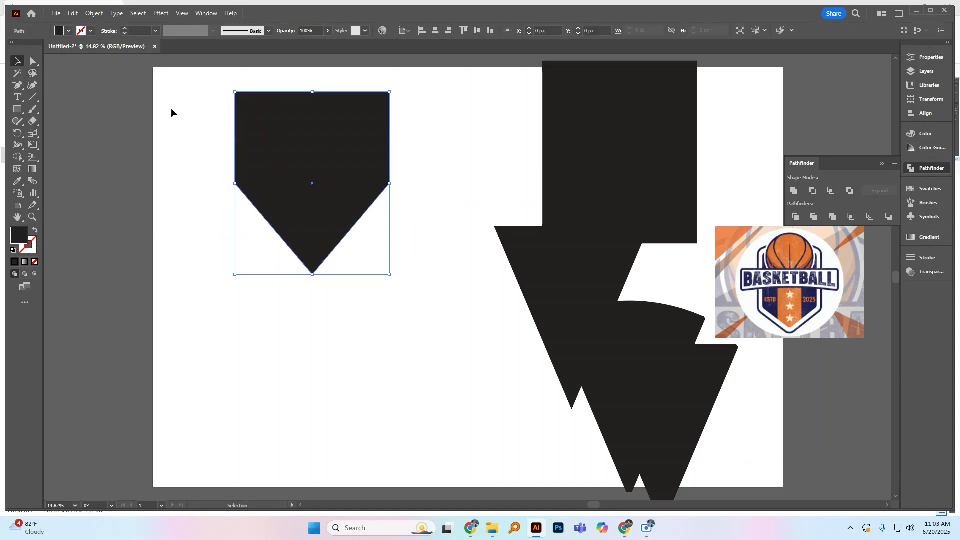
left_click(33, 62)
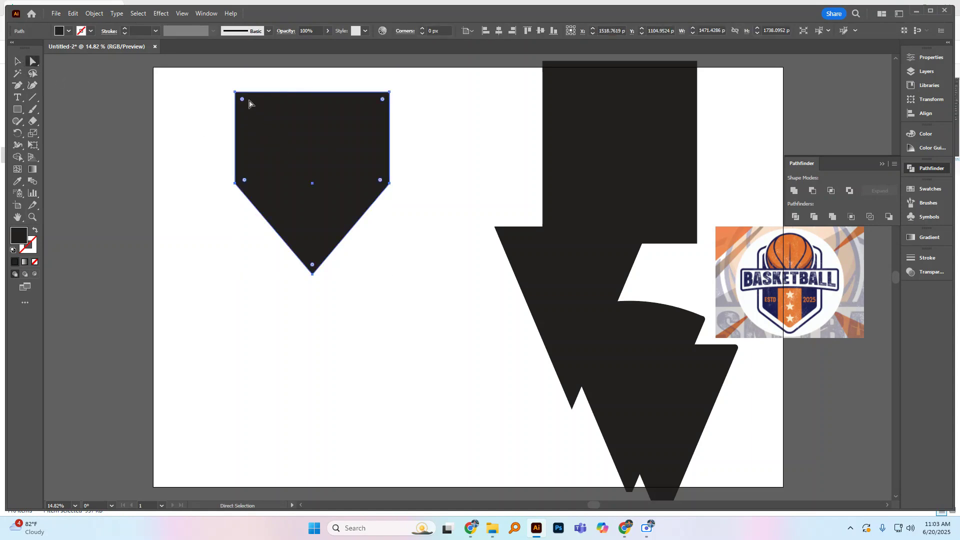
key("v")
left_click_drag(302, 158, 538, 139, "alt")
Step: Round all five corners of the original five-sided shield and move it among the shapes at the lower right
left_click(287, 165)
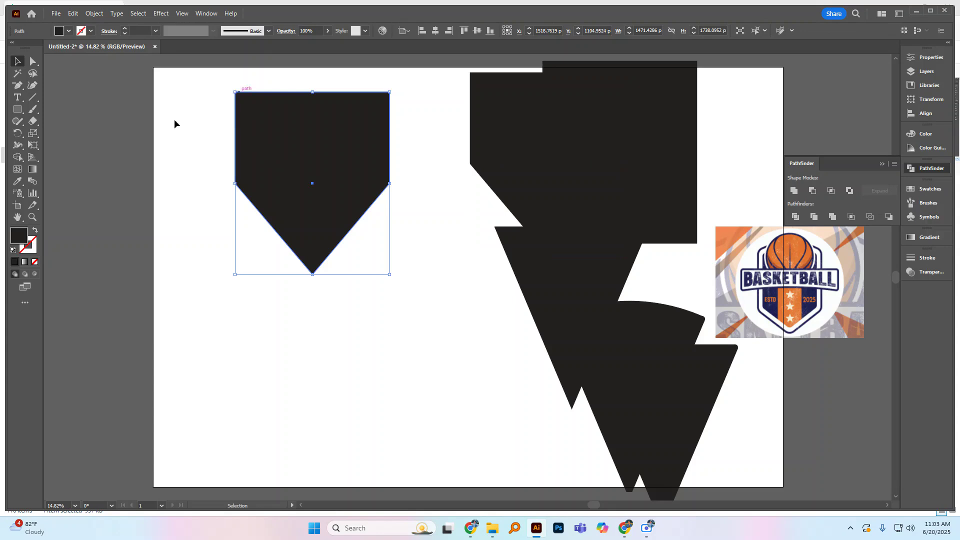
left_click(35, 63)
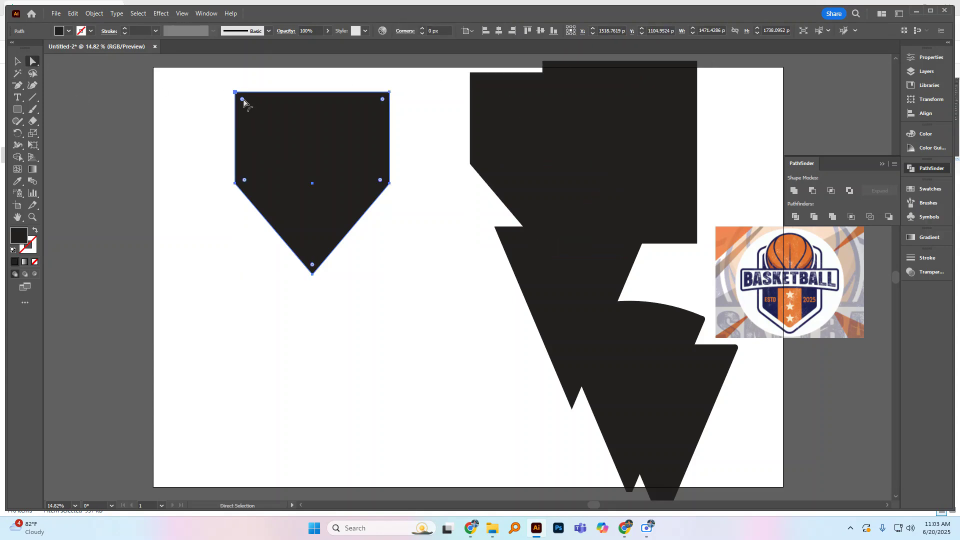
left_click_drag(243, 99, 273, 115)
left_click(17, 61)
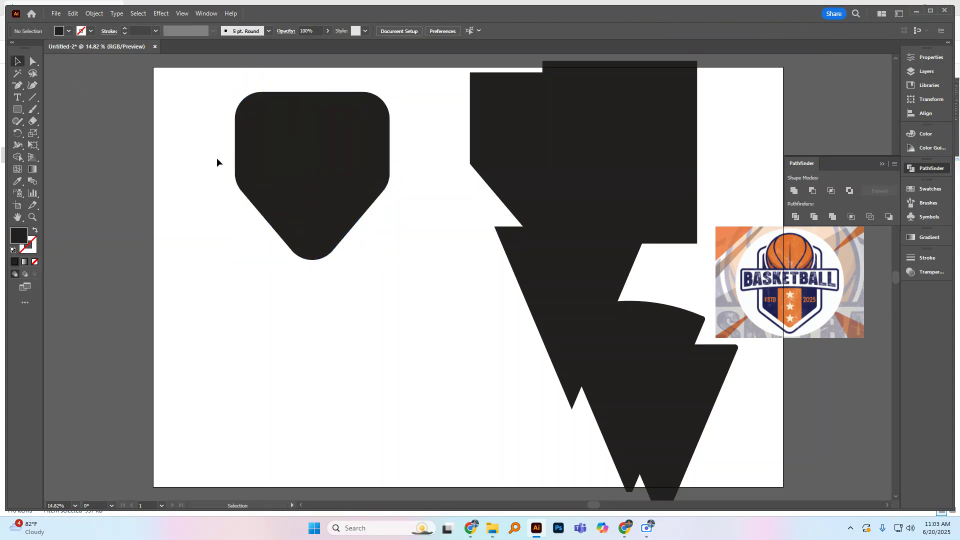
left_click_drag(260, 159, 572, 341)
Step: Place a copy of the sharp-cornered shield at the artboard's upper left and strongly round only its two lower side corners
left_click_drag(490, 165, 203, 206)
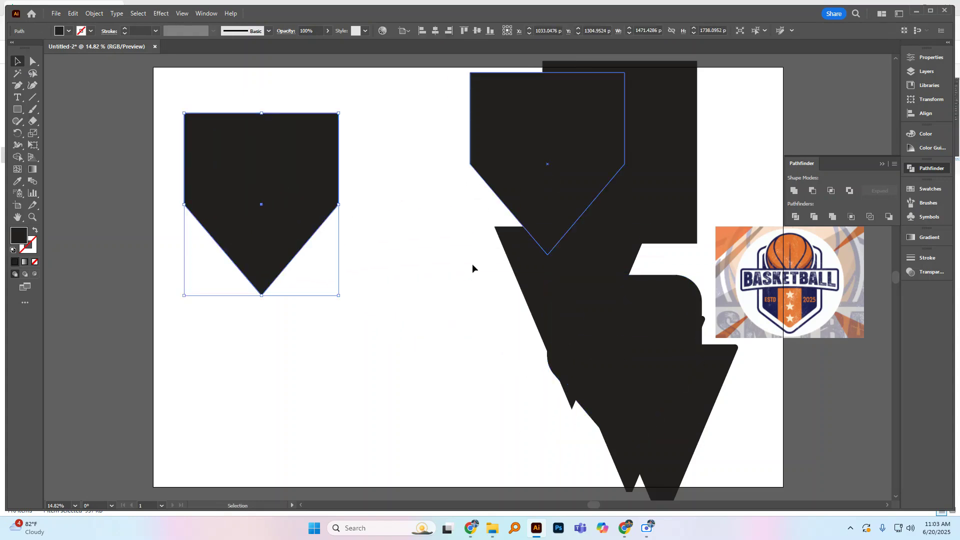
left_click(32, 61)
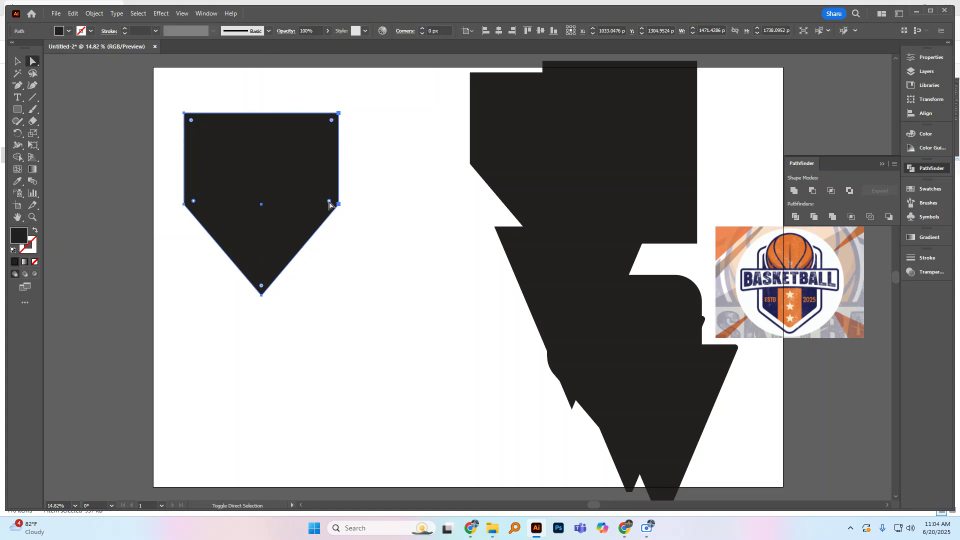
left_click_drag(329, 202, 247, 153)
left_click(17, 61)
left_click(119, 178)
left_click(261, 289)
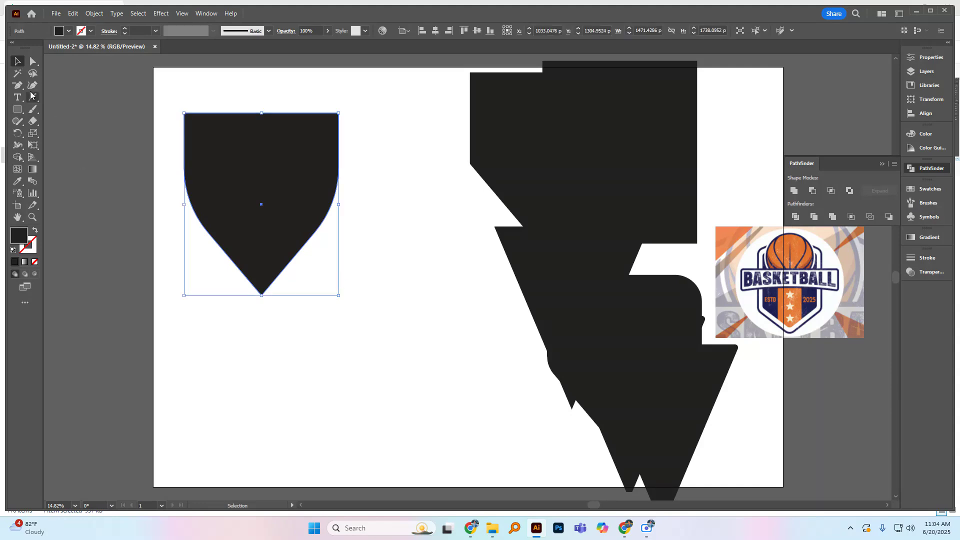
left_click(79, 202)
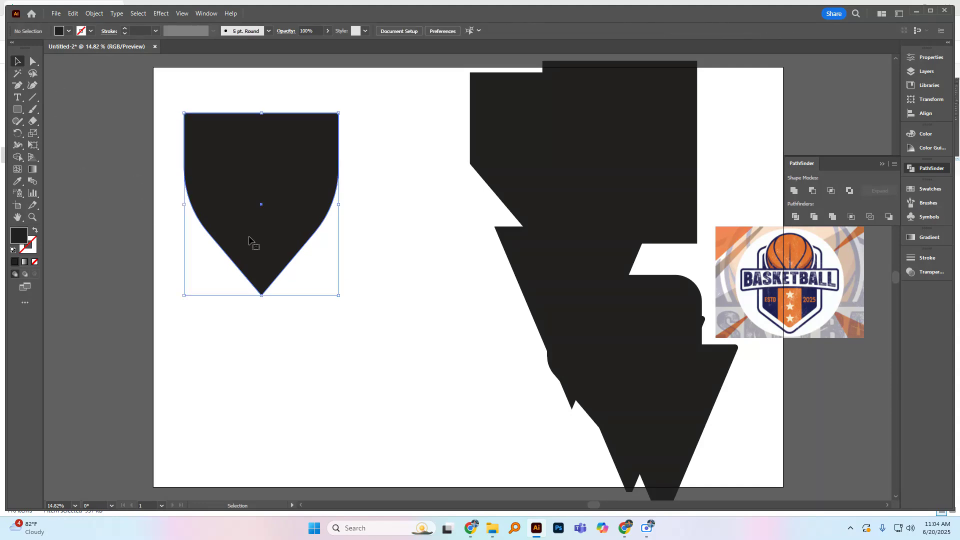
Step: Round the shield's bottom tip with a radius of about 74 px and place a duplicate among the shapes at the lower right
left_click(250, 241)
left_click(33, 61)
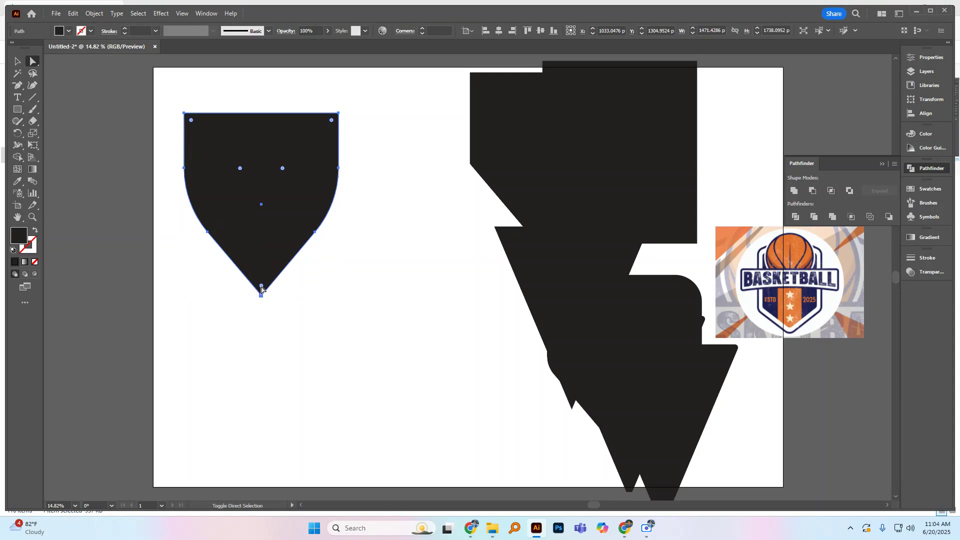
left_click_drag(261, 289, 259, 283)
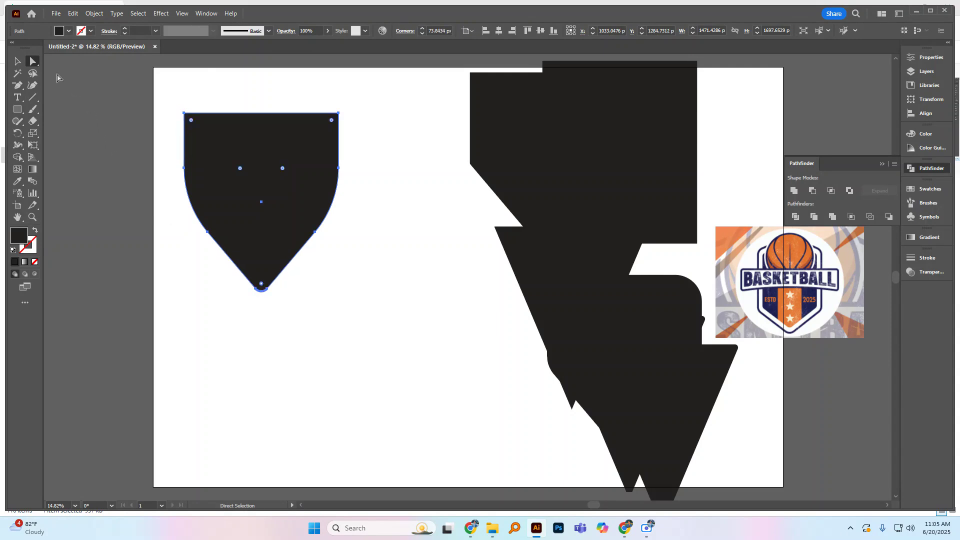
left_click(17, 61)
left_click(385, 139)
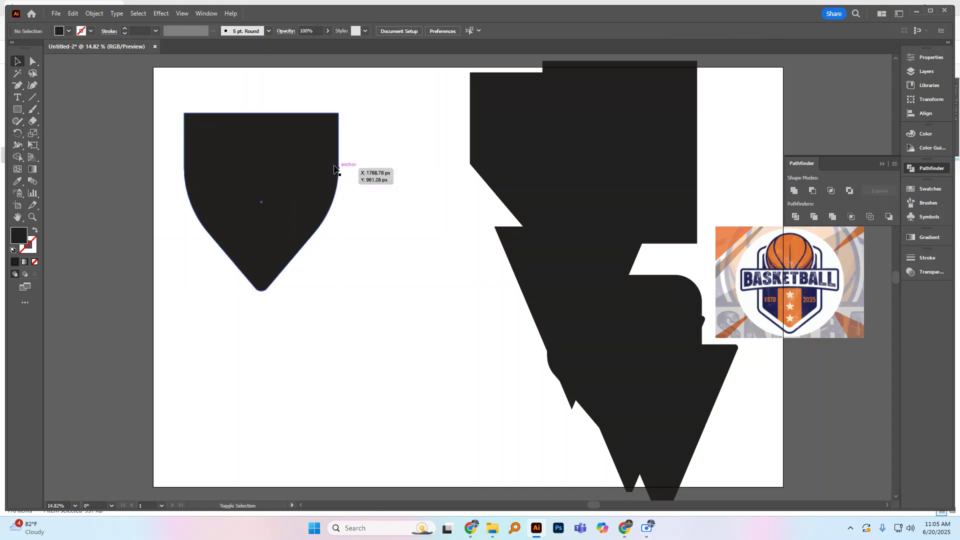
scroll(341, 171, "down", 1)
left_click_drag(317, 180, 581, 274)
Step: Bend the original shield's top edge upward into a shallow arc with the Curvature tool
left_click(288, 200)
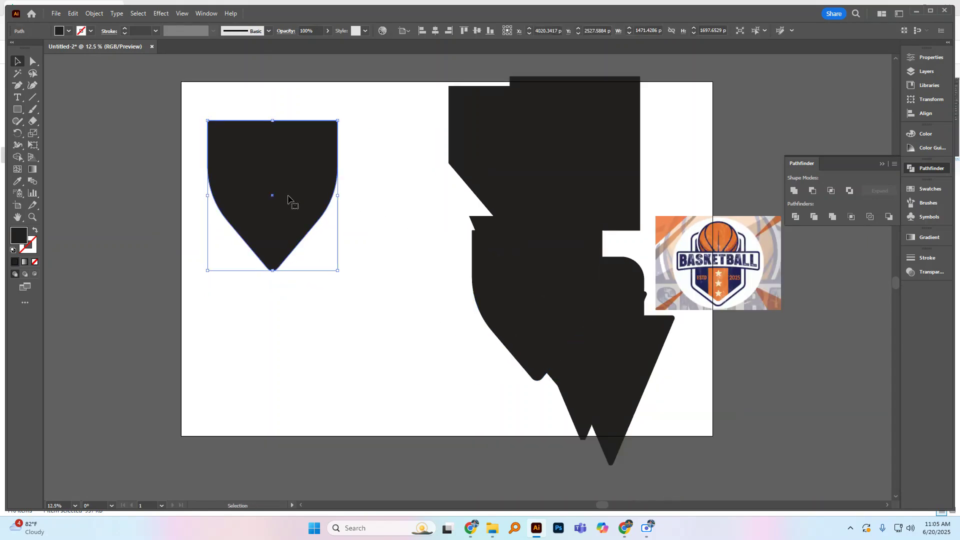
left_click(34, 86)
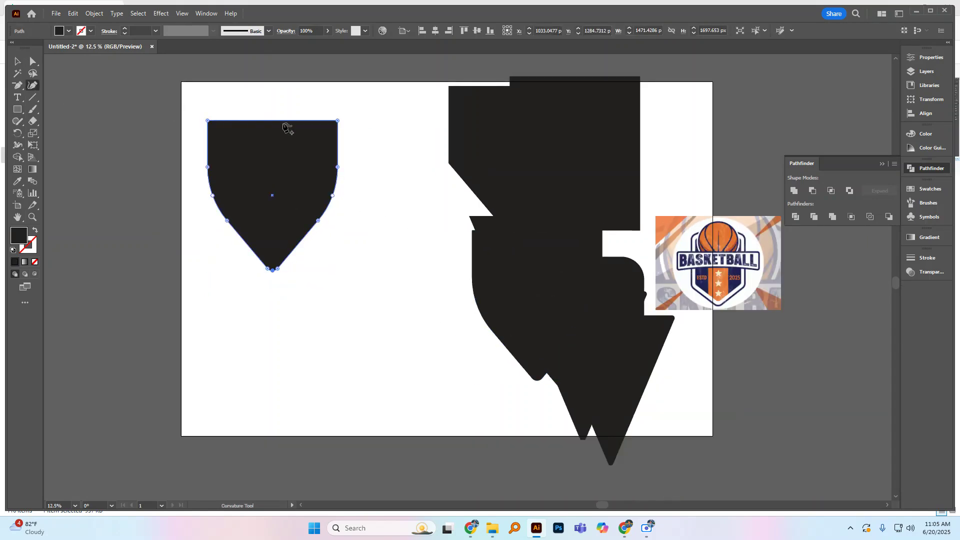
left_click_drag(271, 121, 269, 109)
key("v")
left_click(254, 292)
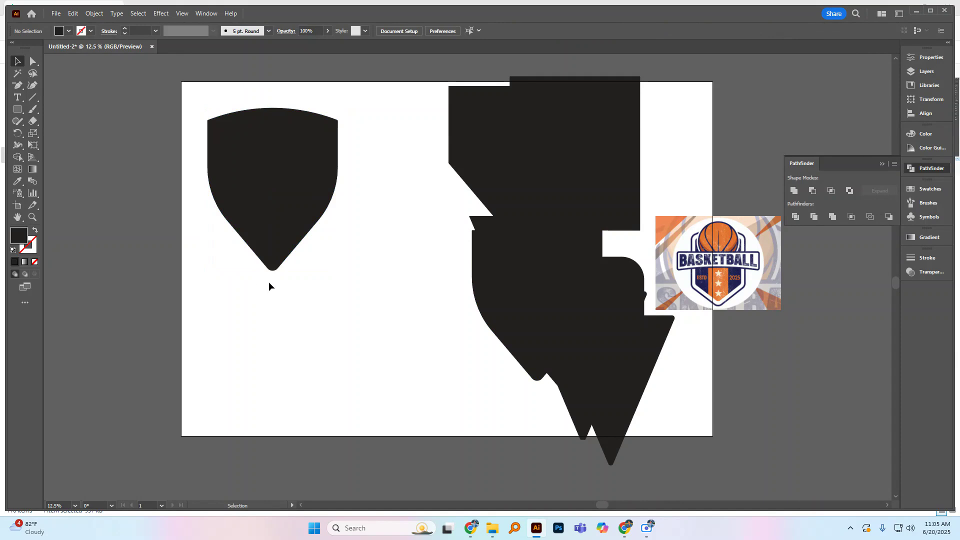
scroll(331, 236, "up", 1)
scroll(331, 236, "down", 18)
scroll(332, 235, "up", 17)
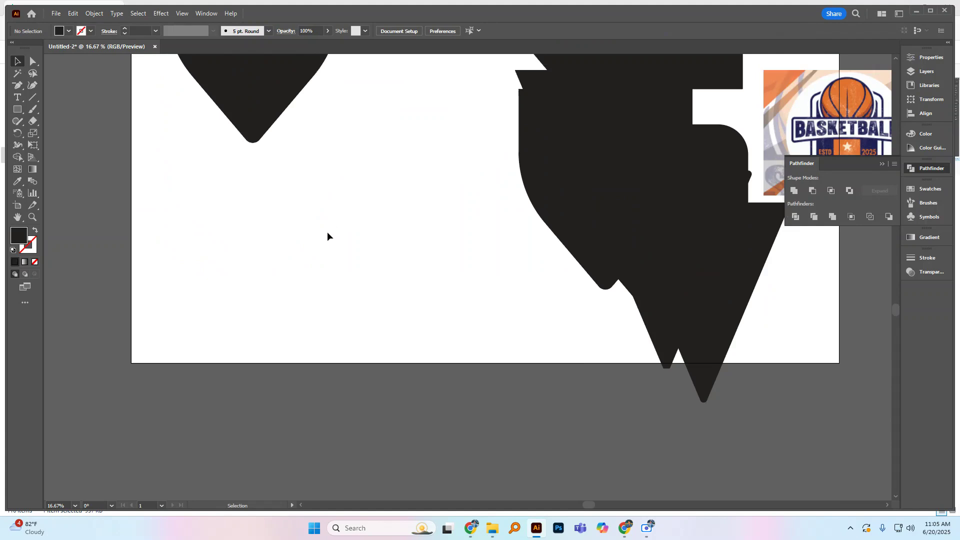
scroll(325, 234, "up", 2)
scroll(334, 231, "up", 1)
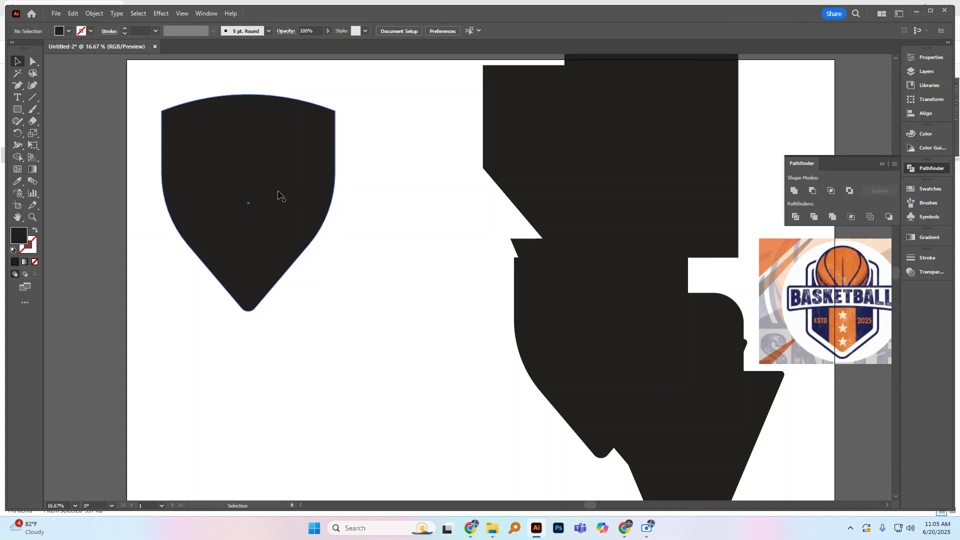
scroll(226, 207, "down", 1)
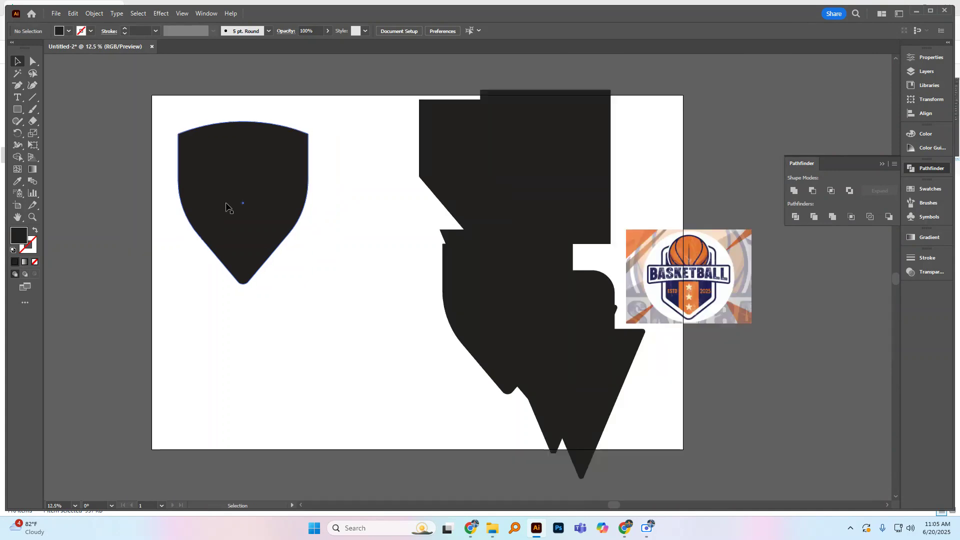
scroll(622, 238, "up", 1)
scroll(622, 238, "down", 1)
Step: Clear the artboard's left side by moving the reference image to the lower right and the shield and overlapping shapes to the upper right
left_click_drag(707, 283, 808, 365)
left_click_drag(595, 205, 795, 190)
left_click_drag(570, 178, 765, 210)
left_click_drag(543, 185, 721, 147)
left_click_drag(273, 173, 639, 111)
left_click_drag(496, 237, 613, 165)
Step: Enlarge the basketball reference image to about 3630 by 2723 px and park it over the artboard's lower right corner
left_click_drag(796, 371, 297, 210)
left_click_drag(353, 245, 451, 318)
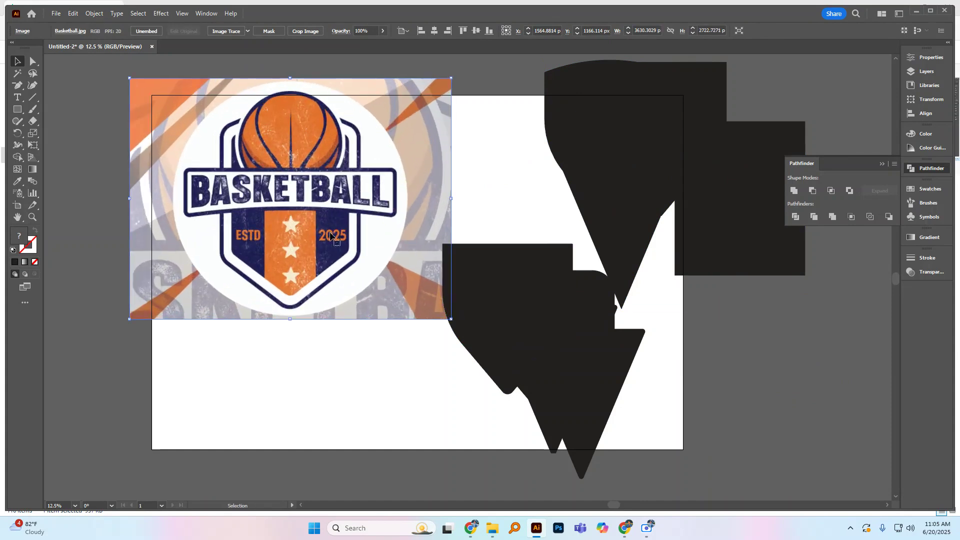
left_click_drag(346, 217, 832, 355)
Step: Return the arched shield to the left half of the artboard and gather the remaining practice shapes at the upper right
left_click_drag(608, 176, 323, 194)
left_click_drag(469, 299, 607, 163)
left_click_drag(557, 323, 635, 161)
left_click_drag(540, 382, 638, 263)
left_click_drag(520, 347, 598, 259)
left_click_drag(338, 197, 338, 290)
Step: Scale the arched shield up from its centre to about 2034 by 2539 px
left_click(465, 299)
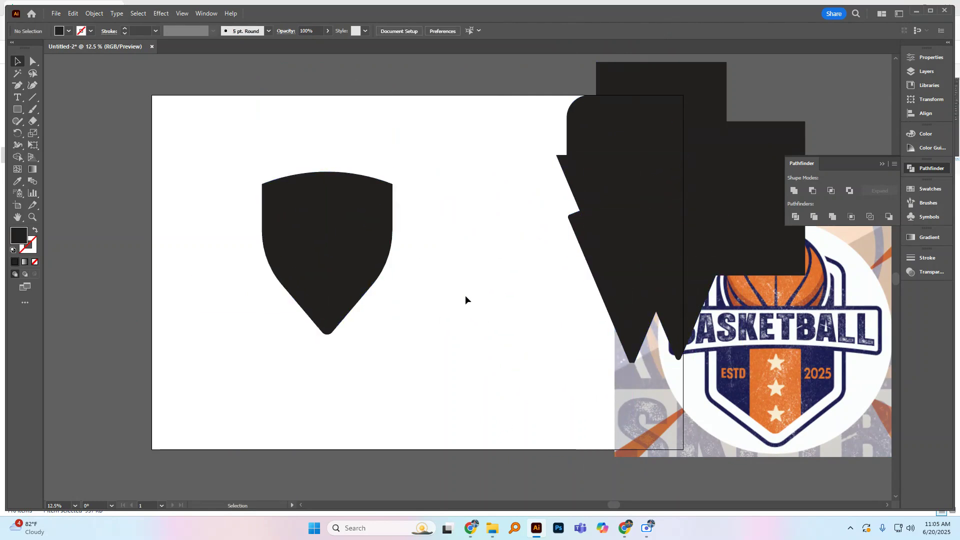
left_click(333, 257)
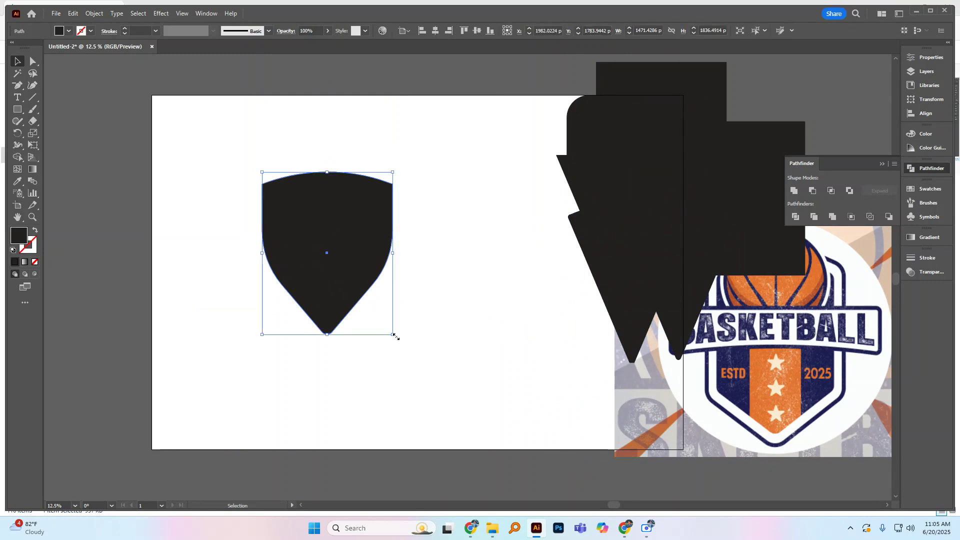
left_click_drag(393, 334, 420, 365)
left_click(452, 272)
left_click(343, 255)
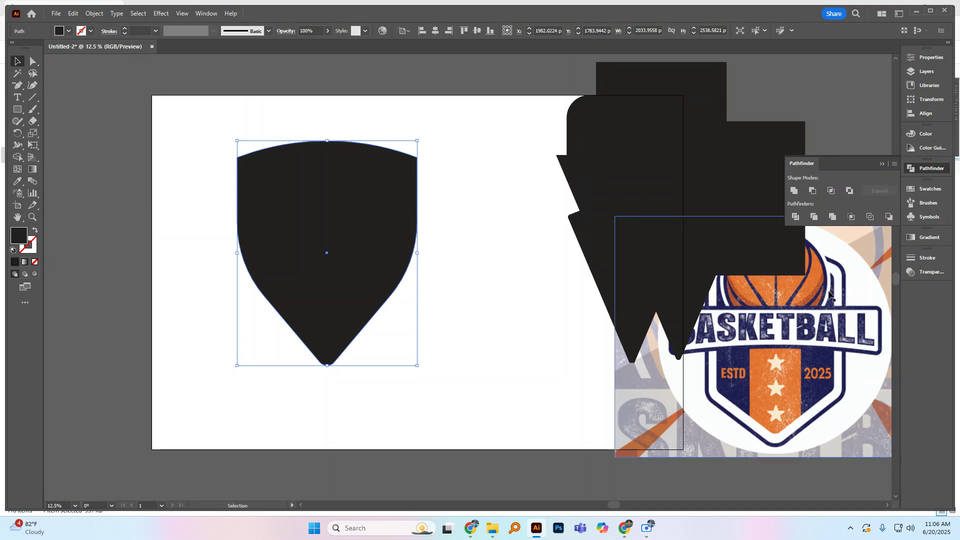
Step: Start an Offset Path on the arched shield and preview an offset of 50 px
left_click(447, 225)
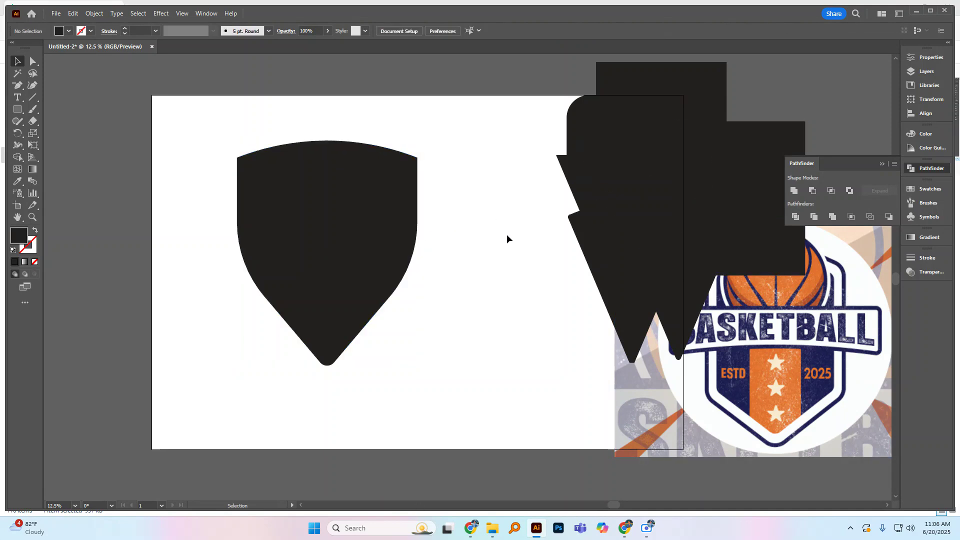
left_click(371, 224)
left_click(95, 14)
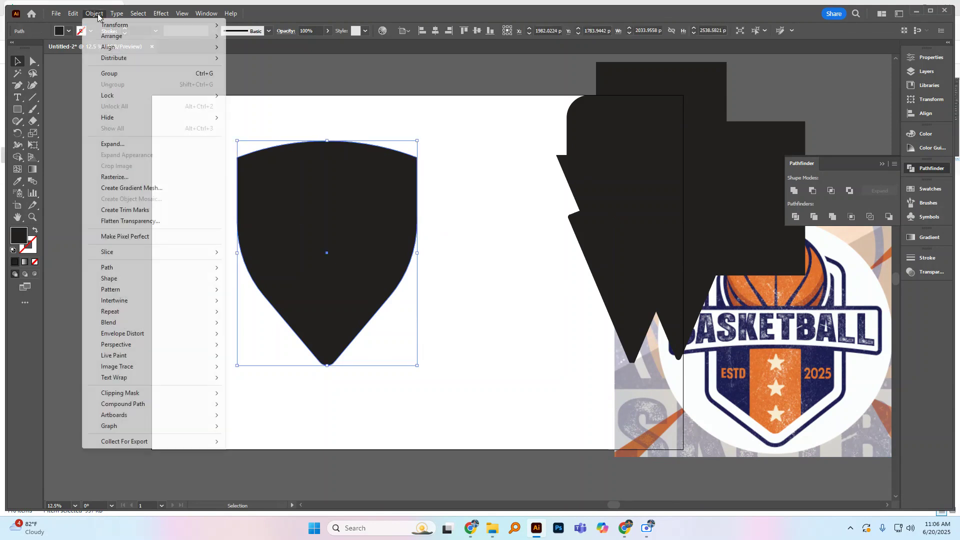
mouse_move(105, 269)
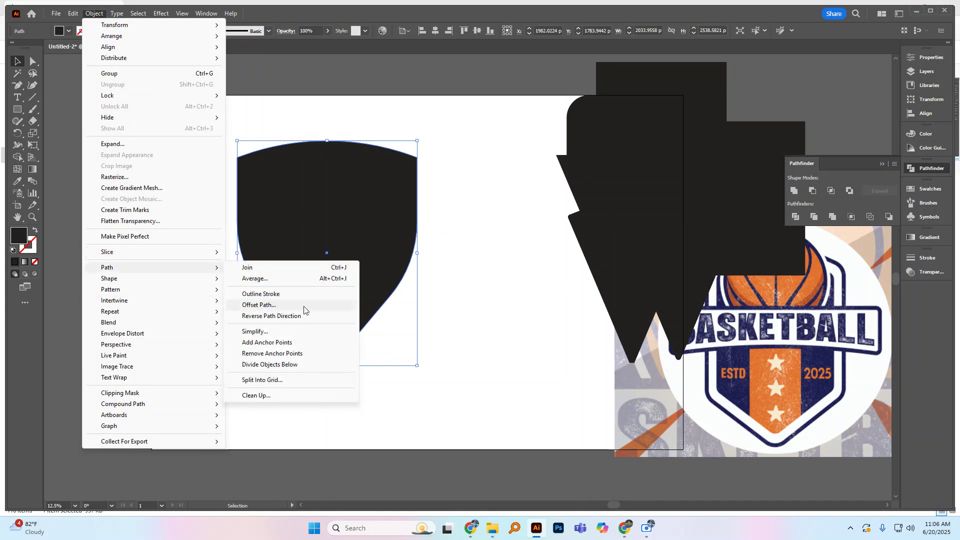
left_click(270, 305)
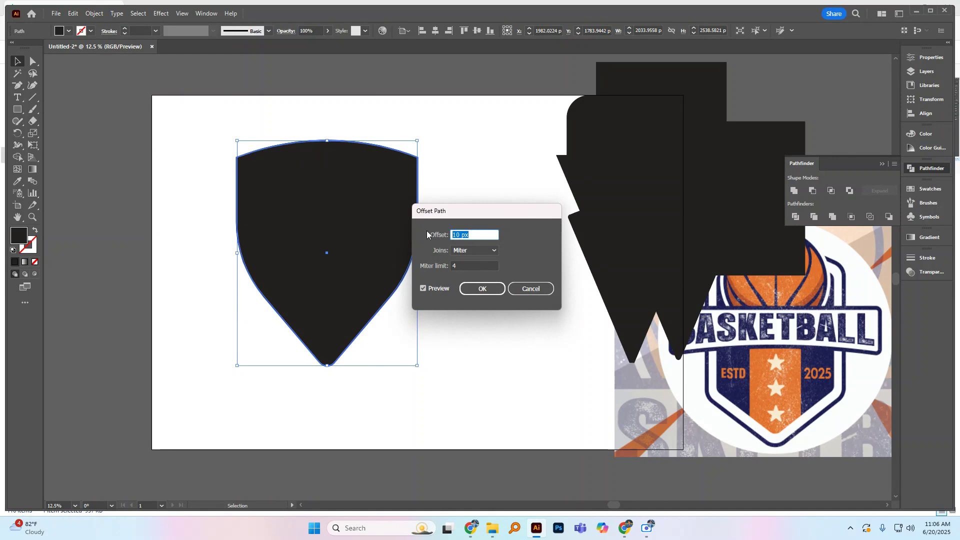
type("50")
left_click(423, 289)
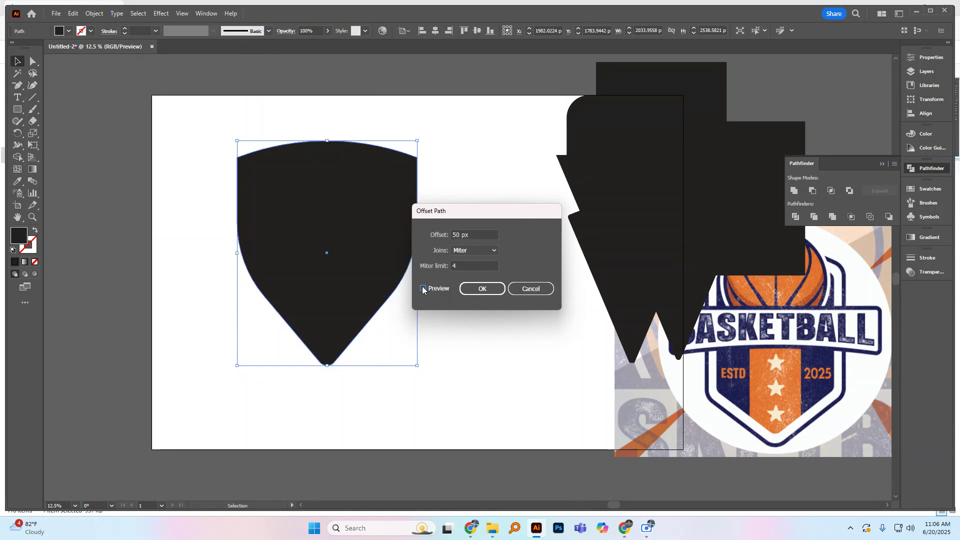
Step: Try offset distances of 70 px and 100 px for the shield with the preview refreshed
left_click(473, 235)
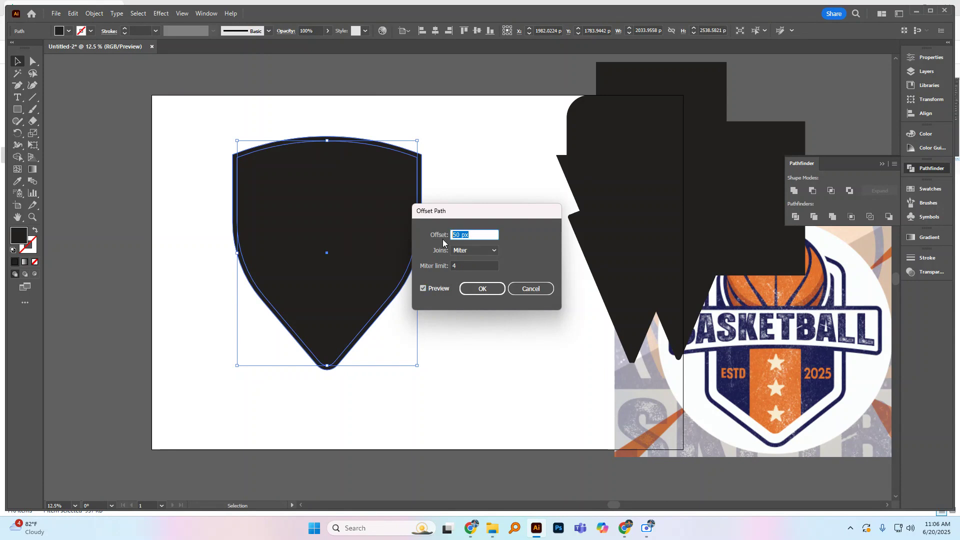
type("70")
left_click(425, 288)
left_click(425, 288)
left_click(474, 235)
left_click_drag(474, 231, 443, 240)
type("100")
left_click(424, 288)
left_click(424, 289)
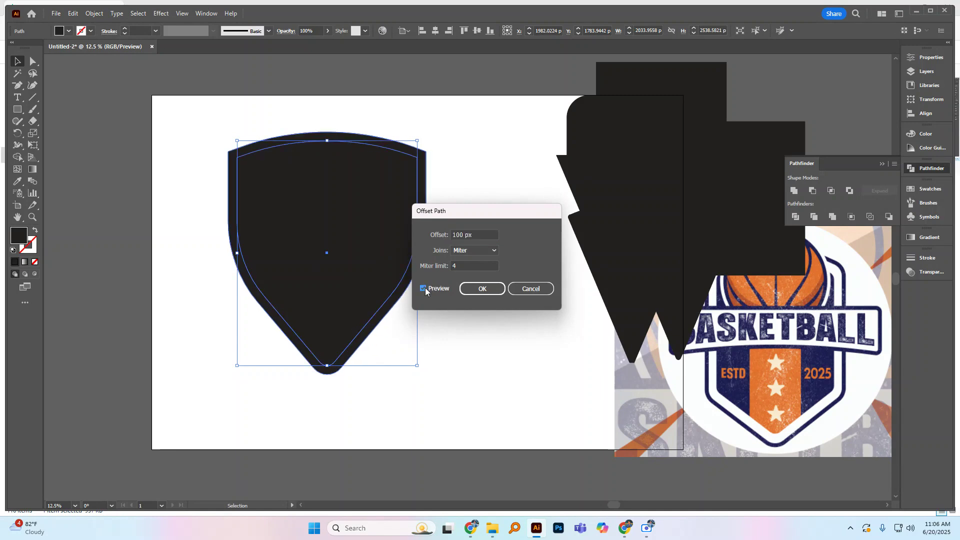
Step: Set the shield's offset distance to 150 px and refresh the preview
double_click(472, 234)
type("1")
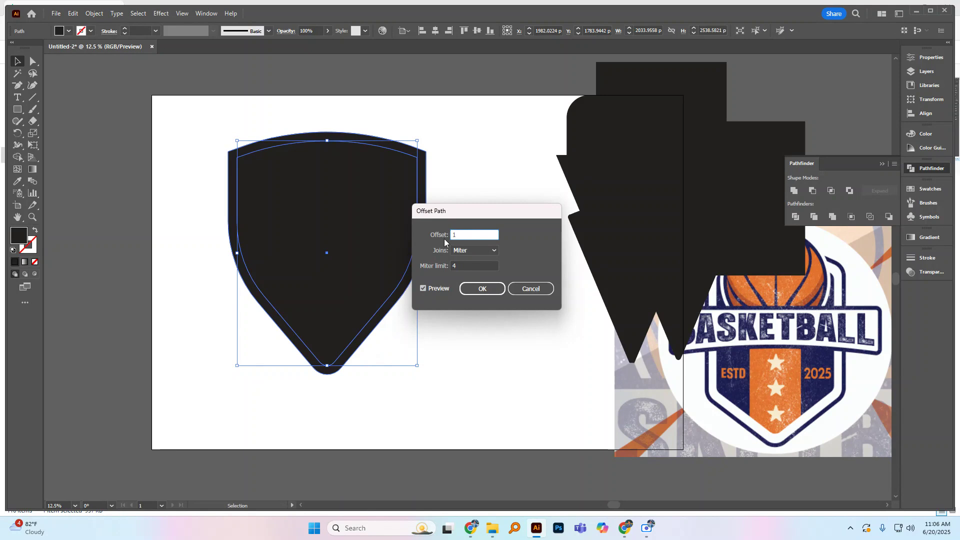
type("50")
left_click(424, 289)
left_click(424, 289)
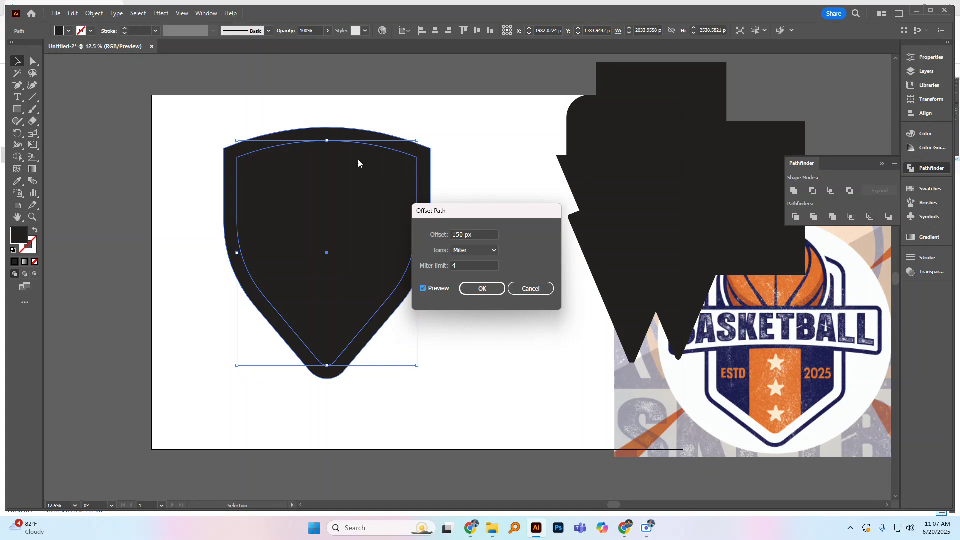
Step: Preview Round joins on the shield's offset, switch back to Miter joins and apply the offset
left_click(479, 251)
left_click(470, 272)
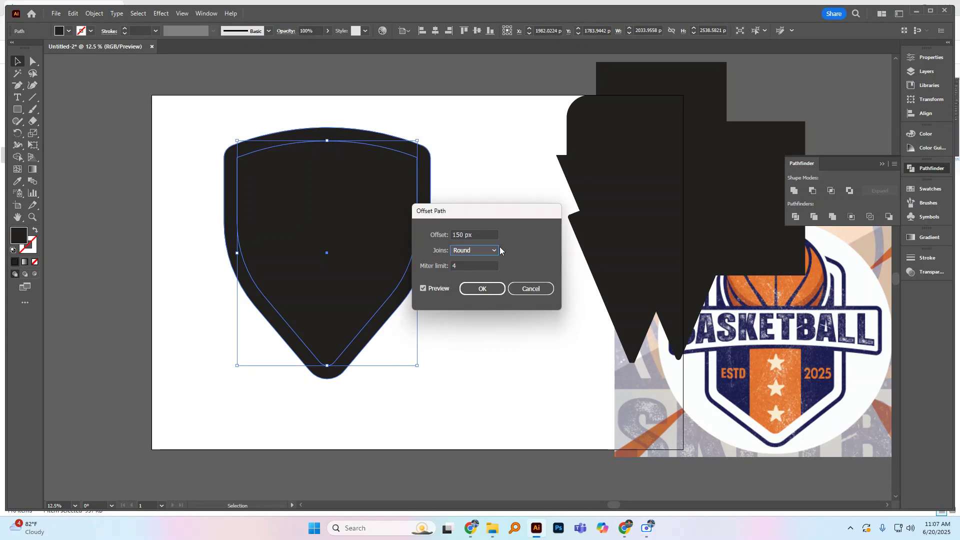
left_click(495, 253)
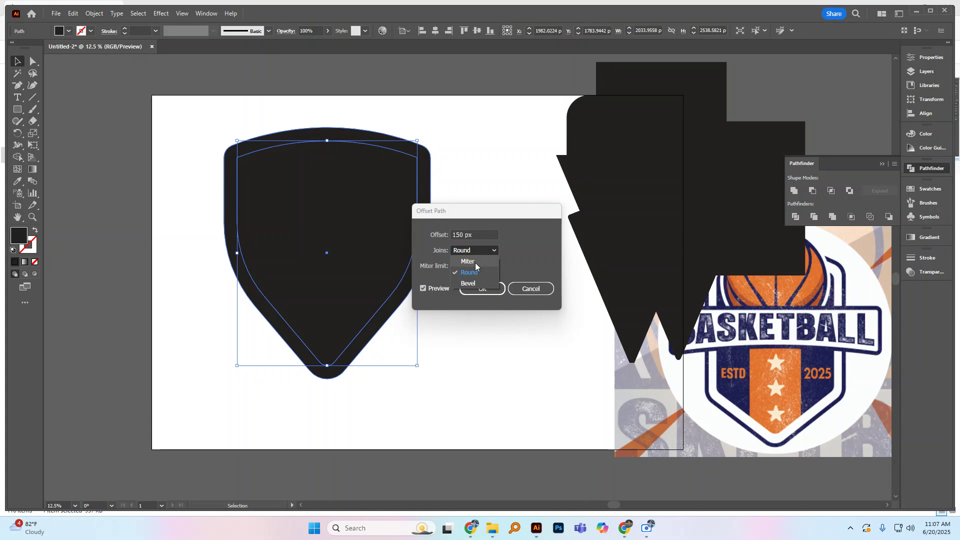
left_click(475, 263)
left_click(483, 289)
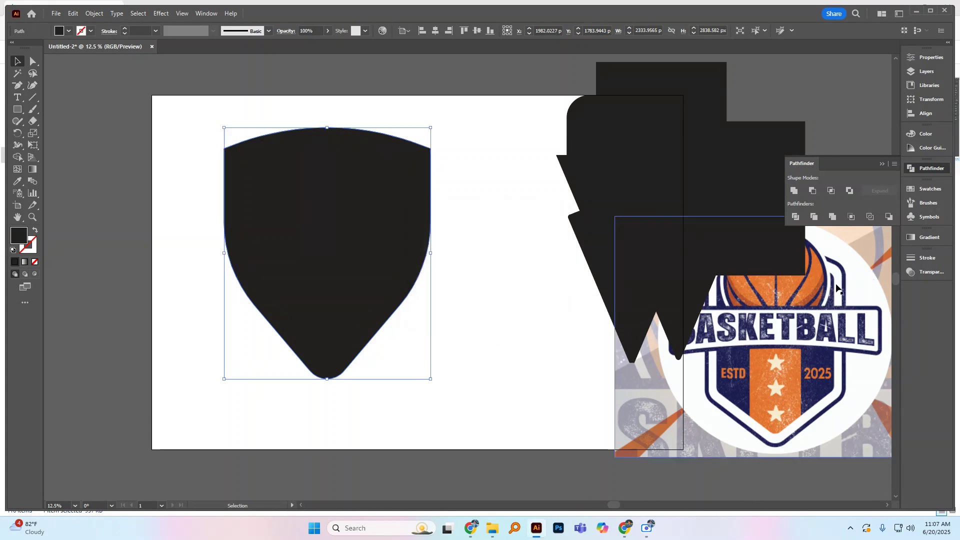
Step: Give the outer offset shield a 53 pt black stroke and remove its fill
left_click(398, 200, "shift")
left_click(124, 29)
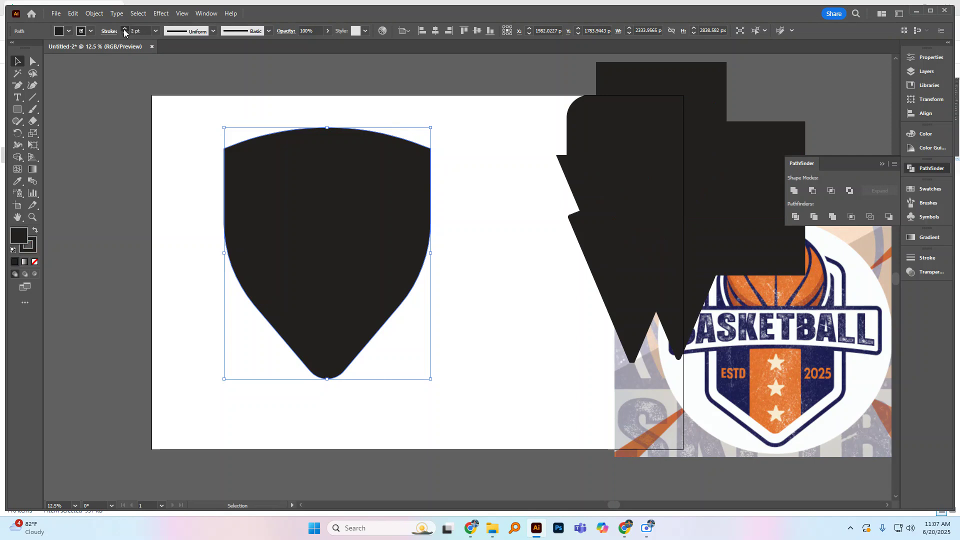
left_click_drag(124, 29, 124, 29)
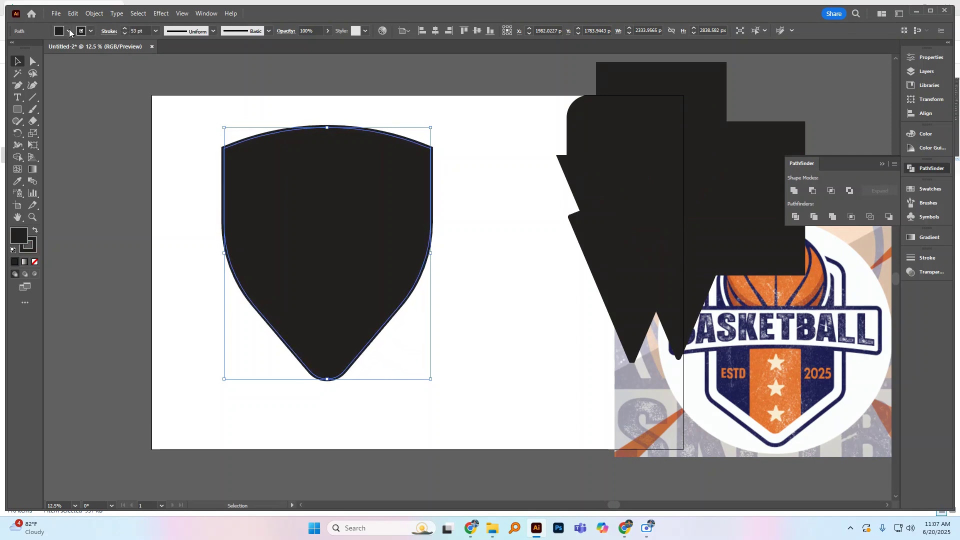
left_click(68, 30)
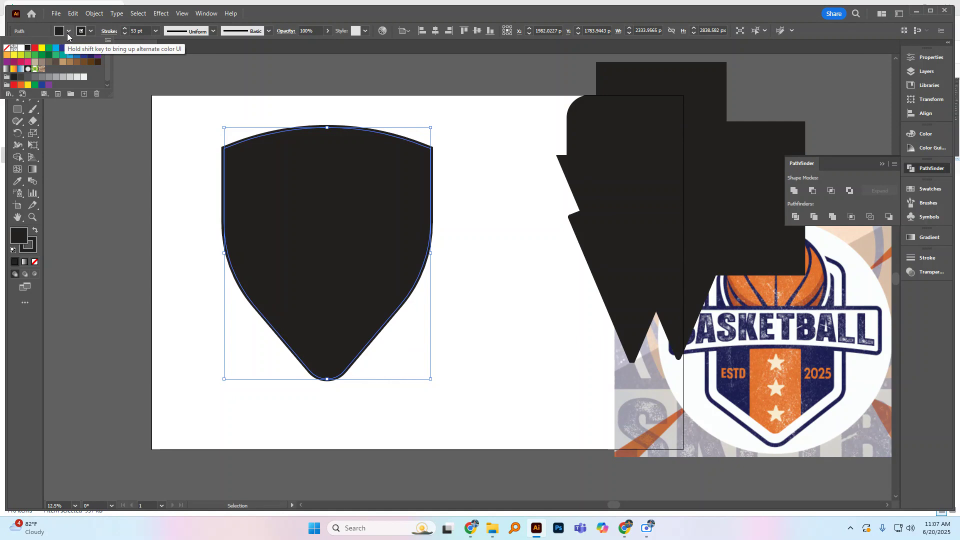
left_click(8, 50)
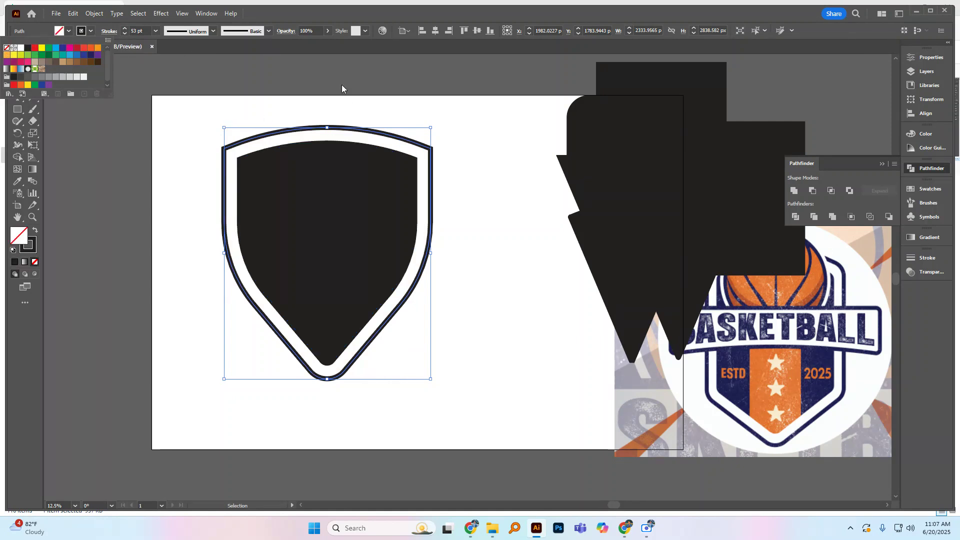
Step: Increase the outer shield outline's stroke weight to 86 pt
left_click(123, 29)
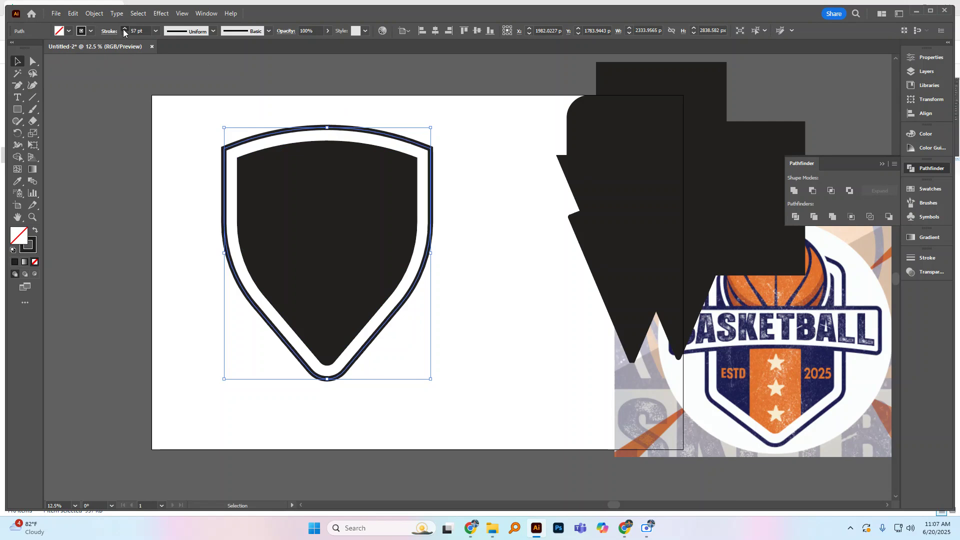
left_click(124, 29)
left_click(124, 29)
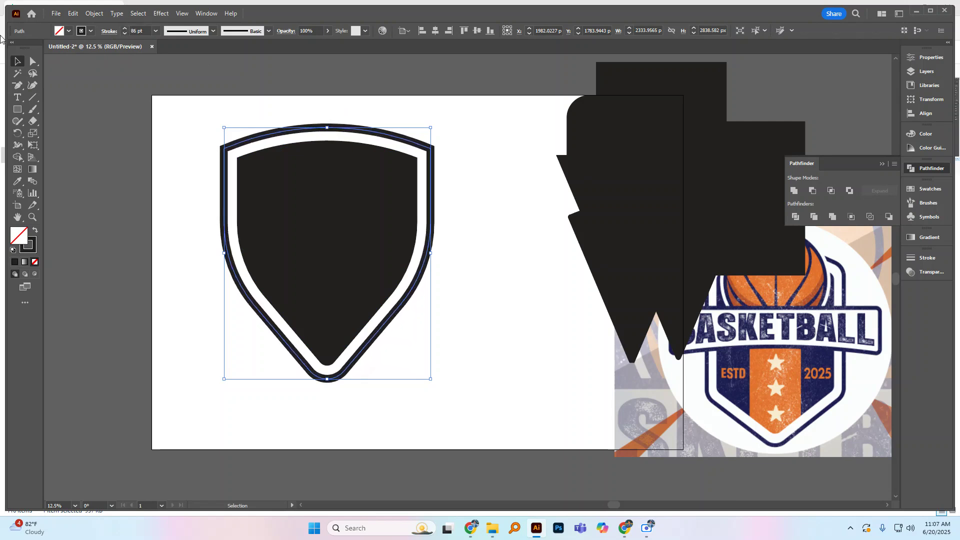
Step: Expand the fill and stroke of the outer shield outline into a solid shape and deselect it
left_click(95, 14)
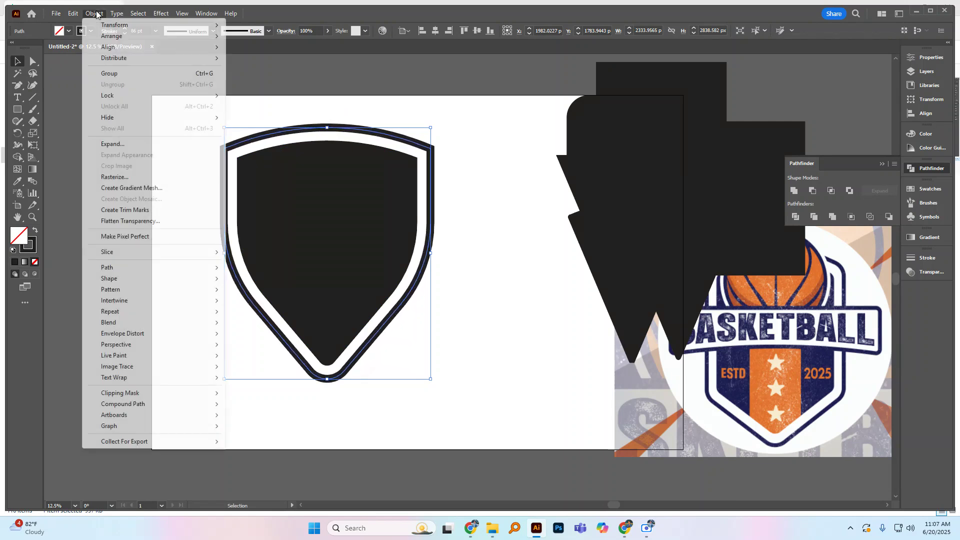
left_click(117, 145)
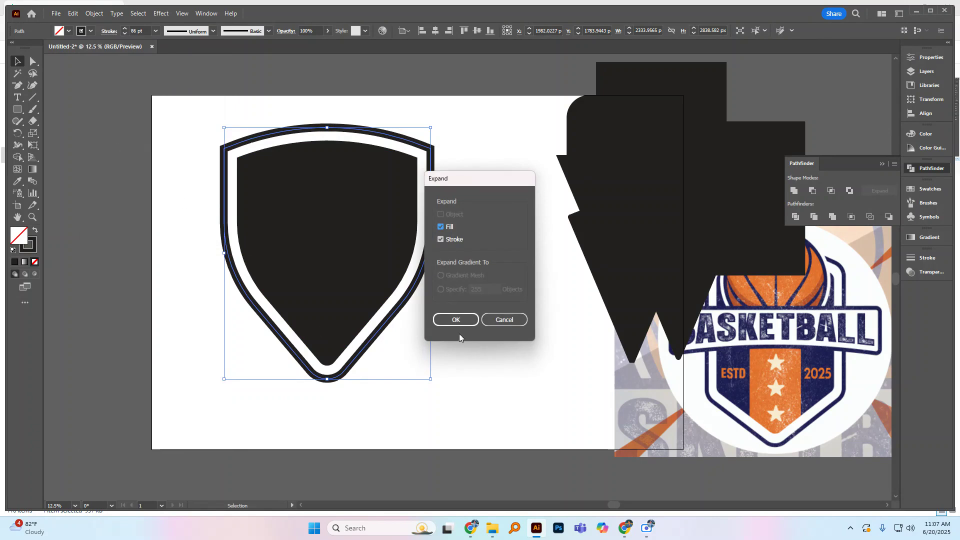
left_click(465, 323)
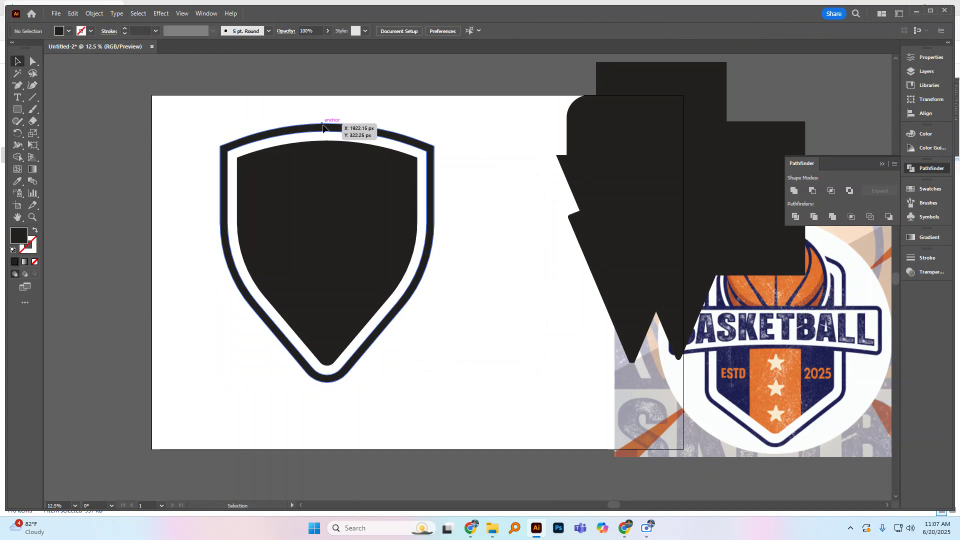
left_click(473, 179)
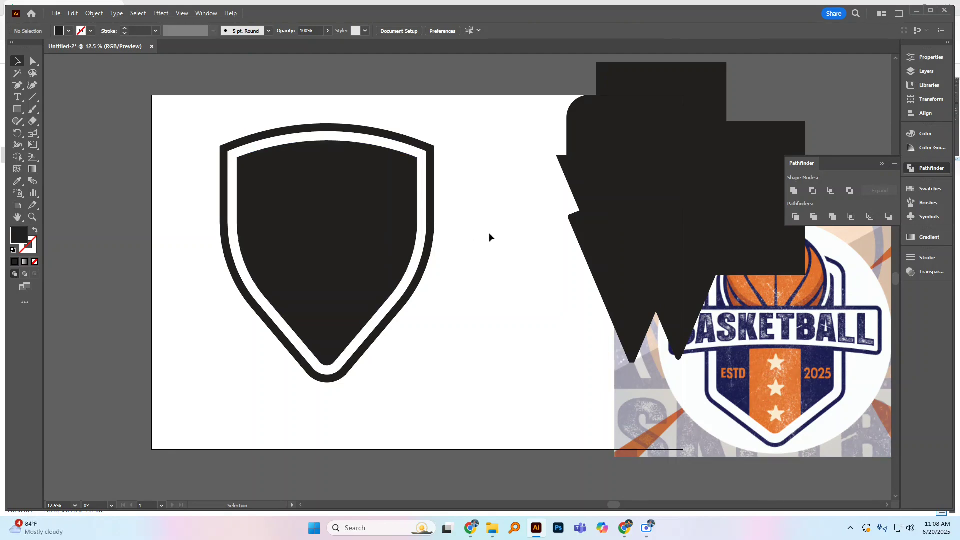
Step: Draw a rectangle about 2982 by 1500 px across the lower part of the inner shield
left_click(370, 258)
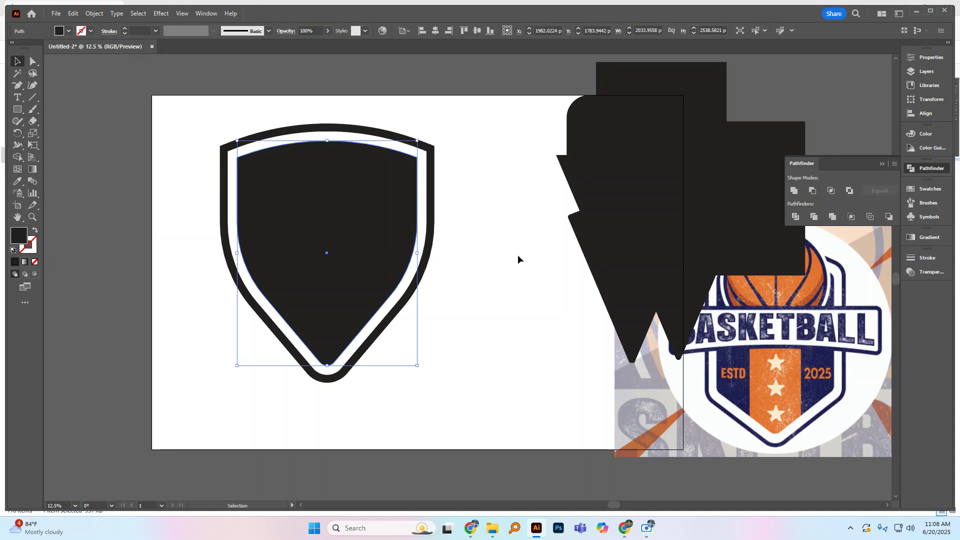
left_click(31, 122)
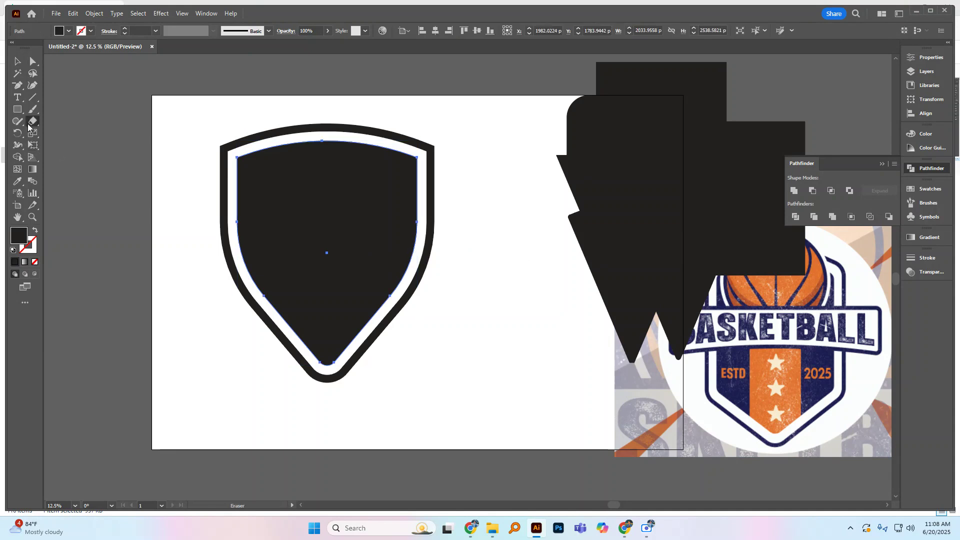
left_click(17, 109)
left_click_drag(206, 236, 469, 371)
key("v")
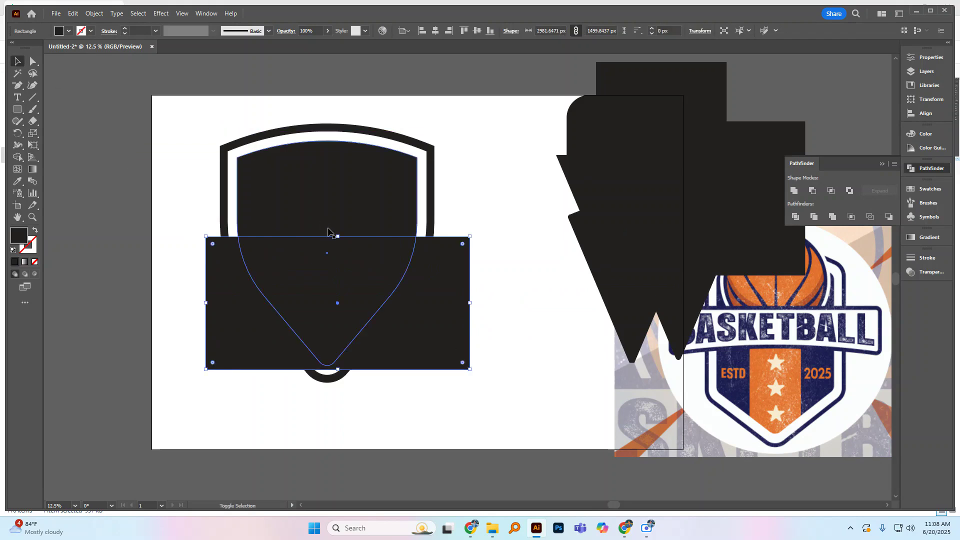
Step: Use Shape Builder on the inner shield and rectangle to remove the parts outside the shield, leaving it split horizontally in two
left_click(327, 232, "shift")
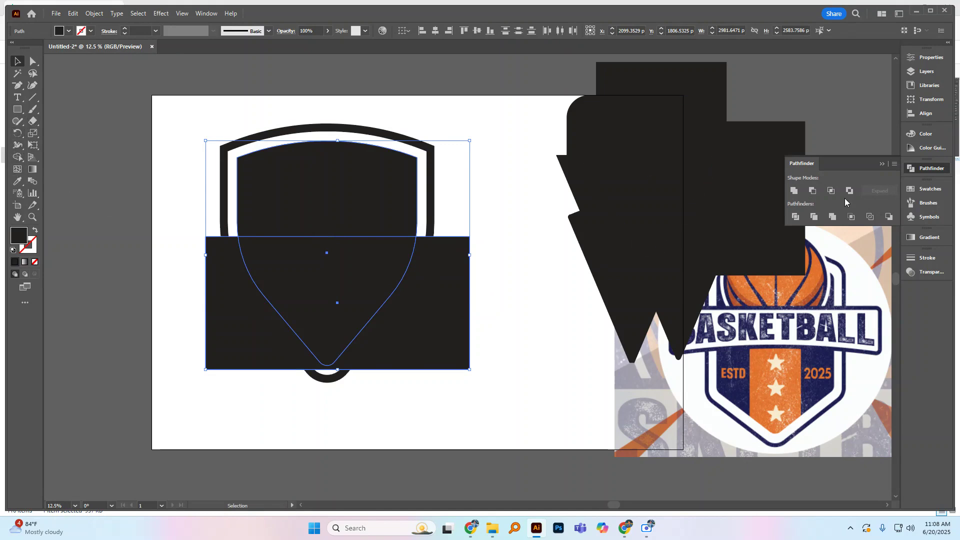
left_click(17, 158)
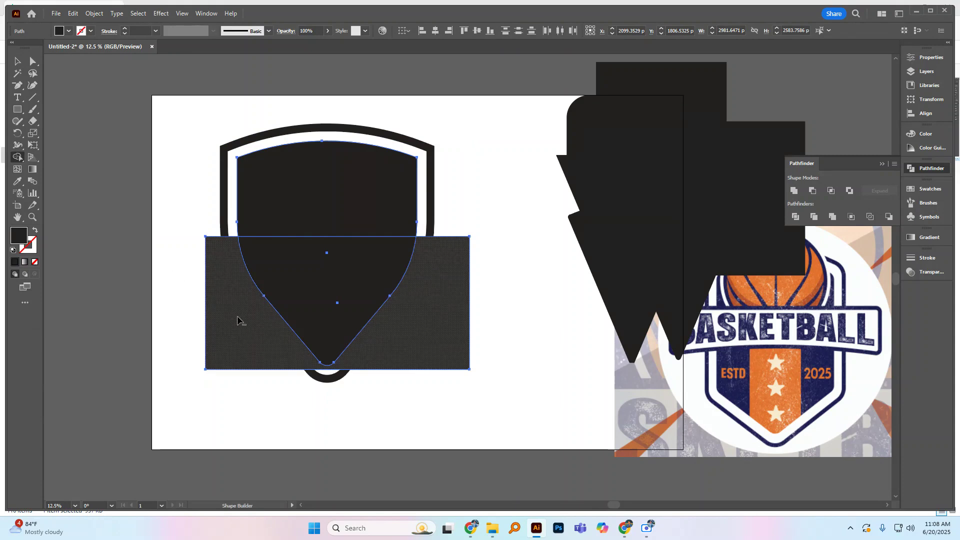
left_click(239, 320, "alt")
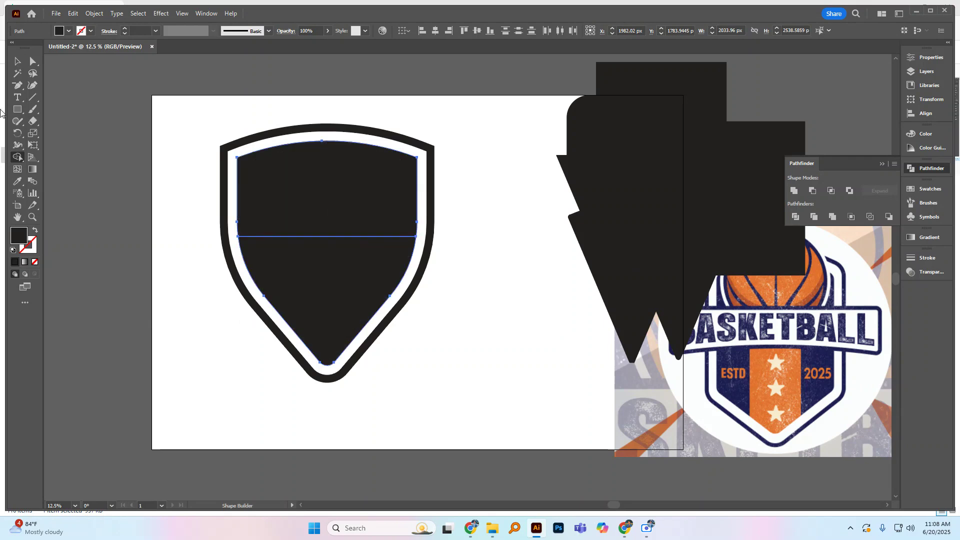
Step: Fill the inner shield's lower piece with the orange sampled from the basketball reference image and deselect it
left_click(16, 61)
left_click(336, 300)
left_click_drag(336, 300, 339, 344)
key("ctrl+z")
left_click(18, 184)
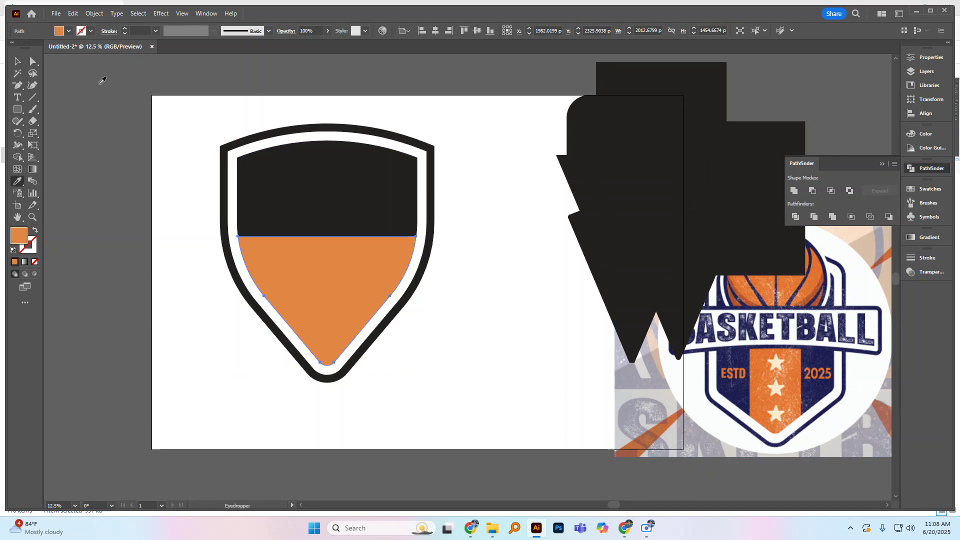
left_click(18, 62)
left_click(173, 164)
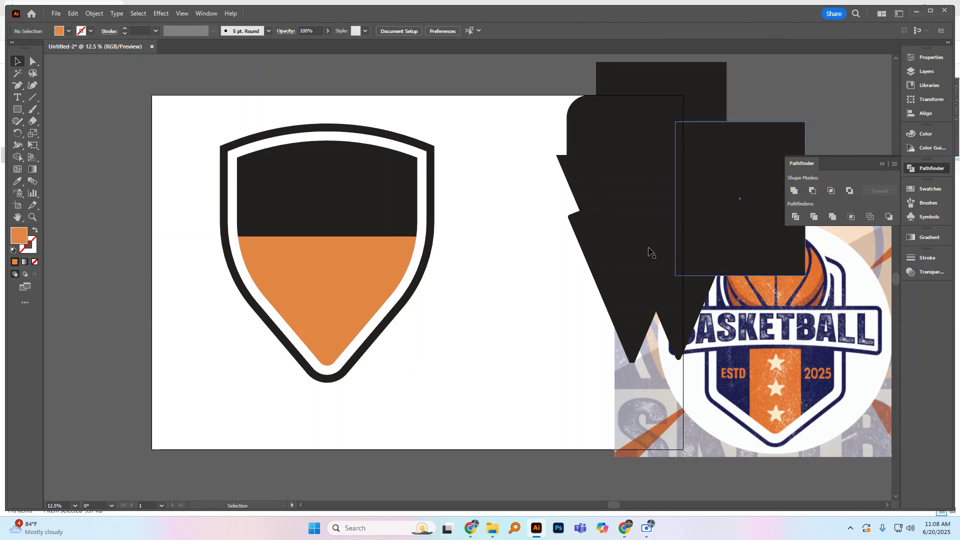
Step: Draw an orange circle to the lower right of the shield and scale it to about 1553 px in diameter
left_click_drag(18, 109, 45, 131)
mouse_move(481, 340)
left_mouse_down()
mouse_move(540, 382)
mouse_move(532, 396)
mouse_move(542, 412)
left_mouse_up()
key("v")
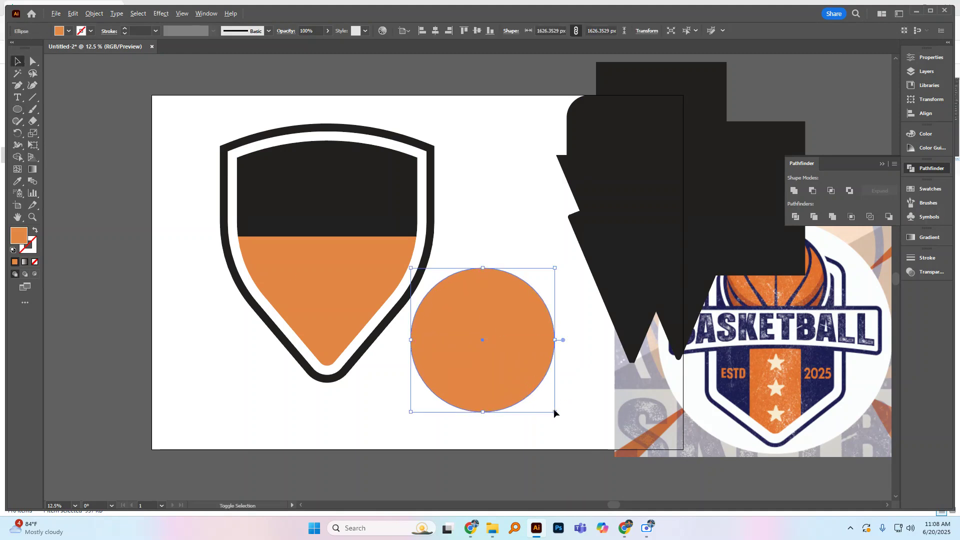
left_click_drag(554, 412, 550, 411)
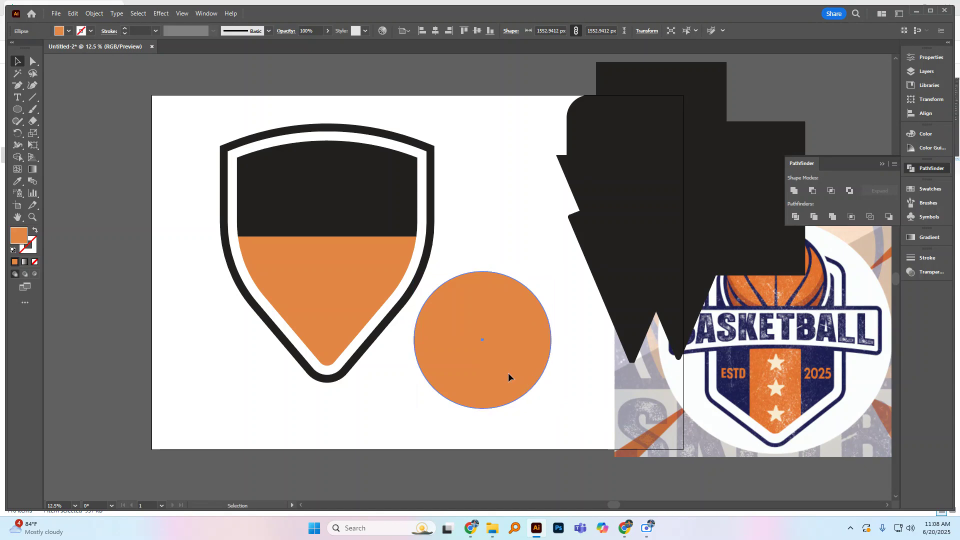
Step: Move the orange circle slightly upward and place an overlapping duplicate offset up and to the left
left_click(522, 246)
left_click(499, 300)
left_click(509, 219)
left_click_drag(487, 311, 491, 292)
left_click(505, 422)
left_click(505, 372)
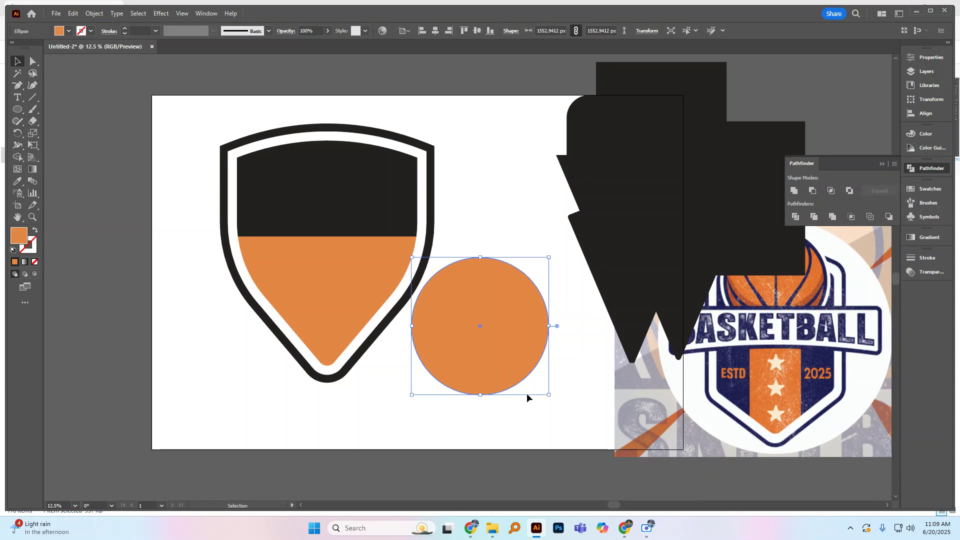
left_click_drag(514, 377, 503, 369)
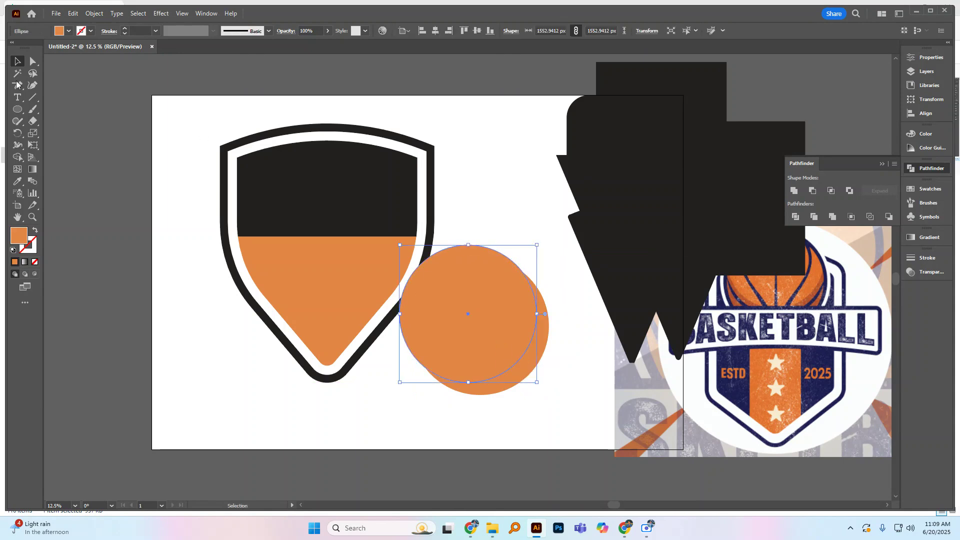
Step: Fill the upper-left circle with a darker orange sampled from the reference basketball, and clear the selection
left_click(18, 181)
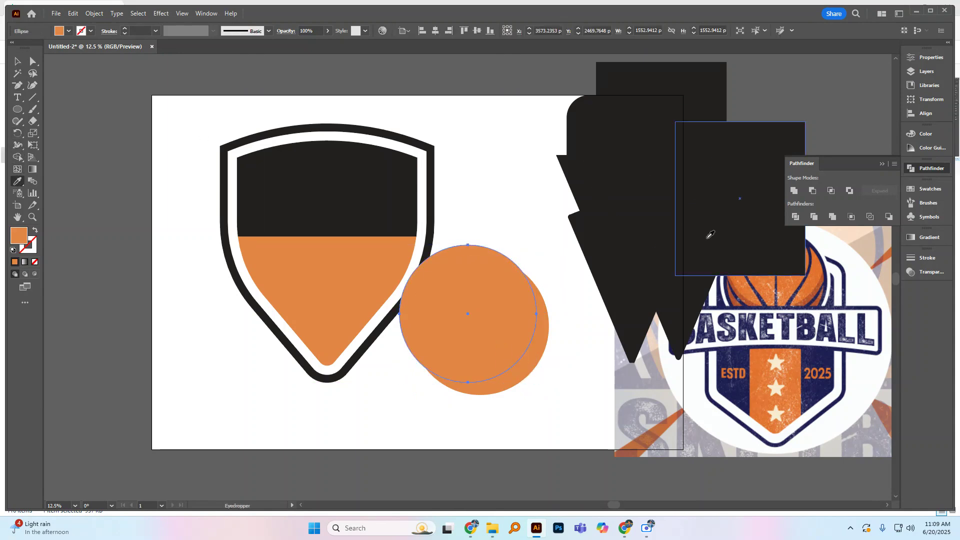
left_click(820, 286)
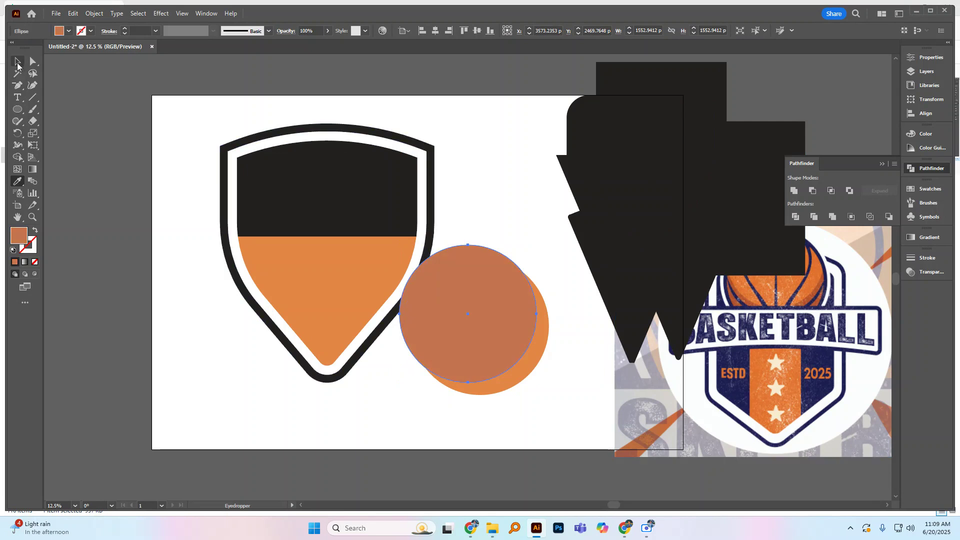
left_click(17, 61)
left_click(485, 222)
left_click(544, 303)
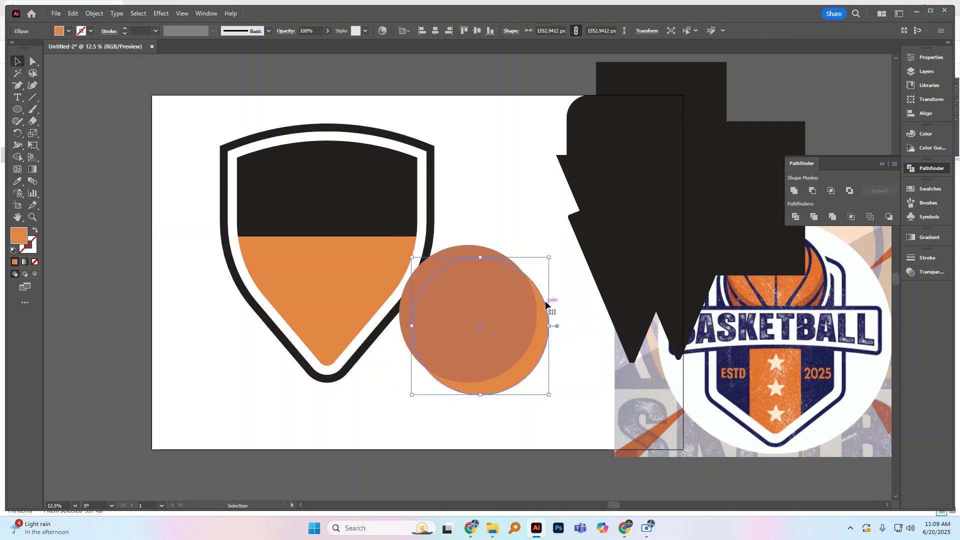
key("a")
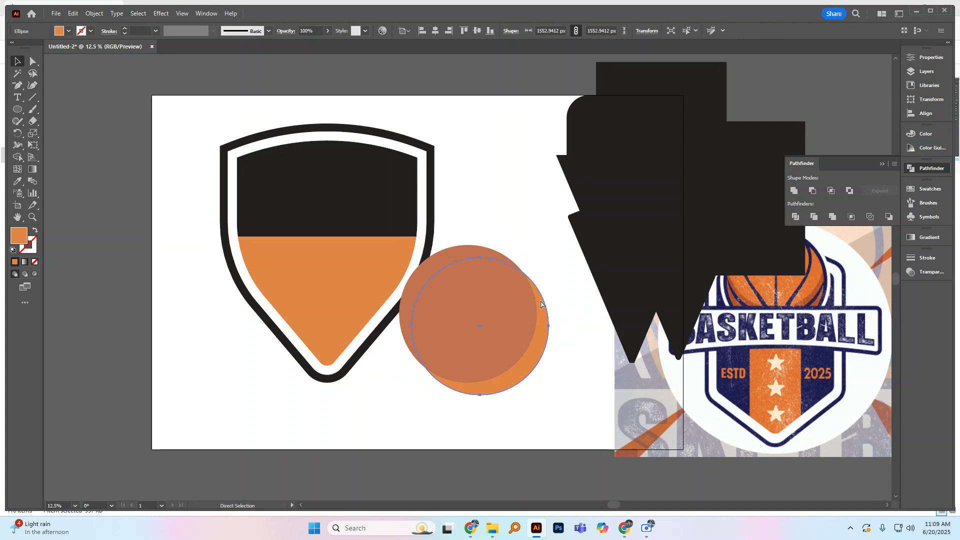
key("v")
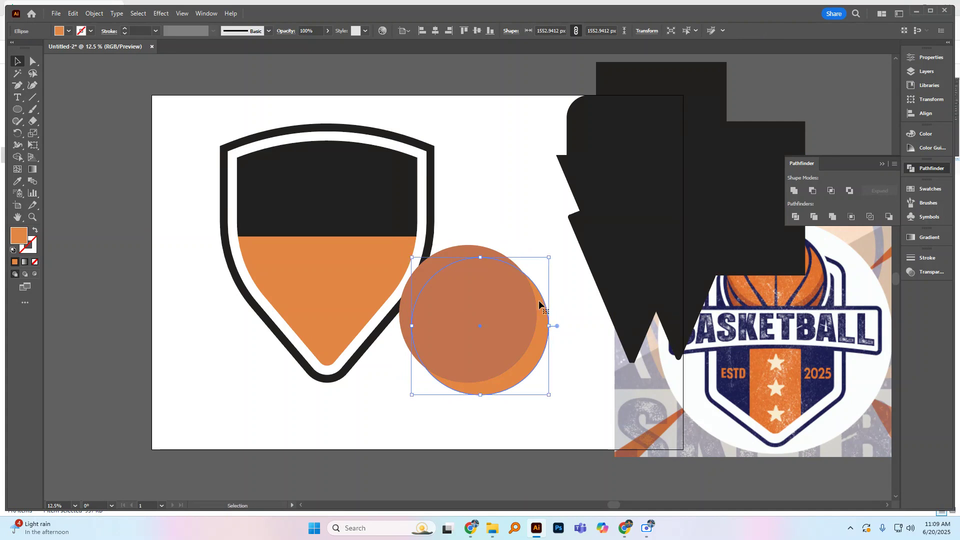
key("ctrl+shift+a")
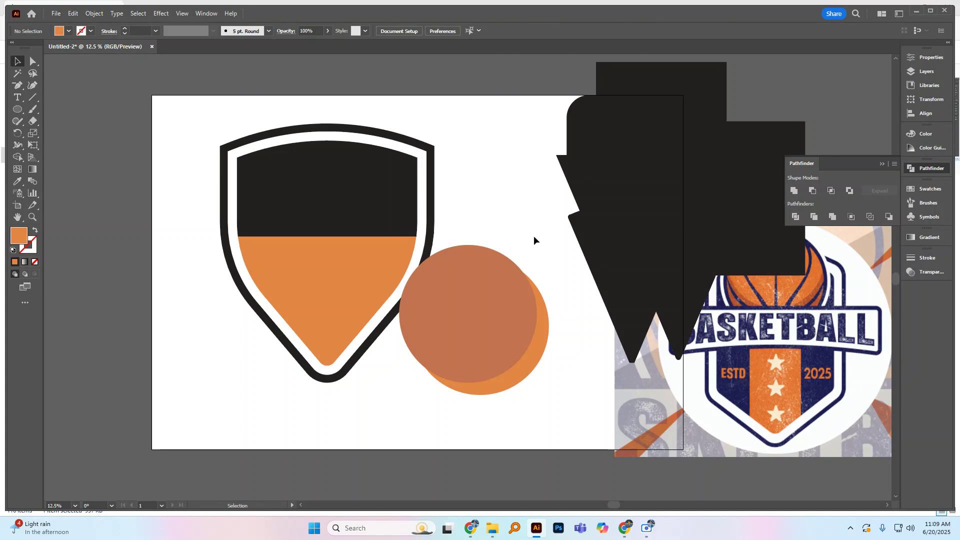
left_click_drag(522, 235, 495, 330)
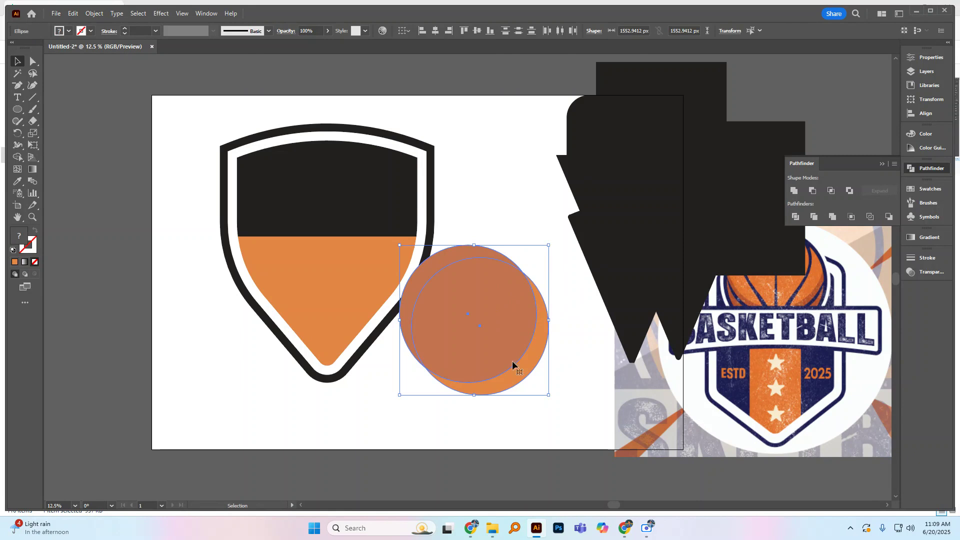
left_click(17, 158)
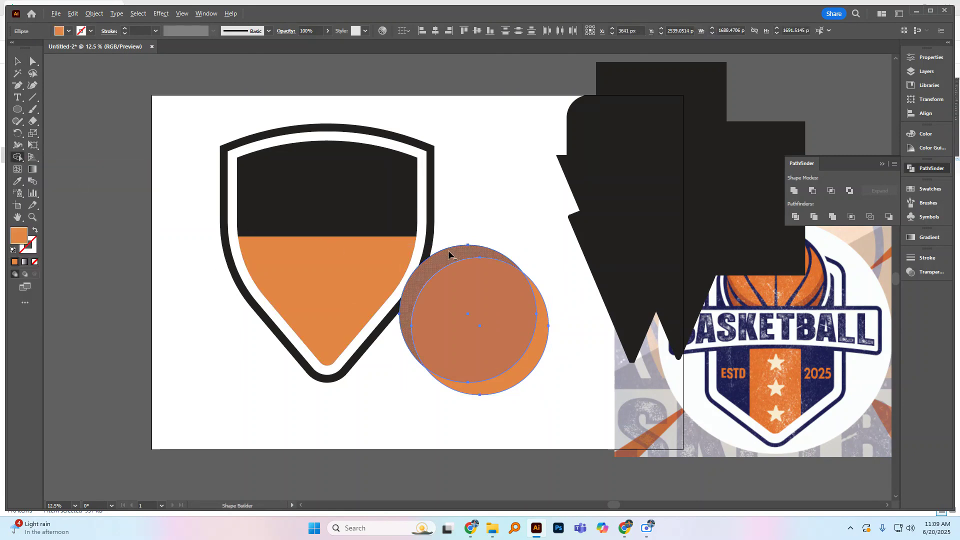
left_click(448, 254, "alt")
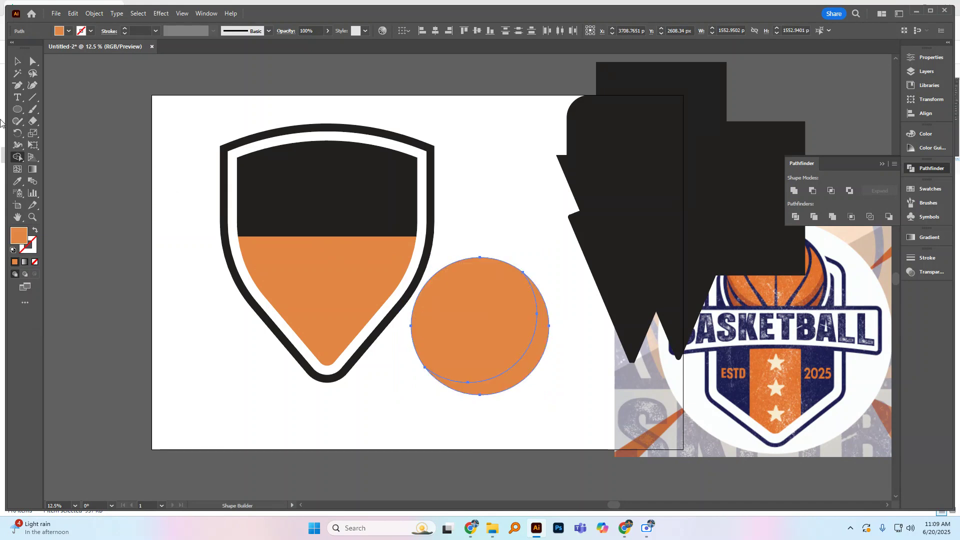
left_click(17, 61)
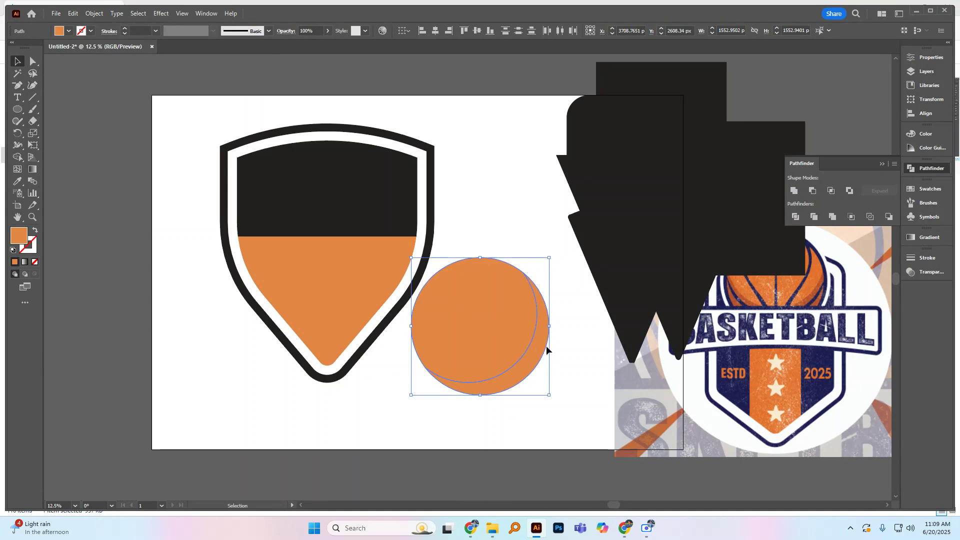
right_click(527, 333)
left_click(555, 238)
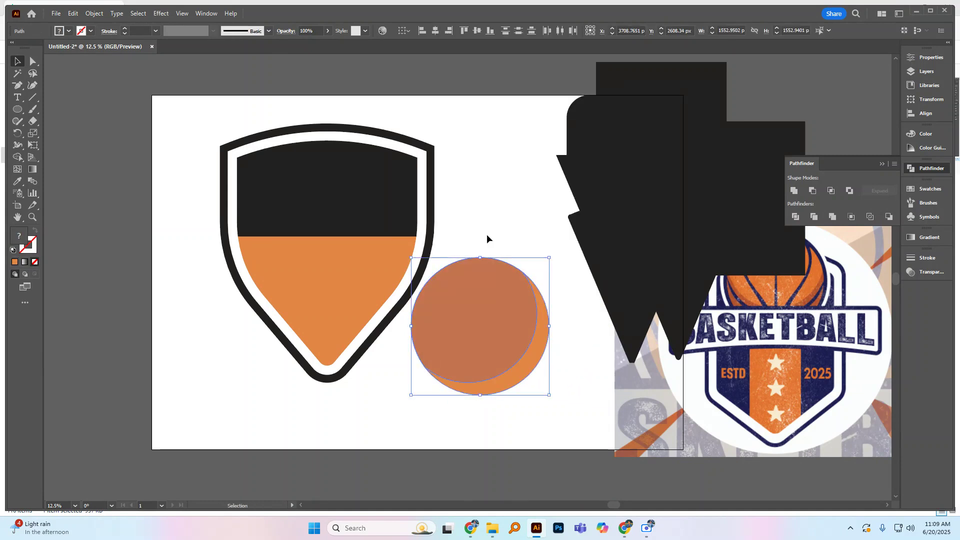
key("ctrl+z")
Step: Use Shape Builder on both circles to remove the upper-left sliver outside the lower circle, leaving a separate lower-right crescent
left_click(504, 234)
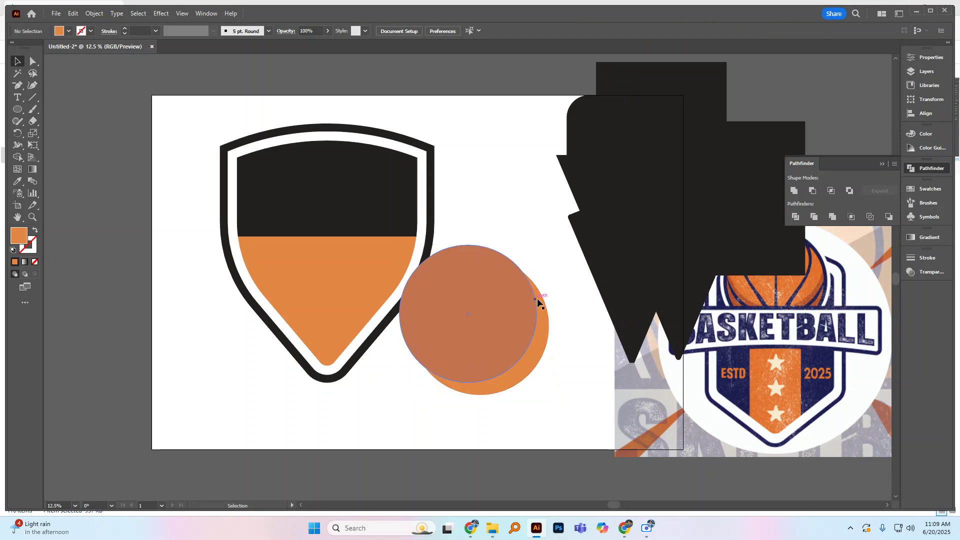
left_click(541, 300)
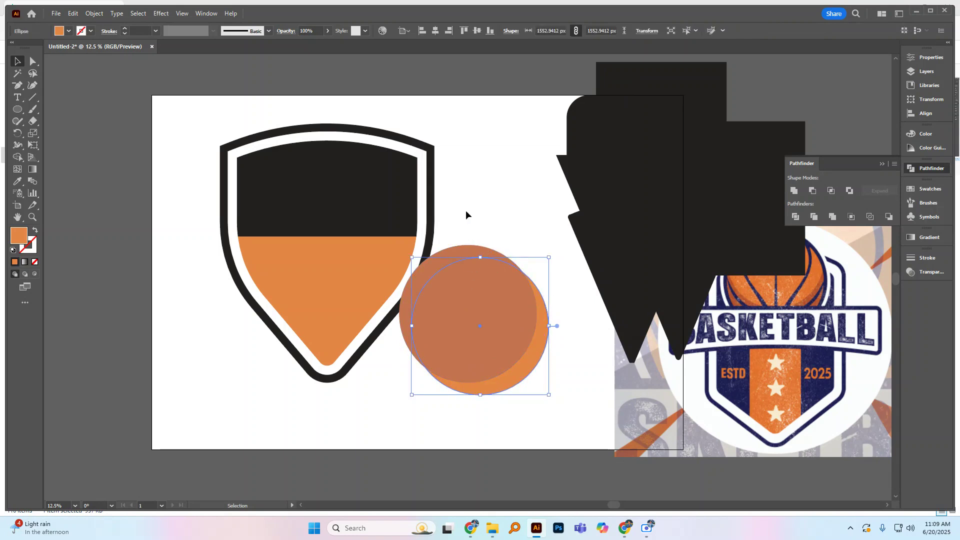
left_click_drag(466, 221, 563, 394)
left_click(20, 158)
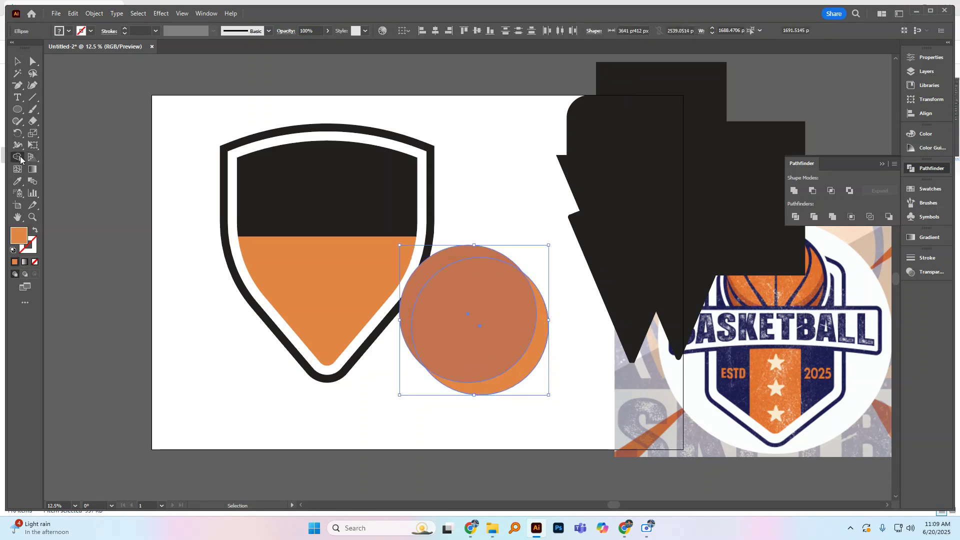
left_click(474, 251, "alt")
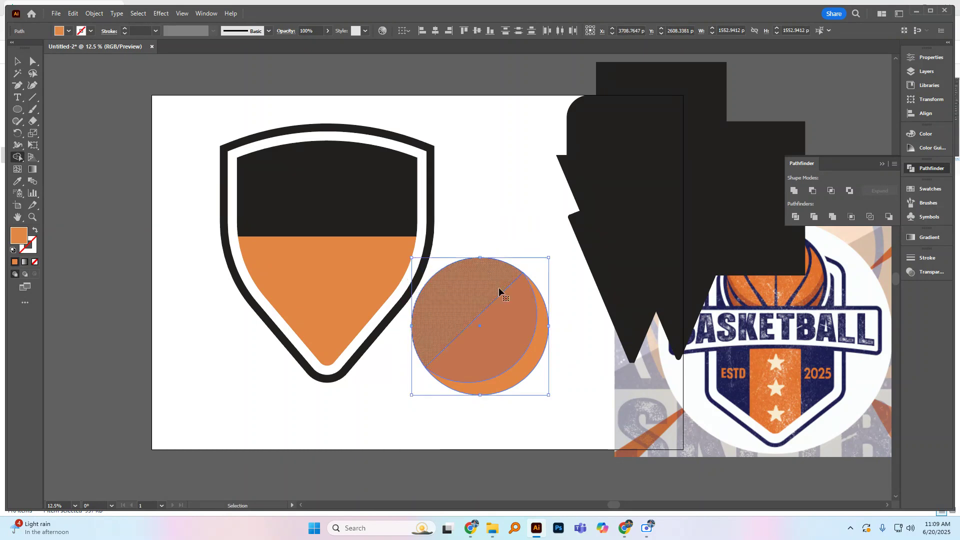
key("ctrl+z")
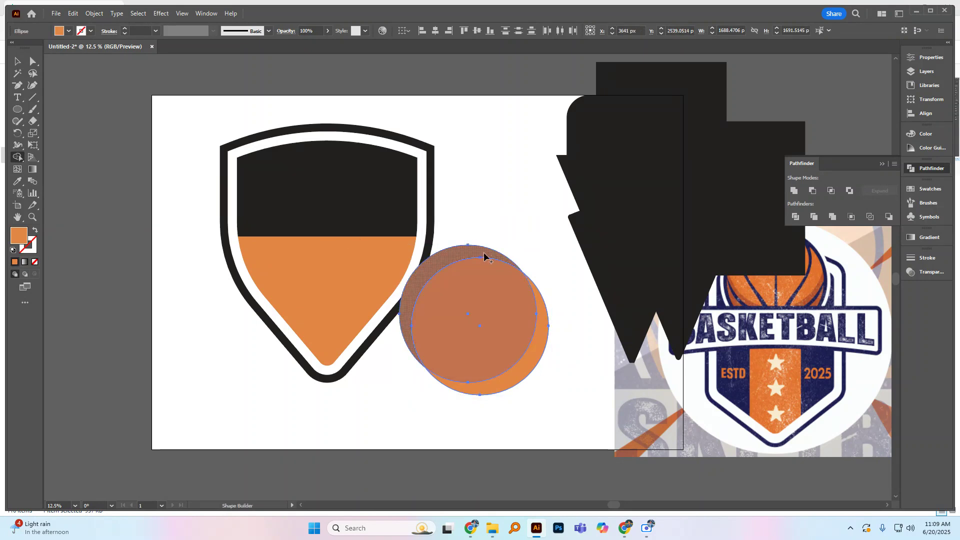
left_click(484, 255, "alt")
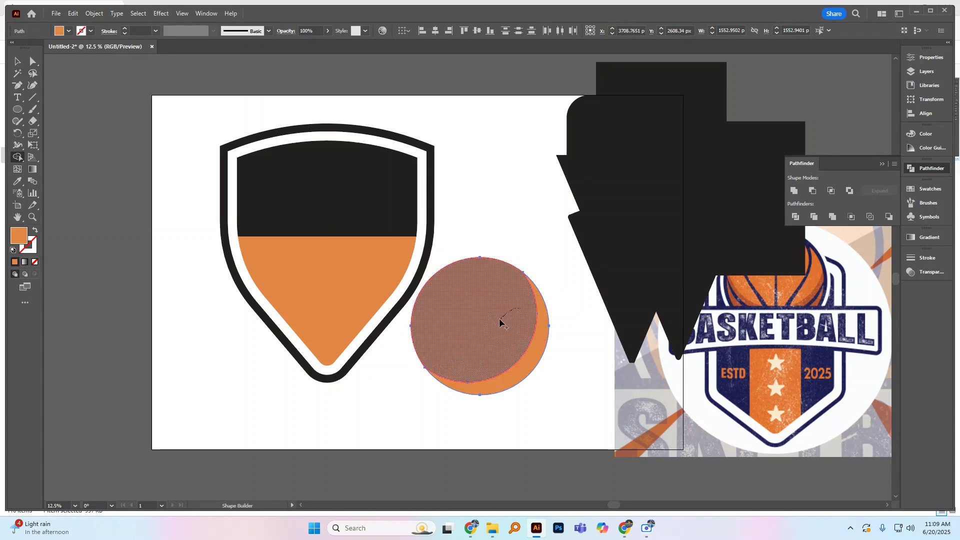
left_click(17, 62)
left_click(479, 184)
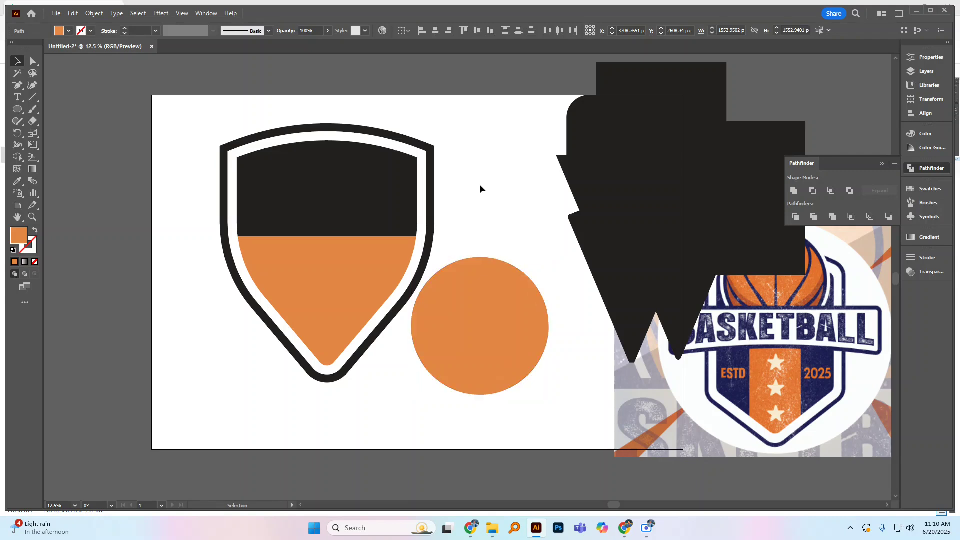
Step: Use the Eyedropper to fill the ball's lower-right crescent with a muted brownish orange as shading, and deselect it
left_click(542, 318)
key("i")
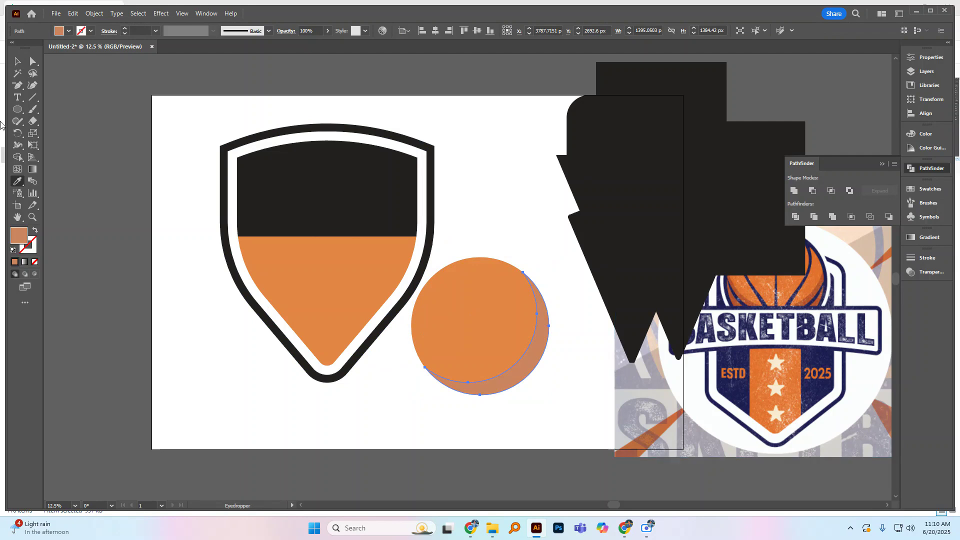
left_click(18, 61)
left_click(479, 197)
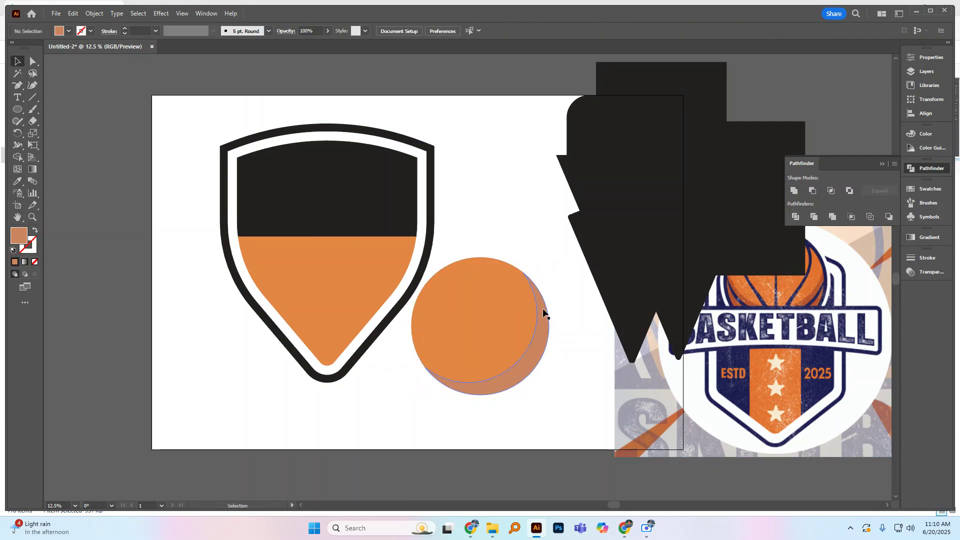
Step: Add a full circle copy matching the ball's size and fill it with the dark blue sampled from the reference badge
left_click(547, 259)
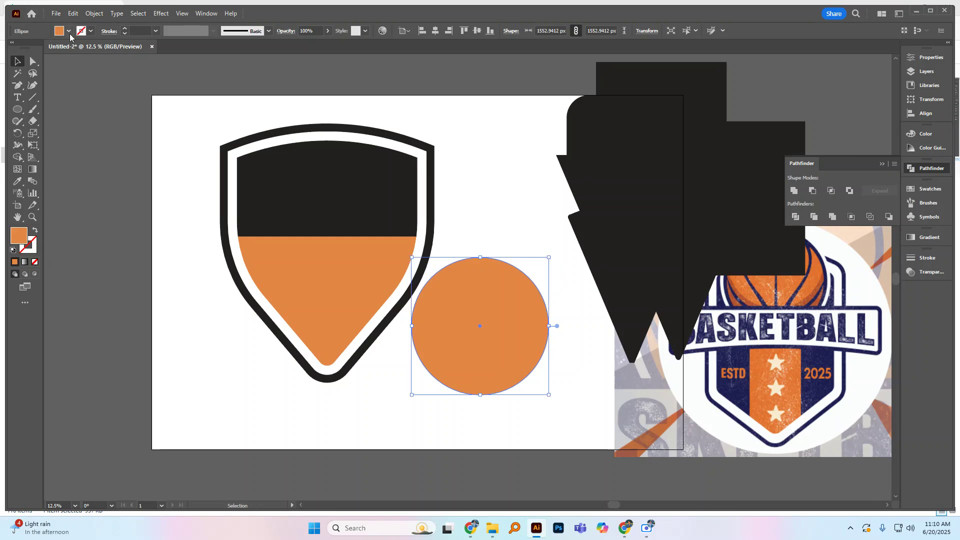
left_click(19, 181)
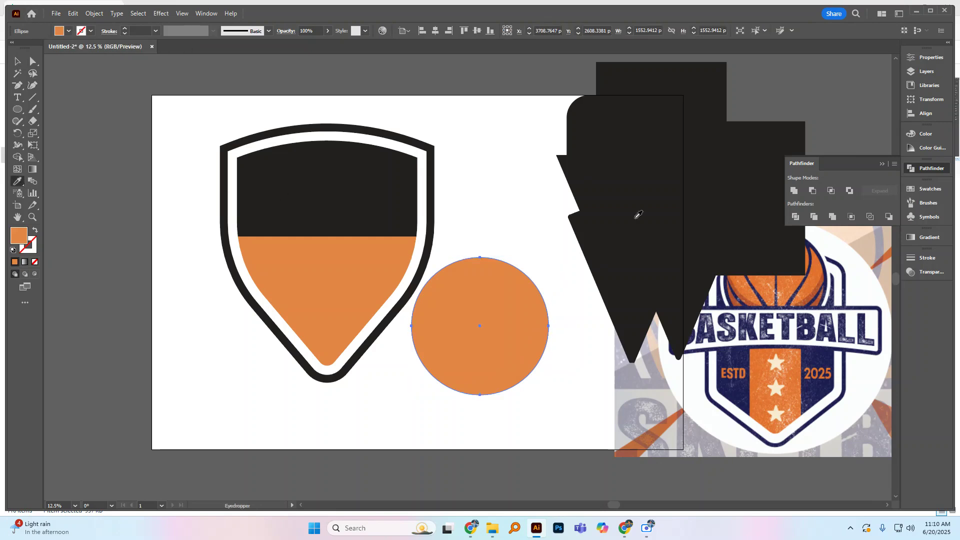
left_click(846, 284)
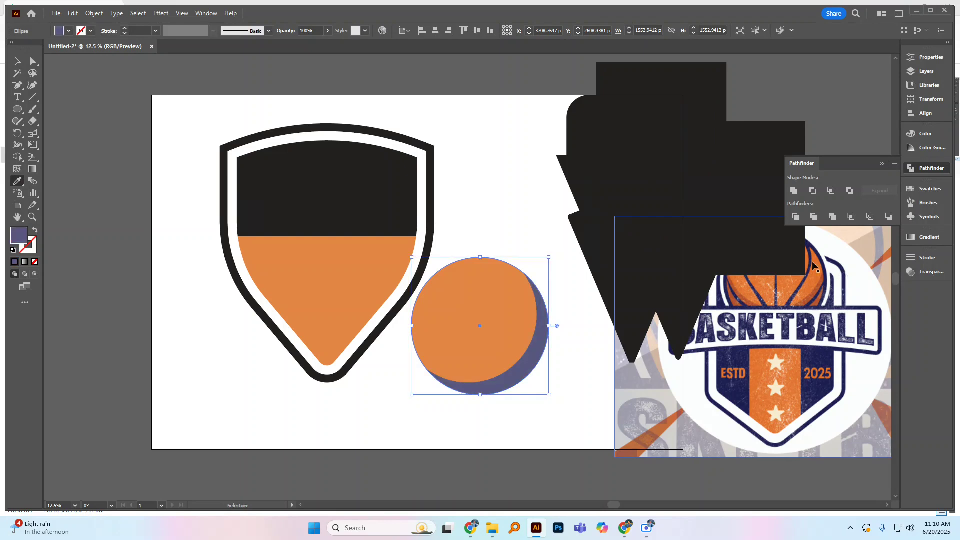
key("v")
left_click_drag(520, 356, 589, 376)
key("ctrl+z")
left_click(564, 396)
double_click(537, 361)
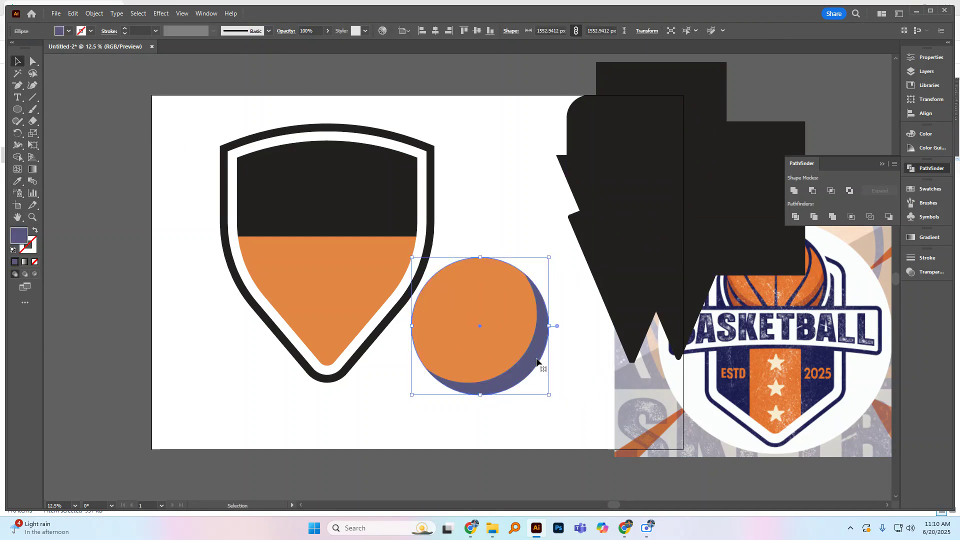
double_click(592, 302)
left_click_drag(538, 341, 588, 346)
key("ctrl+z")
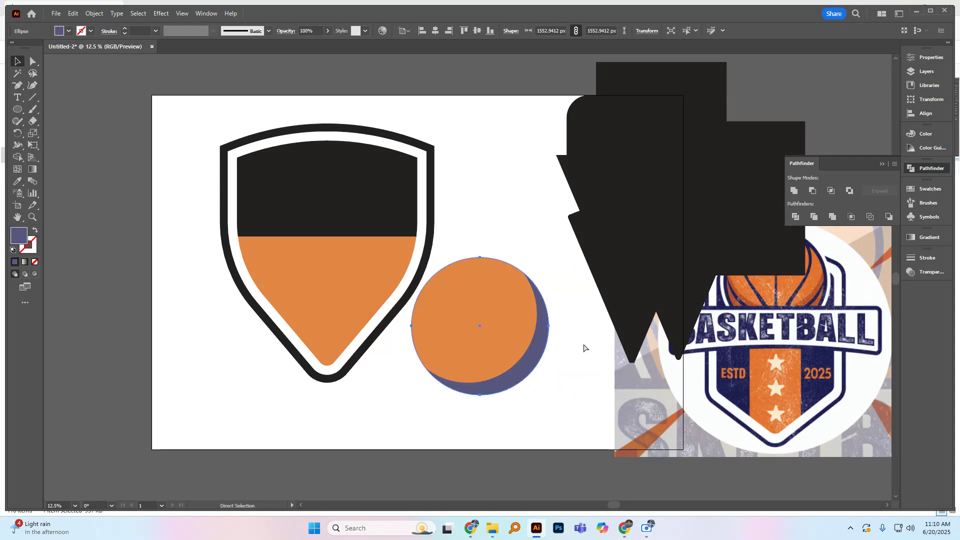
Step: Send the blue circle behind the orange ball pieces and scale it from its center to about 1687 px as an outline
key("ctrl+shift+[")
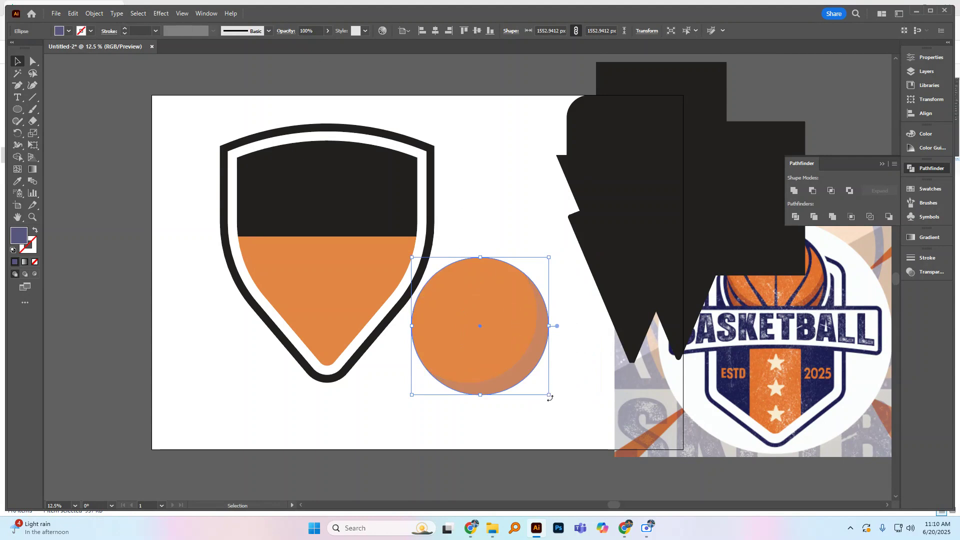
left_click_drag(549, 396, 554, 403)
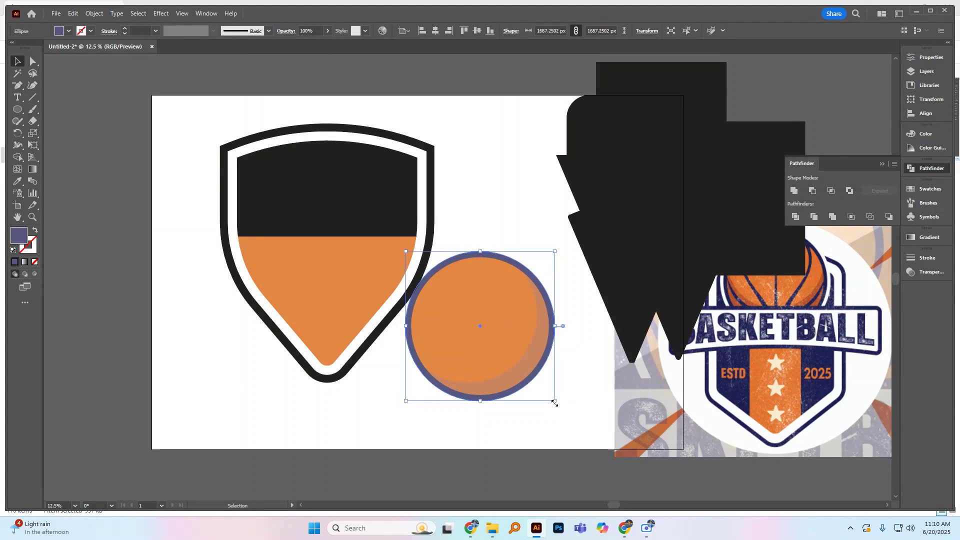
Step: Change the outline circle's fill to a much darker navy in the Color Picker and deselect it
double_click(22, 239)
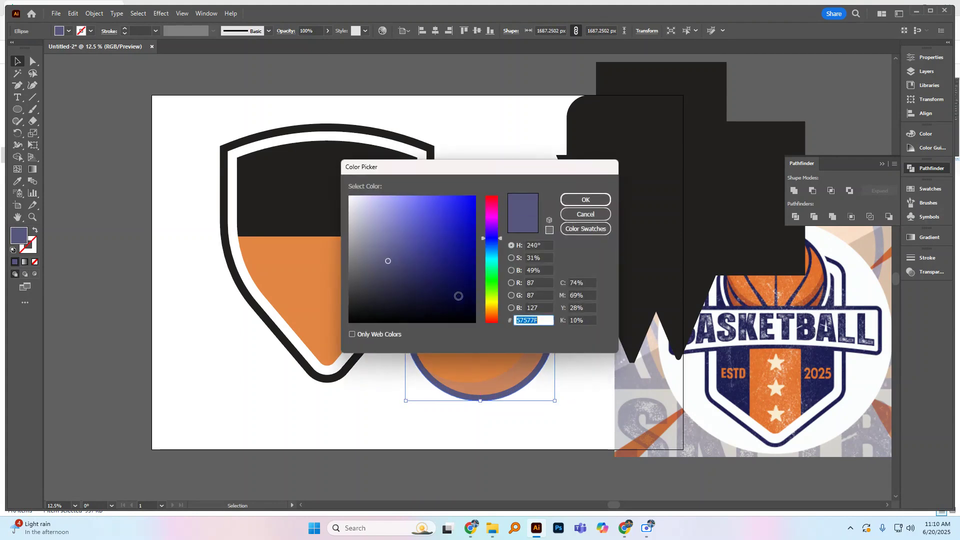
left_click(458, 296)
left_click(585, 199)
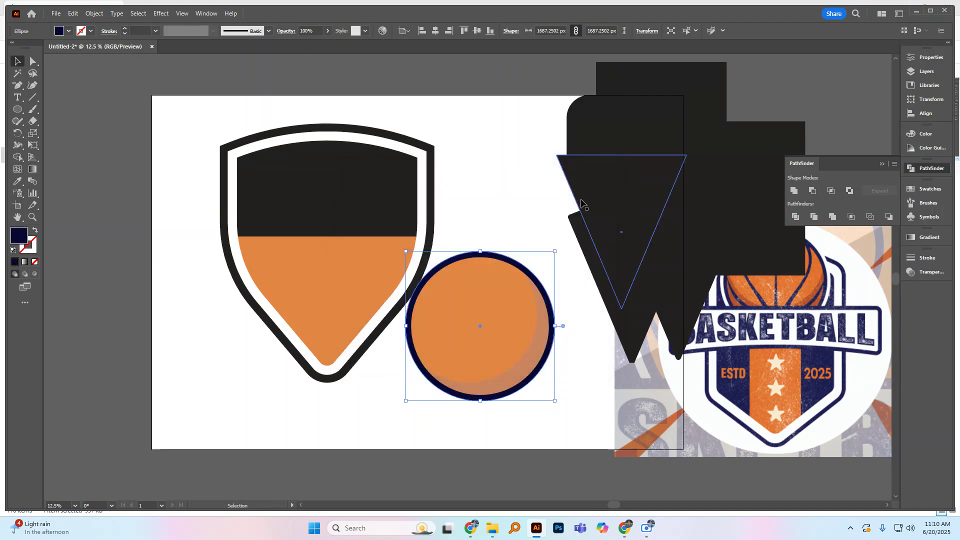
left_click(520, 198)
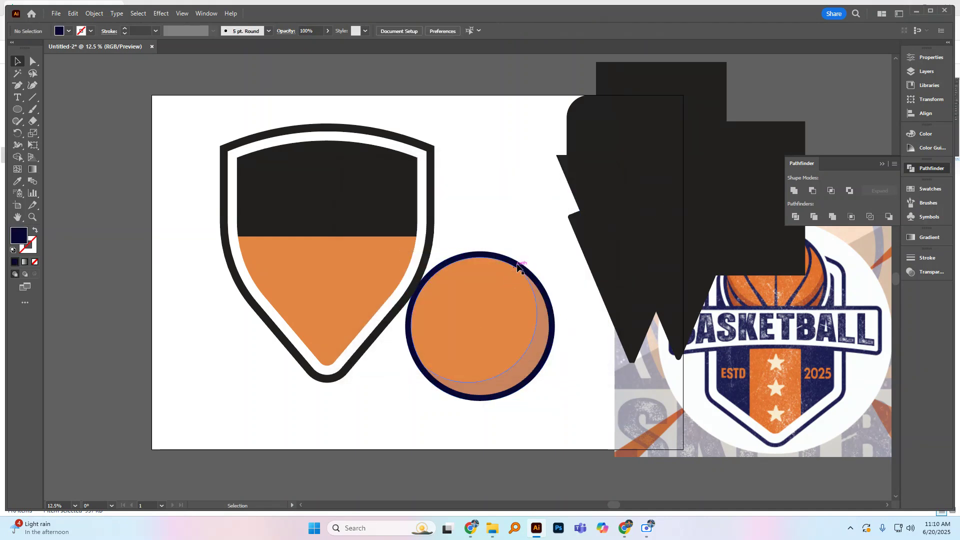
Step: Fill the outline circle with the navy sampled from the reference badge and scale it down to about 1636 px
left_click(422, 277)
left_click(17, 181)
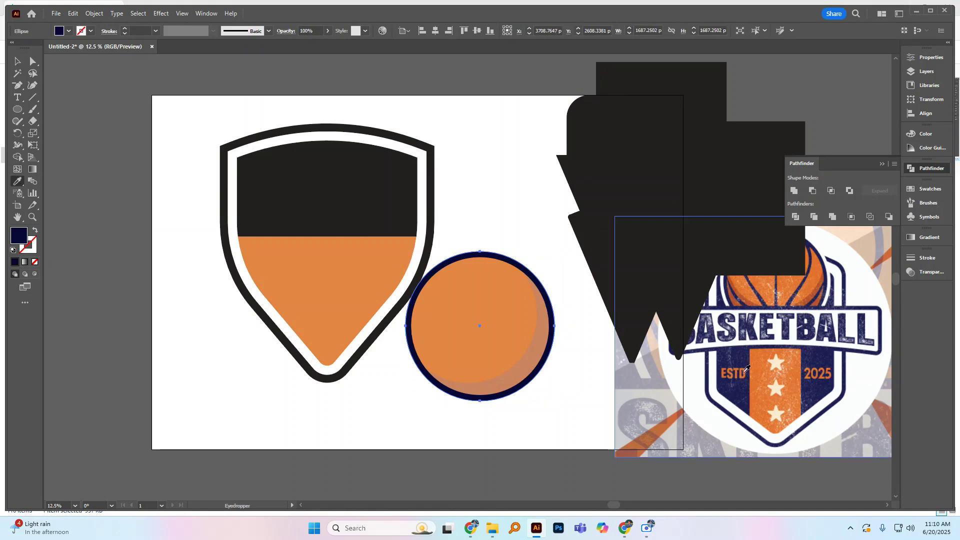
left_click(745, 395)
key("v")
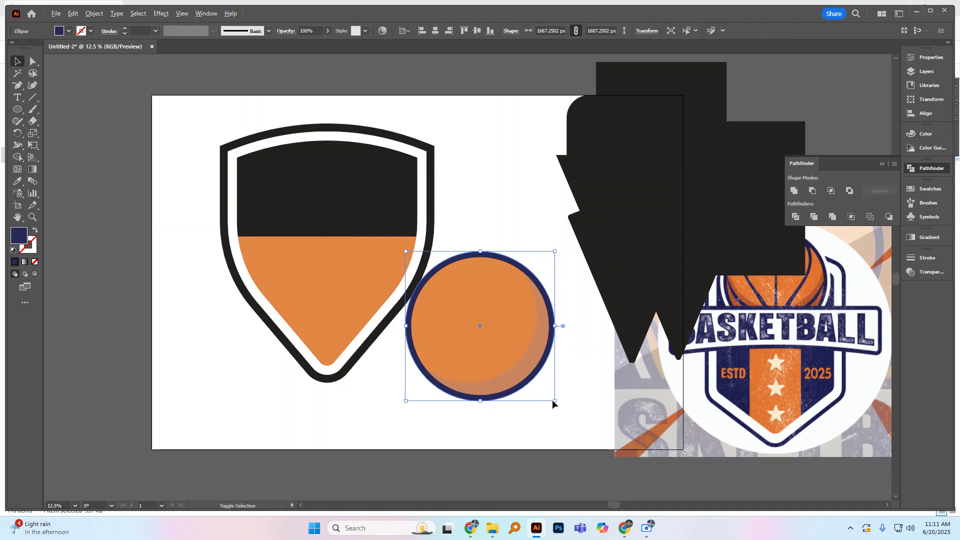
left_click_drag(555, 402, 553, 399)
left_click(511, 201)
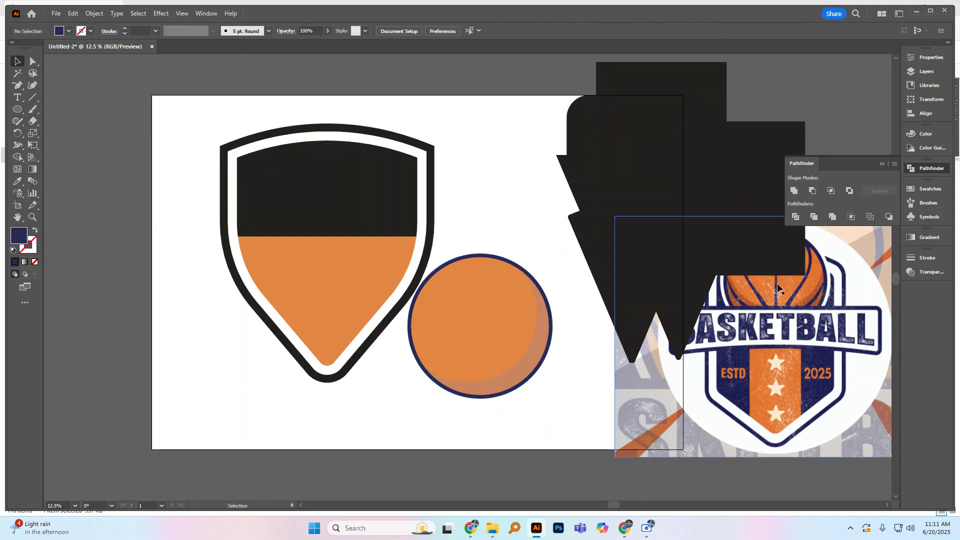
Step: Bring the navy circle to the front of the orange ball pieces
left_click(484, 255)
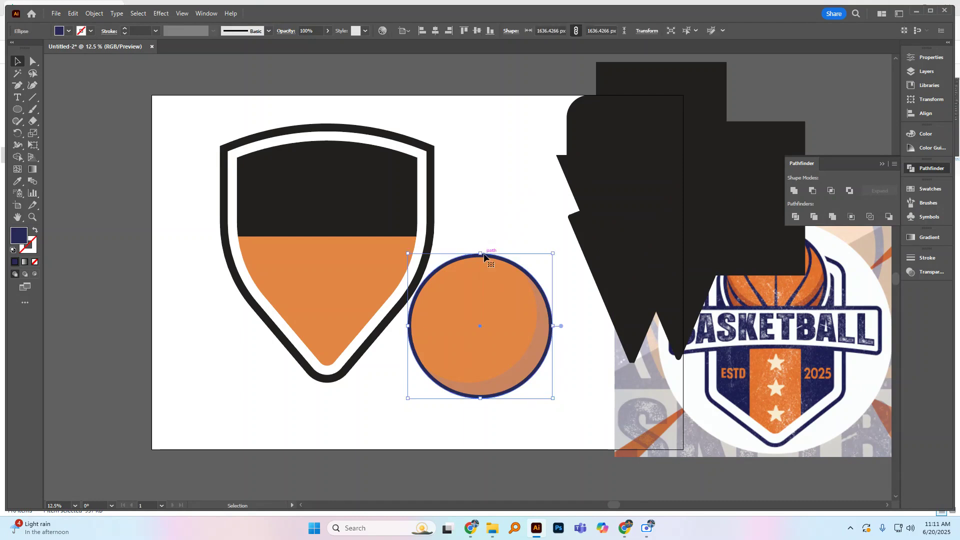
key("a")
key("v")
key("ctrl")
key("ctrl+shift+]")
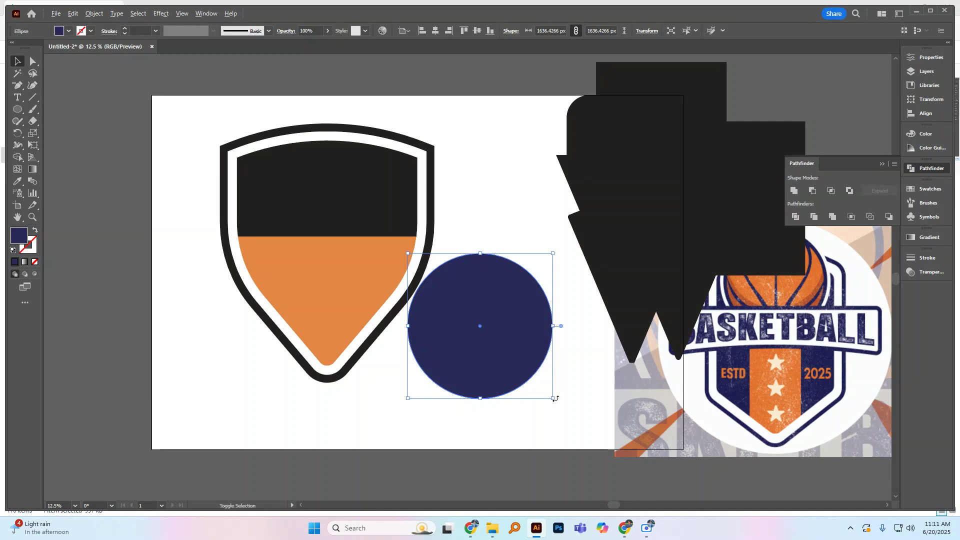
Step: Try to scale the navy circle from its center down to about 1553 px
mouse_move(553, 399)
left_mouse_down()
mouse_move(544, 388)
mouse_move(549, 394)
left_mouse_up()
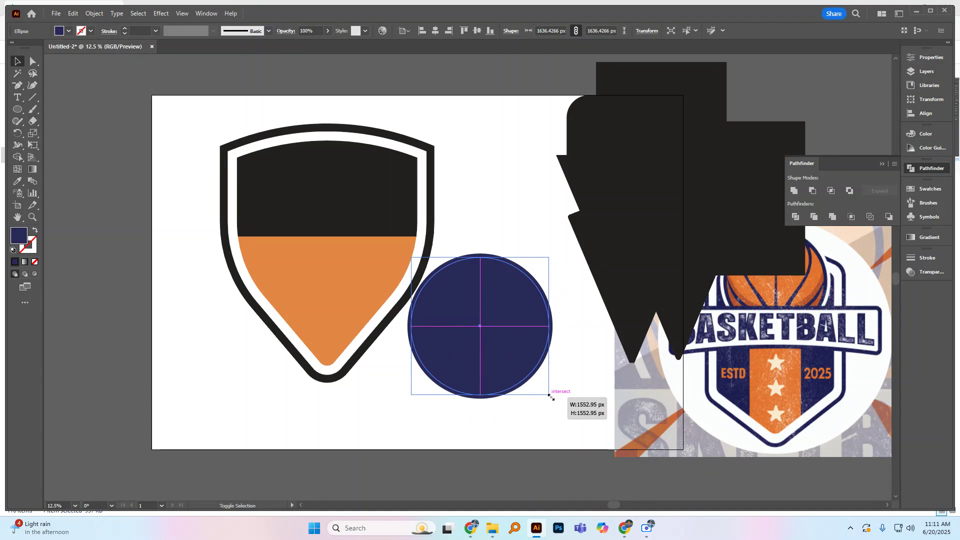
left_click_drag(550, 396, 550, 396)
key("ctrl+z")
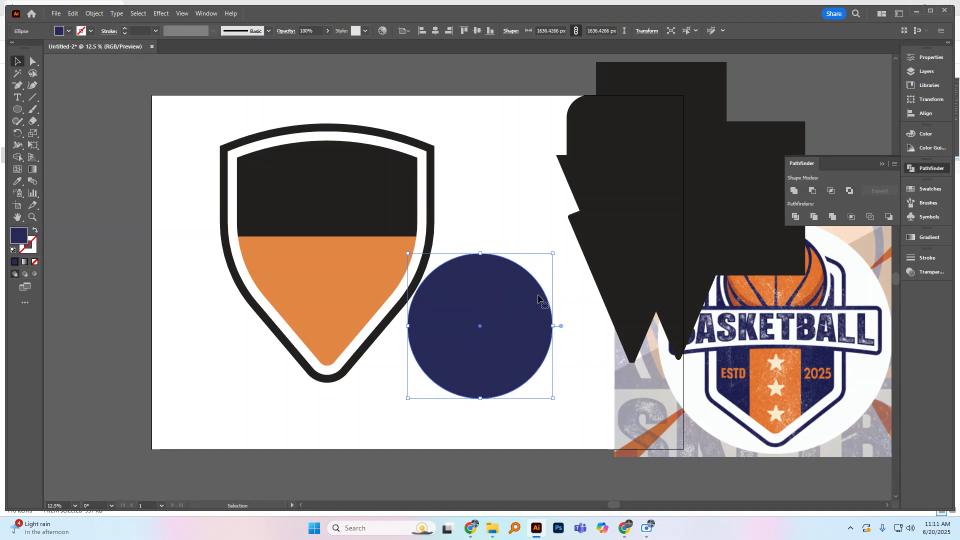
left_click(32, 121)
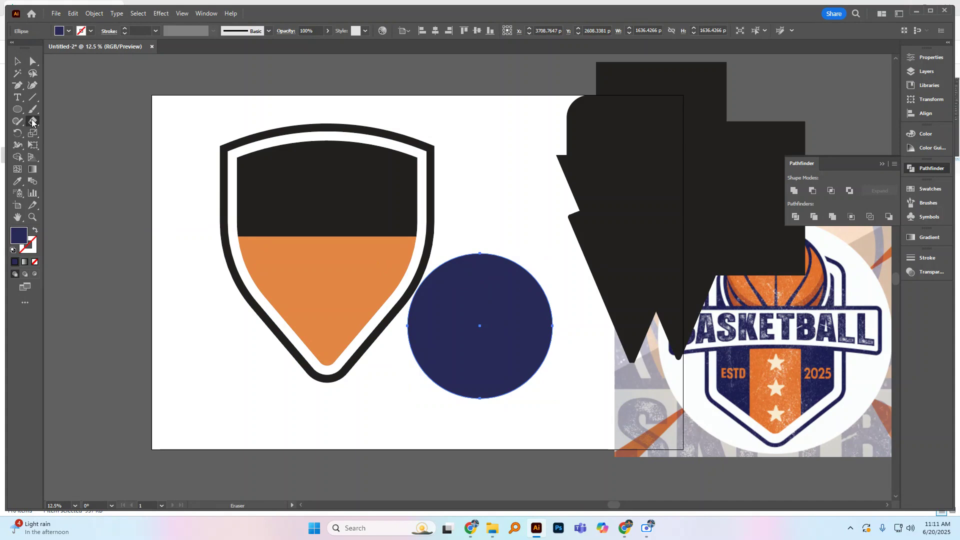
left_click(33, 124)
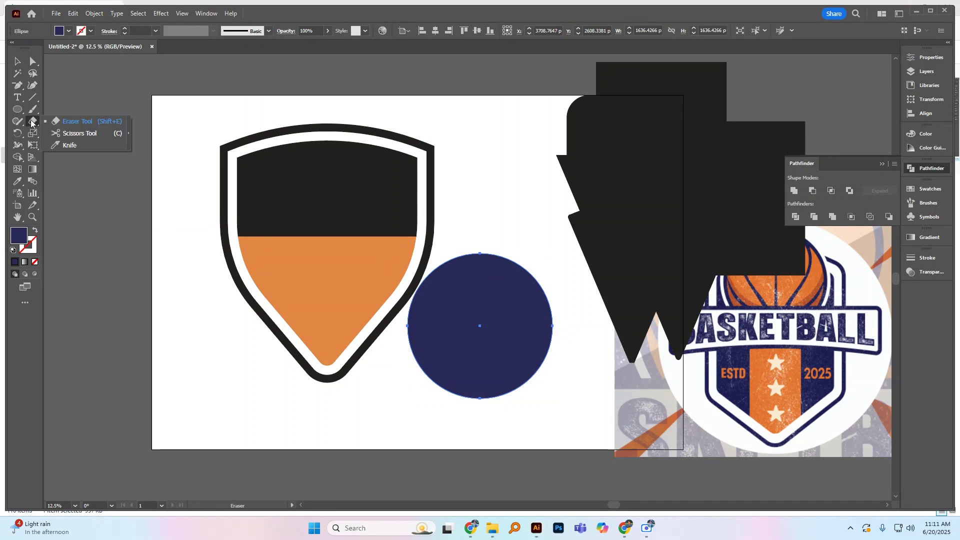
Step: Draw a thin horizontal rectangle about 2123 by 73 px across the navy circle's middle and fill it red
left_click(17, 110)
left_click(50, 109)
left_click_drag(396, 324, 585, 330)
left_click(80, 32)
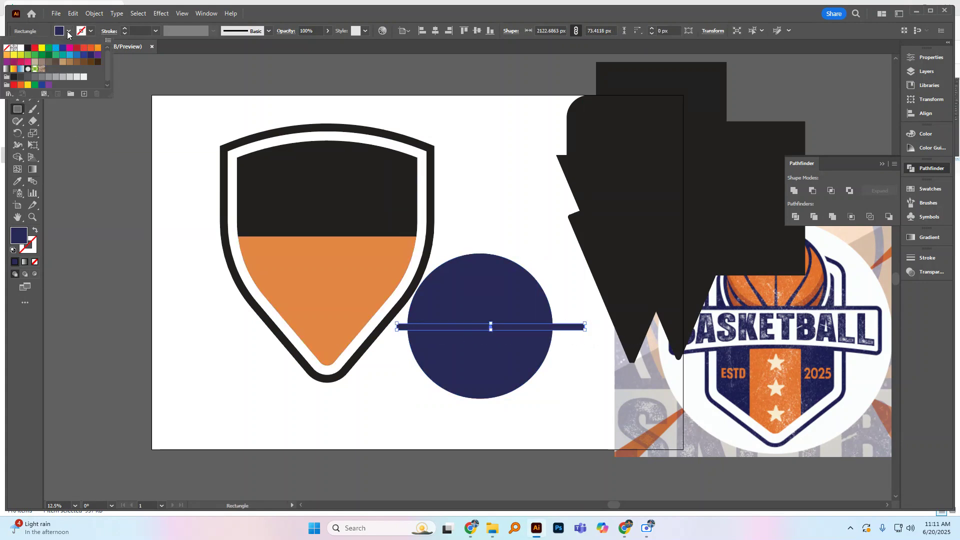
left_click(32, 48)
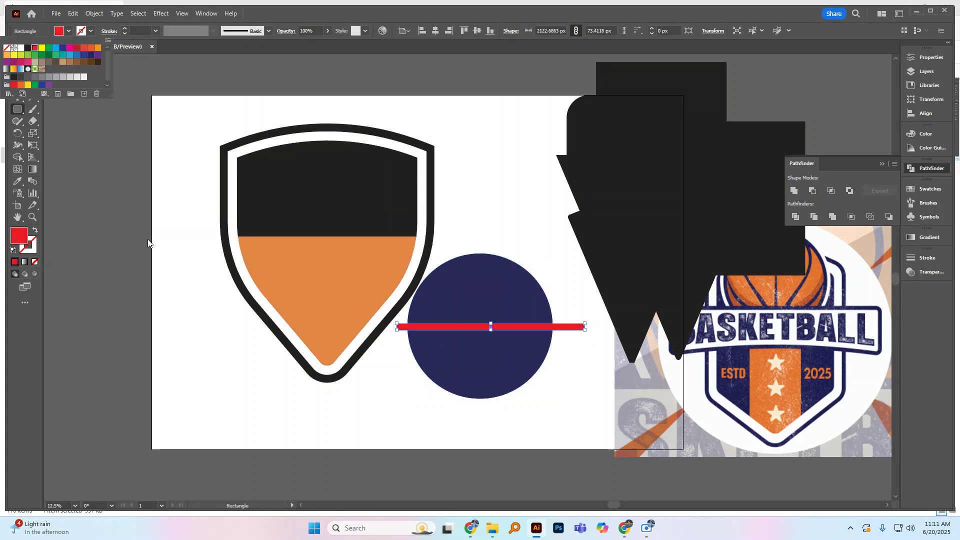
left_click(148, 244)
left_click(148, 243)
left_click(503, 280)
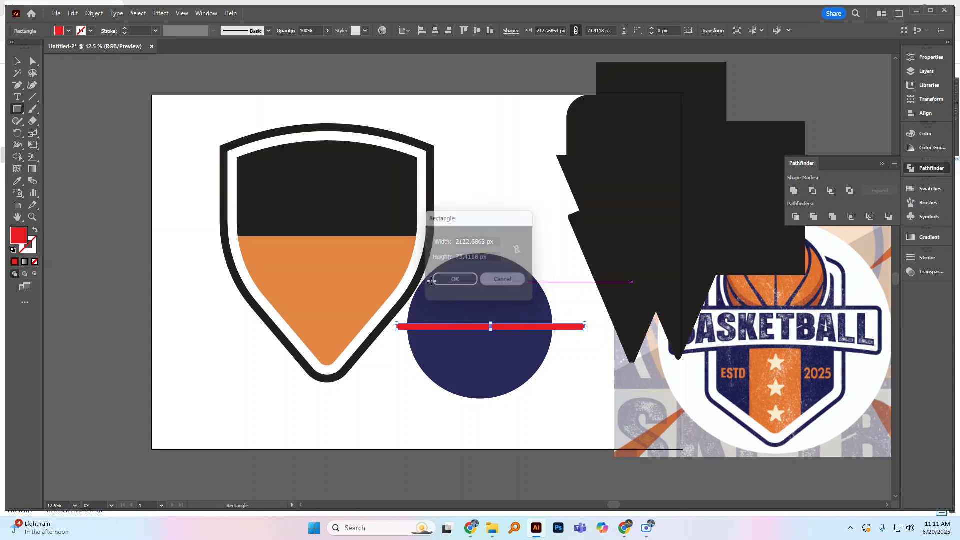
Step: Draw a thin vertical red rectangle about 68 by 2115 px and move it onto the navy circle's center line
left_click(22, 65)
left_click(131, 170)
left_click(17, 109)
left_click_drag(474, 237, 479, 424)
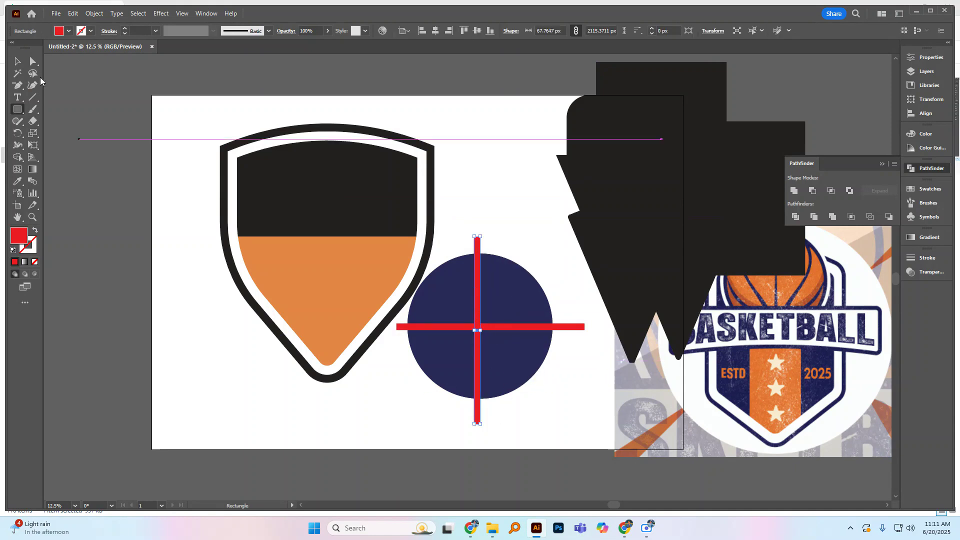
left_click(17, 62)
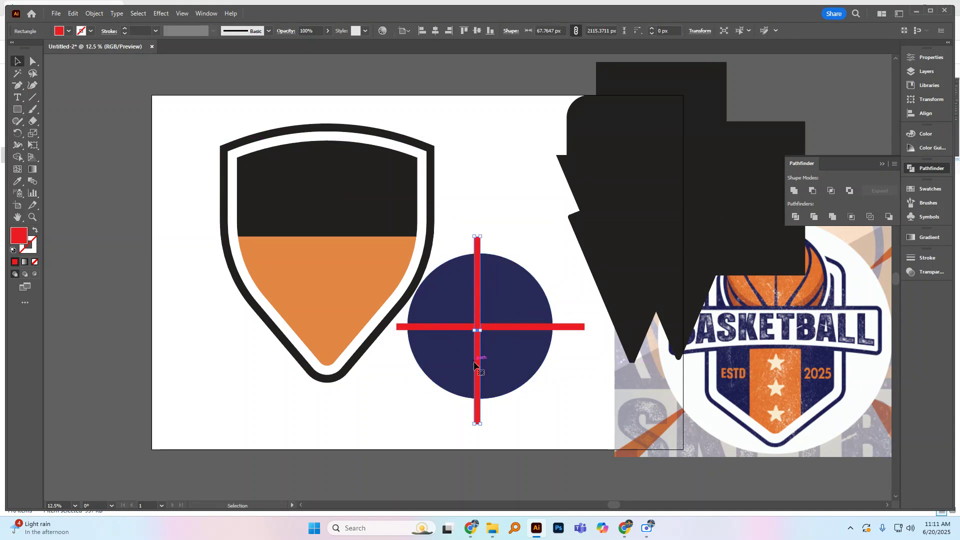
left_click_drag(478, 369, 483, 369)
left_click_drag(484, 368, 483, 368)
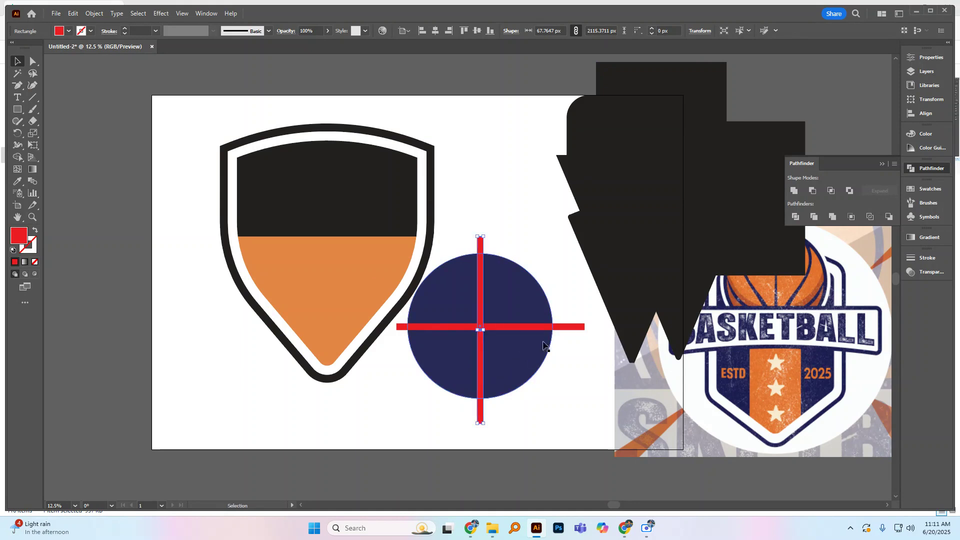
Step: Unite the two crossing red bars into a single cross shape
left_click(583, 328, "shift")
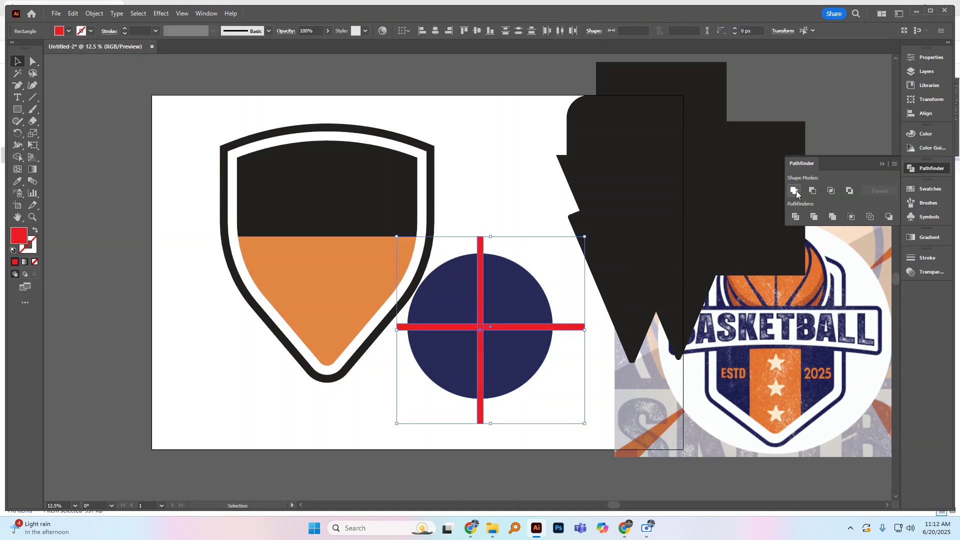
left_click(533, 293, "shift")
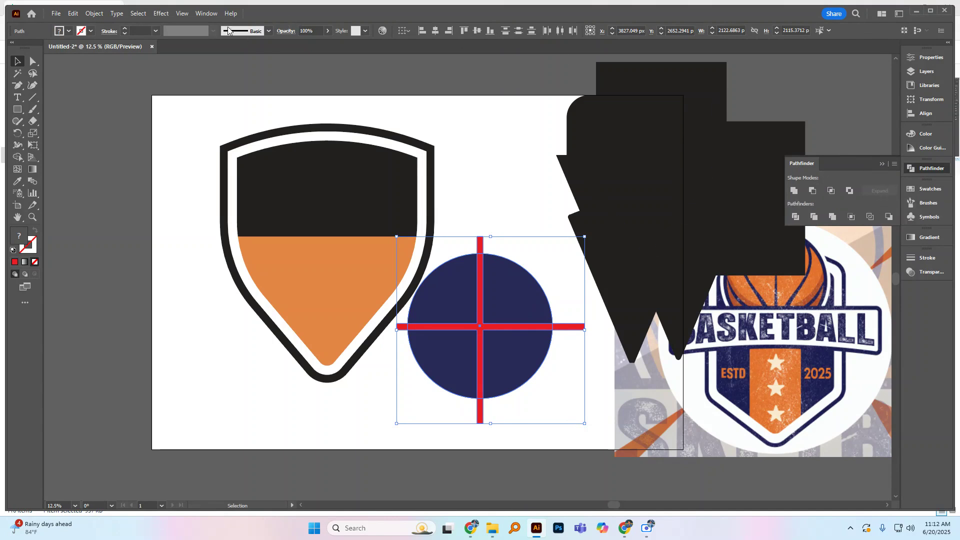
left_click(206, 14)
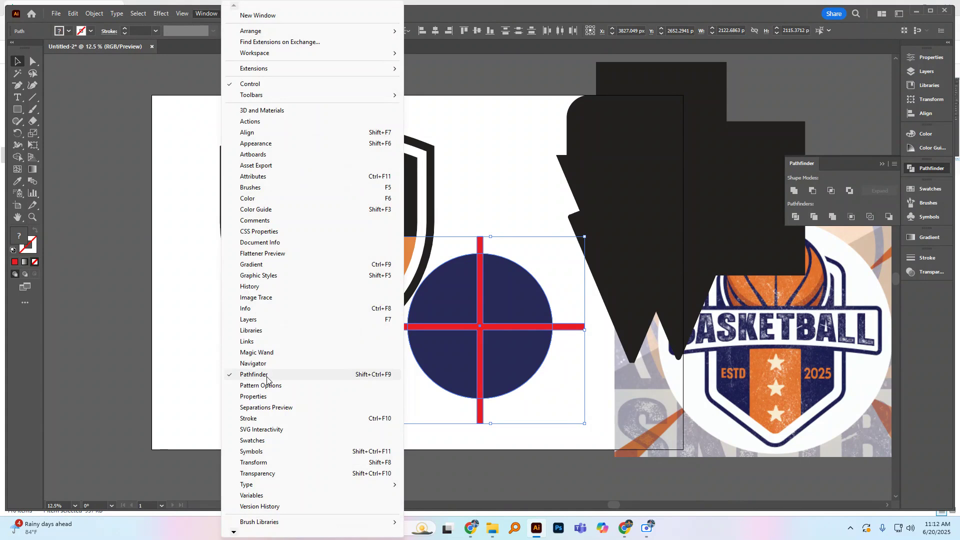
left_click(471, 145)
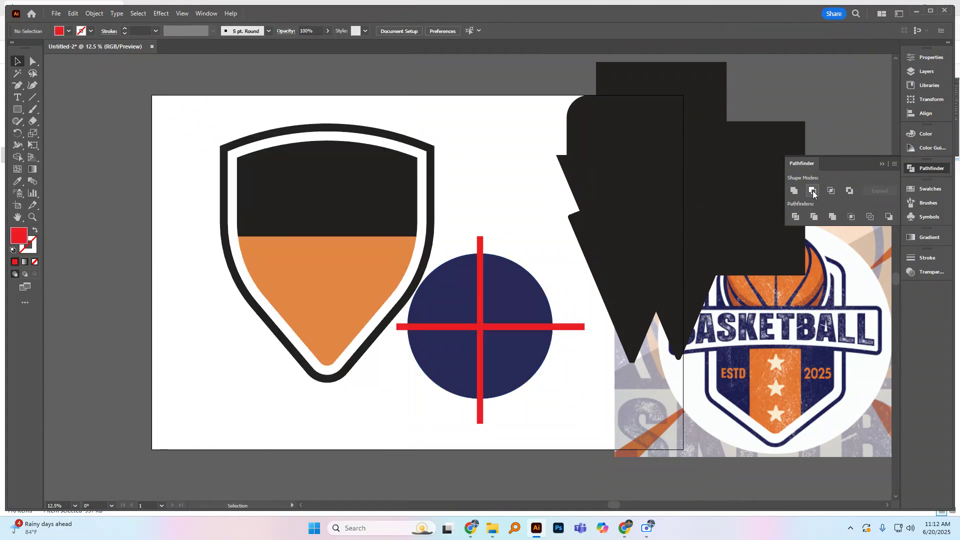
Step: Subtract the red cross from the navy circle with Minus Front to split it into four quarters
left_click(544, 327)
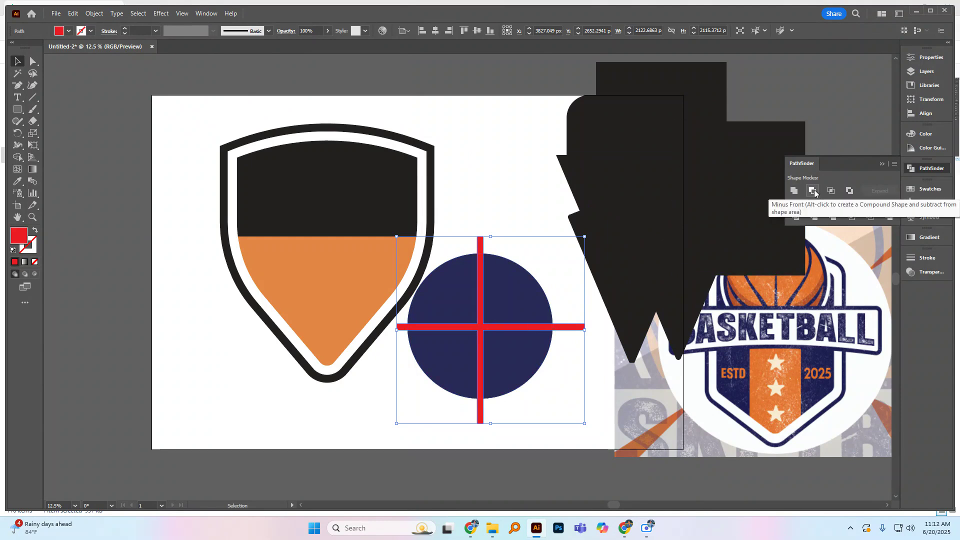
left_click(508, 240)
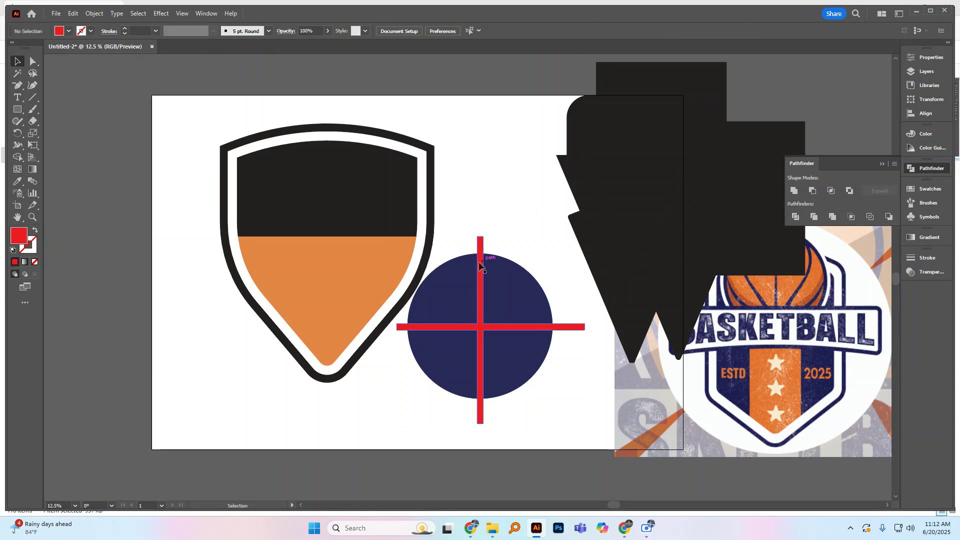
left_click(482, 249)
left_click(513, 267, "shift")
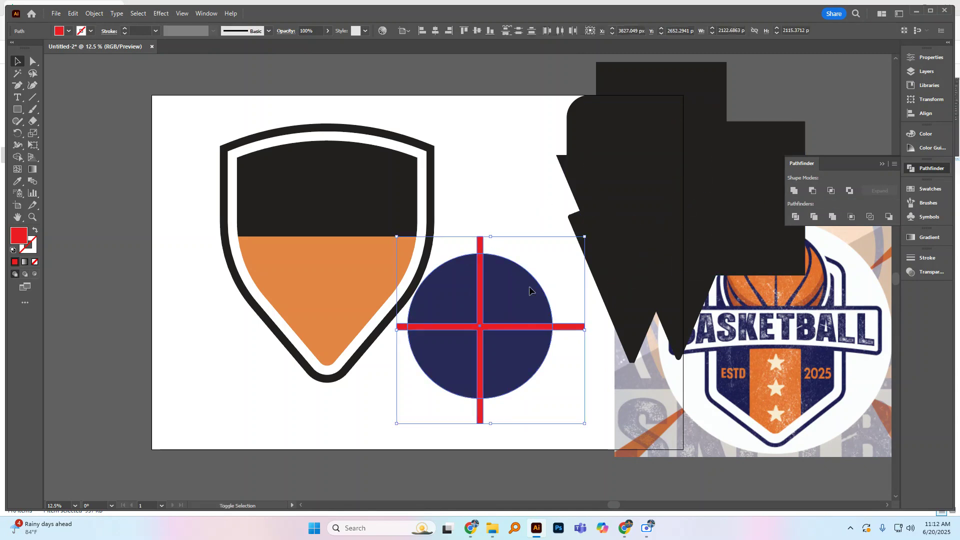
left_click(812, 190)
left_click(559, 188)
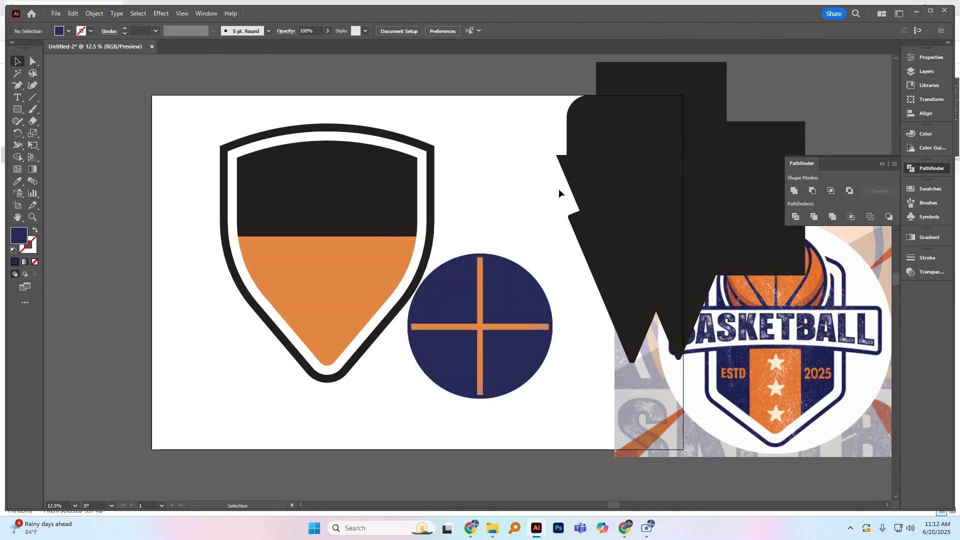
Step: Scale a copy of the quartered navy circle from its center down to about 1553 px
left_click(535, 295)
left_click_drag(535, 295, 563, 282)
key("ctrl+z")
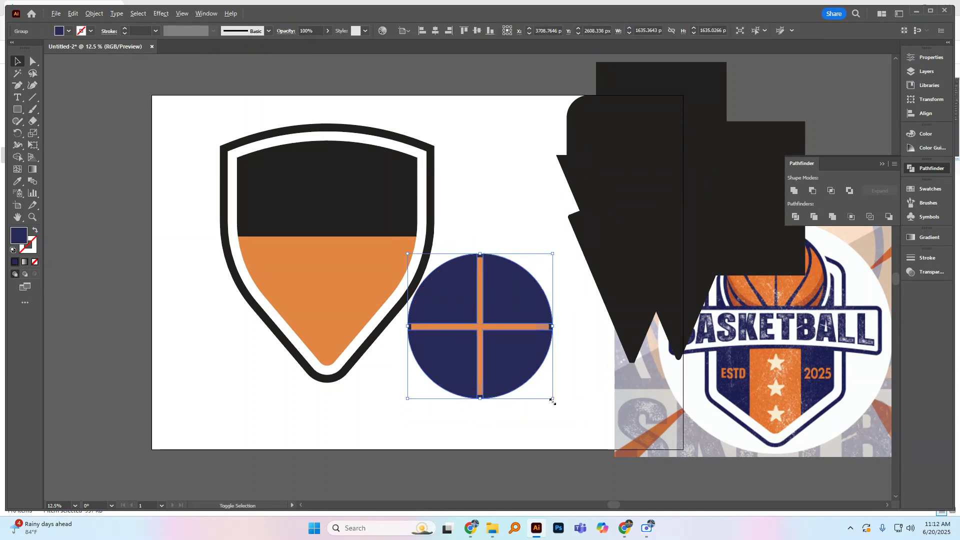
left_click_drag(553, 399, 552, 395)
left_click(563, 337)
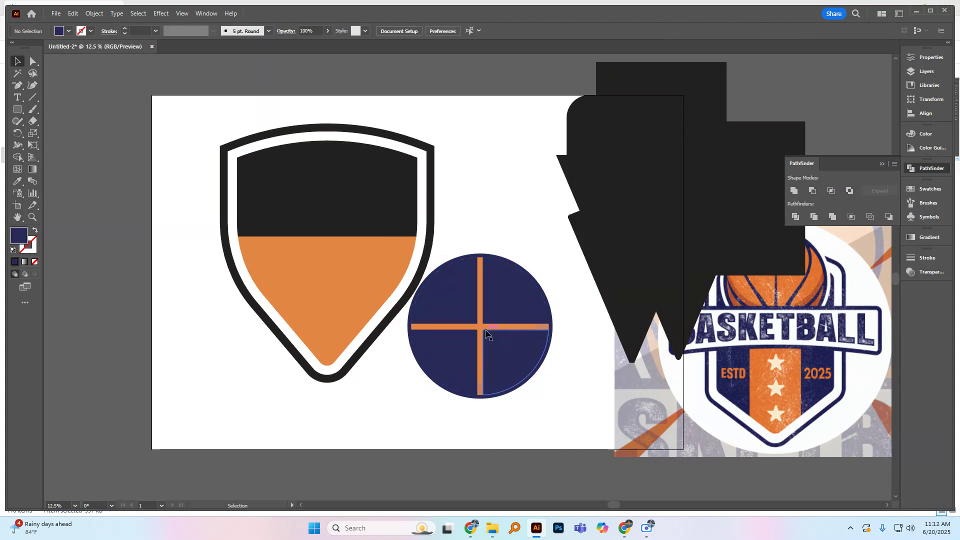
Step: Fill the smaller quartered circle with the orange sampled from the shield's lower part and deselect it
left_click(413, 337)
left_click(17, 181)
left_click(335, 280)
left_click(17, 61)
left_click(211, 229)
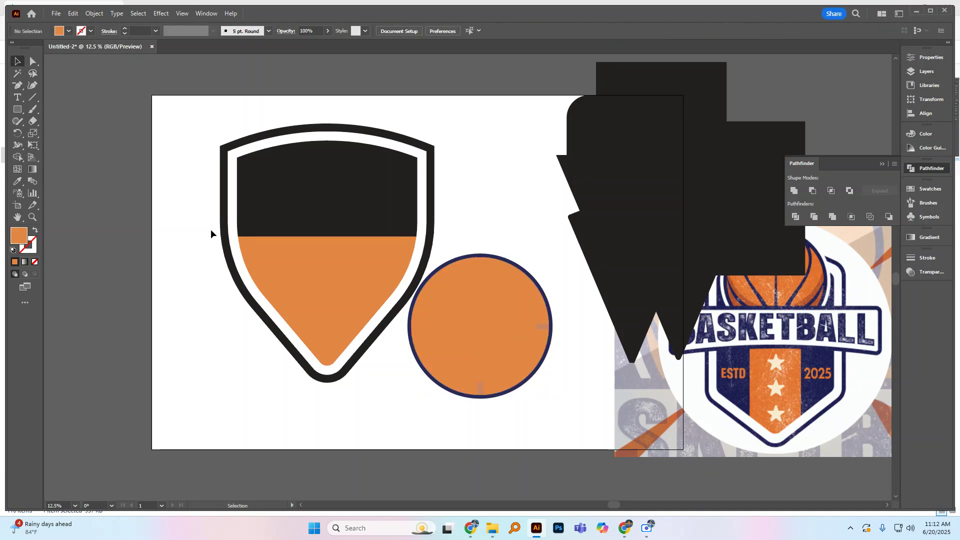
Step: Try to move the ball's shading piece and the orange quarters away from the navy outline
left_click(461, 325)
left_click(478, 330)
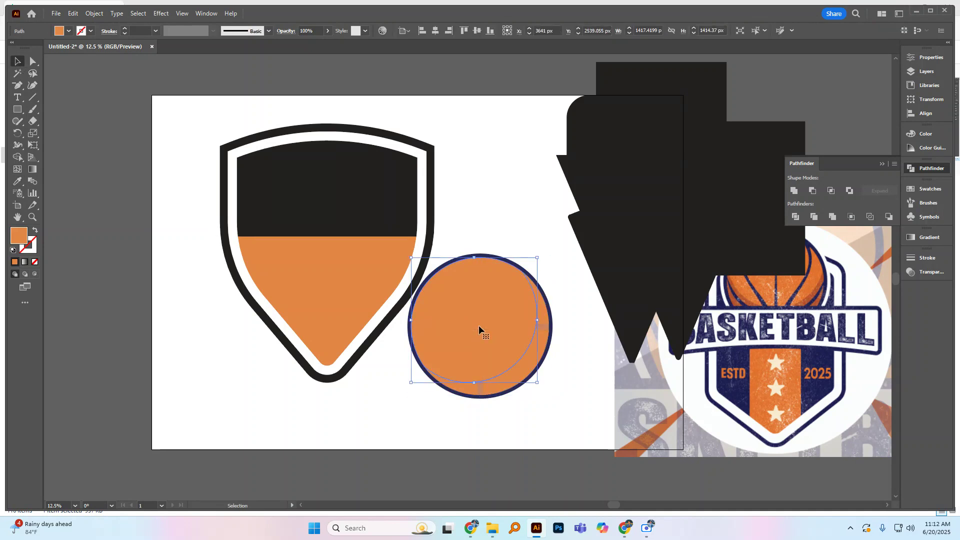
left_click(545, 327)
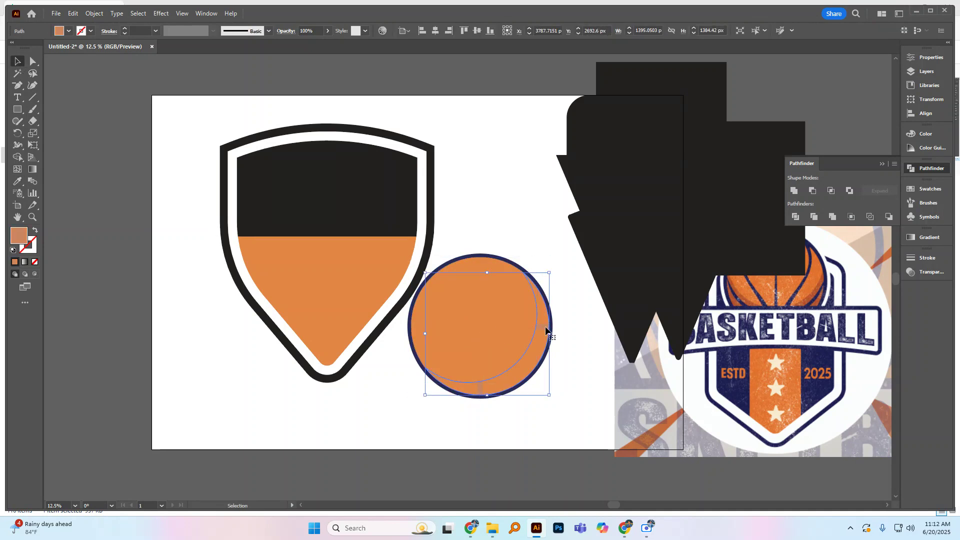
left_click_drag(546, 327, 598, 327)
key("ctrl+z")
left_click(569, 334)
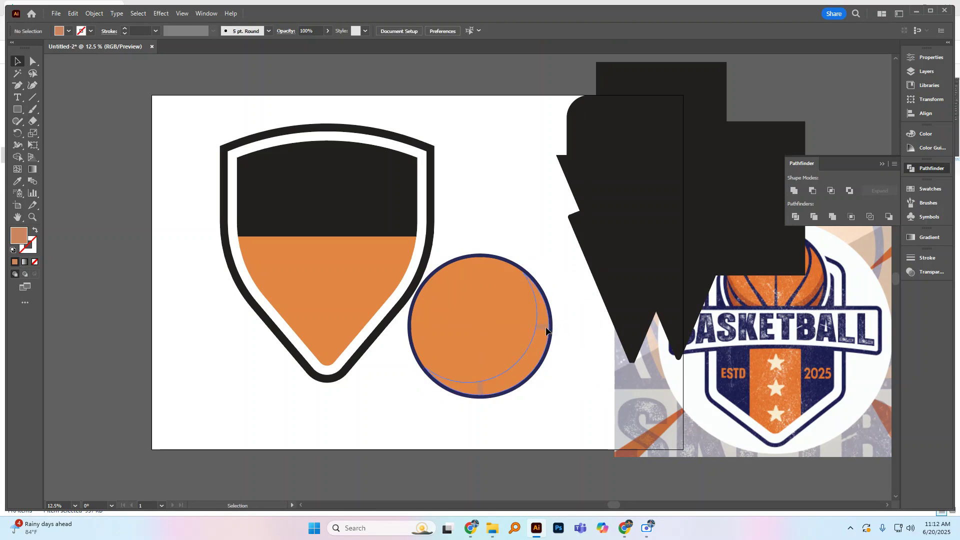
double_click(546, 330)
key("Escape")
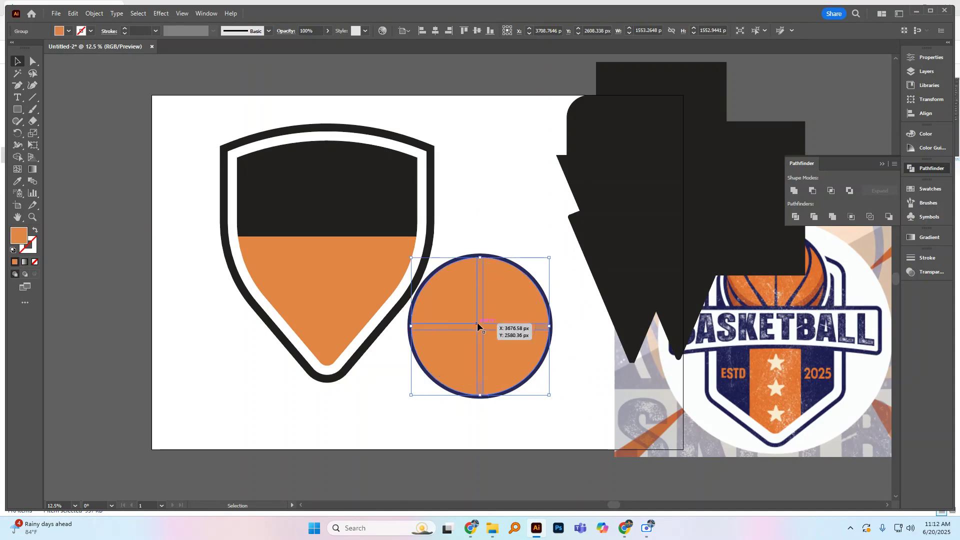
left_click_drag(480, 326, 463, 310)
key("ctrl+z")
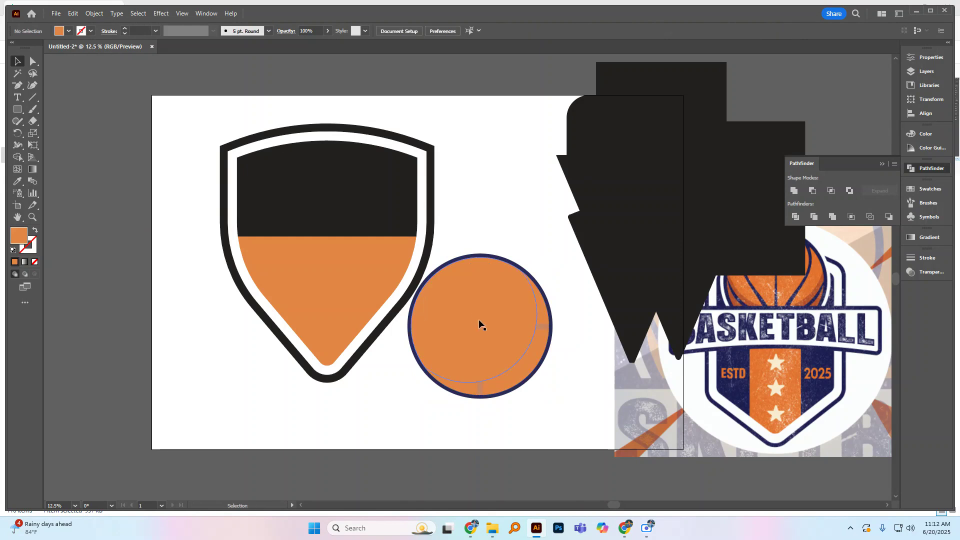
Step: Fill the main ball piece behind the orange quarters with the black sampled from the shield's upper part
left_click(476, 317)
key("i")
left_click(317, 181)
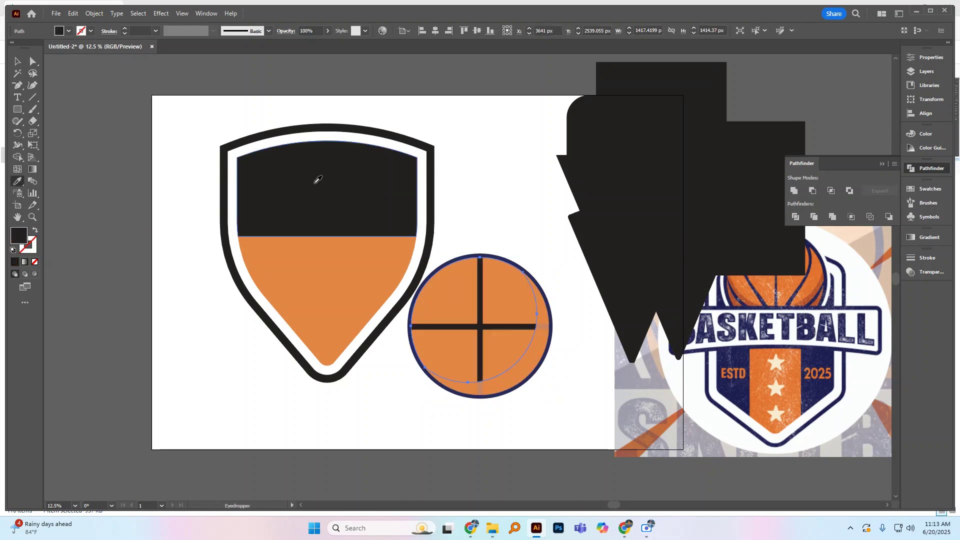
key("v")
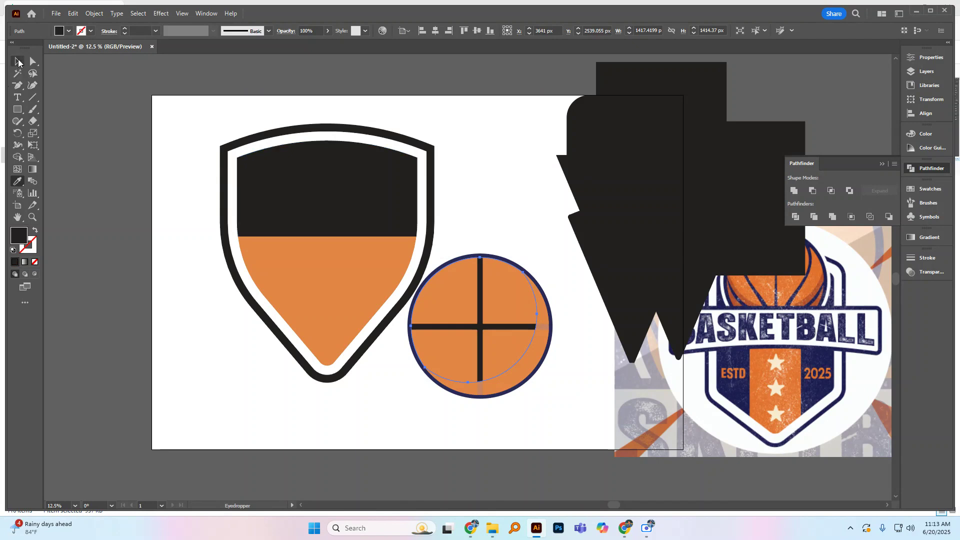
Step: Try to rearrange the stacking order of the ball's shading, black base piece and orange quarters
left_click(541, 345)
key("ctrl")
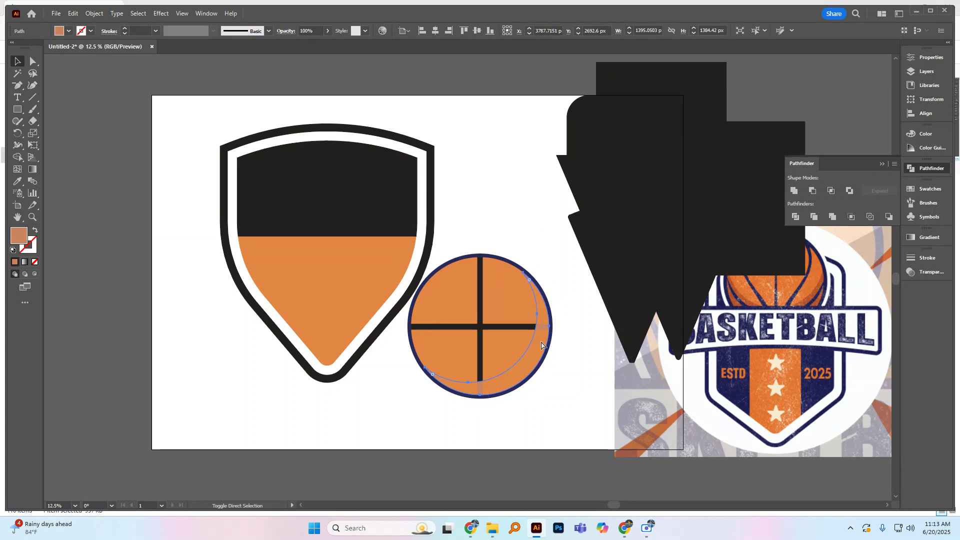
left_click(518, 334)
key("ctrl")
key("ctrl+shift+bracketright")
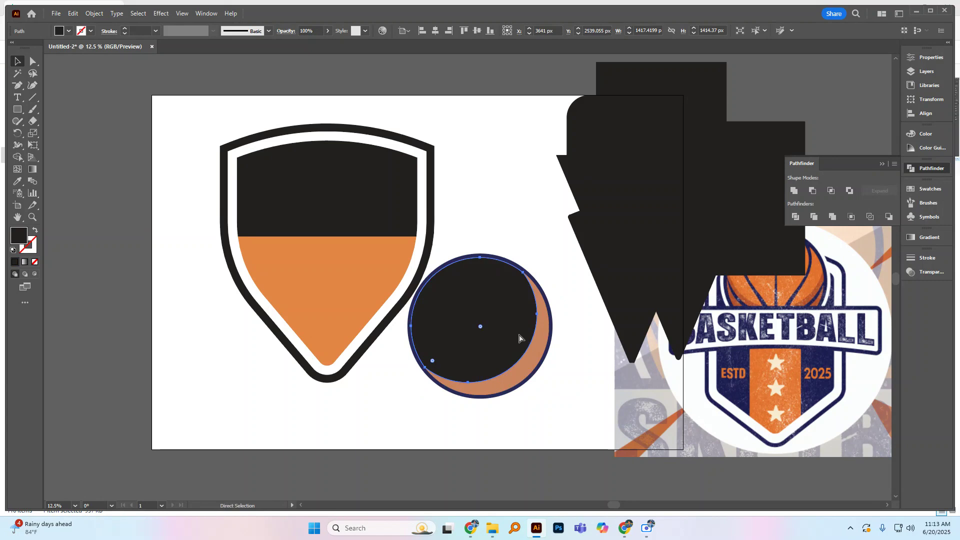
key("ctrl+z")
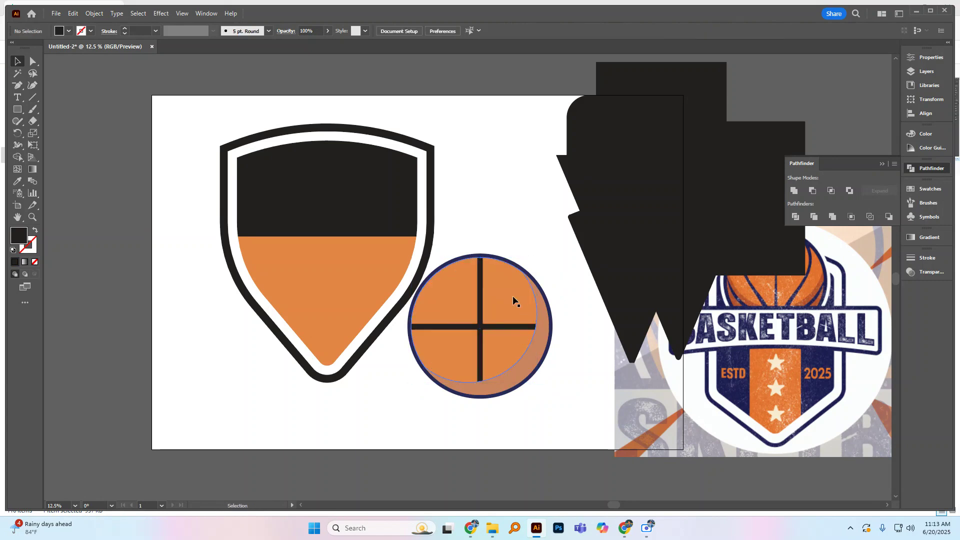
key("a")
key("v")
left_click(516, 299)
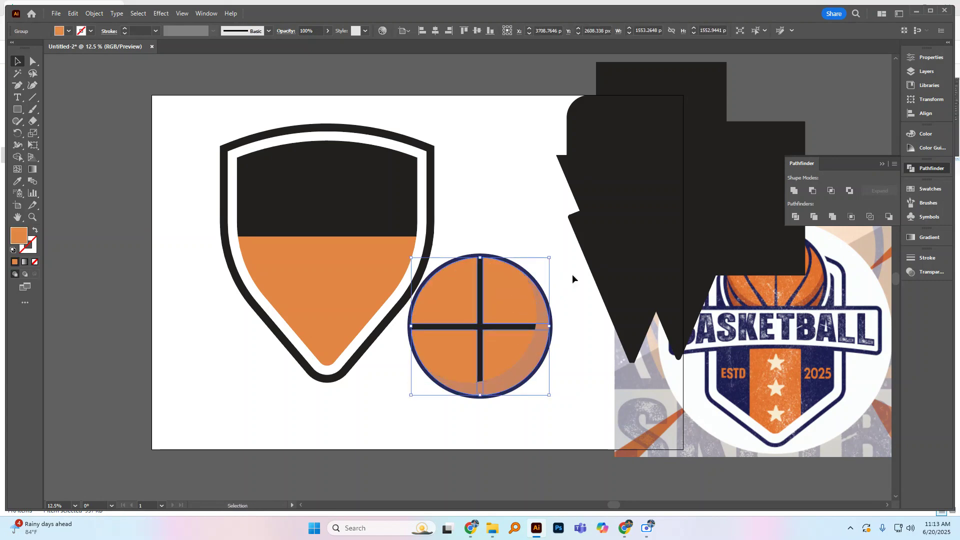
key("ctrl")
left_click(542, 254)
Step: Fill the ball's shading piece with the dark reddish orange sampled from the reference basketball
left_click(546, 326)
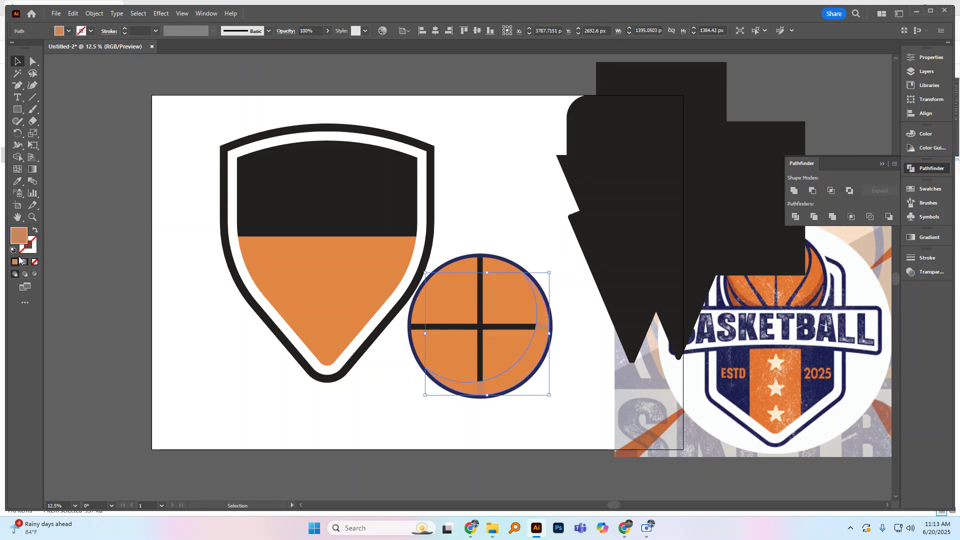
left_click(18, 181)
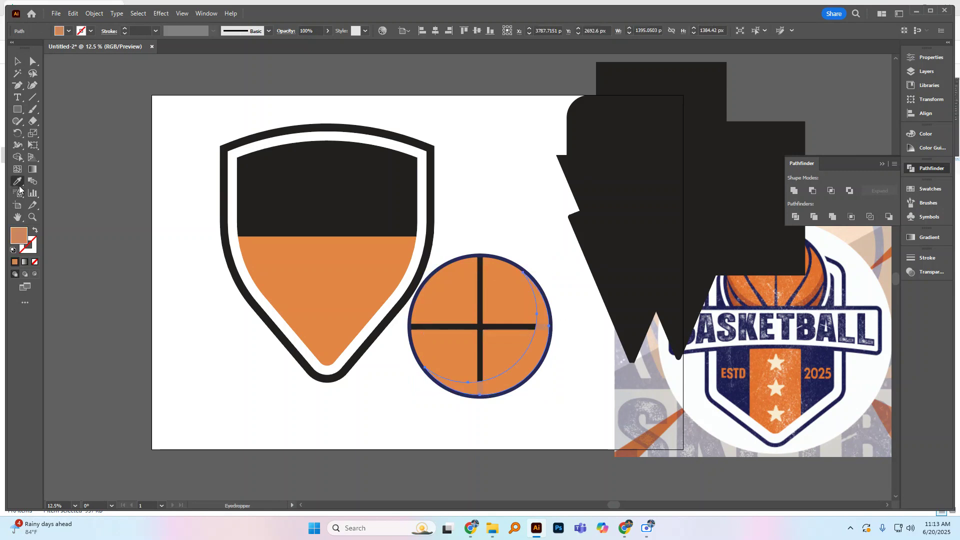
left_click(826, 277)
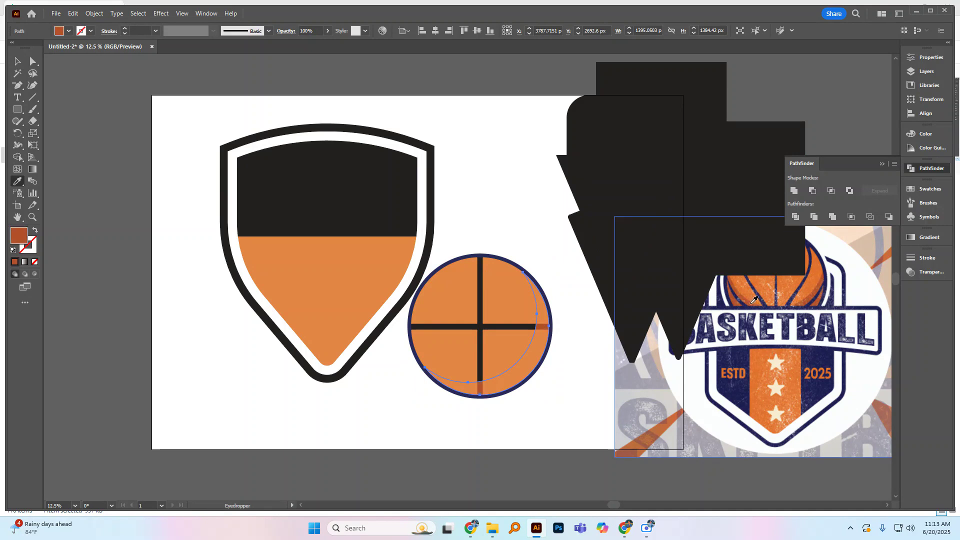
Step: Try to bring the ball's dark reddish orange shading piece in front of the orange quarters
left_click(17, 61)
left_click(231, 255)
left_click_drag(548, 332, 566, 332)
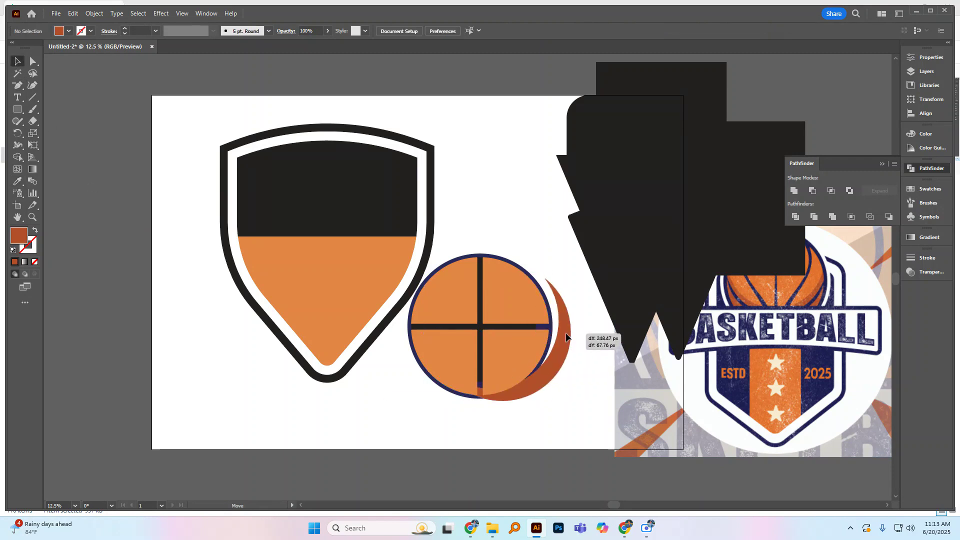
key("ctrl+z")
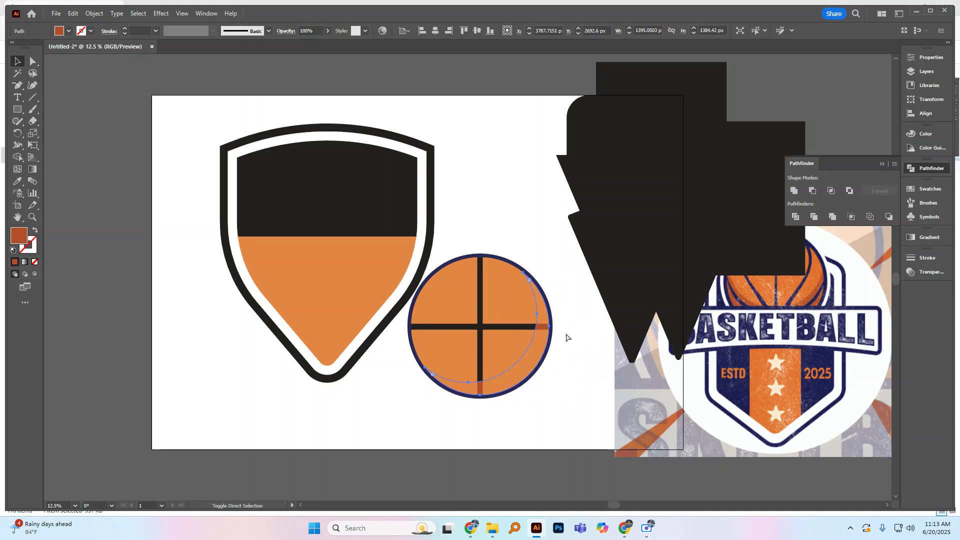
key("ctrl+shift+bracketright")
left_click(489, 236)
left_click(504, 298)
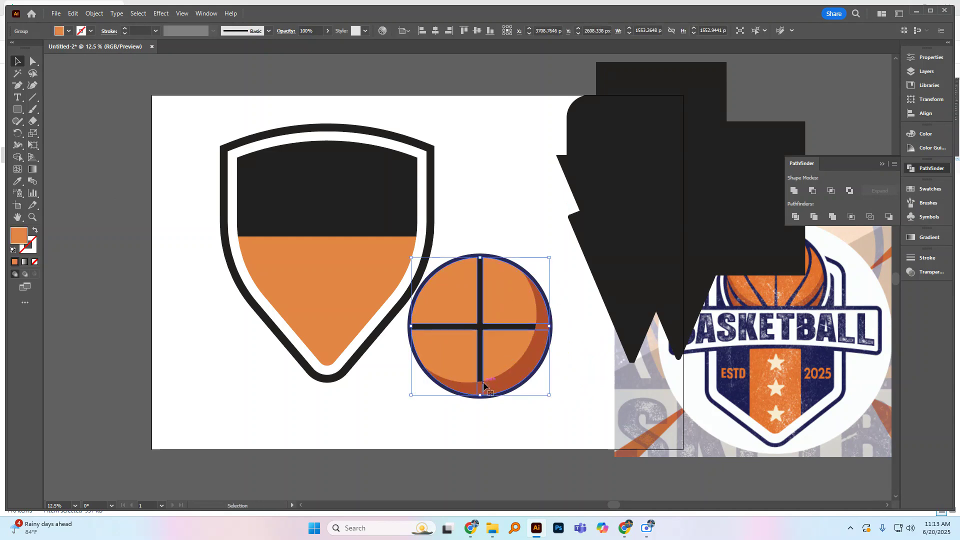
Step: Try to remove the shading where it crosses the seam ends with the Shape Builder
left_click(563, 348)
left_click(511, 337, "shift")
left_click(511, 337, "shift")
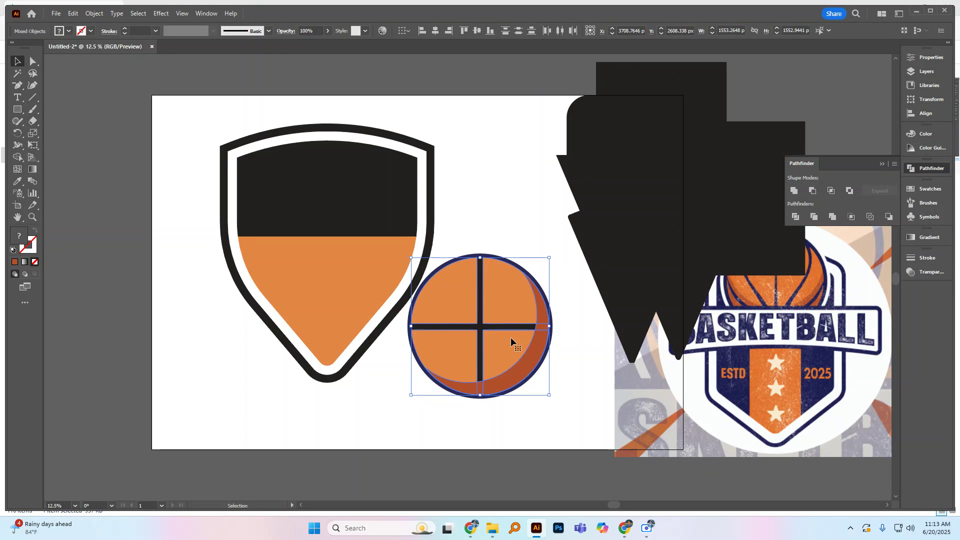
left_click(19, 158)
left_click_drag(535, 325, 556, 328)
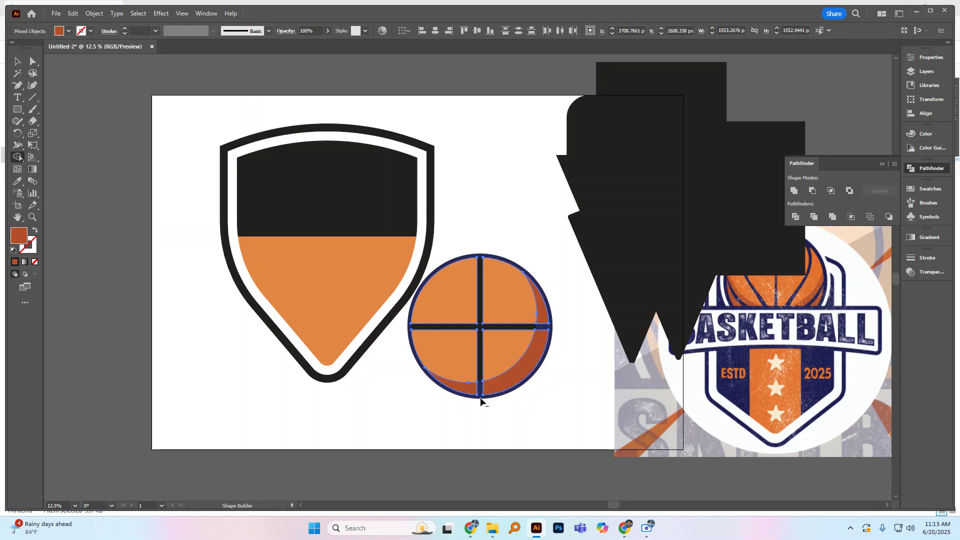
left_click(16, 63)
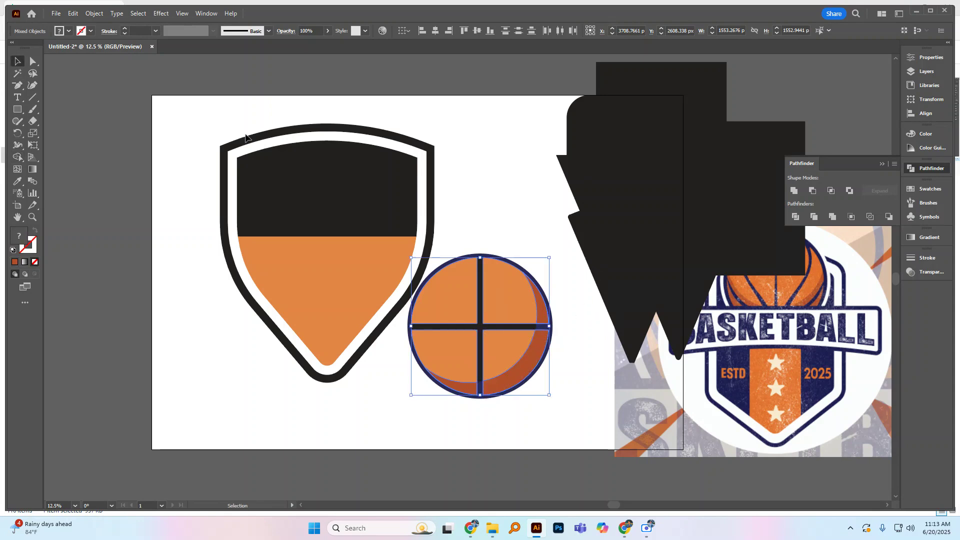
left_click(443, 171)
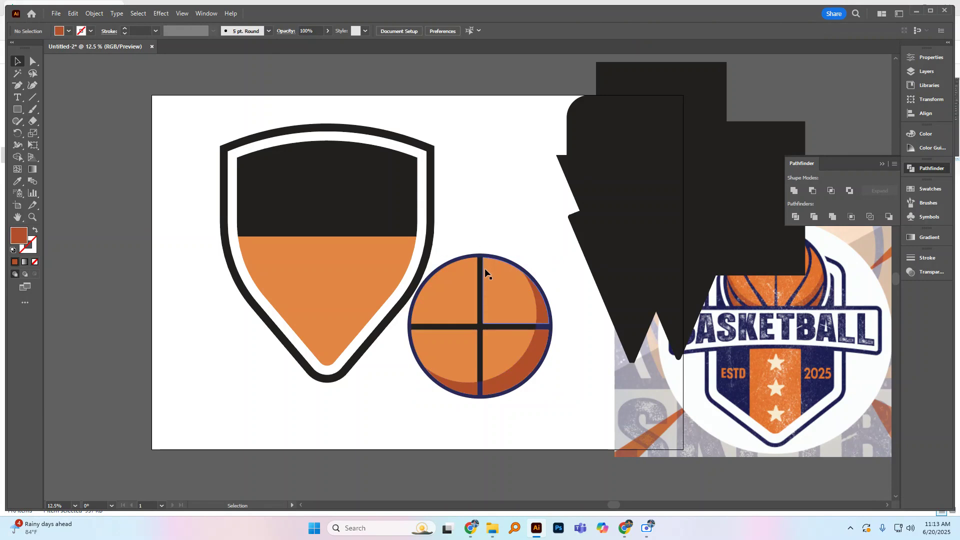
Step: Try to move the grouped orange quarters aside from the ball's seams
left_click(487, 287)
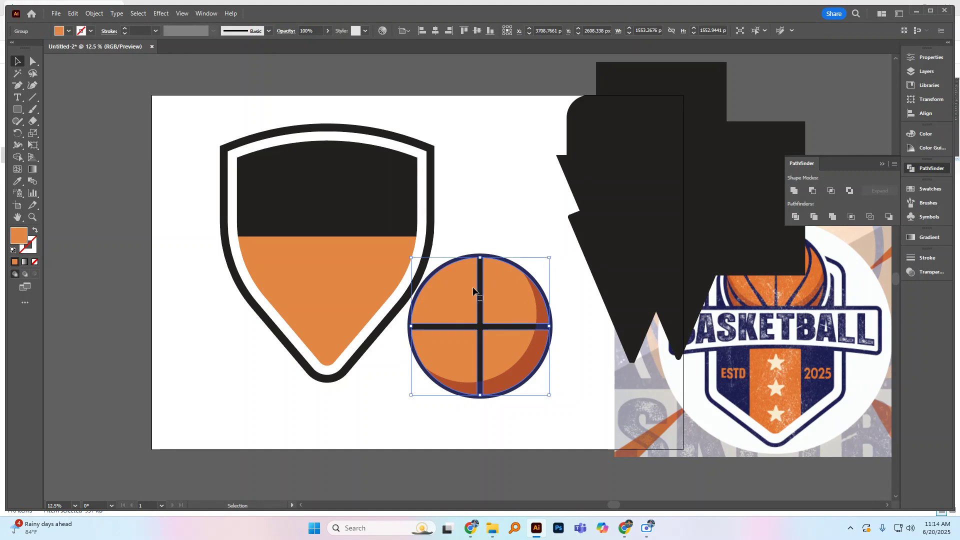
left_click(485, 198)
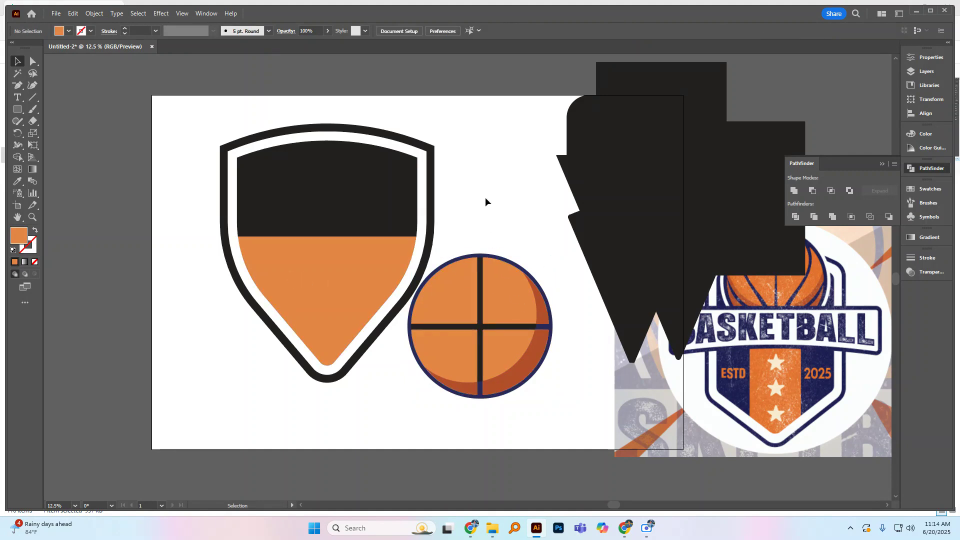
left_click(512, 259)
left_click_drag(554, 400, 557, 400)
left_click(499, 223)
left_click(496, 299)
left_click_drag(496, 299, 454, 305)
key("ctrl+z")
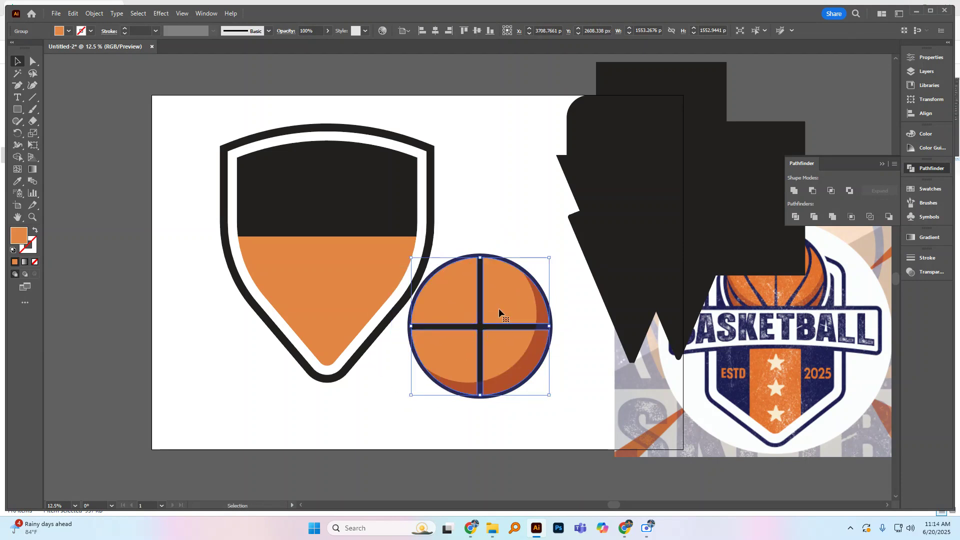
left_click(496, 221)
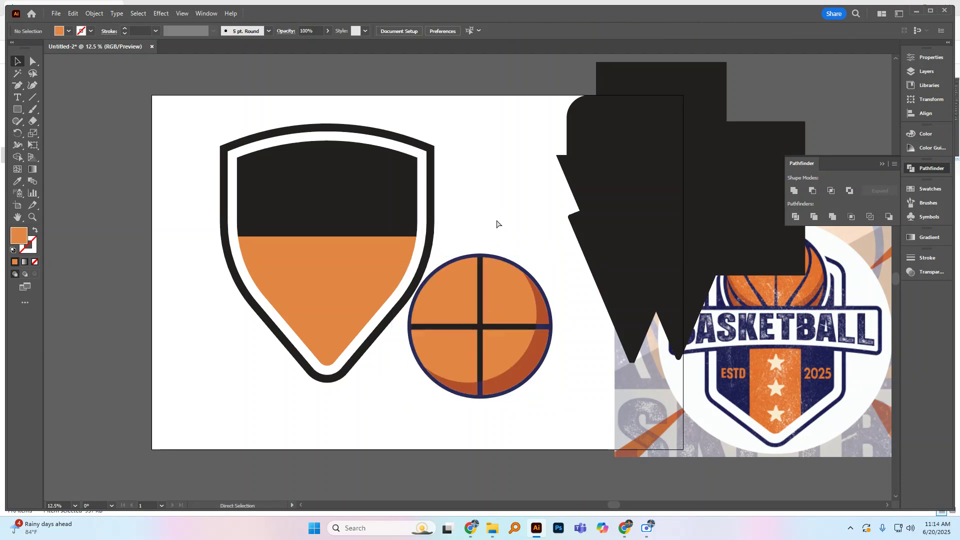
Step: Undo the ball's seam, quarter and colour edits back to the plain full-size navy circle
key("ctrl+z")
key("ctrl+z")
key("ctrl+z")
key("ctrl+z")
key("ctrl+z")
key("ctrl+z")
key("ctrl+z")
key("ctrl+z")
key("ctrl+z")
key("ctrl+z")
key("ctrl+z")
key("ctrl+z")
key("ctrl+z")
key("ctrl+z")
key("ctrl+z")
key("ctrl+z")
key("ctrl+z")
key("ctrl+z")
key("ctrl+z")
key("ctrl+z")
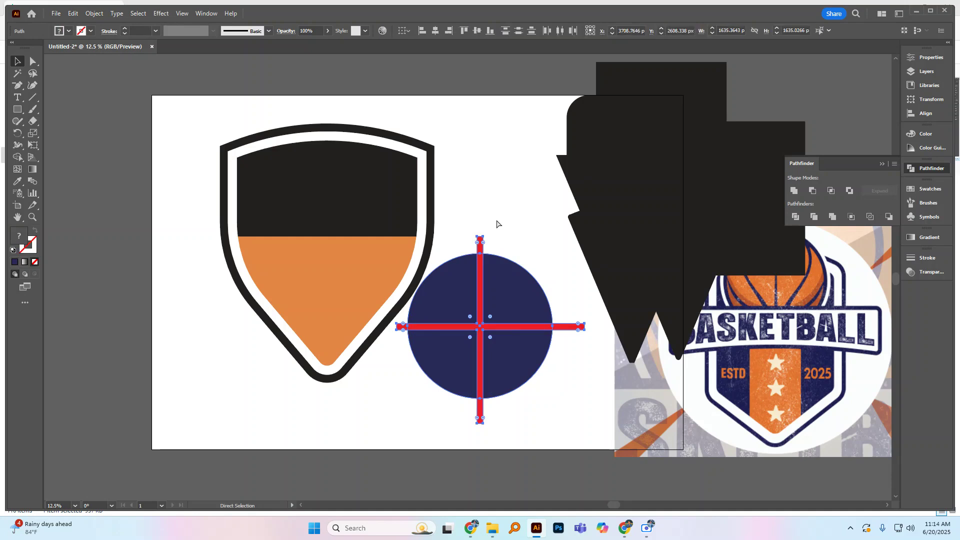
key("ctrl+z")
key("ctrl+z")
key("ctrl+z")
key("ctrl+z")
key("ctrl+z")
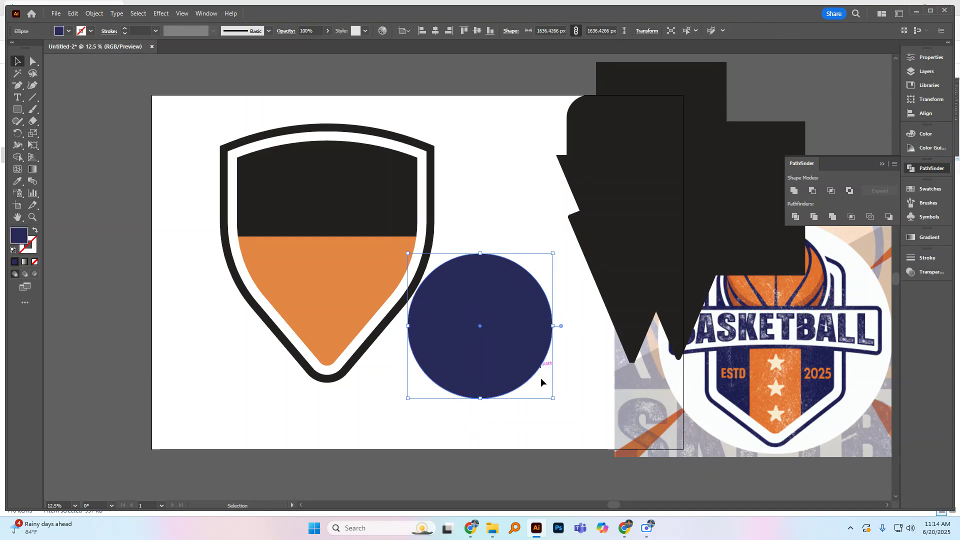
key("ctrl+z")
key("ctrl+shift+z")
Step: Shrink the front navy circle to about 1553 px and erase a vertical and a horizontal seam through its centre
mouse_move(552, 400)
left_mouse_down()
mouse_move(540, 382)
mouse_move(549, 398)
left_mouse_up()
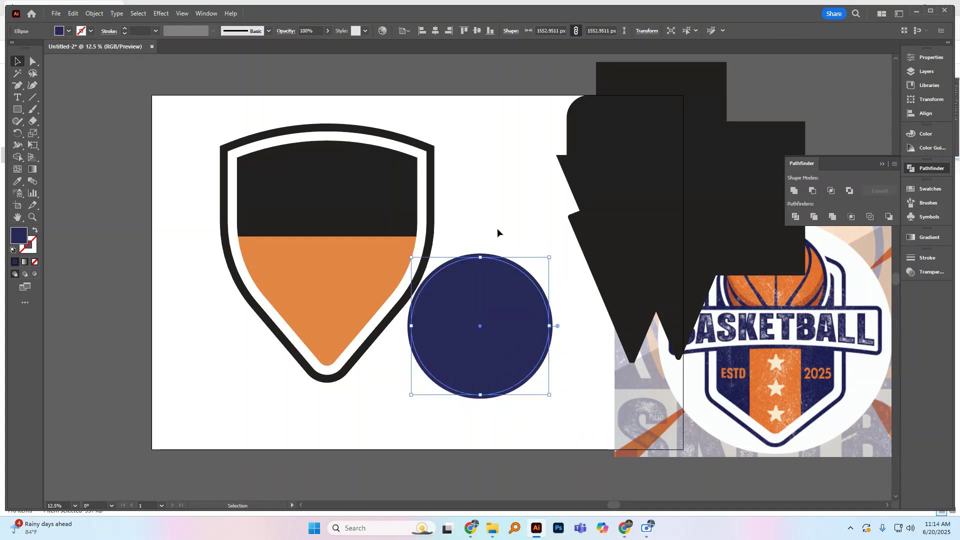
left_click(33, 122)
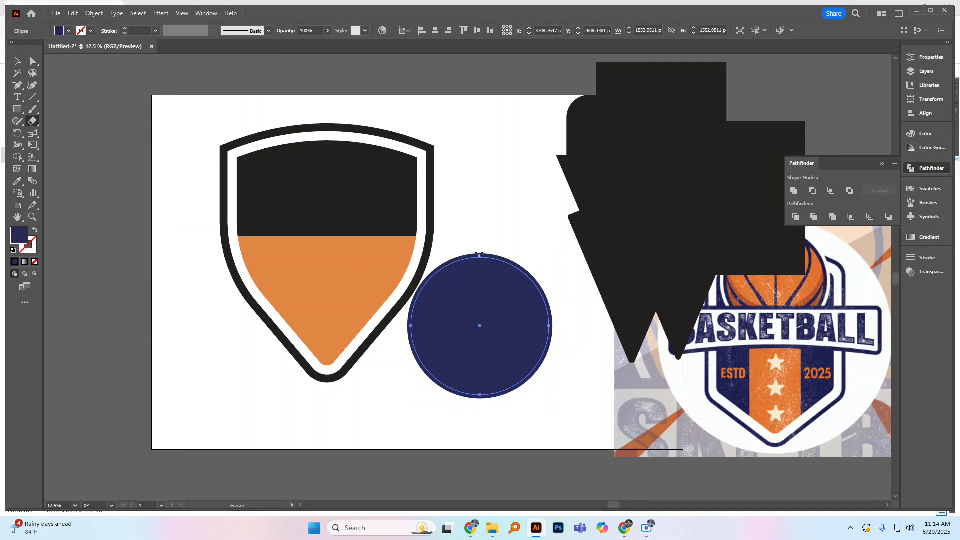
mouse_move(478, 250)
left_mouse_down()
mouse_move(482, 406)
mouse_move(467, 413)
mouse_move(483, 422)
left_mouse_up()
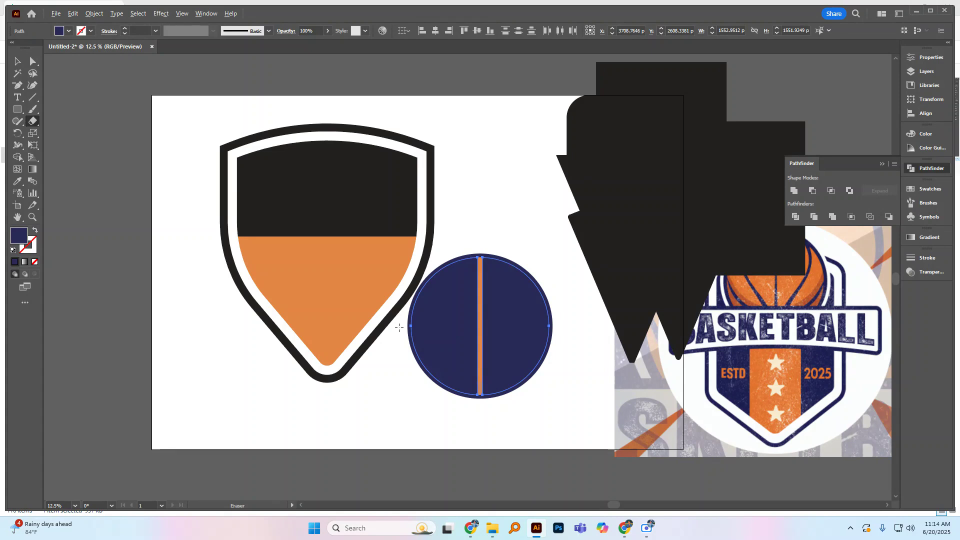
left_click_drag(398, 323, 575, 328)
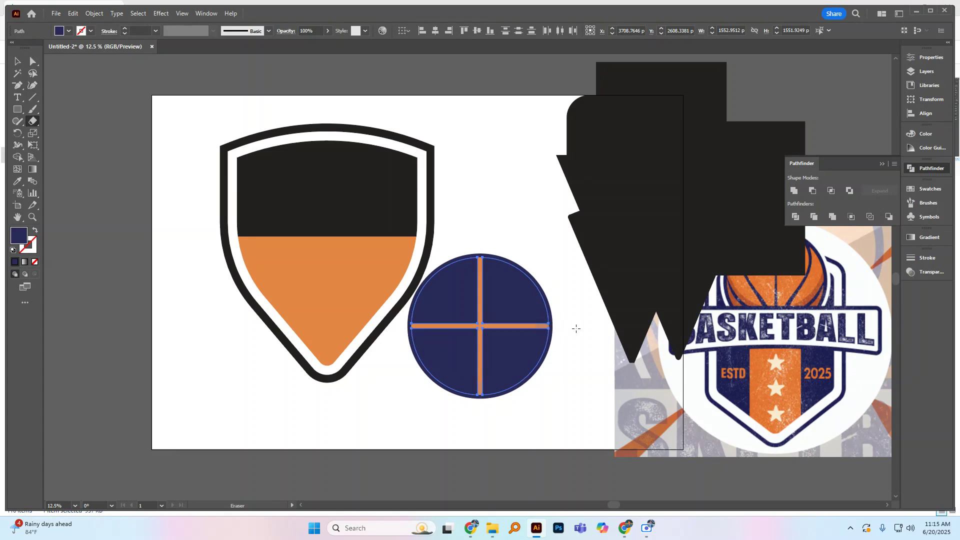
left_click(17, 61)
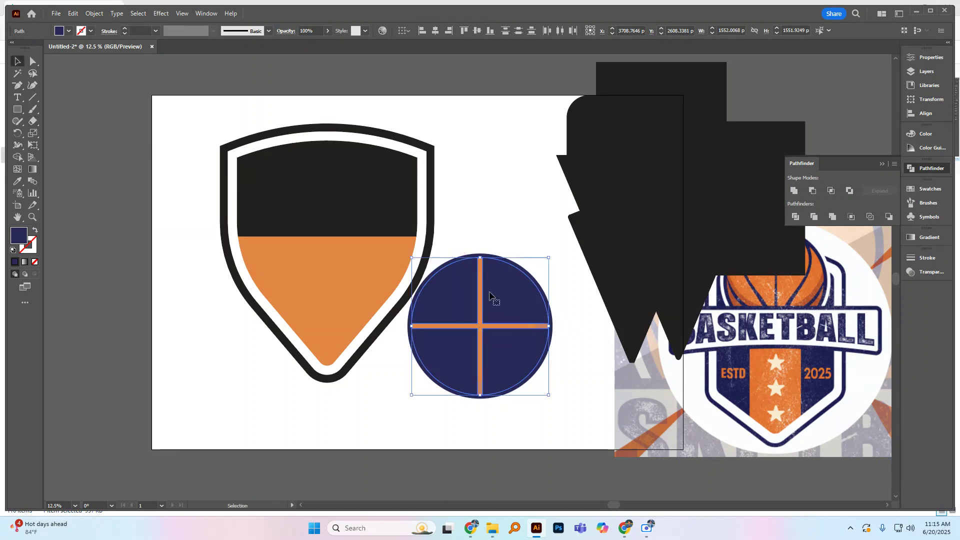
left_click(486, 223)
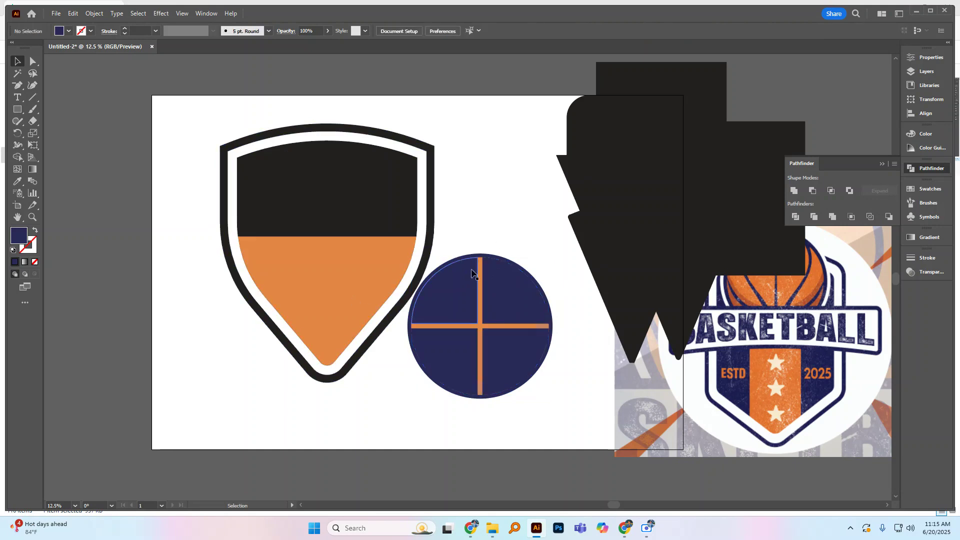
Step: Try to bring the orange main ball piece and the shading piece in front of the navy quarters
left_click(480, 279)
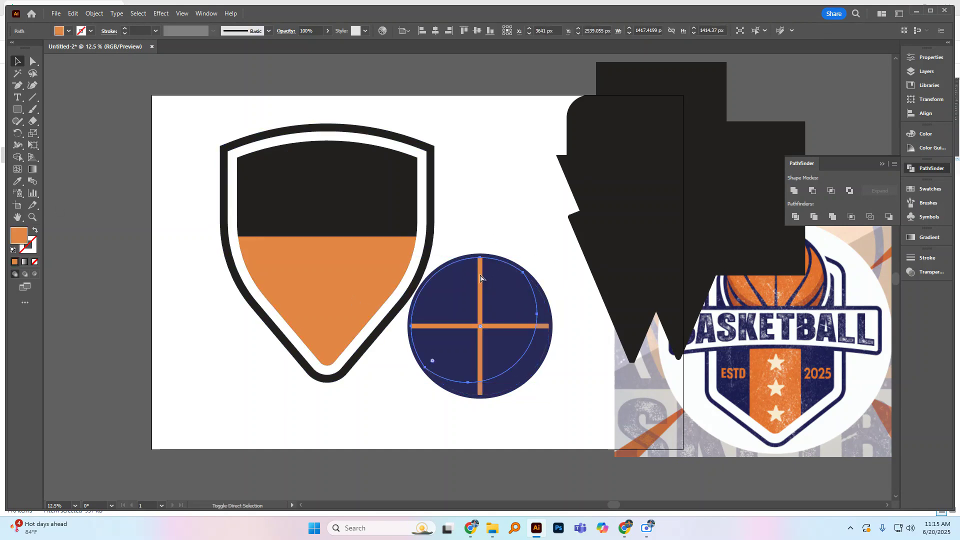
key("ctrl+shift+bracketright")
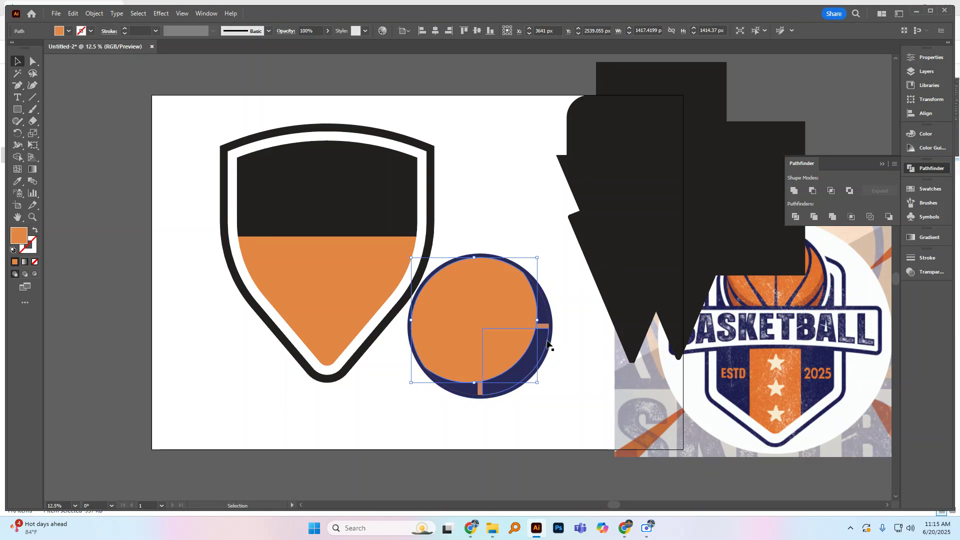
left_click(547, 338)
left_click(572, 324)
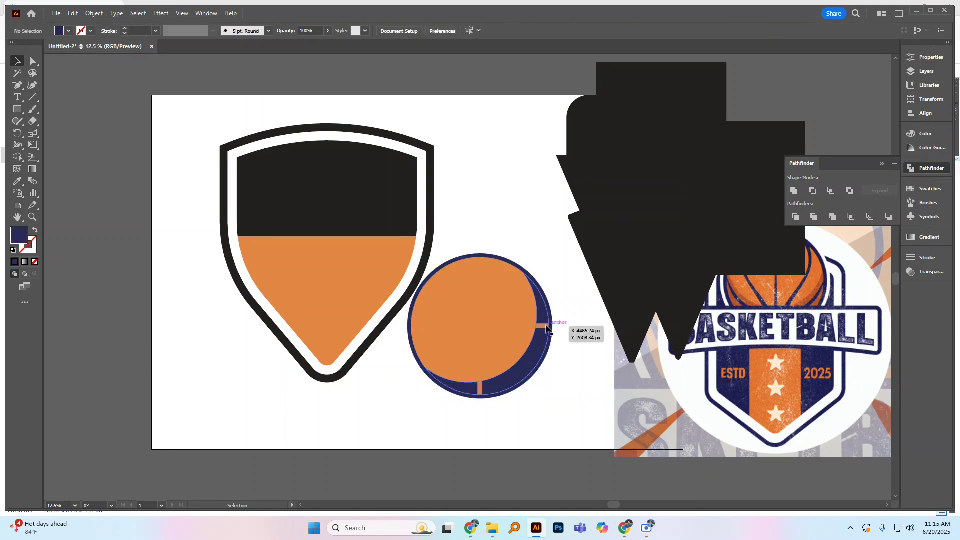
left_click(545, 331)
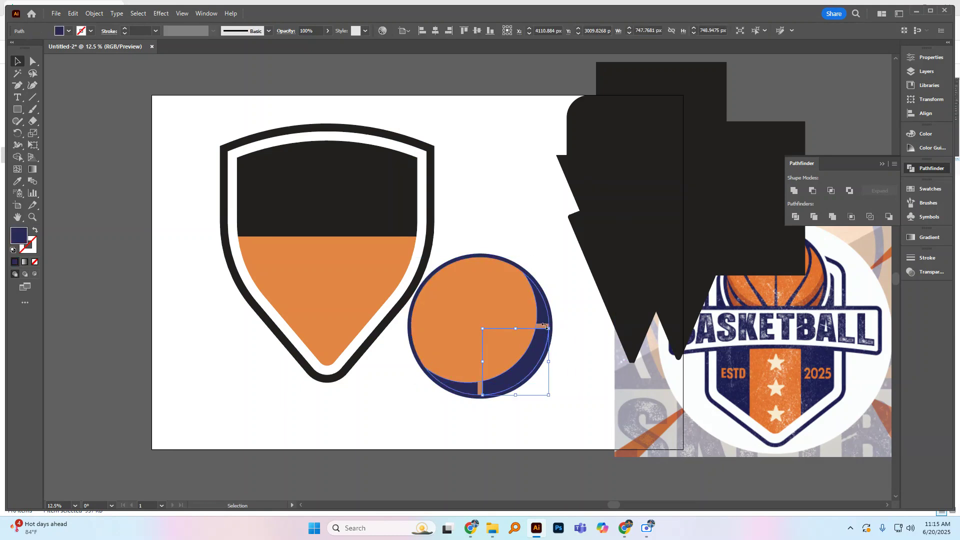
scroll(545, 331, "up", 2)
left_click(540, 330)
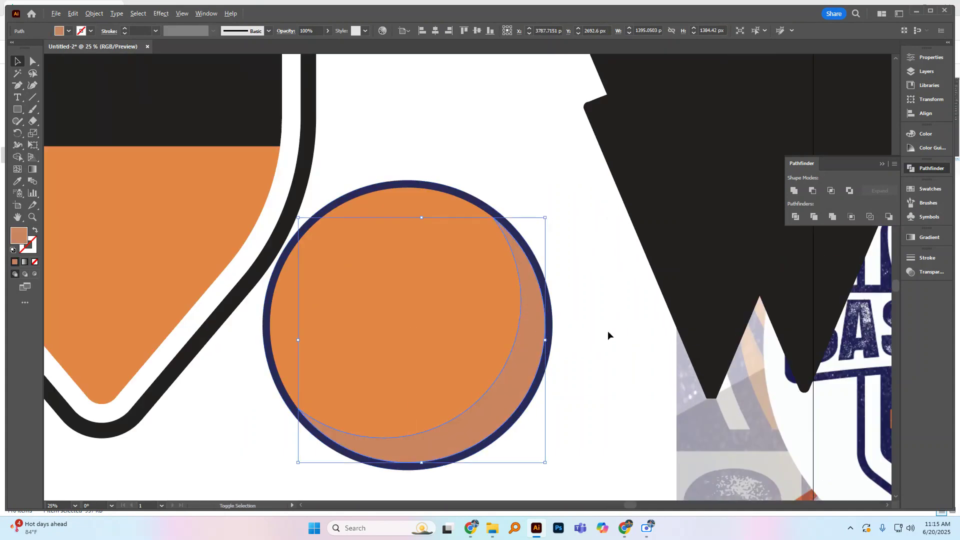
scroll(557, 340, "down", 2)
left_click(538, 247)
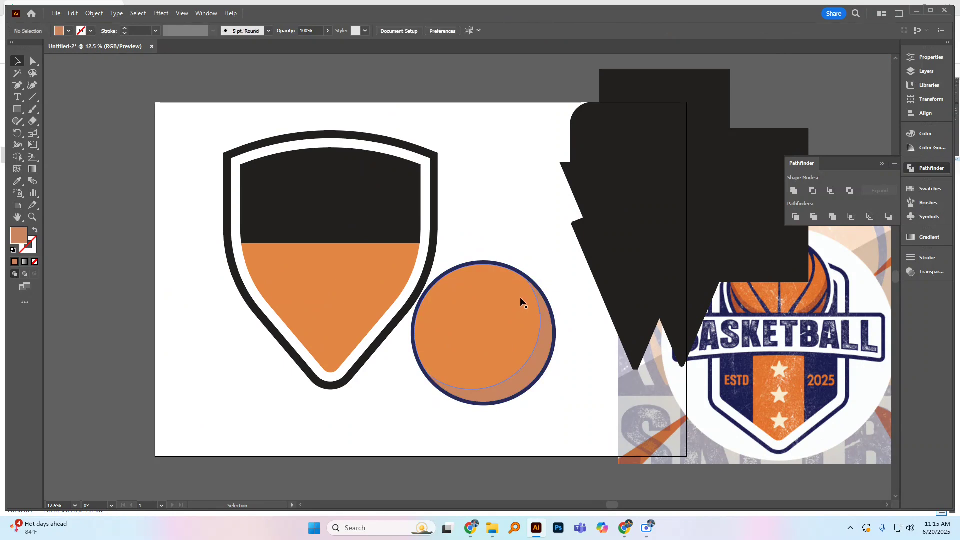
left_click(518, 299)
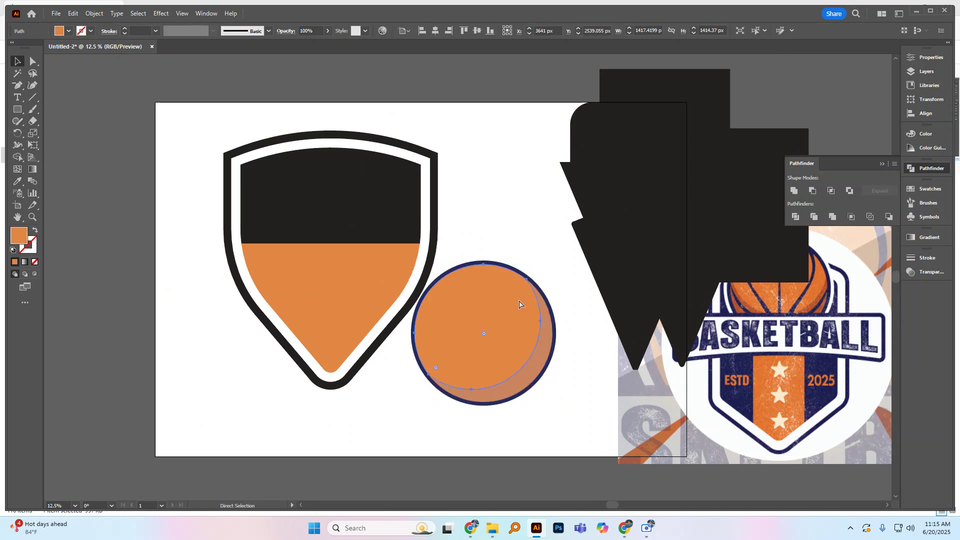
key("ctrl+z")
key("ctrl+z")
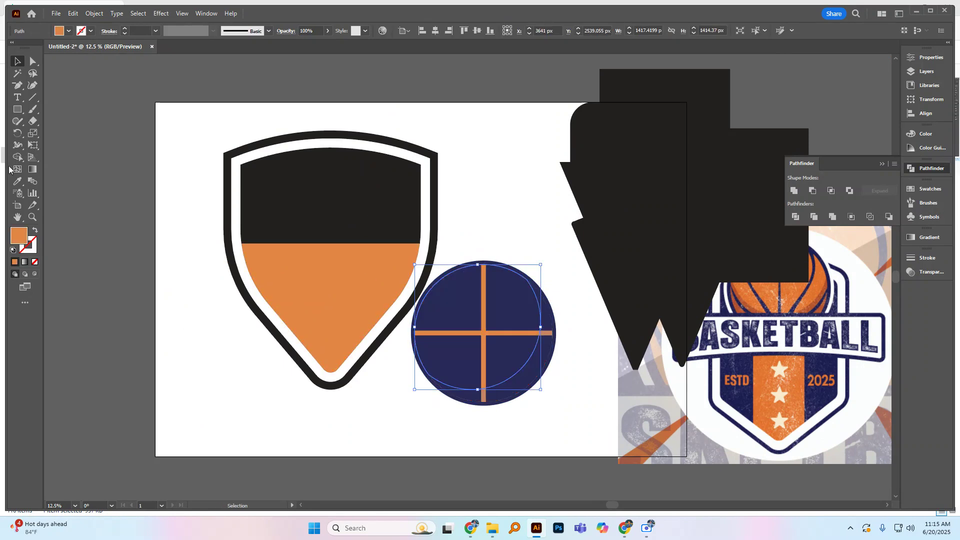
Step: Fill the main ball piece behind the quarters with the navy sampled from the ball
left_click(17, 181)
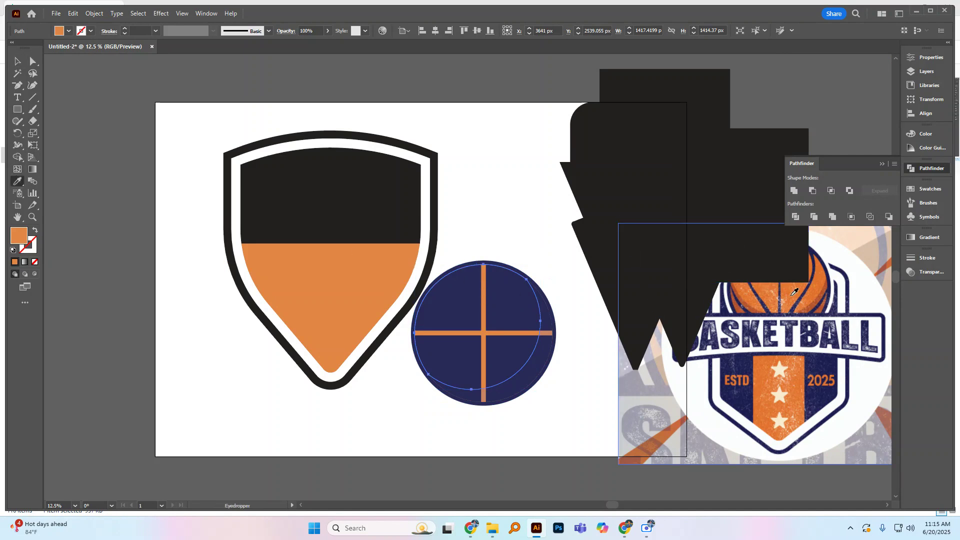
left_click(499, 313)
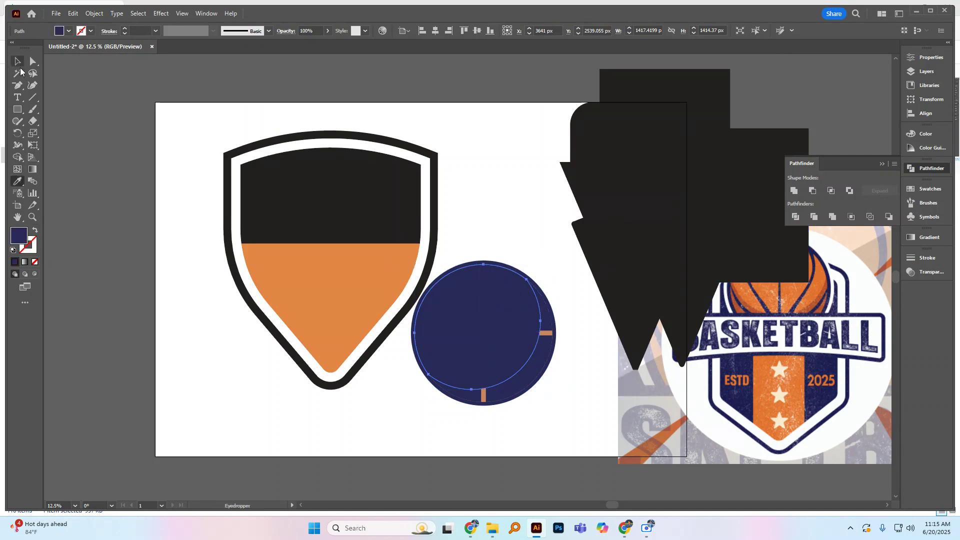
left_click(17, 61)
left_click(429, 184)
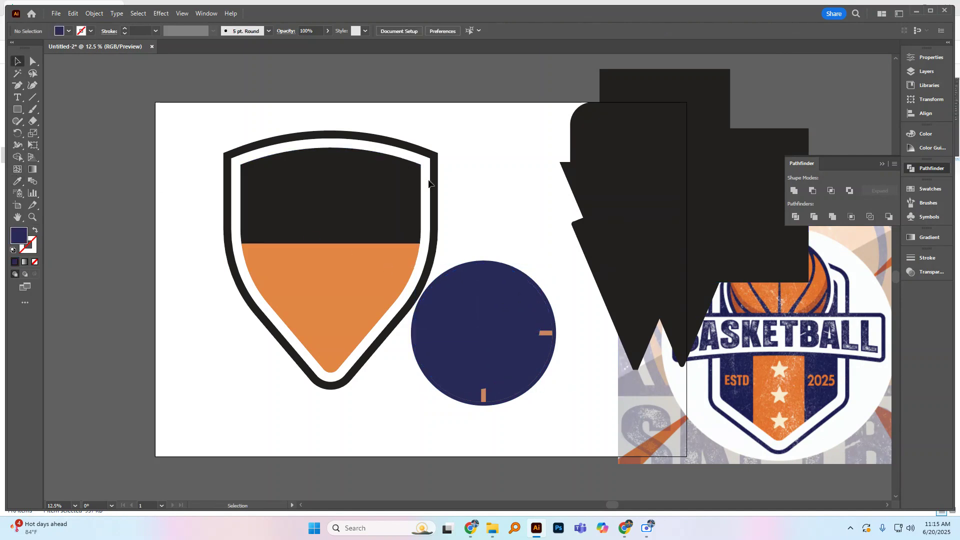
Step: Group the four navy quarters of the ball
left_click(547, 328)
left_click(546, 319, "shift")
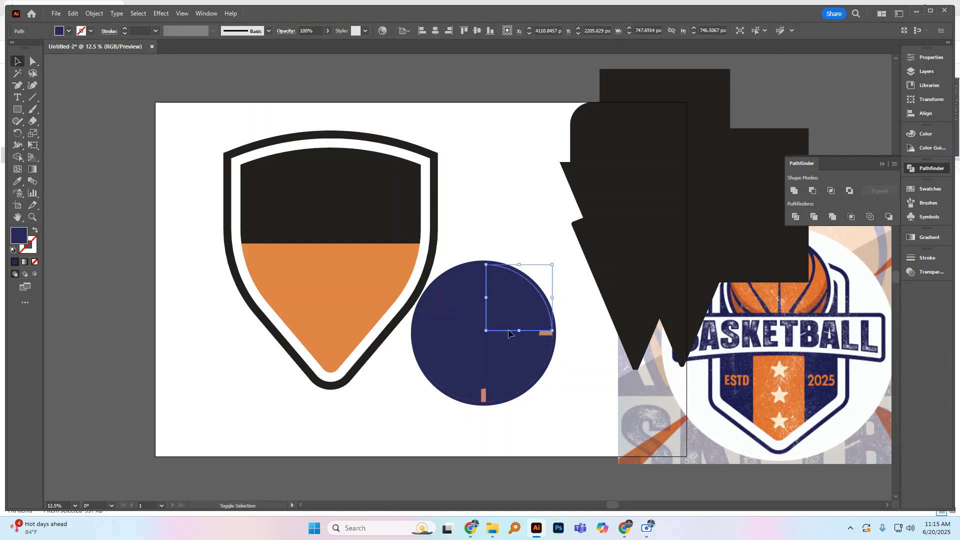
left_click(470, 361, "shift")
left_click(477, 299, "shift")
key("a")
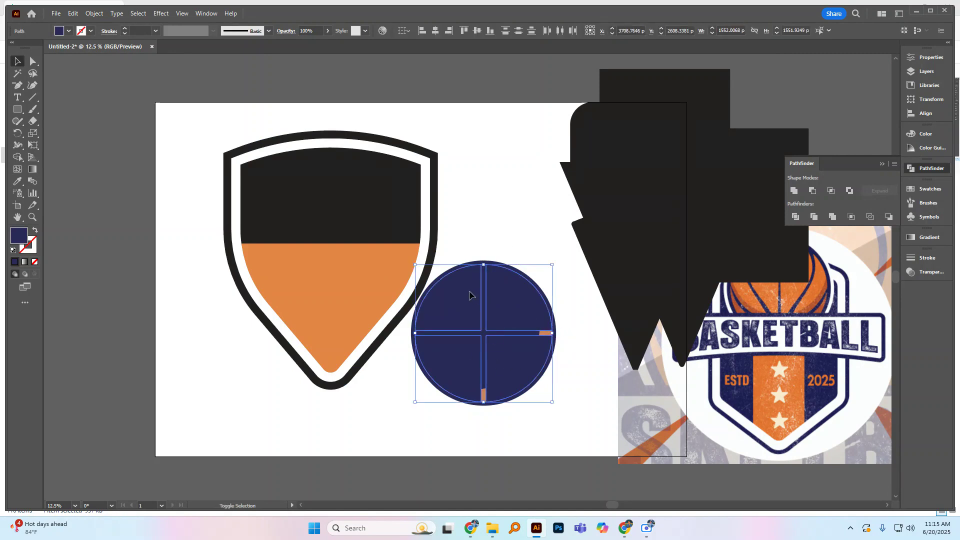
key("ctrl+g")
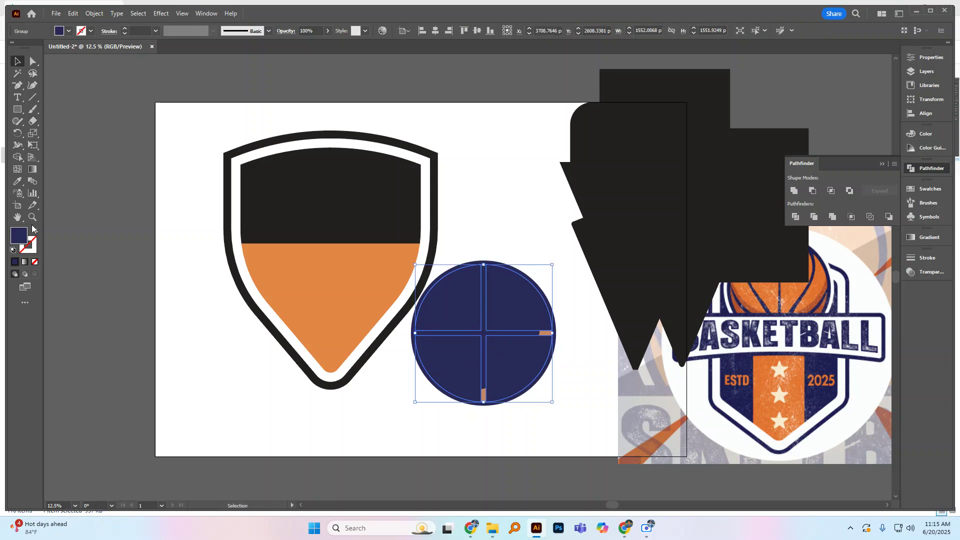
Step: Fill the grouped ball quarters with the orange sampled from the shield's lower part
left_click(18, 181)
left_click(312, 278)
left_click(18, 61)
left_click(498, 211)
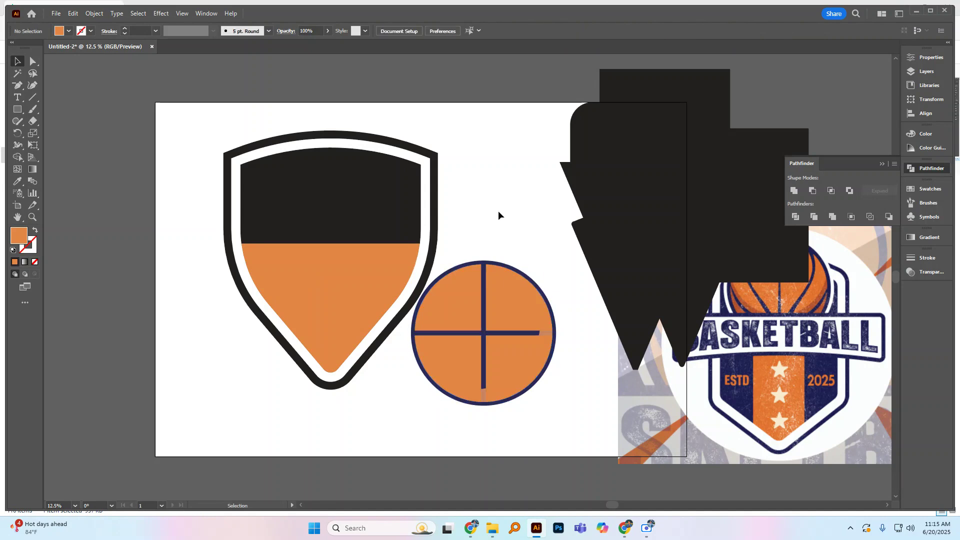
Step: Use Shape Builder on the shading piece and ball quarters to clear the shading from both seam ends, extending the seams to the outline
left_click(550, 329, "ctrl")
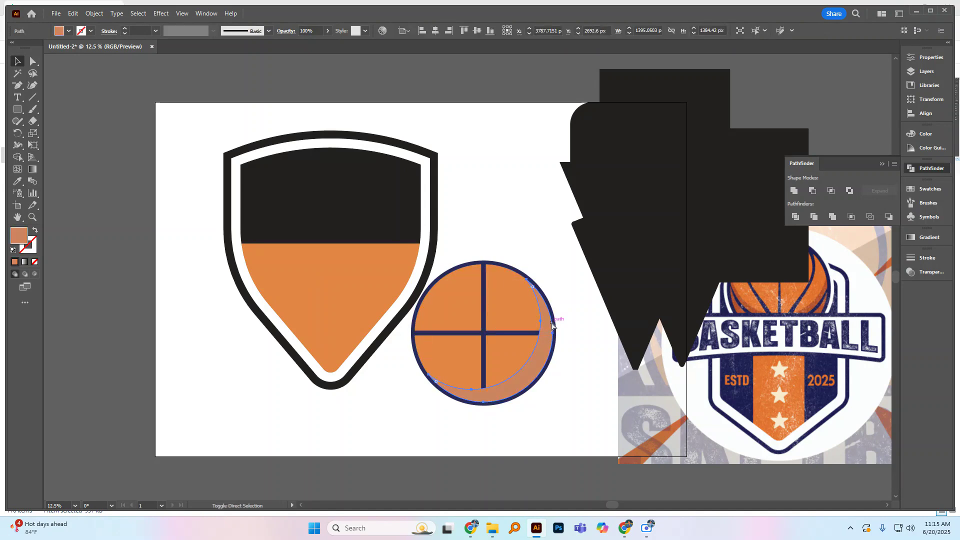
left_click(517, 345, "shift")
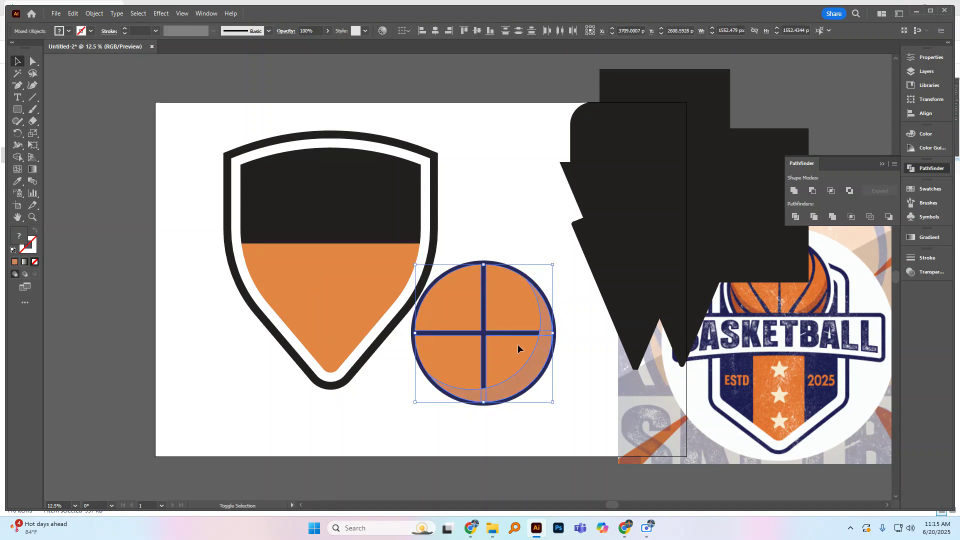
key("shift+m")
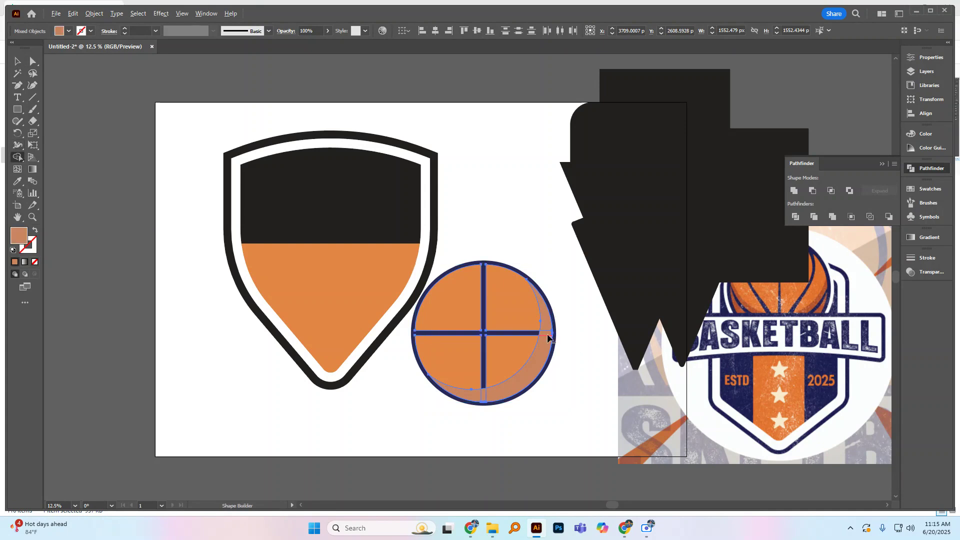
left_click(546, 332, "alt")
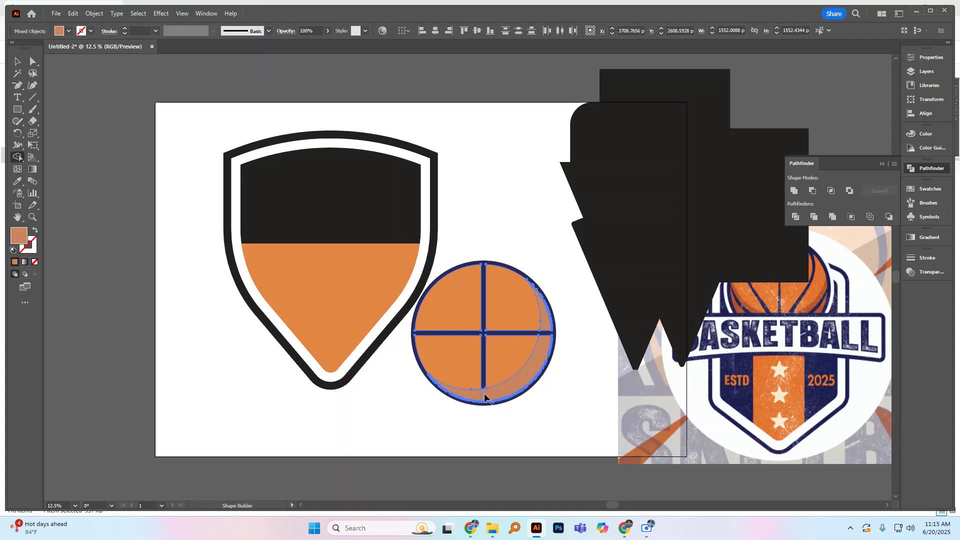
left_click(484, 403, "alt")
left_click(17, 61)
left_click(534, 250)
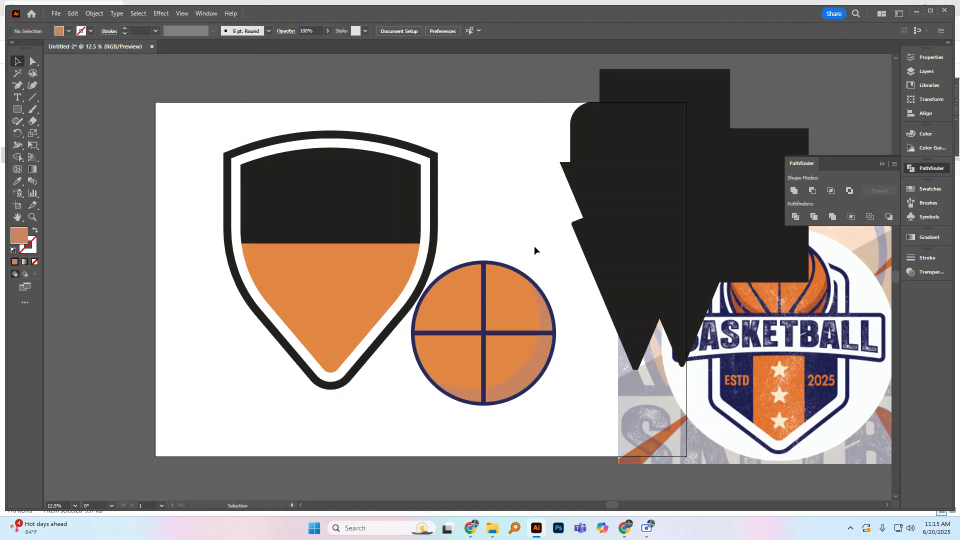
Step: Enlarge the navy circle behind the ball to about 1687 px across for a thicker outline
left_click(552, 362)
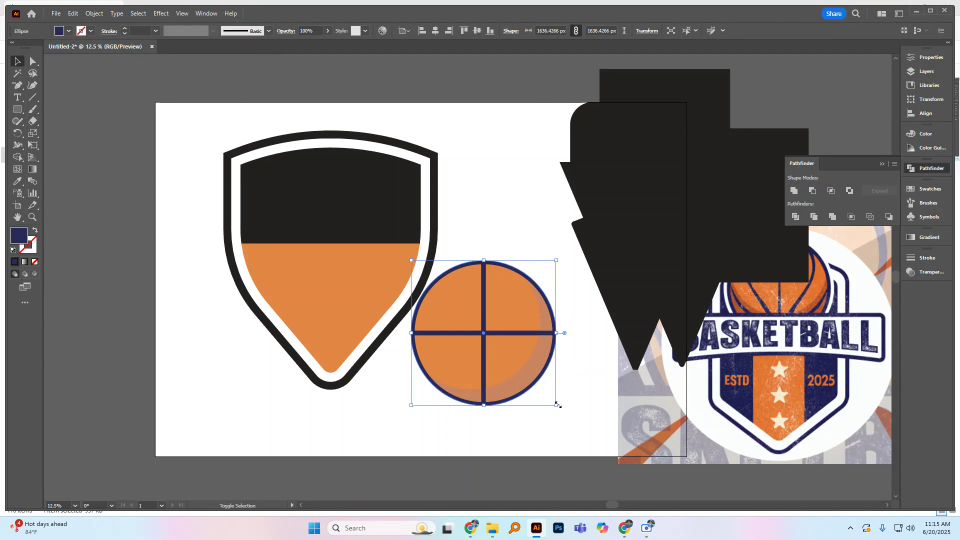
left_click_drag(556, 405, 559, 409)
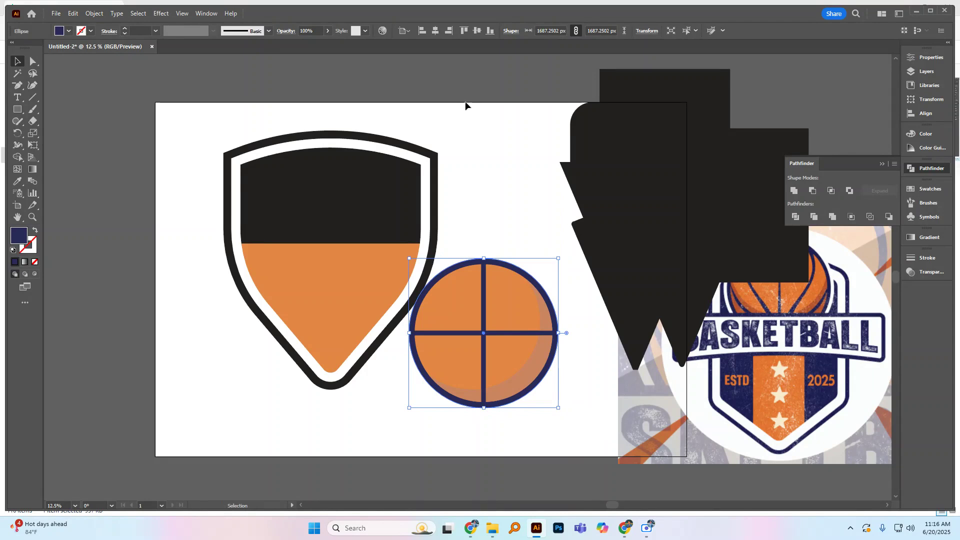
Step: Try to round the corners of the ball's quarters where they meet the seams, and undo it
left_click(493, 296)
left_click(33, 63)
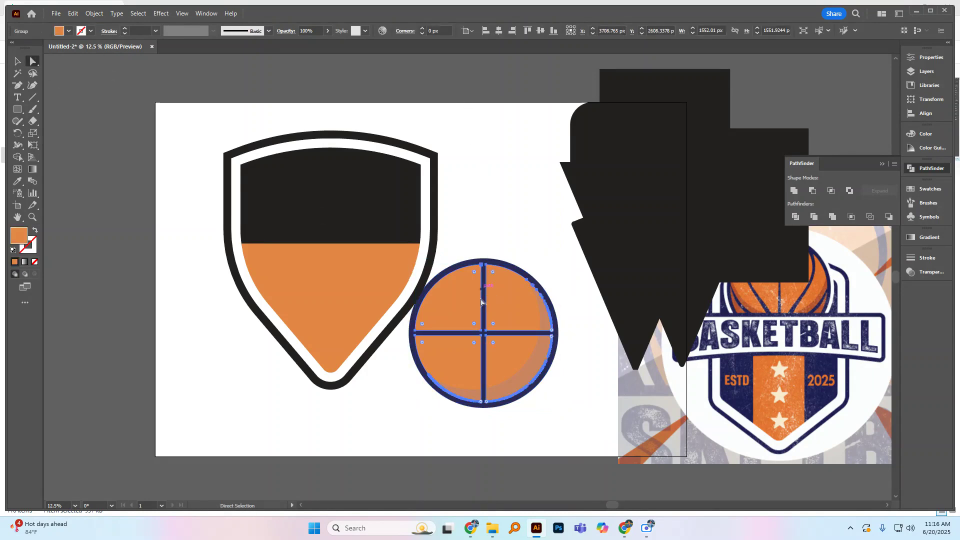
mouse_move(476, 325)
left_mouse_down()
mouse_move(469, 318)
mouse_move(489, 329)
mouse_move(471, 321)
left_mouse_up()
key("ctrl+z")
left_click(23, 61)
left_click(518, 196)
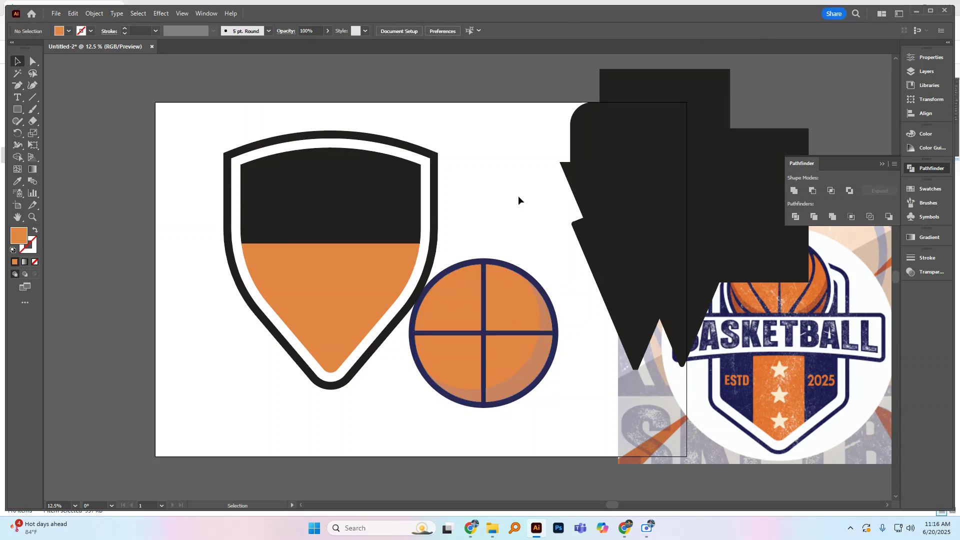
Step: Group all the ball pieces and place the ball centered over the shield's upper part
left_click_drag(473, 245, 557, 433)
key("ctrl+g")
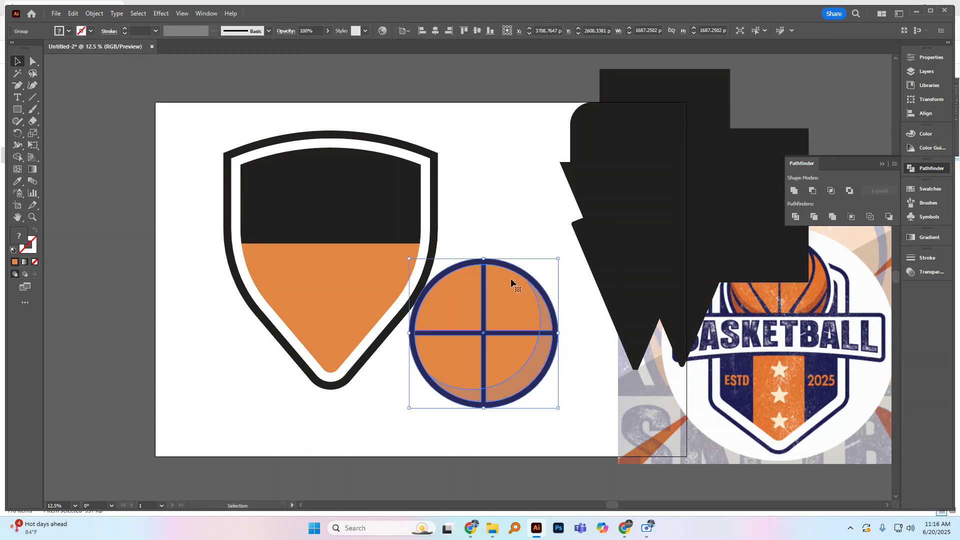
left_click(523, 240)
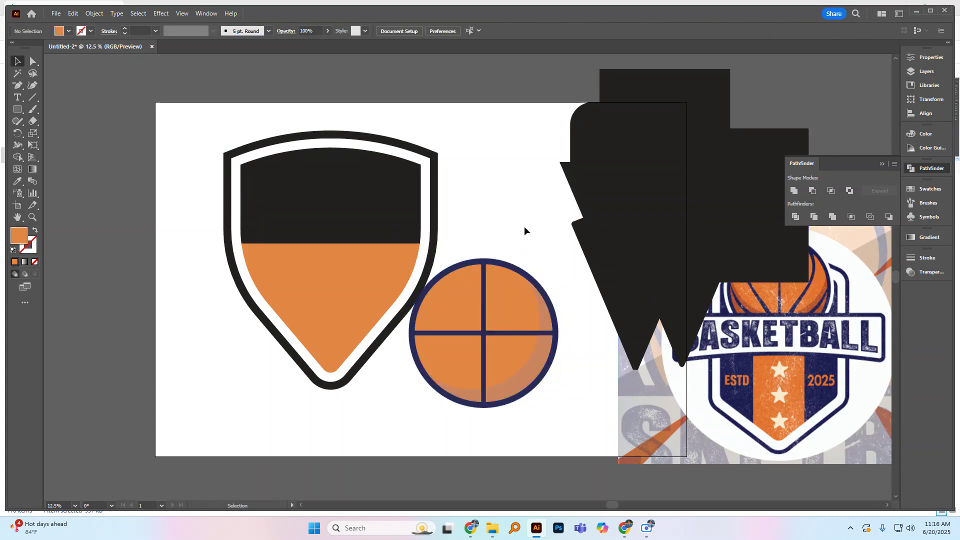
left_click(523, 295)
left_click_drag(520, 301, 369, 138)
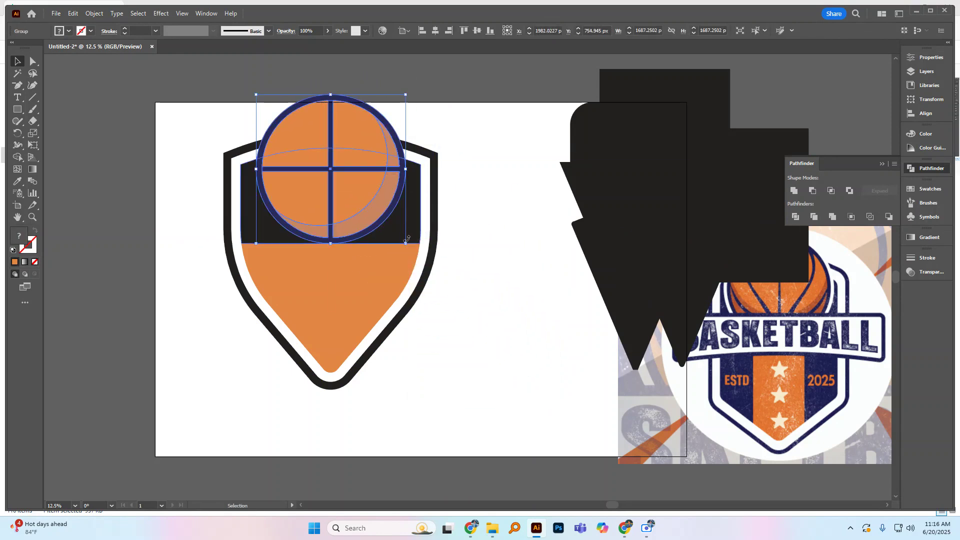
left_click(463, 225)
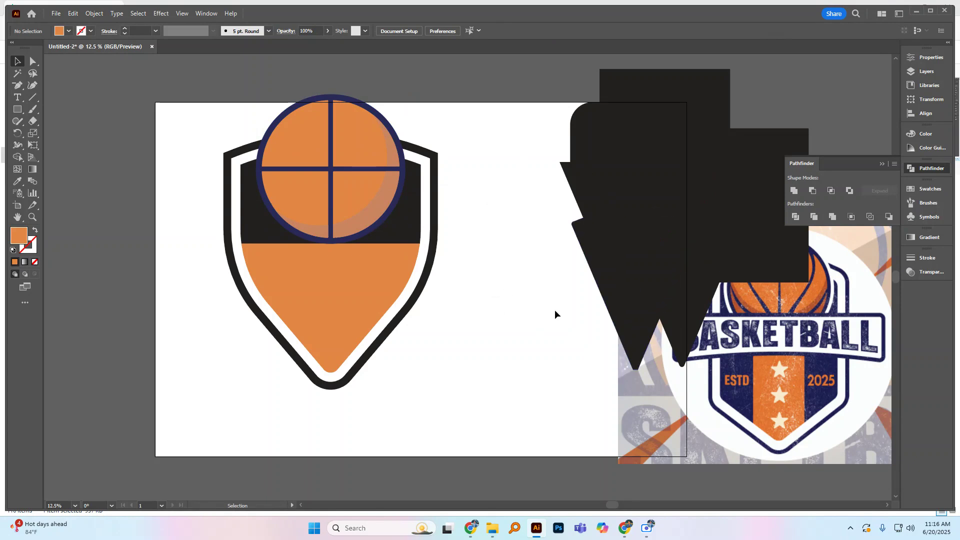
Step: Add a placeholder text object beside the shield's lower tip and scale it to about 593 pt
left_click(18, 97)
left_click(439, 361)
key("Escape")
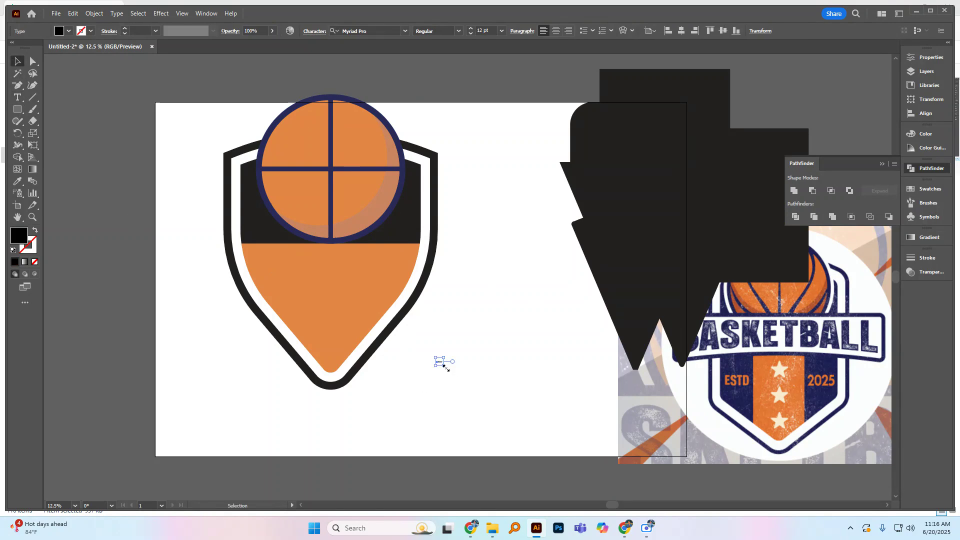
left_click_drag(443, 366, 542, 418)
left_click_drag(499, 374, 575, 416)
left_click_drag(438, 358, 494, 369)
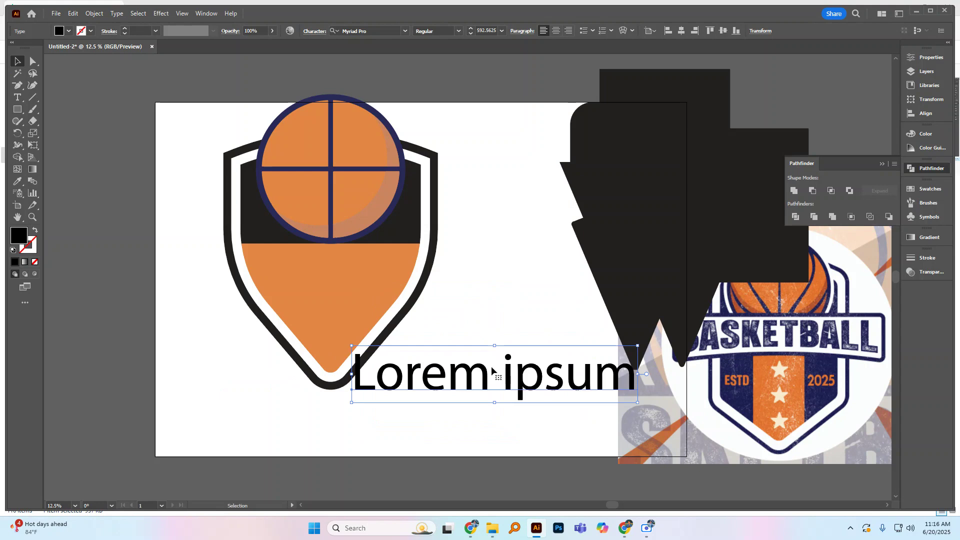
Step: Replace the placeholder text with "Winner"
double_click(494, 370)
key("ctrl+a")
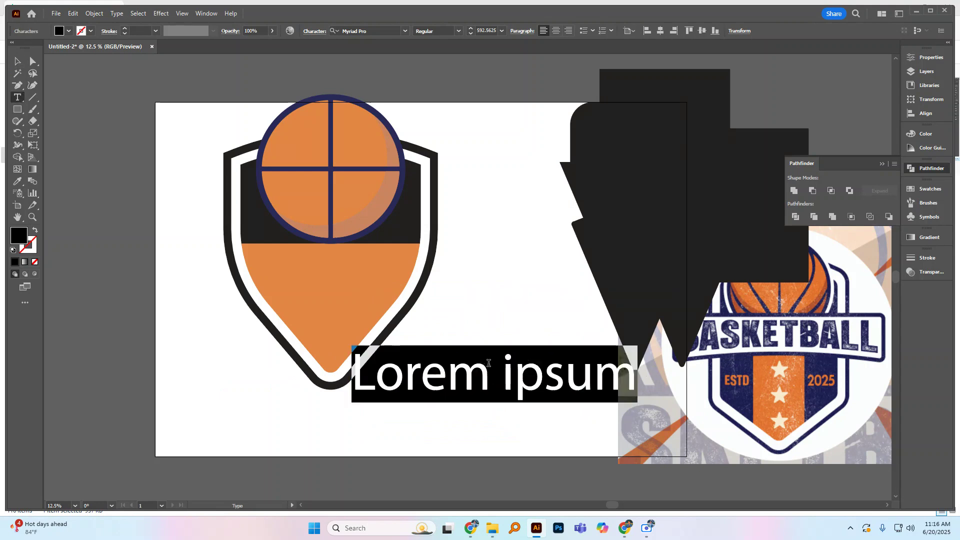
type("Winner")
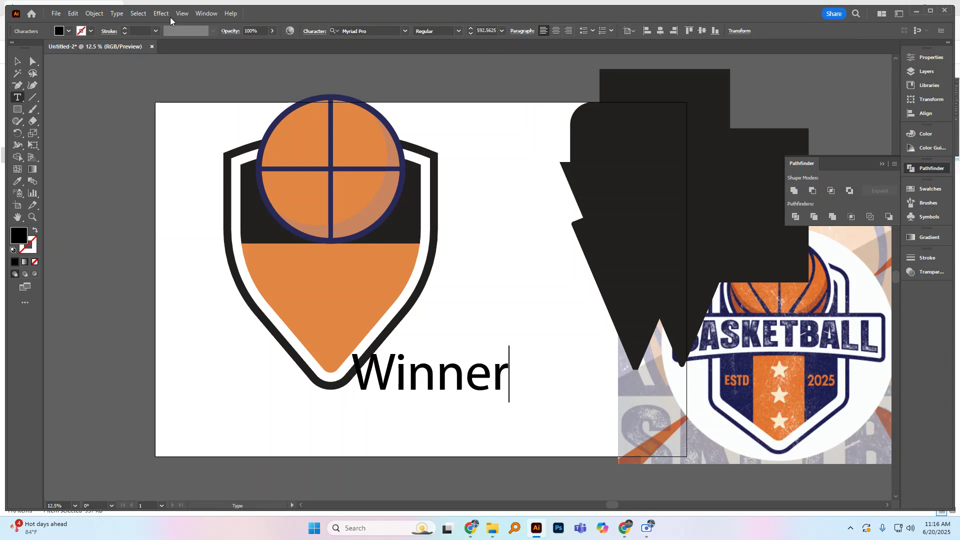
left_click(17, 61)
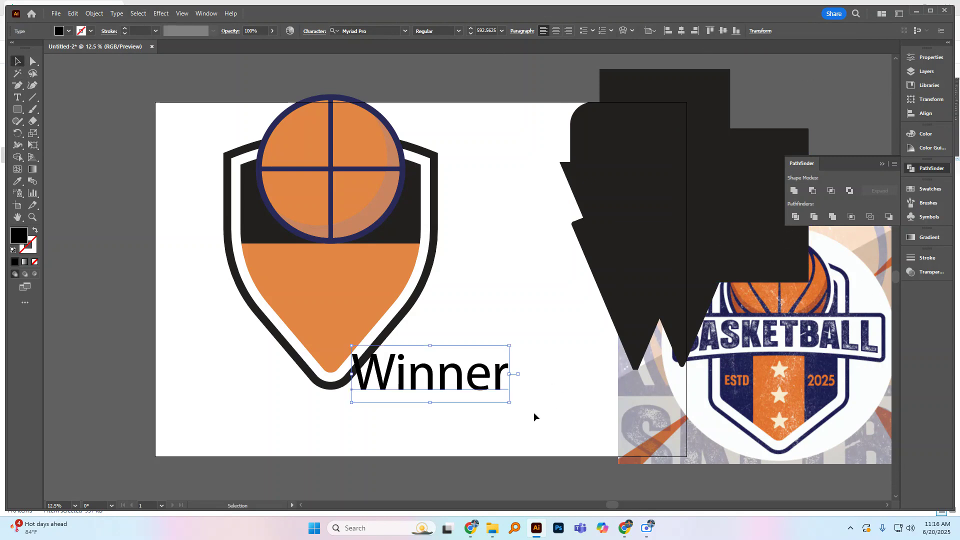
Step: Scale the "Winner" text to about 899 pt and set its font to Metalsmith Regular
left_click_drag(510, 401, 549, 417)
left_click_drag(505, 377, 526, 358)
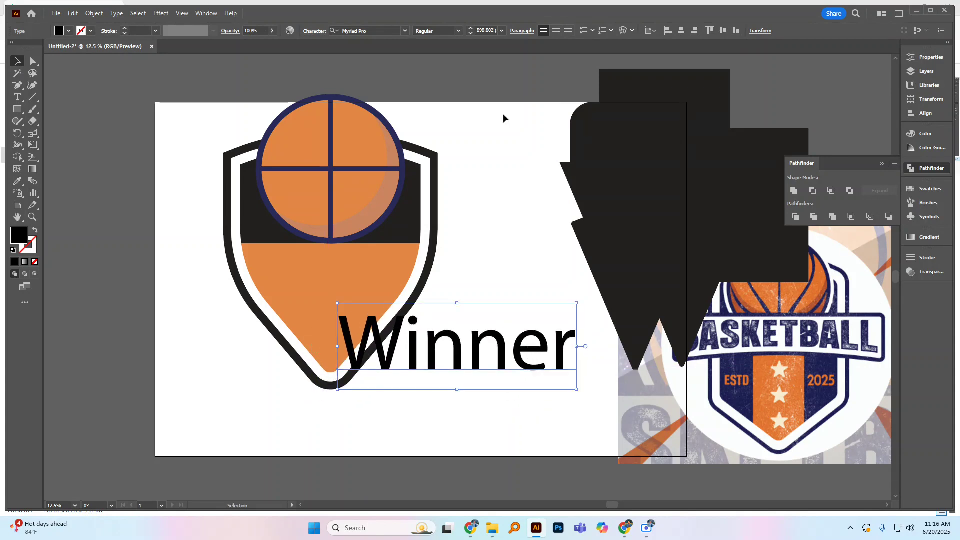
left_click(405, 31)
left_click(476, 144)
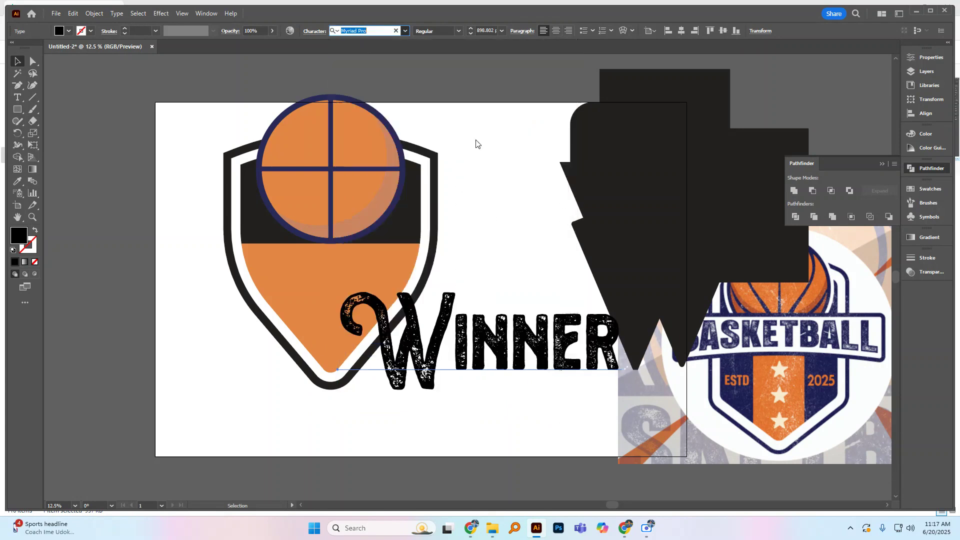
left_click_drag(564, 357, 451, 370)
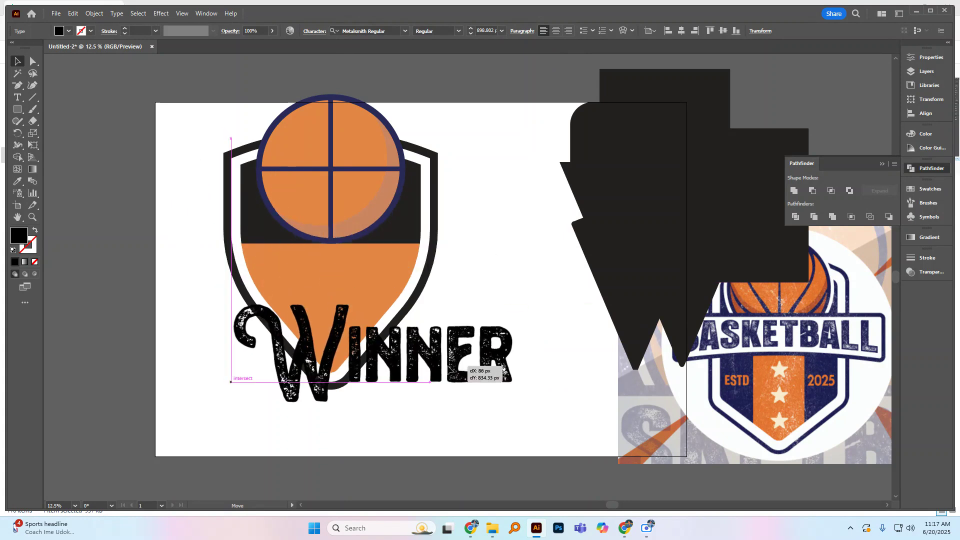
key("t")
left_click(487, 339)
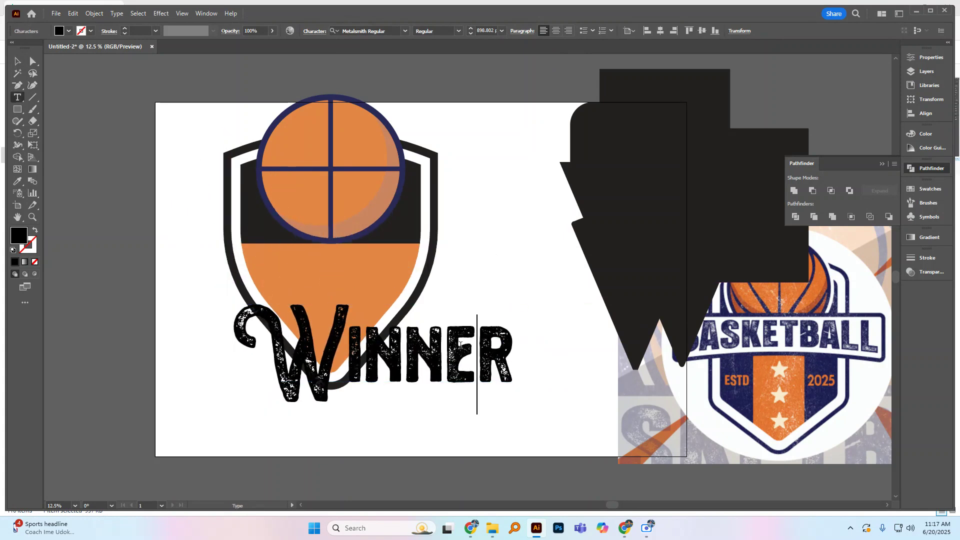
left_click_drag(487, 339, 508, 356)
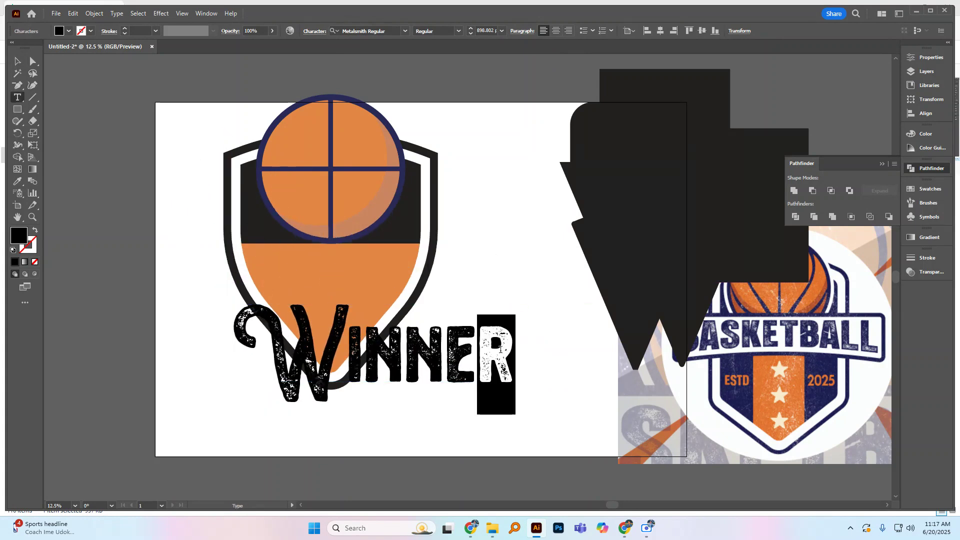
left_click(462, 338)
left_click_drag(453, 331, 465, 344)
left_click(465, 344)
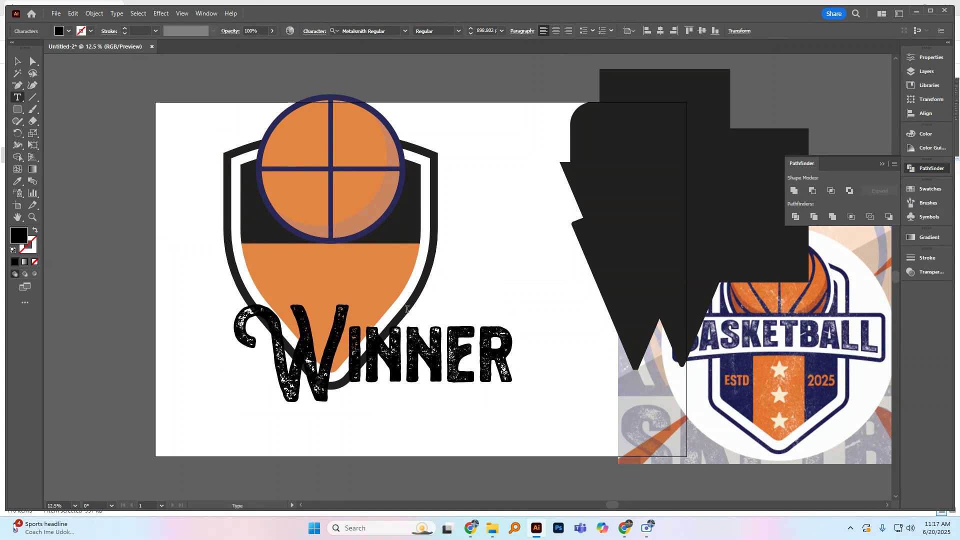
Step: Enlarge the "Winner" text to about 982 pt and place it over the shield's lower part
left_click(17, 61)
left_click_drag(476, 350, 422, 217)
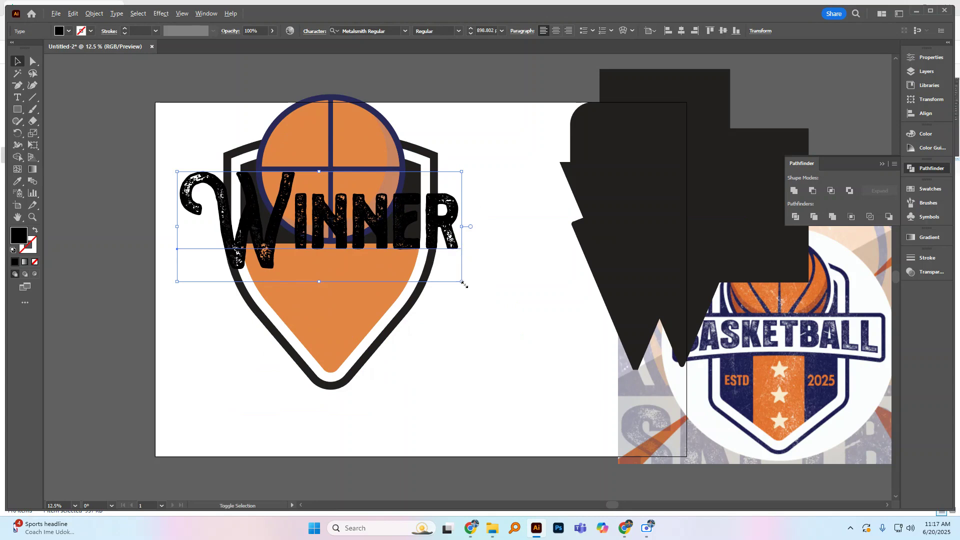
left_click_drag(463, 282, 477, 291)
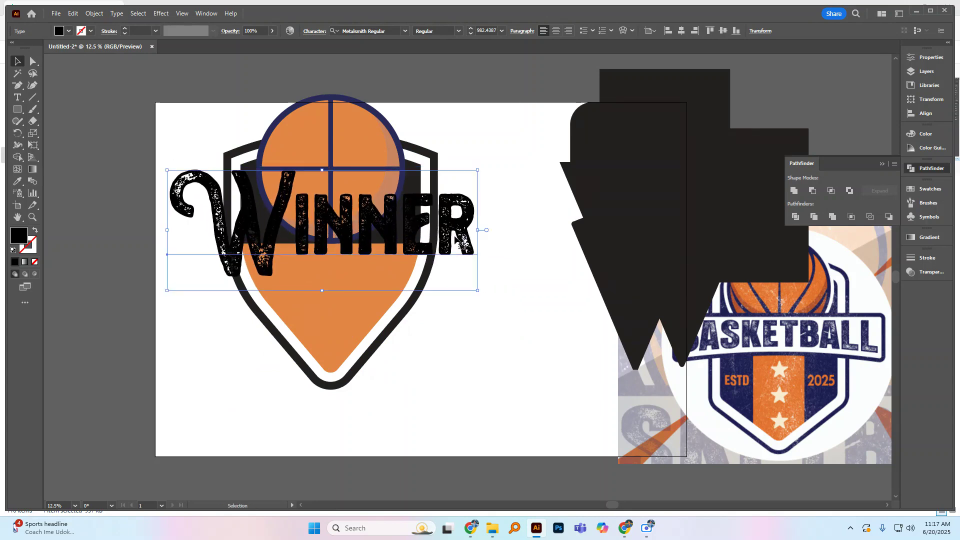
left_click(485, 274)
left_click_drag(453, 242, 503, 349)
Step: Fill the "Winner" text with the navy sampled from the reference logo
key("i")
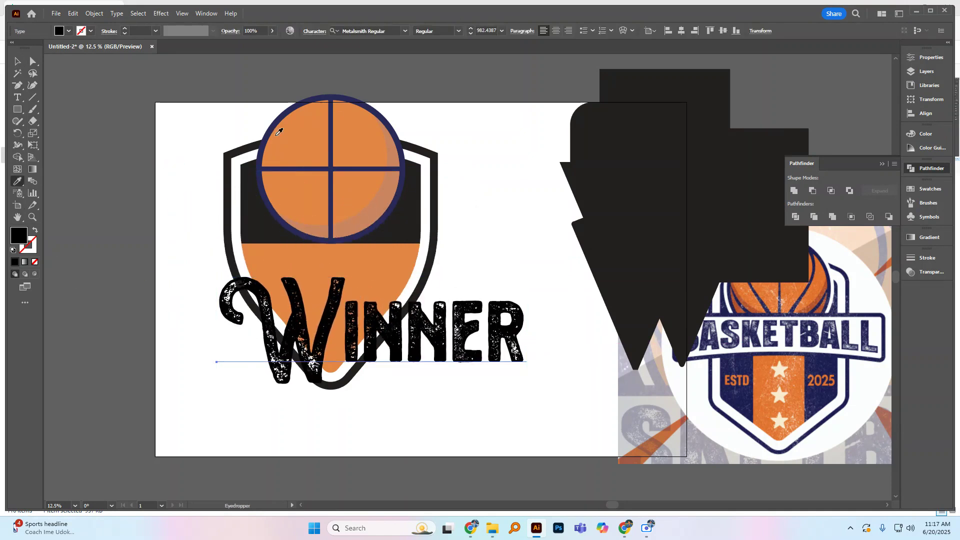
left_click(856, 313)
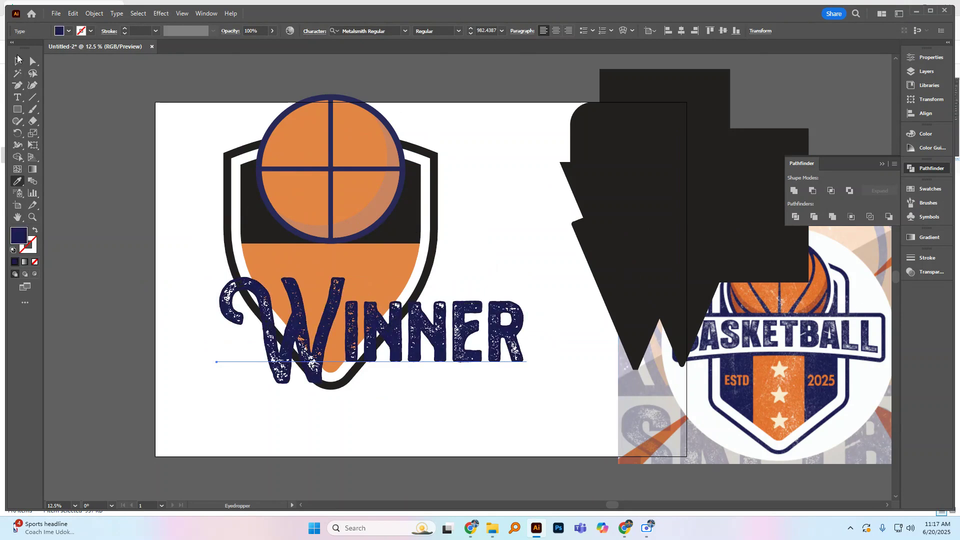
left_click(23, 62)
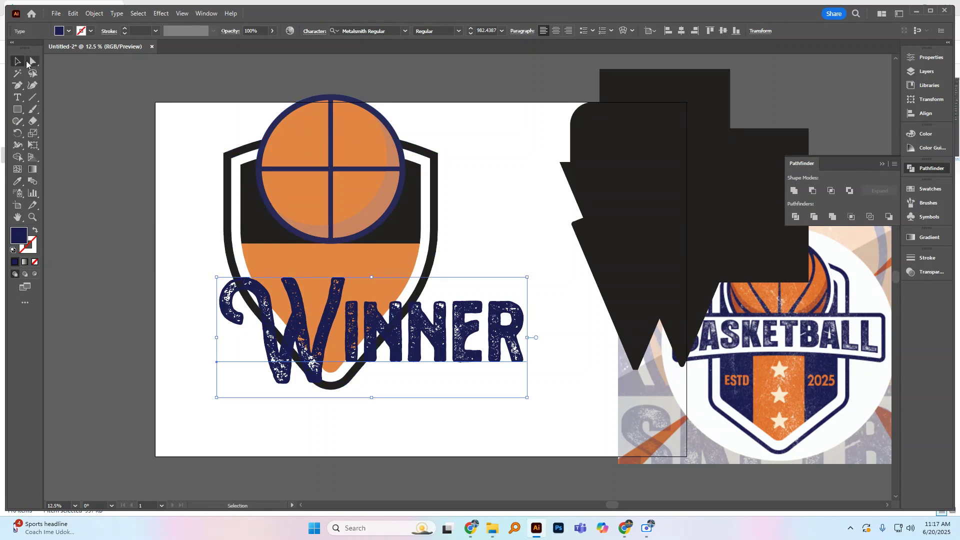
left_click(203, 164)
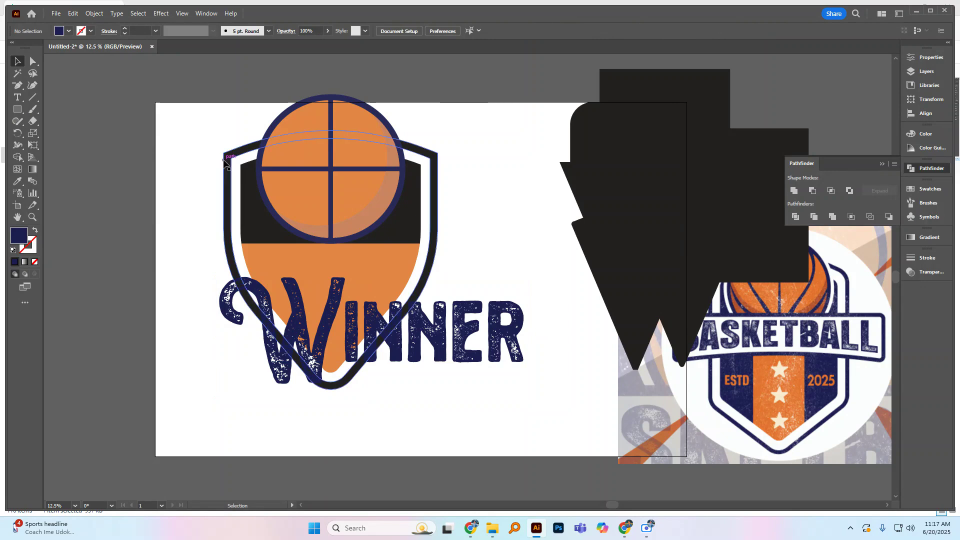
Step: Recolor the shield's black outline and black upper part with the navy sampled from the "Winner" text
left_click(226, 163)
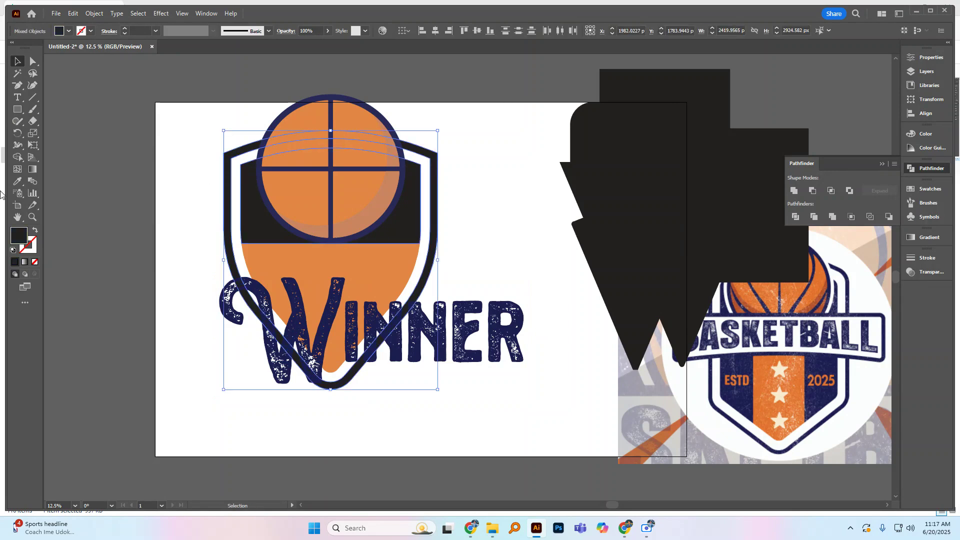
left_click(18, 181)
left_click(268, 288)
left_click(17, 61)
left_click(145, 143)
Step: Try converting the "Winner" text to outlines and moving it up the shield, and undo both changes
right_click(469, 357)
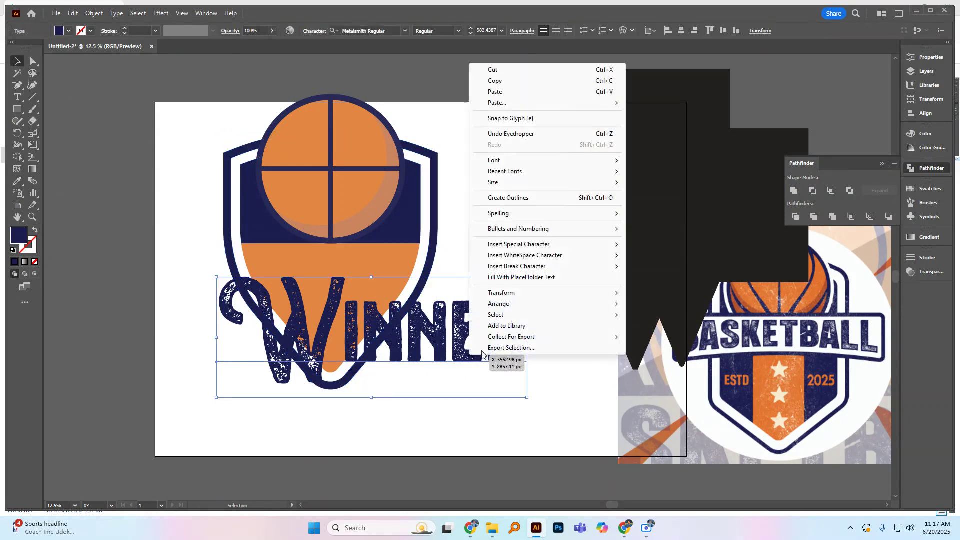
left_click(483, 198)
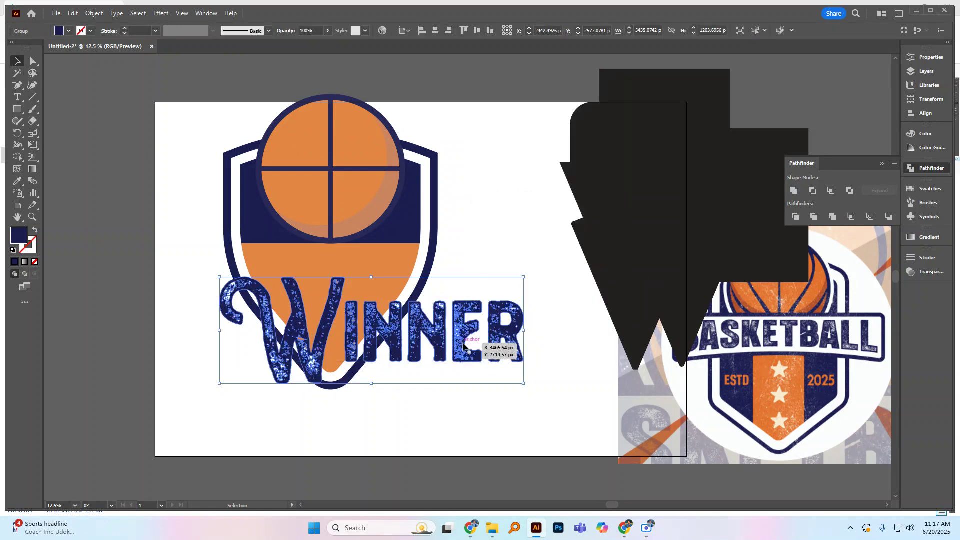
left_click_drag(464, 345, 404, 248)
key("ctrl+z")
key("ctrl+z")
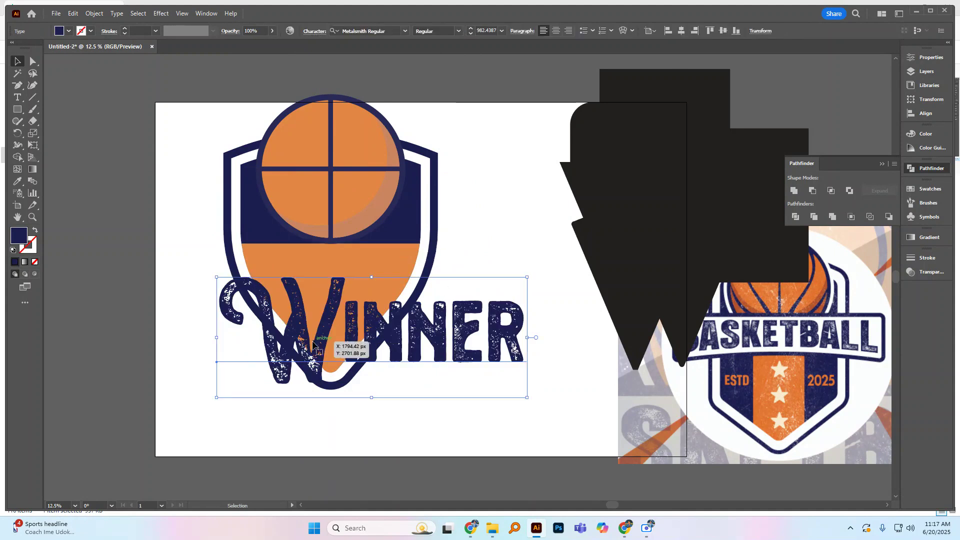
Step: Replace the decorative capital W of the "Winner" text with the plain lowercase form
double_click(320, 337)
key("shift+Left")
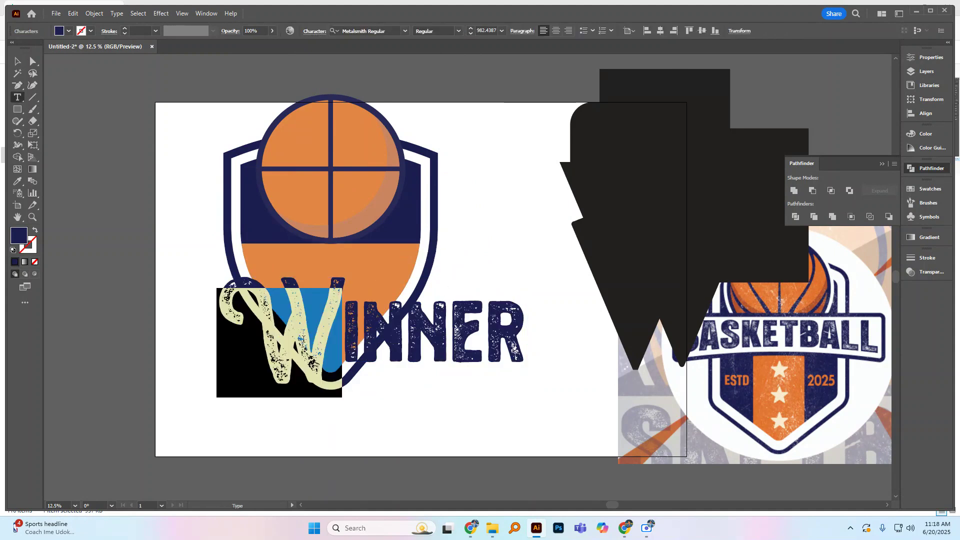
key("ctrl+z")
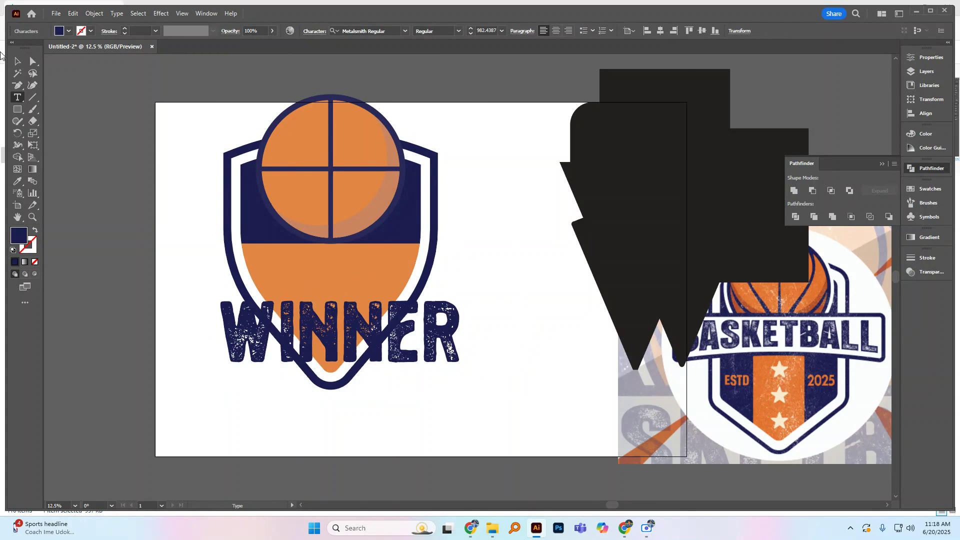
Step: Enlarge the "Winner" text to about 1253 pt across the ball's lower half and convert it to outlines
left_click(19, 63)
left_click_drag(439, 348, 423, 240)
left_click_drag(450, 290, 481, 302)
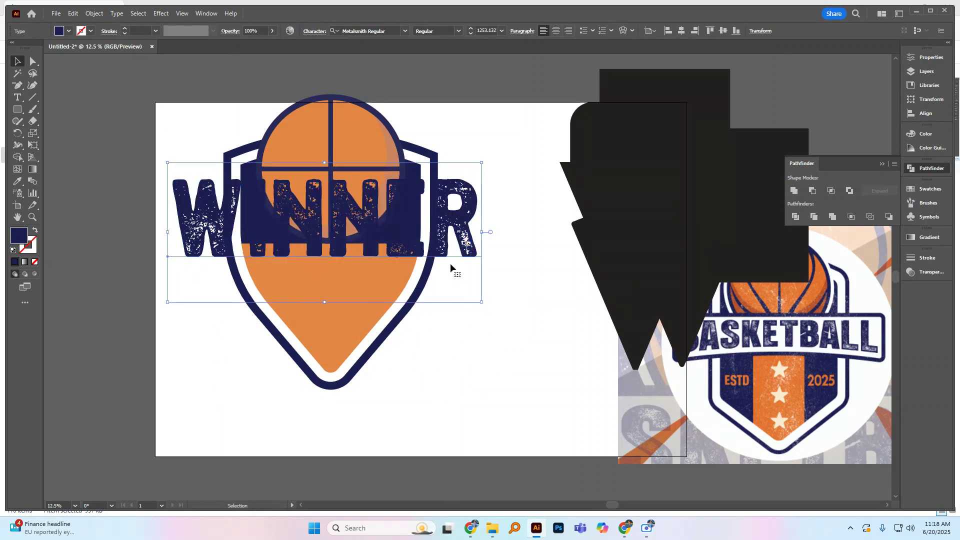
right_click(450, 268)
left_click(460, 359)
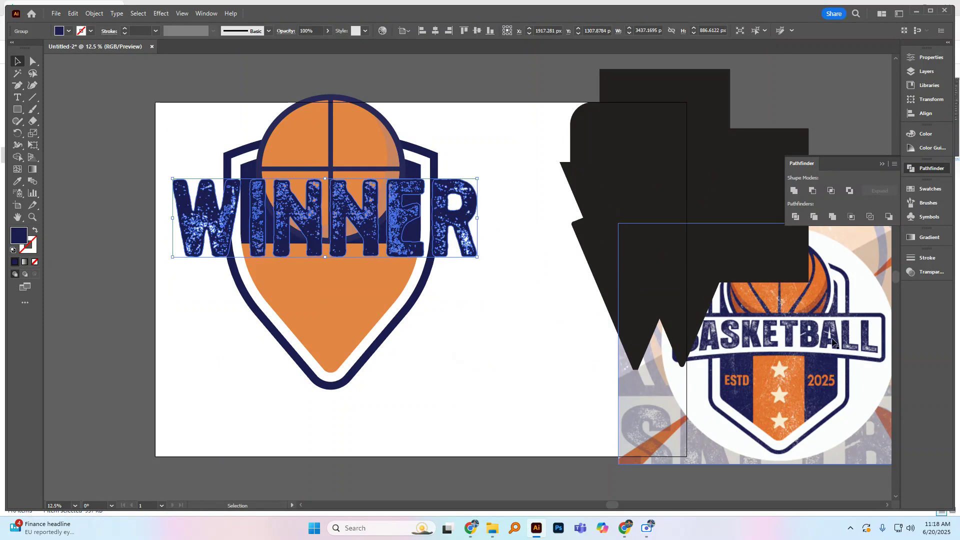
left_click_drag(454, 226, 458, 233)
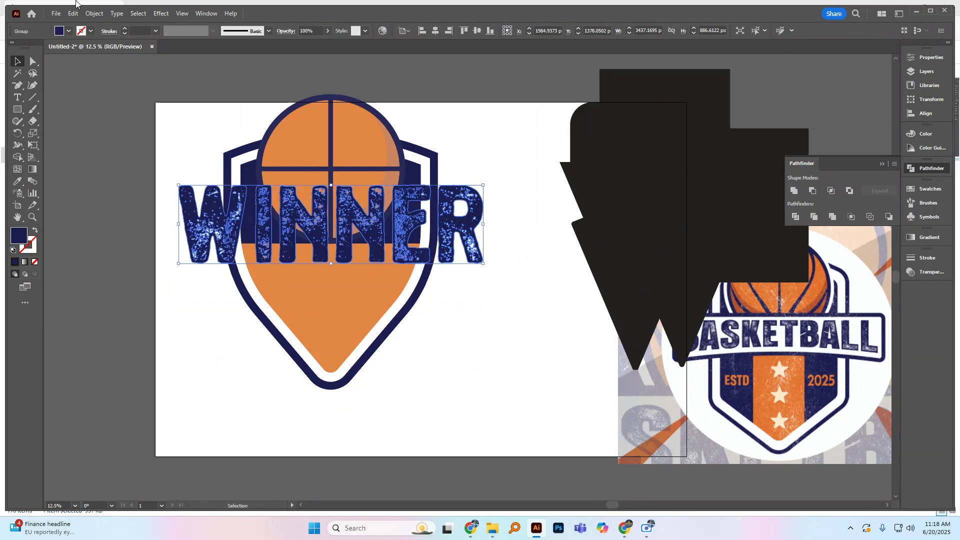
Step: Start a Warp effect on the outlined lettering and choose the Arc Lower style
left_click(161, 14)
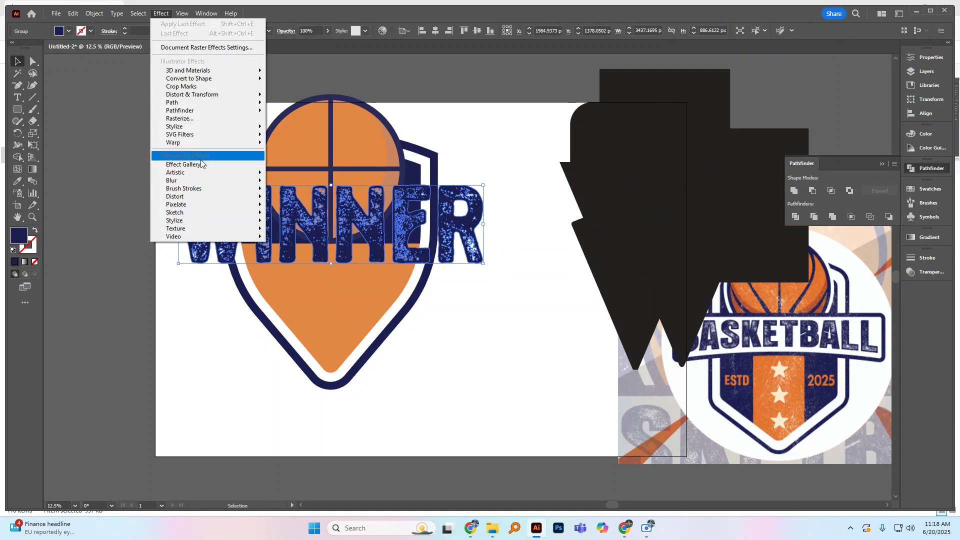
mouse_move(194, 147)
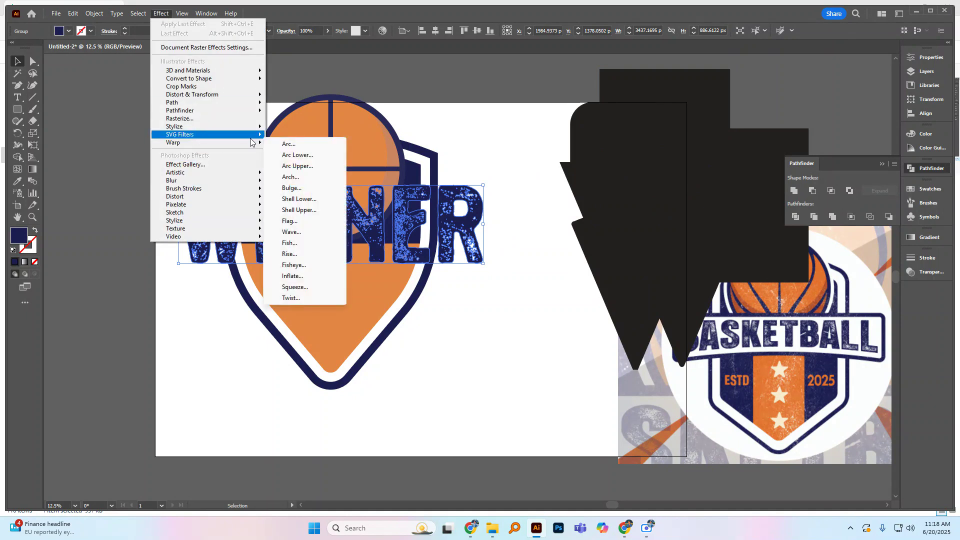
left_click(315, 150)
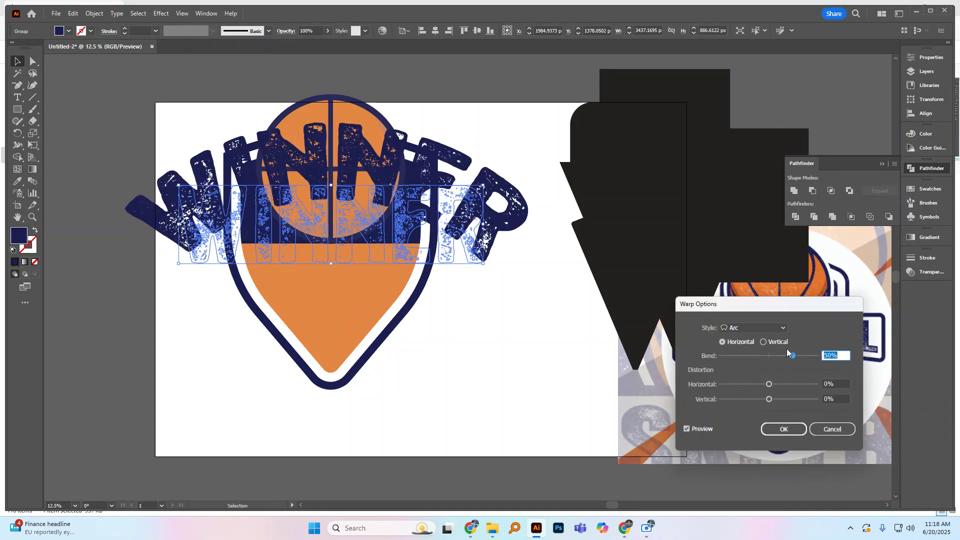
left_click(784, 329)
left_click(769, 348)
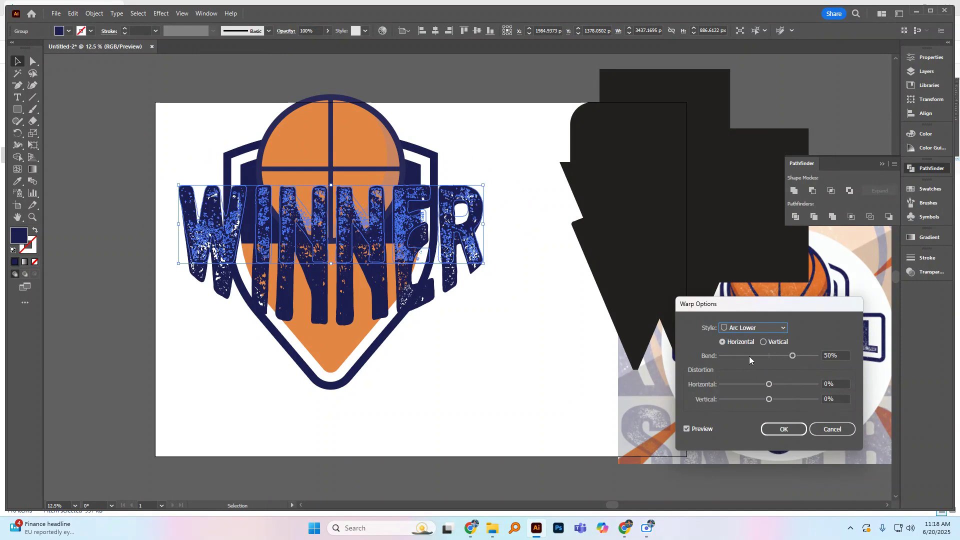
Step: Set the lettering's Arc Lower warp to a horizontal bend of -15% and apply it
left_click(749, 356)
left_click(779, 356)
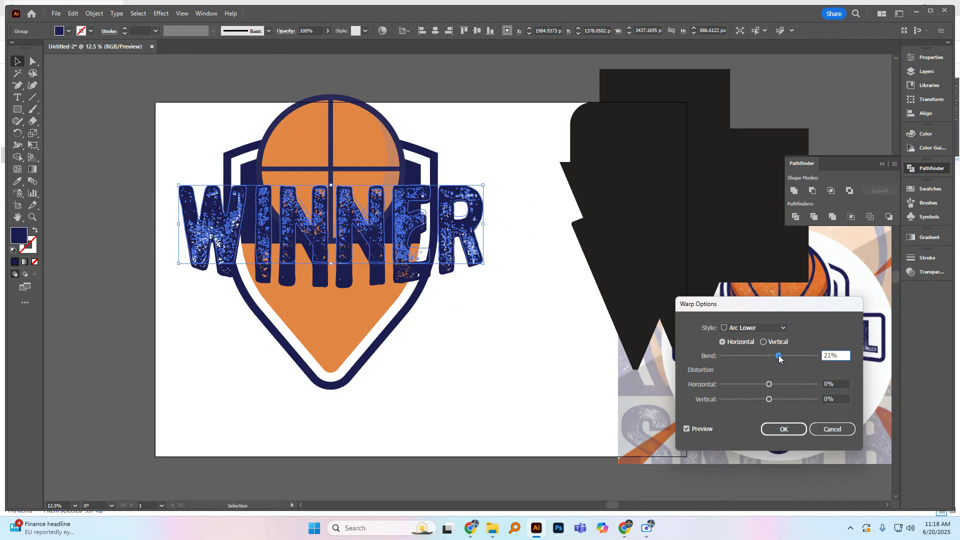
left_click(784, 327)
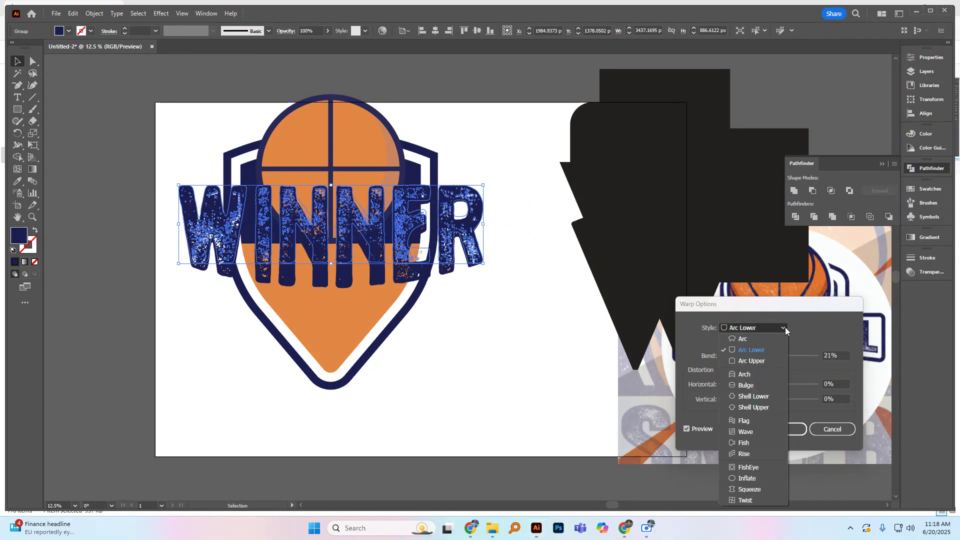
left_click(768, 350)
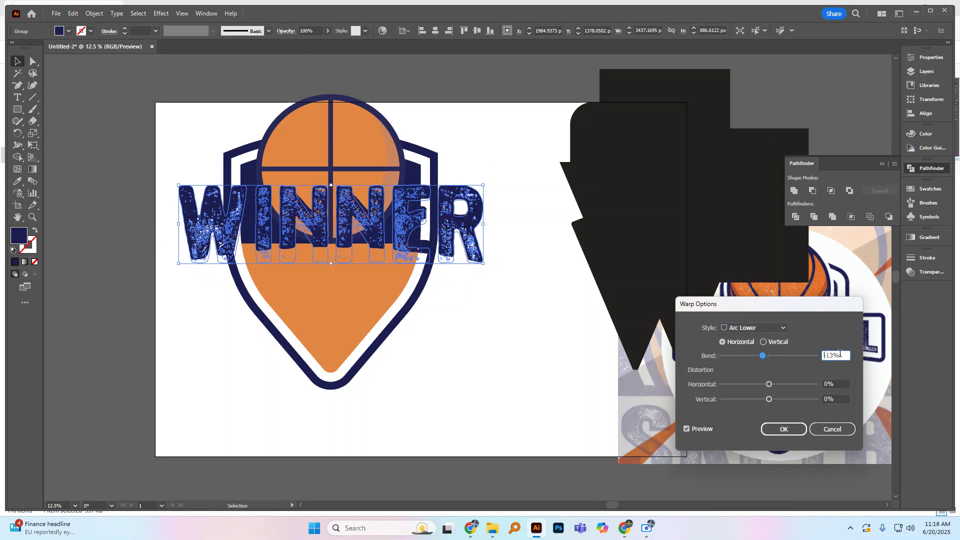
left_click_drag(827, 357, 825, 358)
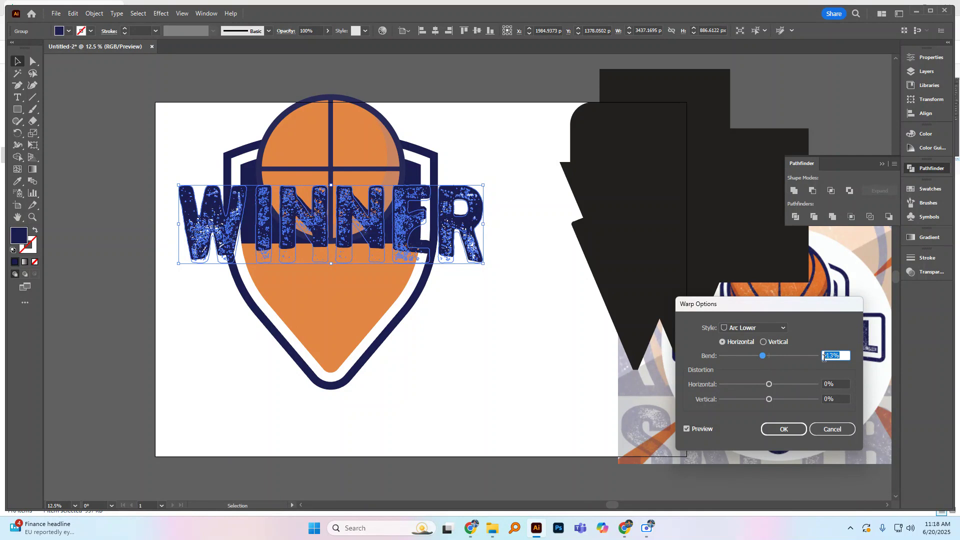
type("-15")
left_click(784, 430)
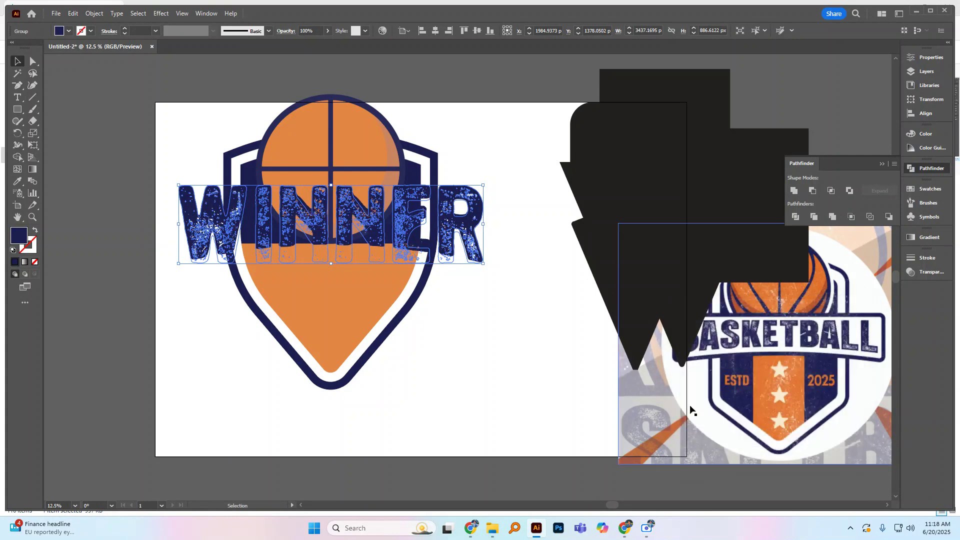
Step: Shift the warped lettering slightly down and expand its appearance
left_click(497, 345)
left_click_drag(457, 239, 415, 237)
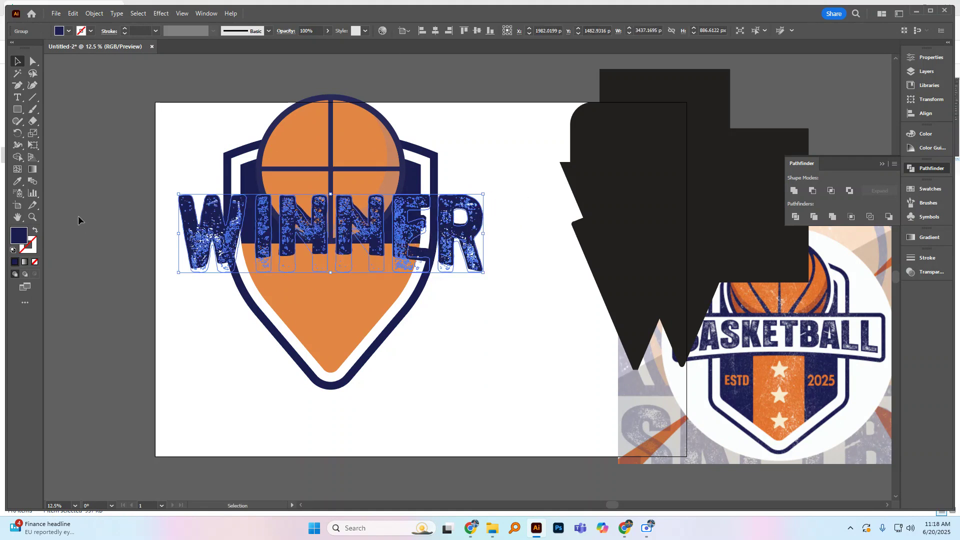
left_click(94, 14)
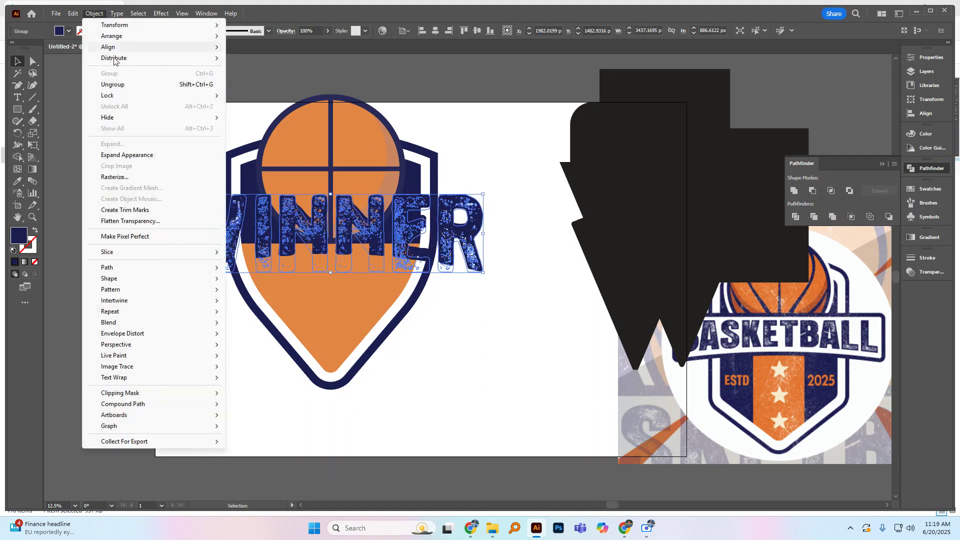
left_click(133, 159)
Step: Move the expanded lettering down over the shield's lower point
left_click_drag(407, 233, 497, 426)
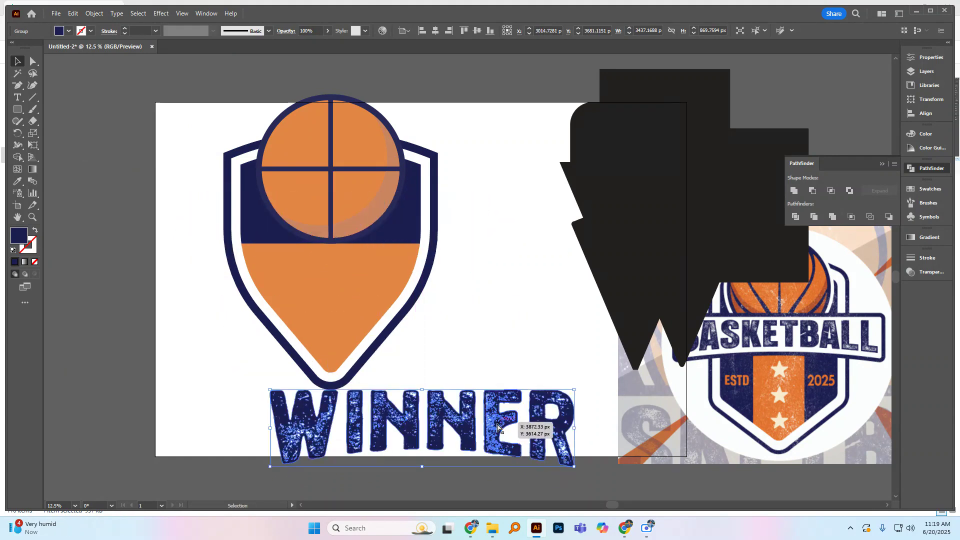
key("ctrl+z")
left_click(501, 308)
left_click_drag(415, 250, 470, 342)
left_click(447, 304)
Step: Draw a rectangle about 3767 by 1118 px around the lettering and fill it with magenta
left_click(17, 109)
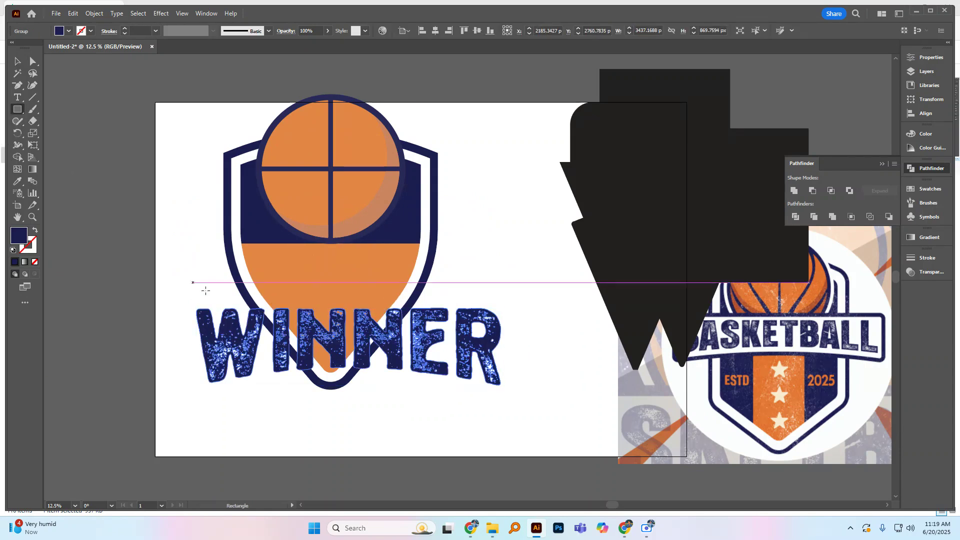
left_click_drag(181, 303, 515, 402)
left_click(69, 31)
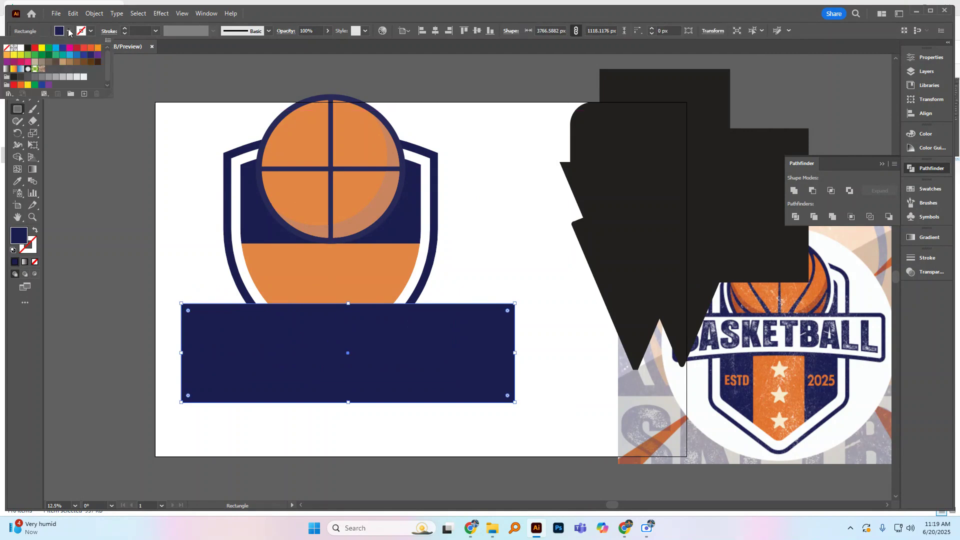
left_click(69, 48)
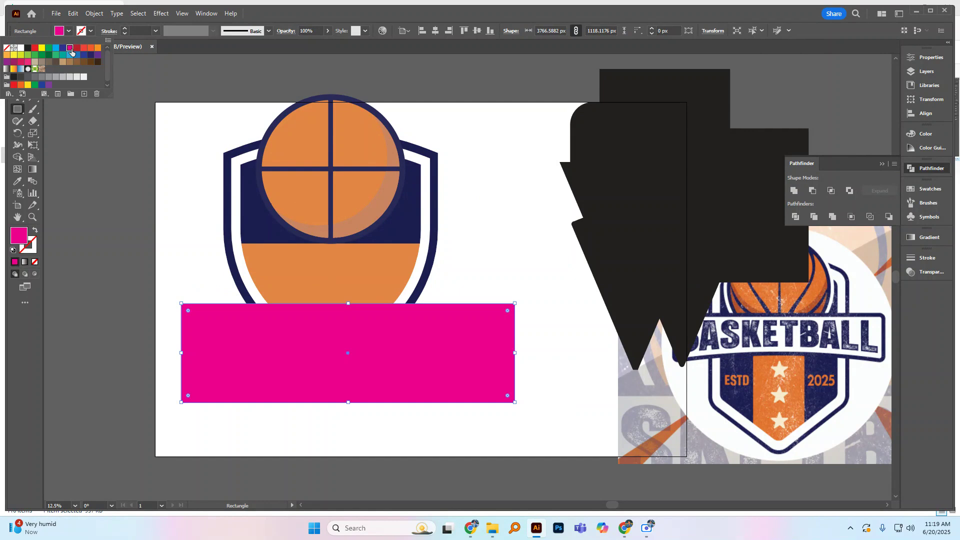
Step: Send the magenta rectangle to the back and move it up slightly behind the lettering
key("ctrl+shift+bracketleft")
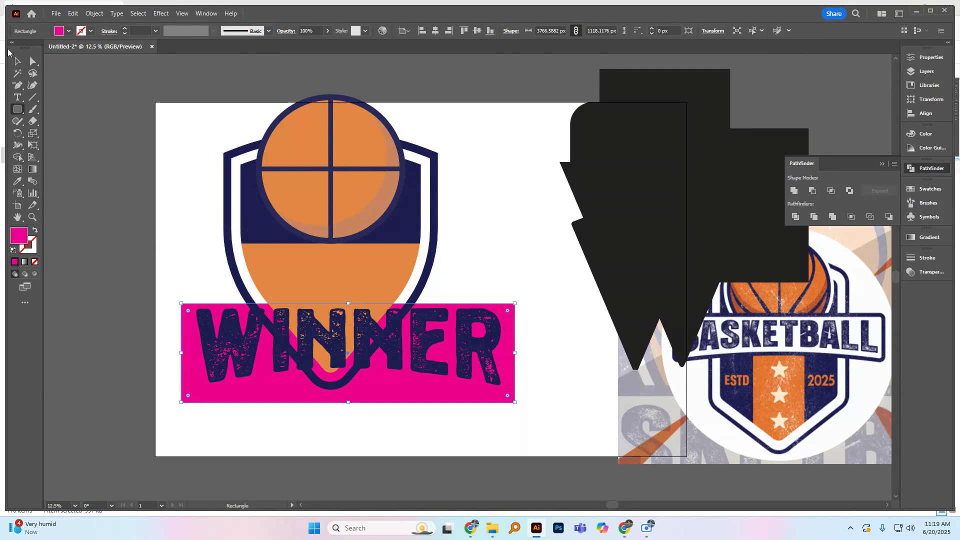
left_click(17, 61)
left_click_drag(510, 356, 511, 350)
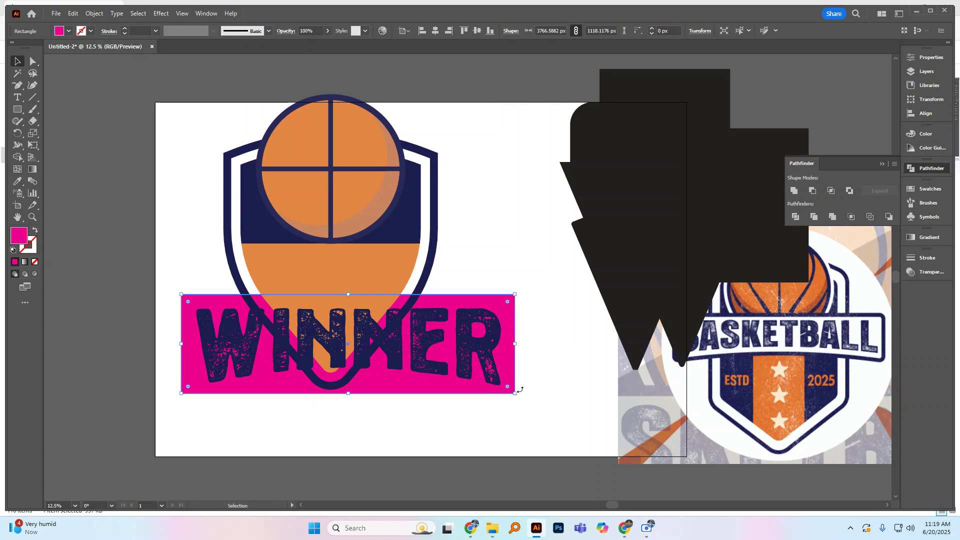
Step: Apply the Arc Lower warp to the magenta rectangle so its lower edge curves upward, and reposition it behind the lettering
left_click(160, 13)
mouse_move(194, 138)
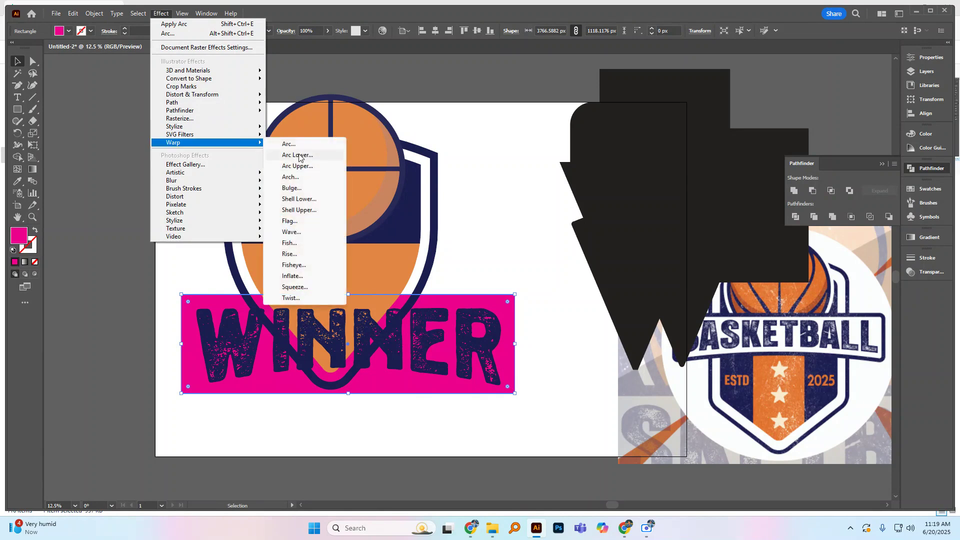
left_click(298, 155)
left_click(794, 431)
left_click(518, 316)
left_click_drag(494, 298, 506, 302)
left_click(508, 256)
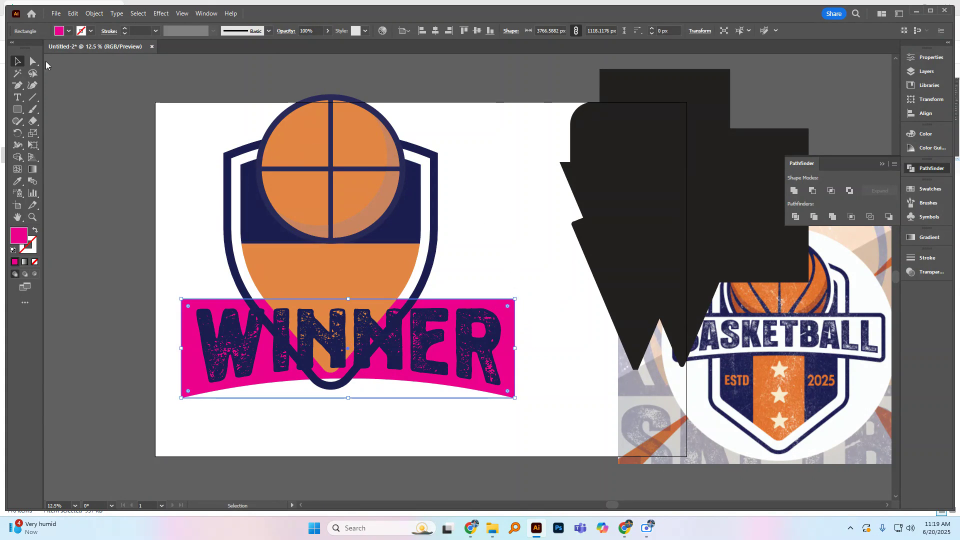
Step: Expand the magenta banner's appearance and round all its corners to a radius of about 113 px
left_click(95, 14)
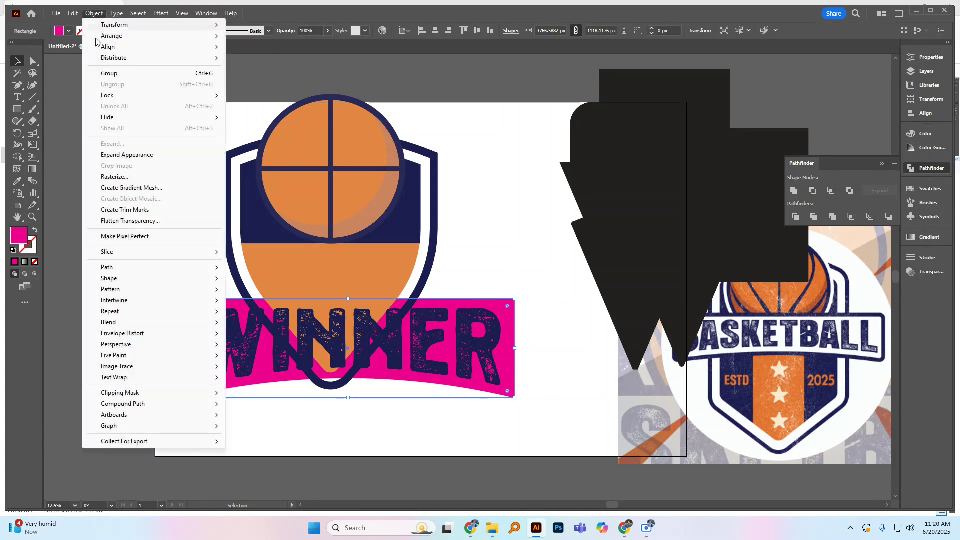
left_click(120, 156)
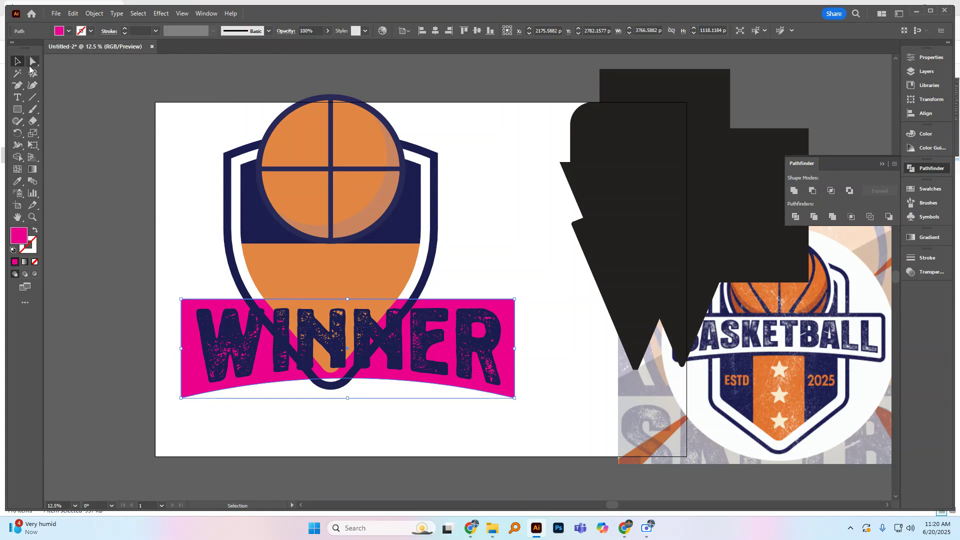
left_click(32, 62)
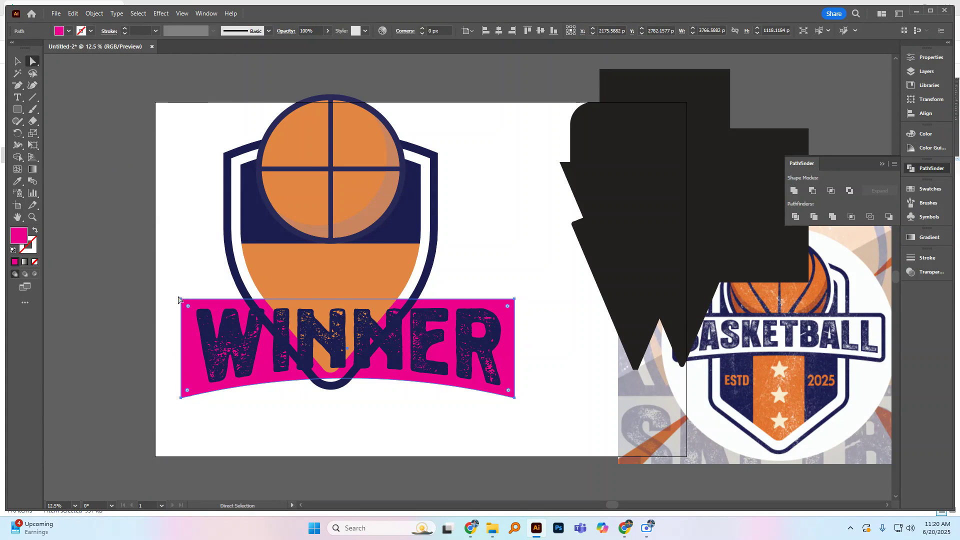
left_click_drag(188, 310, 192, 312)
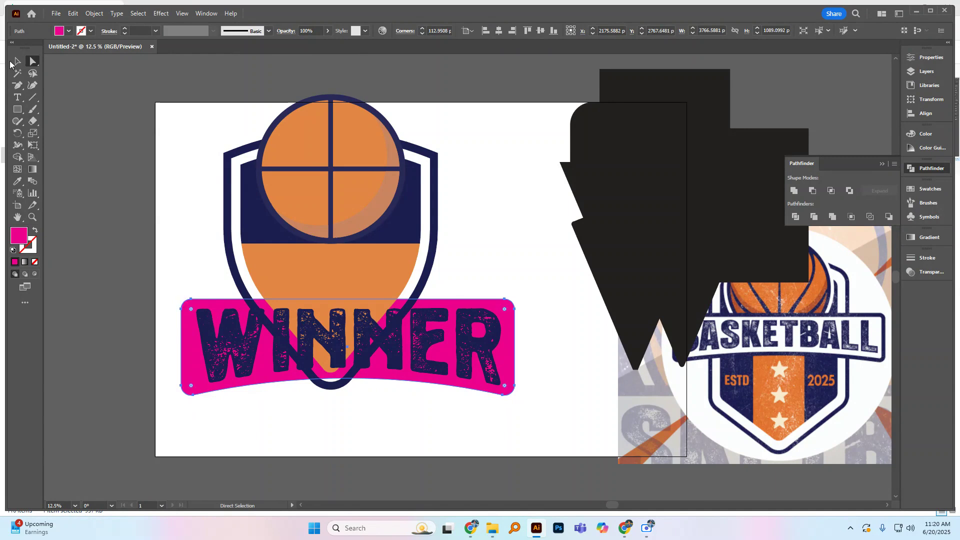
left_click(17, 62)
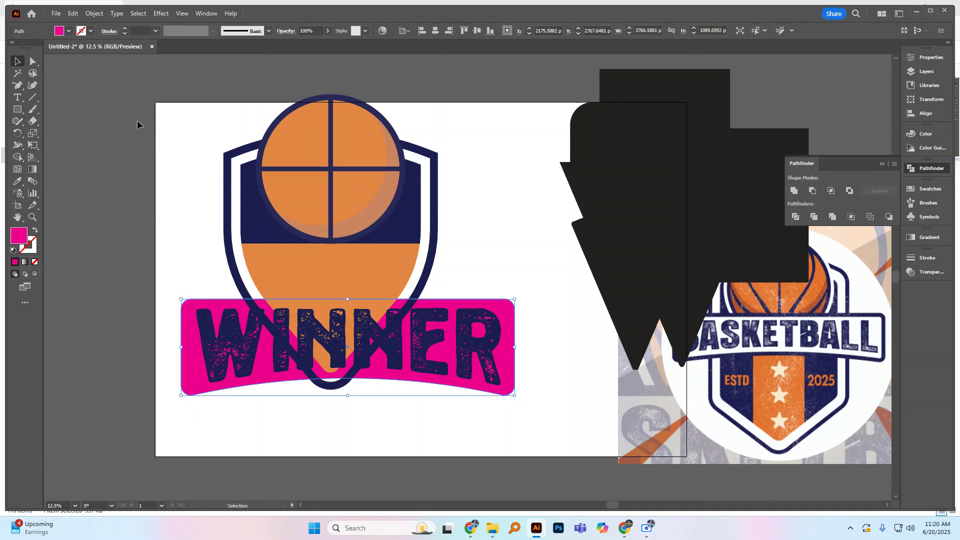
Step: Add a 95 pt black stroke to the magenta banner and expand its fill and stroke into shapes
left_click(125, 31)
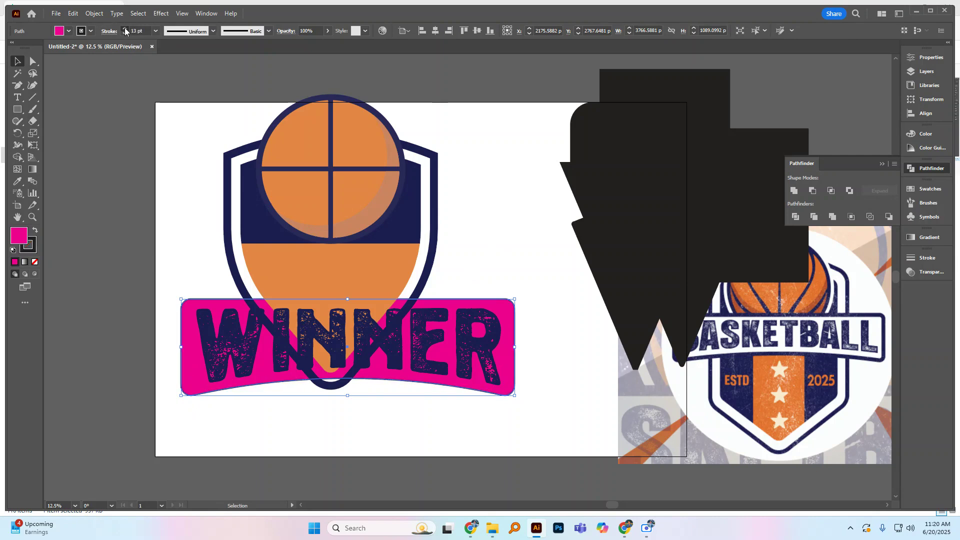
left_click_drag(125, 31, 125, 31)
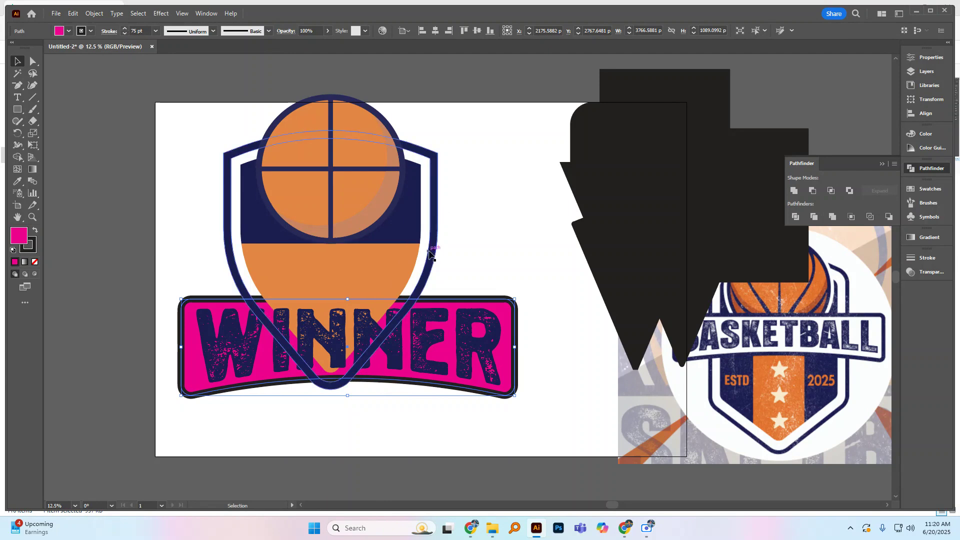
left_click_drag(126, 29, 126, 31)
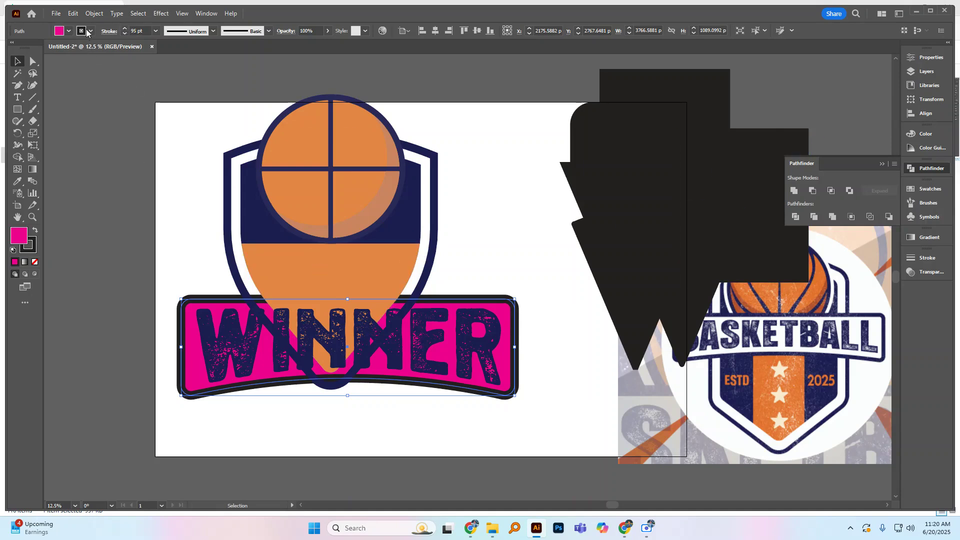
left_click(94, 14)
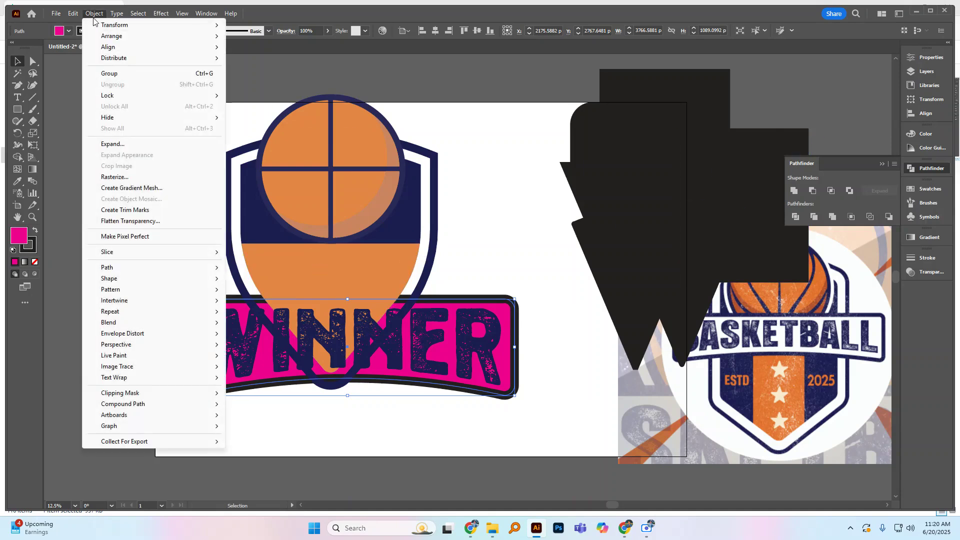
left_click(112, 144)
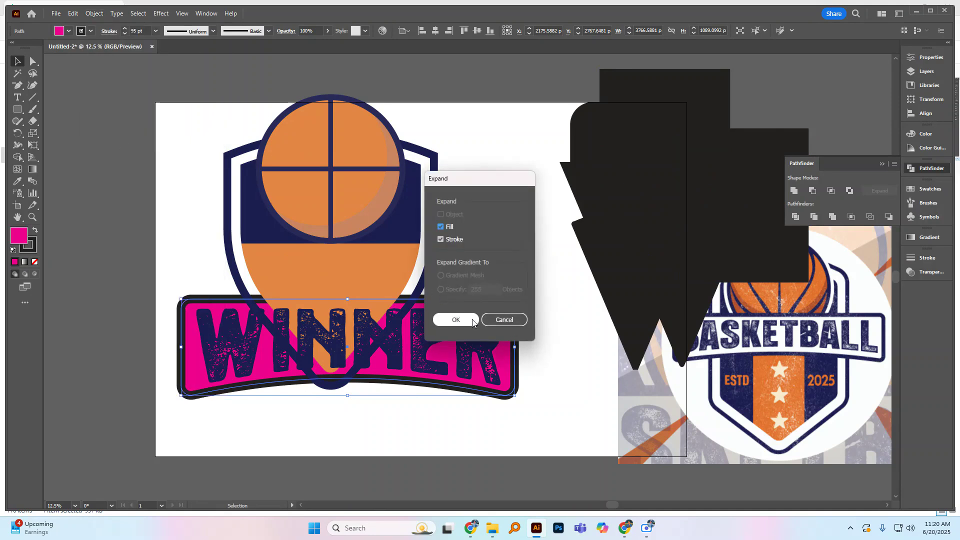
left_click(456, 320)
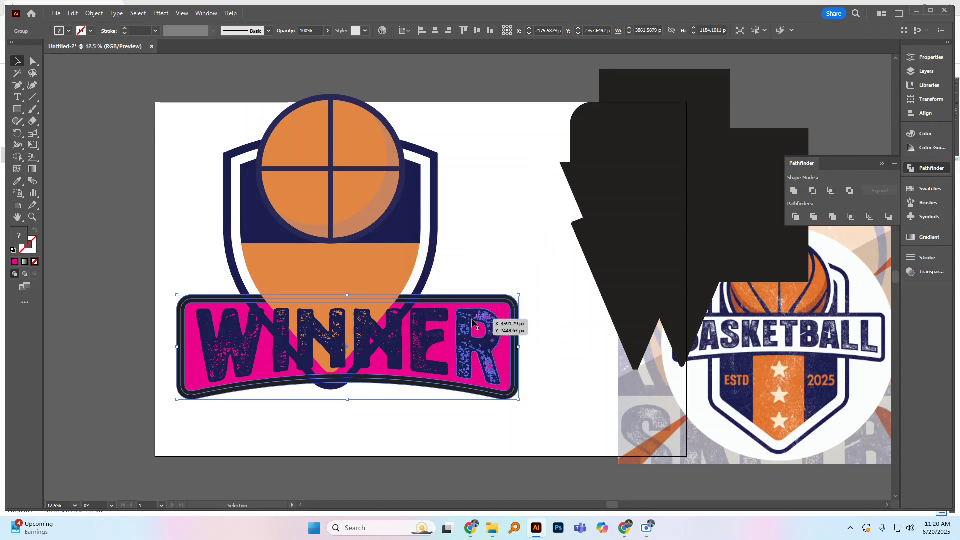
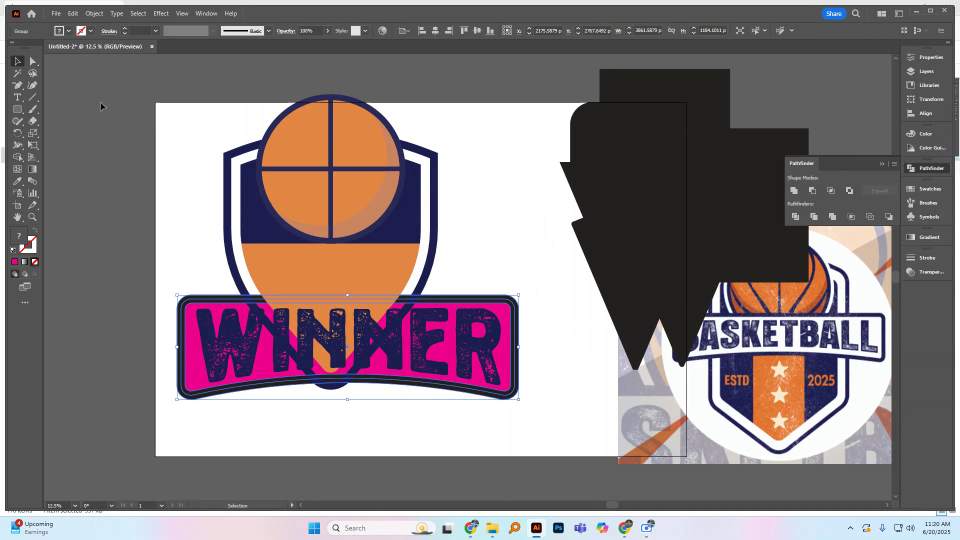
Step: Merge the banner's overlapping border regions into one outline and its interior into one shape with the Shape Builder
left_click(18, 157)
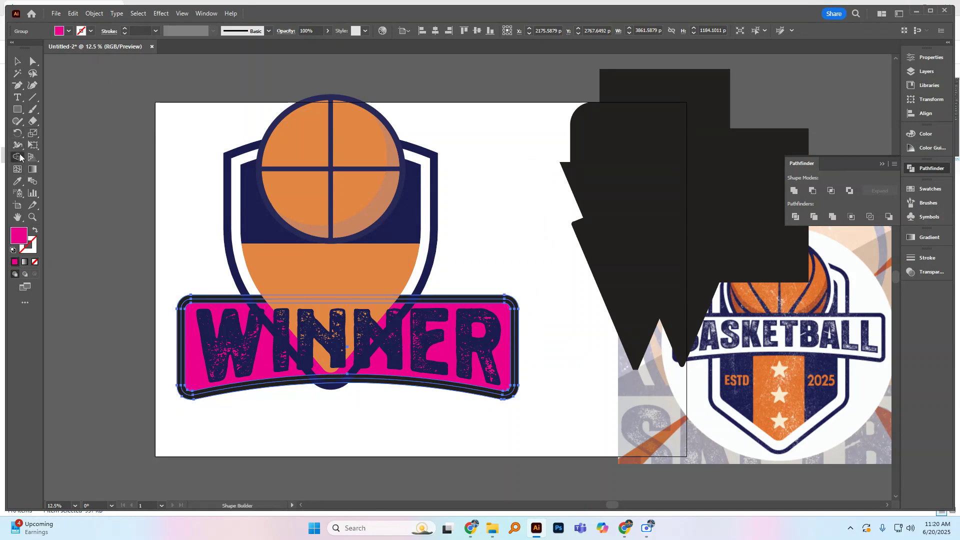
left_click(219, 298)
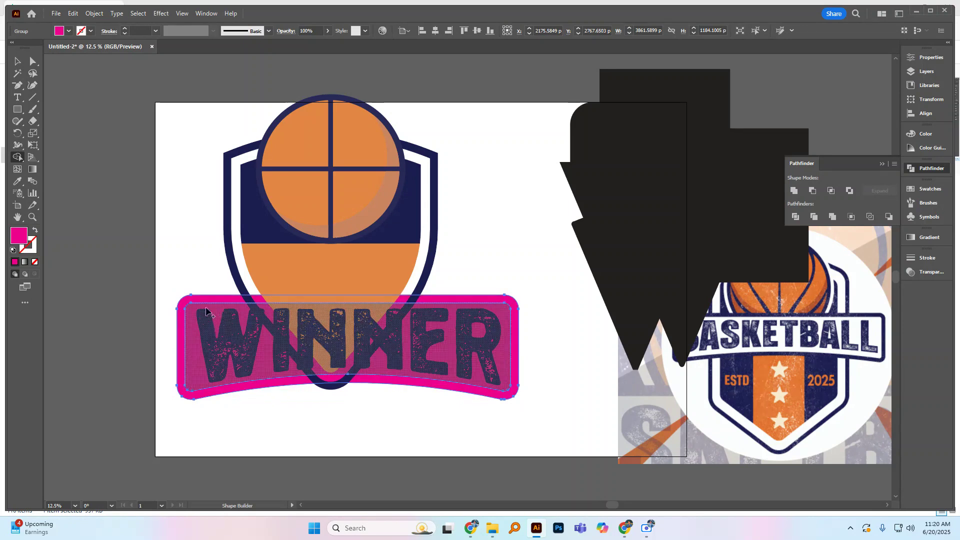
left_click(217, 315)
left_click(18, 61)
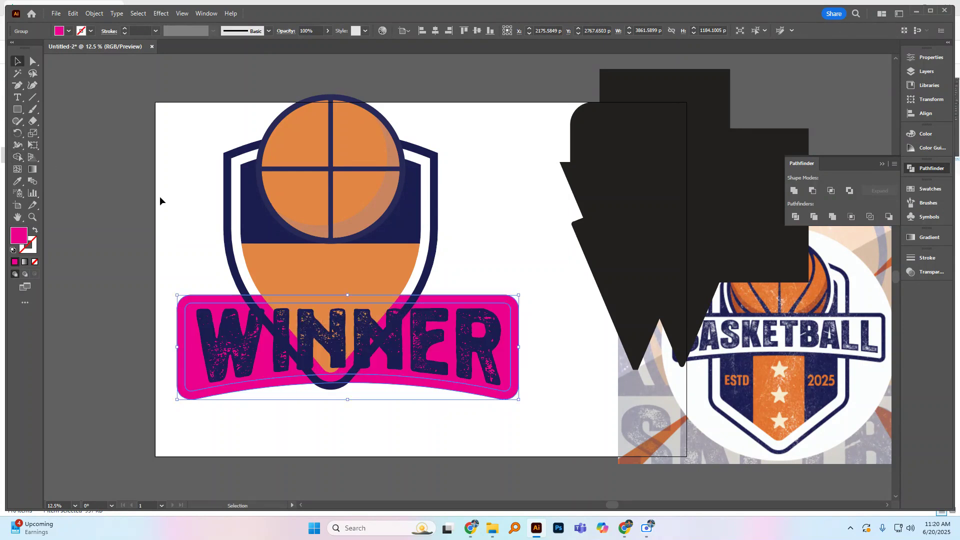
left_click(160, 196)
Step: Ungroup the magenta banner so its border and inner panel are separate objects
left_click(198, 318)
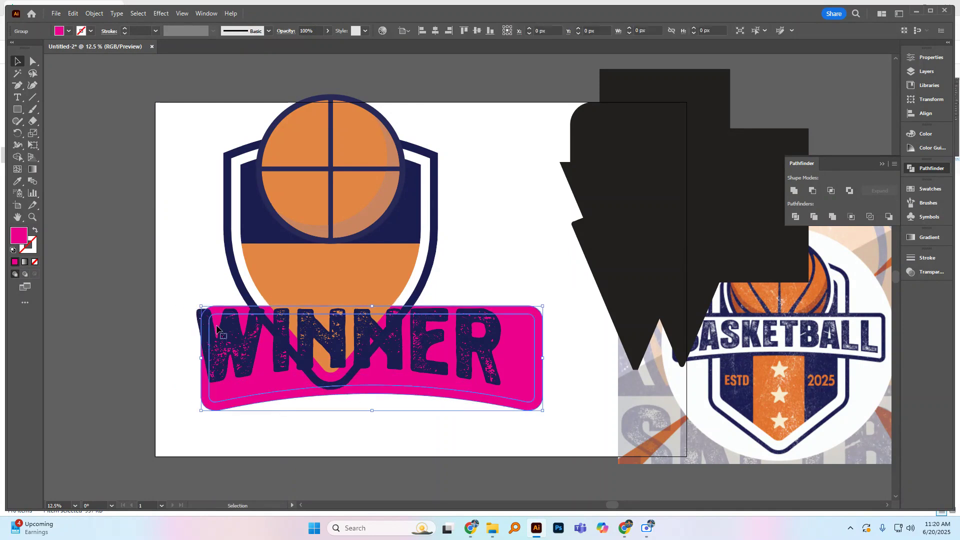
right_click(212, 322)
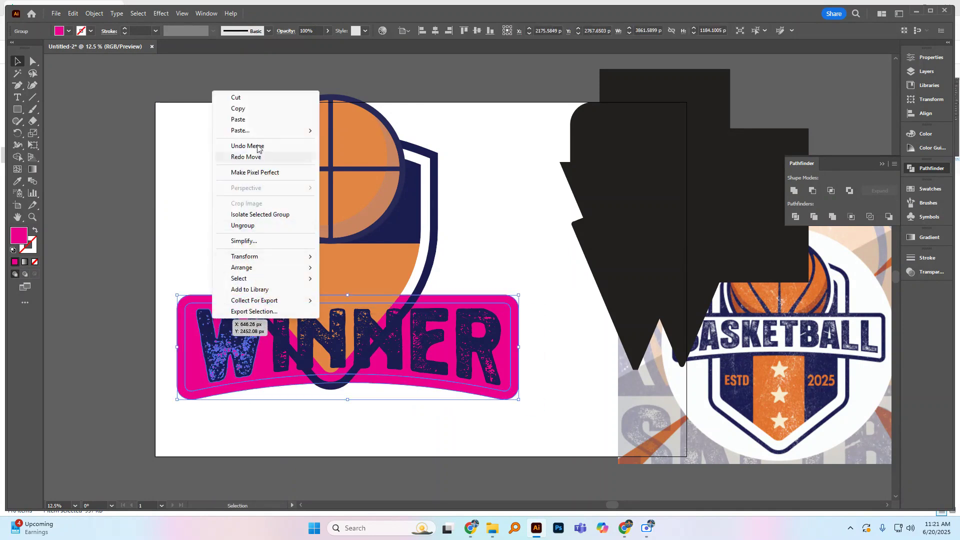
left_click(172, 231)
left_click(198, 305)
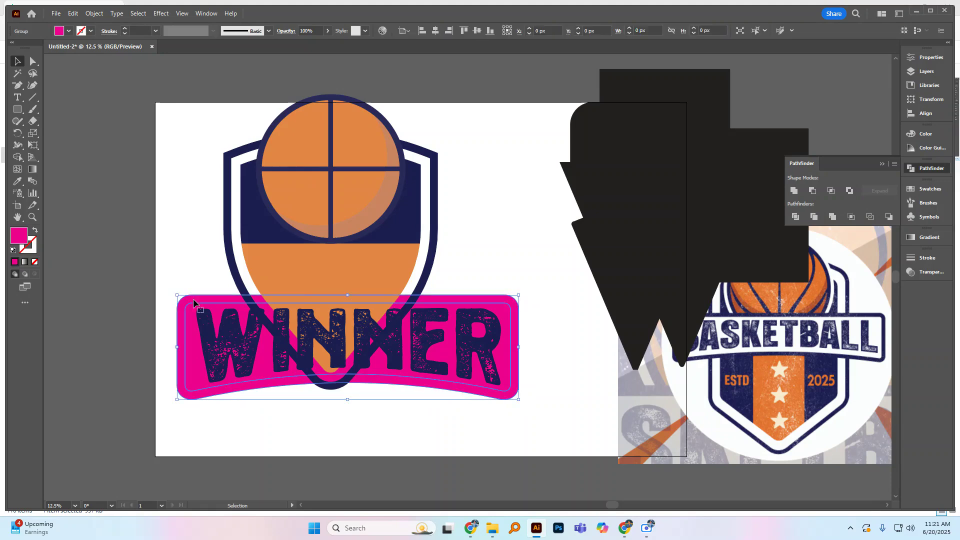
right_click(195, 300)
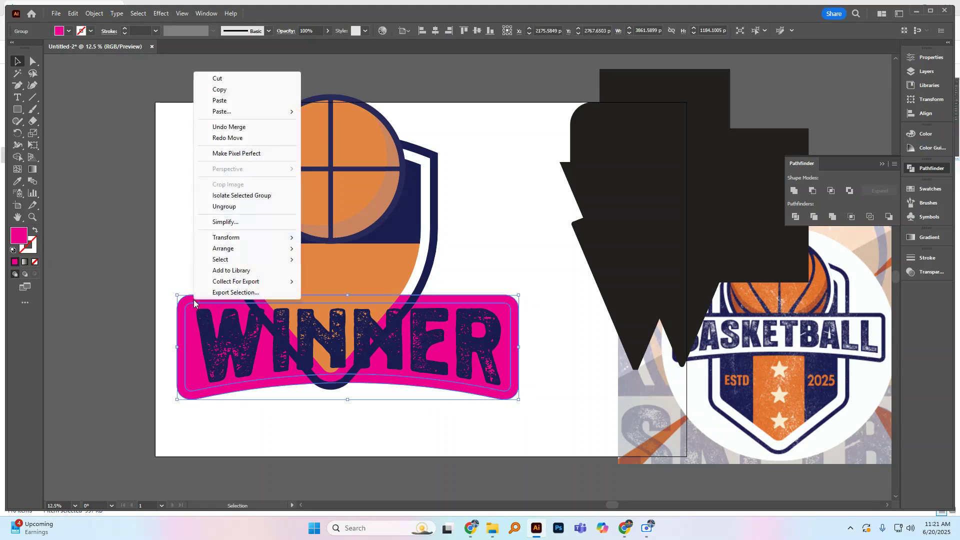
left_click(228, 209)
Step: Try moving the banner's ungrouped pieces away from the lettering, and undo the moves
left_click(179, 266)
left_click_drag(275, 298, 454, 251)
left_click_drag(188, 301, 139, 243)
key("ctrl+z")
key("ctrl+z")
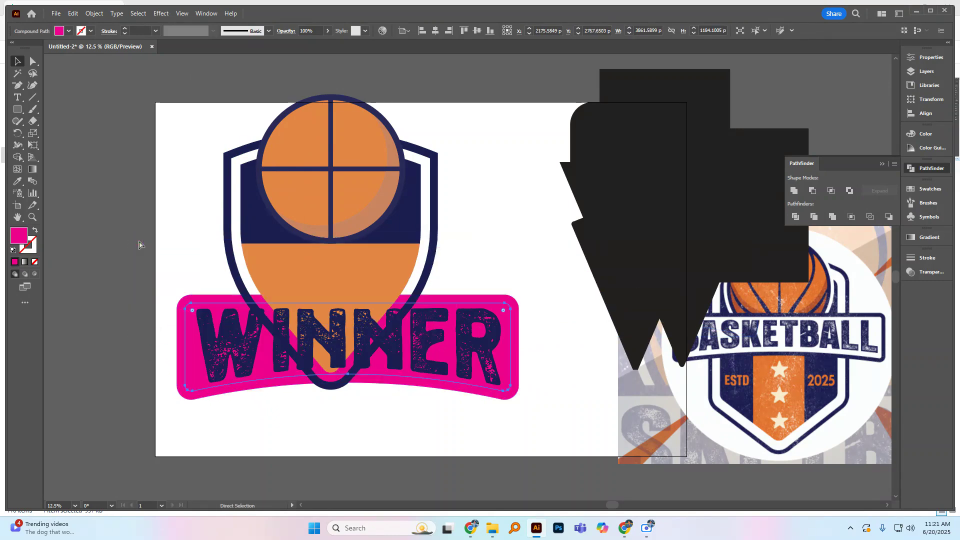
Step: Recolour the banner's inner panel white
left_click(186, 276)
left_click(193, 334)
key("i")
left_click(166, 171)
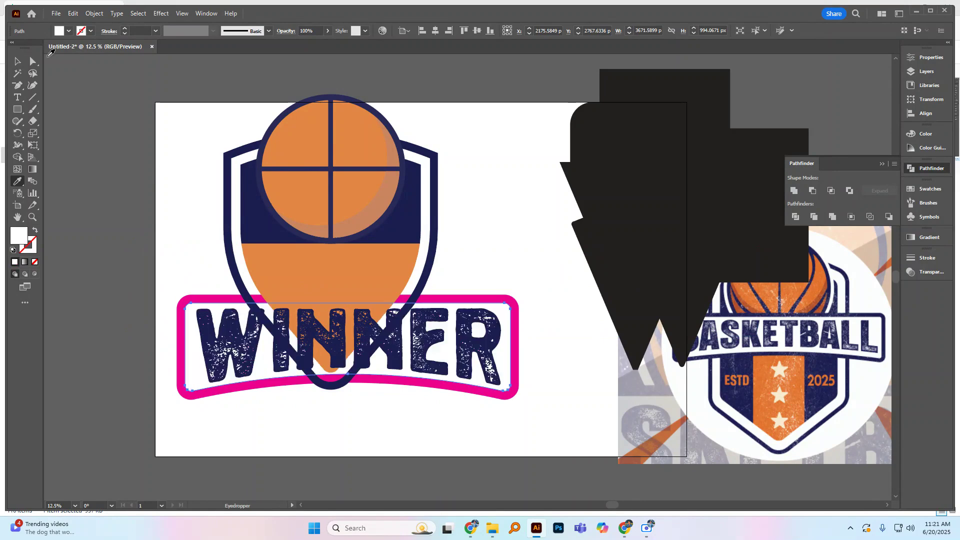
key("v")
left_click(197, 248)
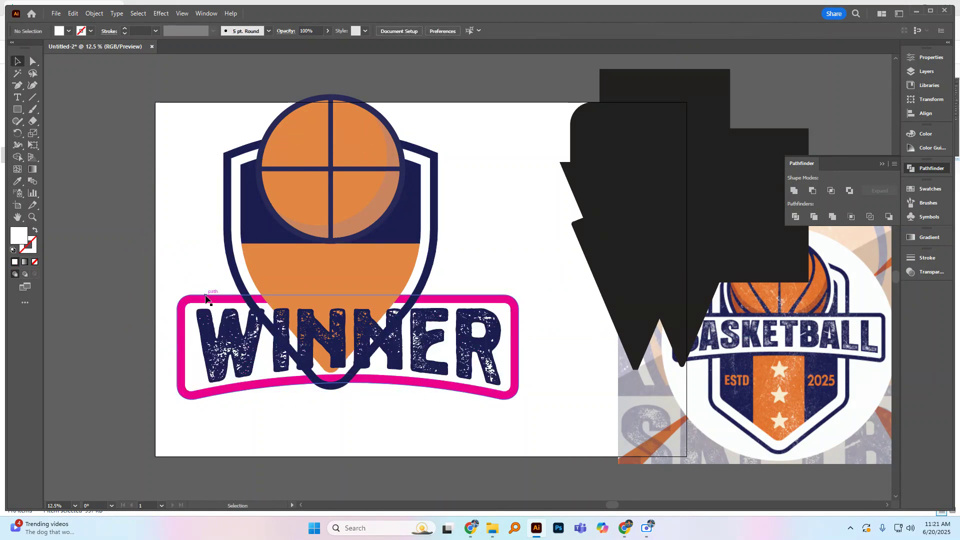
Step: Recolour the banner's magenta border with the navy sampled from the shield
left_click(209, 300)
left_click(17, 181)
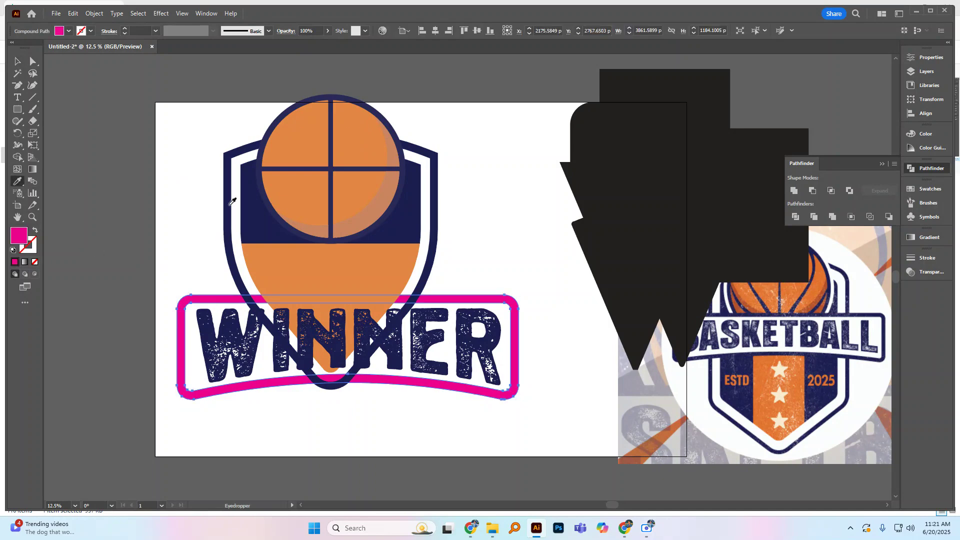
left_click(231, 195)
left_click(17, 61)
left_click(175, 244)
Step: Select the banner pieces with the lettering and align them to each other's horizontal and vertical centres
left_click_drag(155, 310, 169, 325)
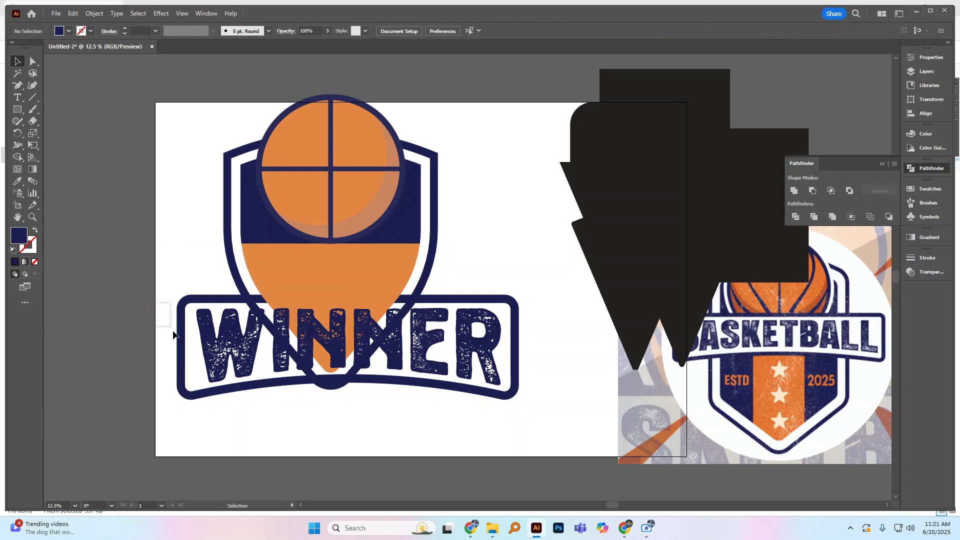
left_click_drag(190, 358, 226, 365)
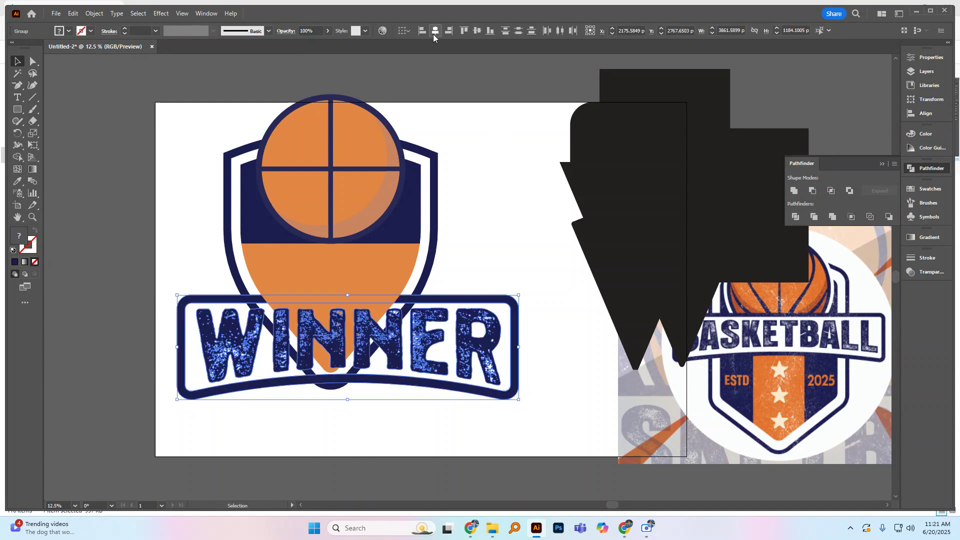
left_click(404, 30)
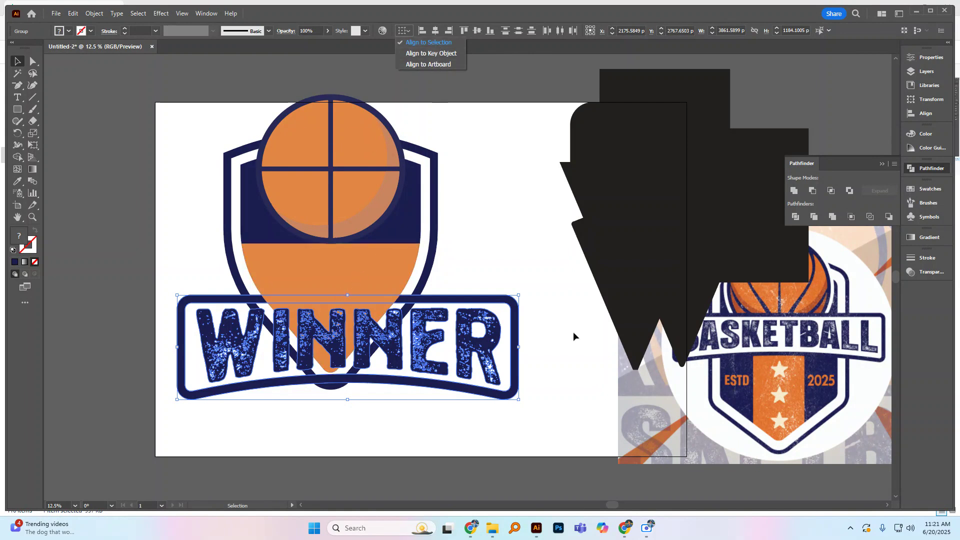
left_click(442, 45)
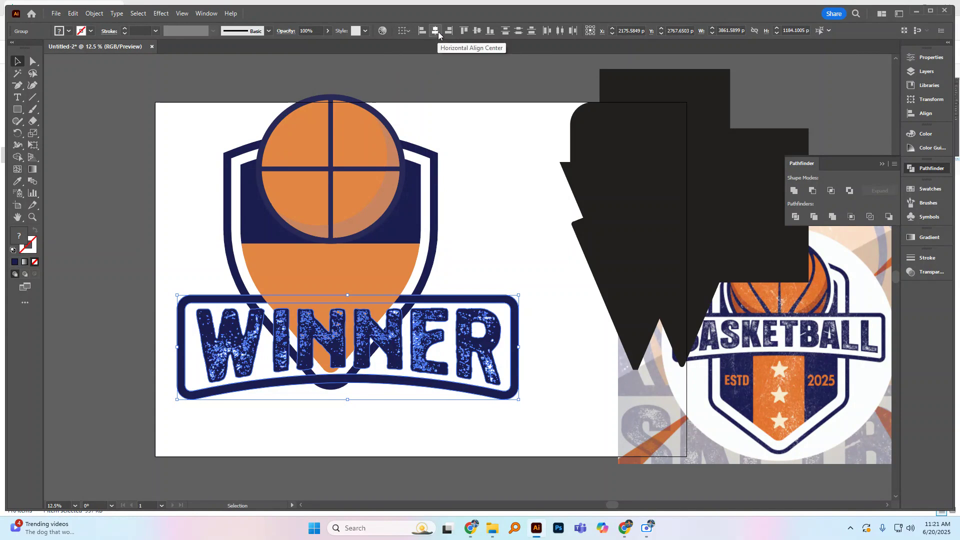
left_click(438, 31)
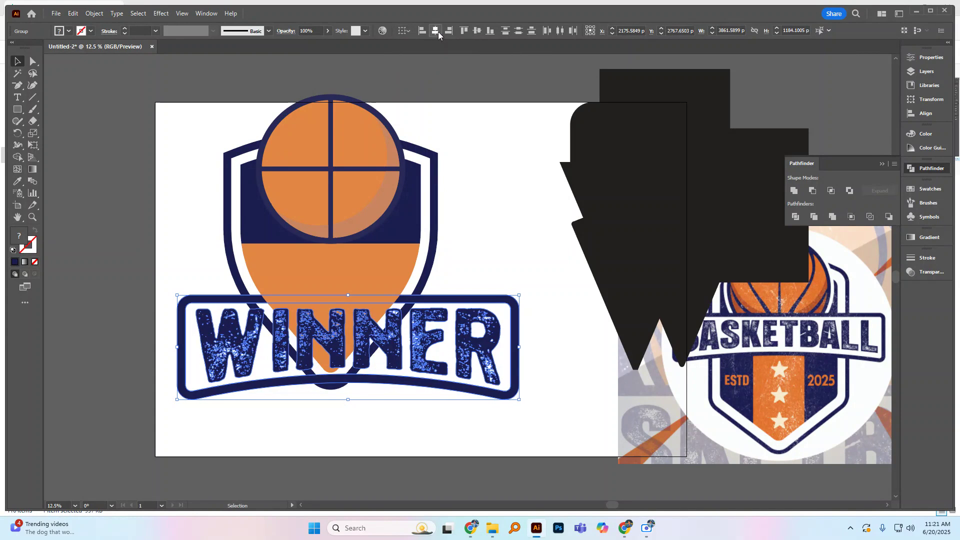
left_click(475, 34)
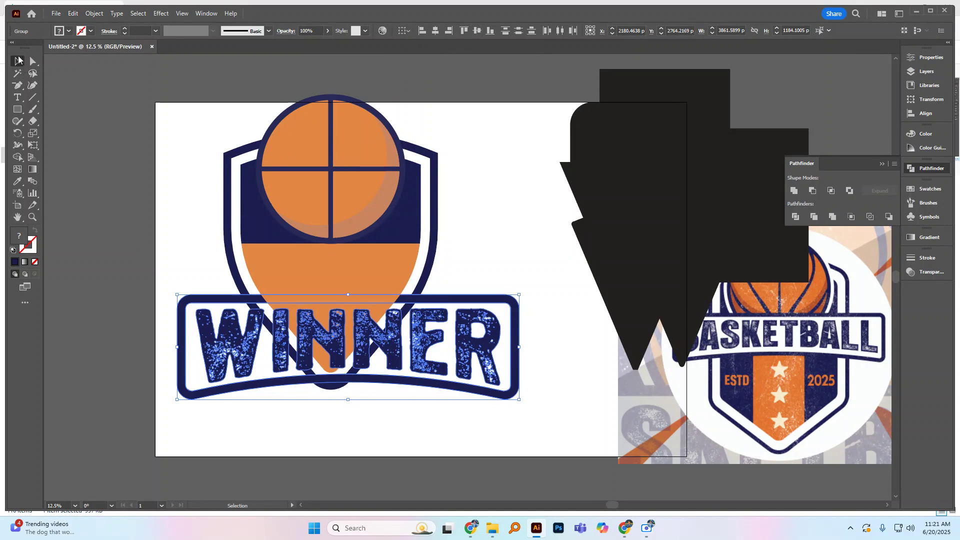
Step: Group the lettering with the banner's white panel and navy border
left_click(166, 272)
left_click(202, 350)
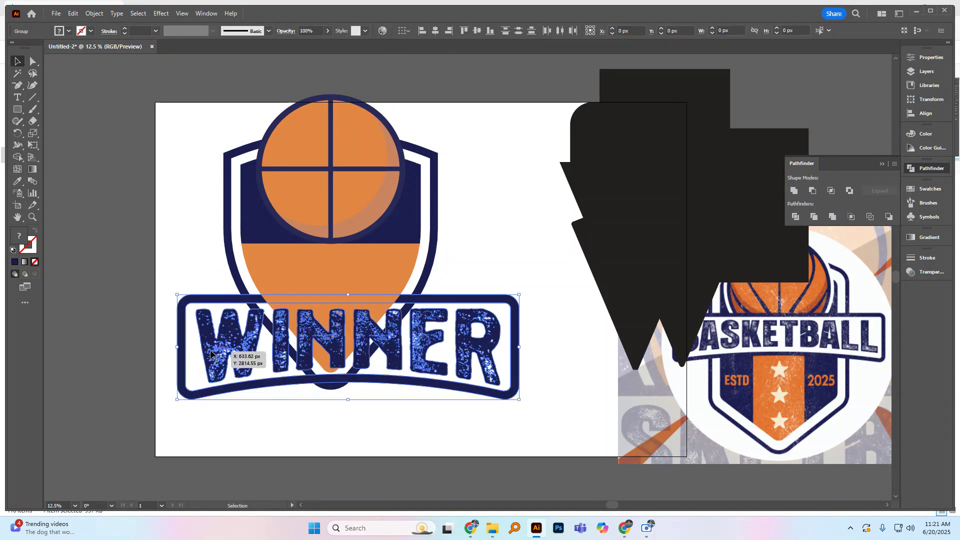
key("ctrl+g")
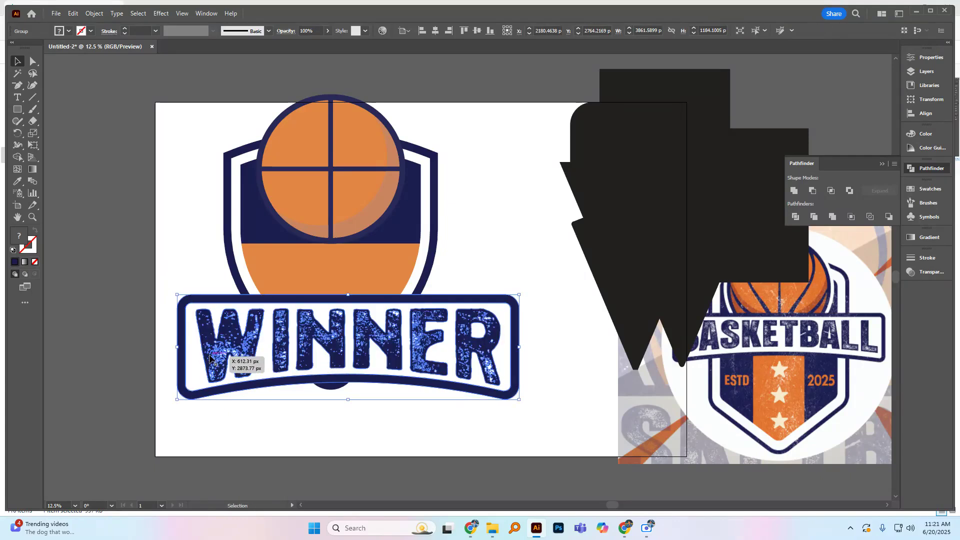
Step: Move the banner group up across the middle of the shield and scale it down slightly
left_click_drag(275, 367, 270, 257)
mouse_move(271, 271)
left_mouse_down()
mouse_move(260, 244)
mouse_move(261, 265)
left_mouse_up()
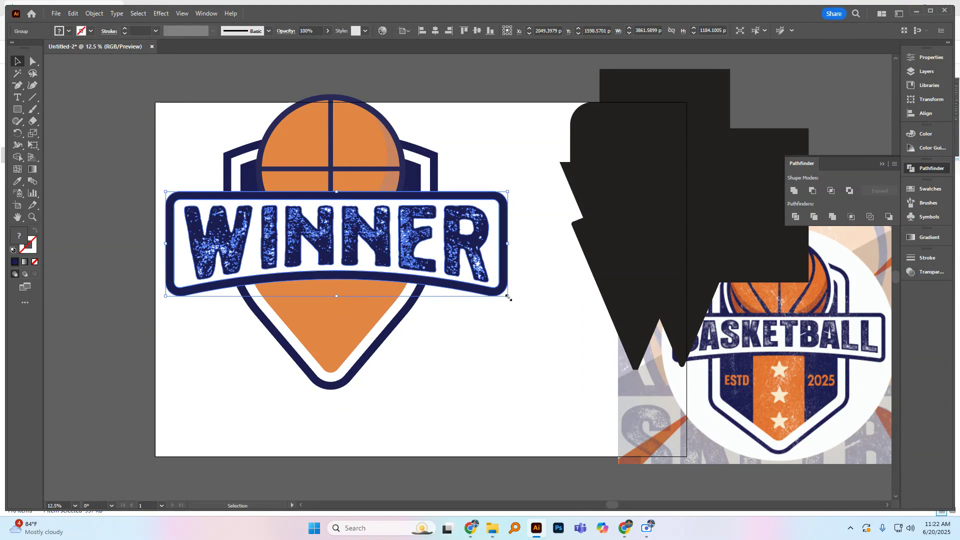
left_click_drag(508, 297, 495, 290)
left_click_drag(444, 263, 441, 251)
left_click(493, 315)
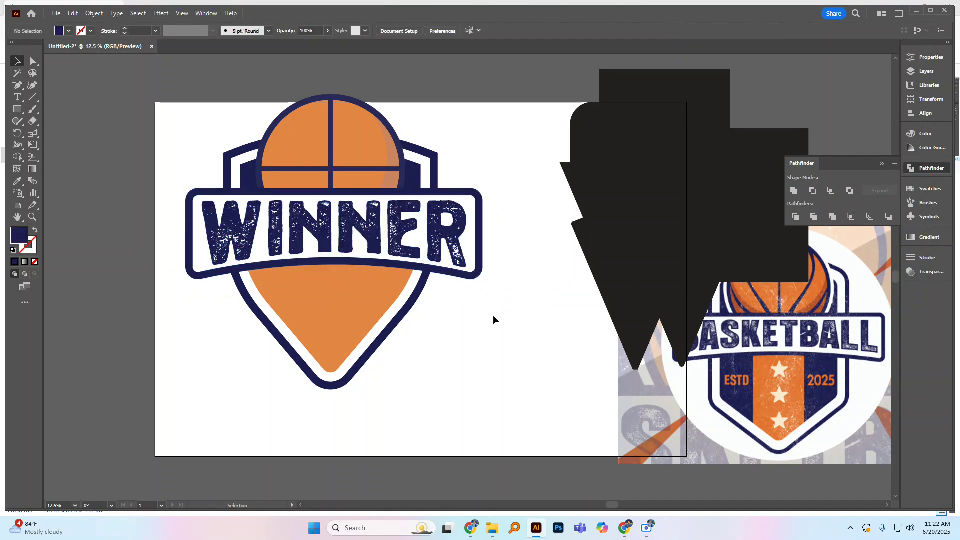
Step: Draw a navy five-pointed star about 572 px wide and 544 px high beside the shield's lower left
left_click(18, 109)
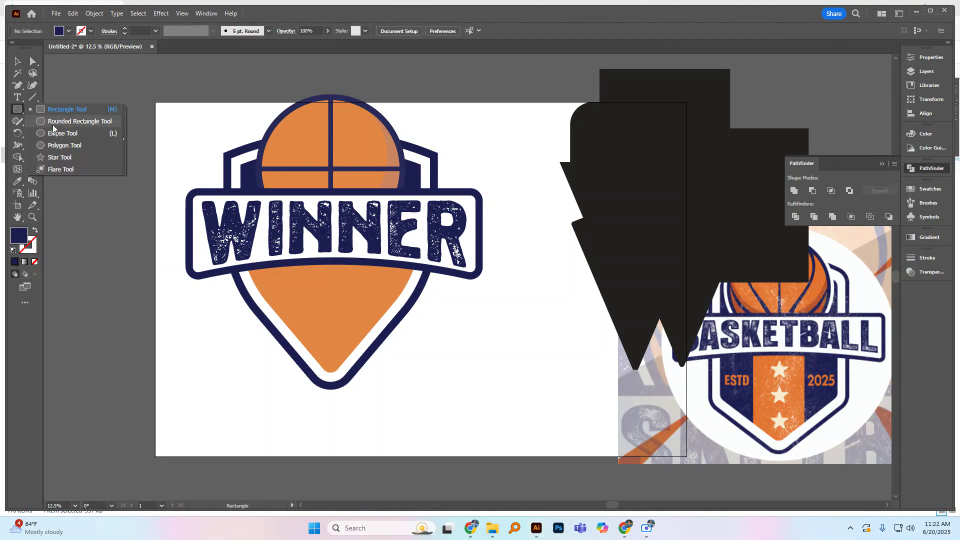
left_click(47, 159)
left_click_drag(210, 366, 227, 389)
Step: Round the star's corners and place it on the orange section of the shield below the banner
key("a")
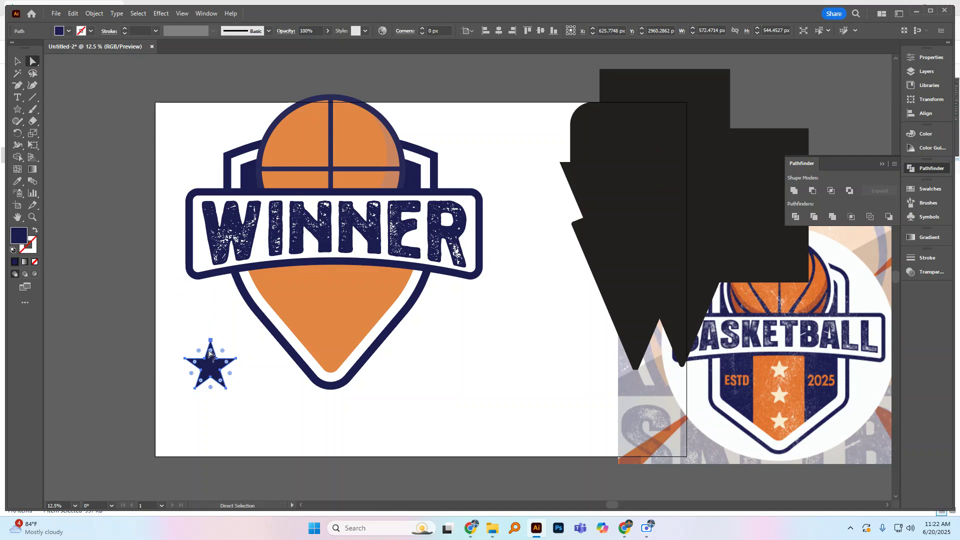
left_click_drag(211, 350, 337, 300)
left_click(18, 62)
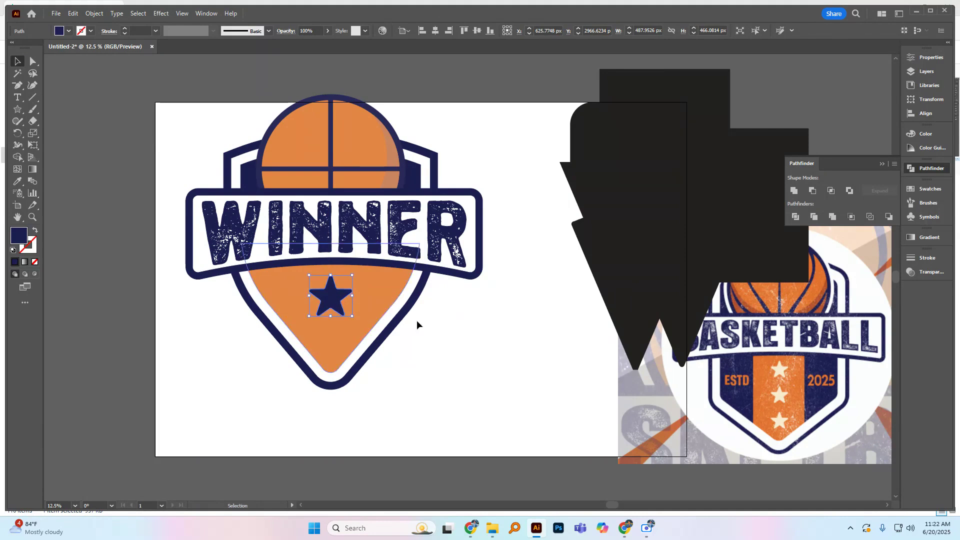
left_click(442, 331)
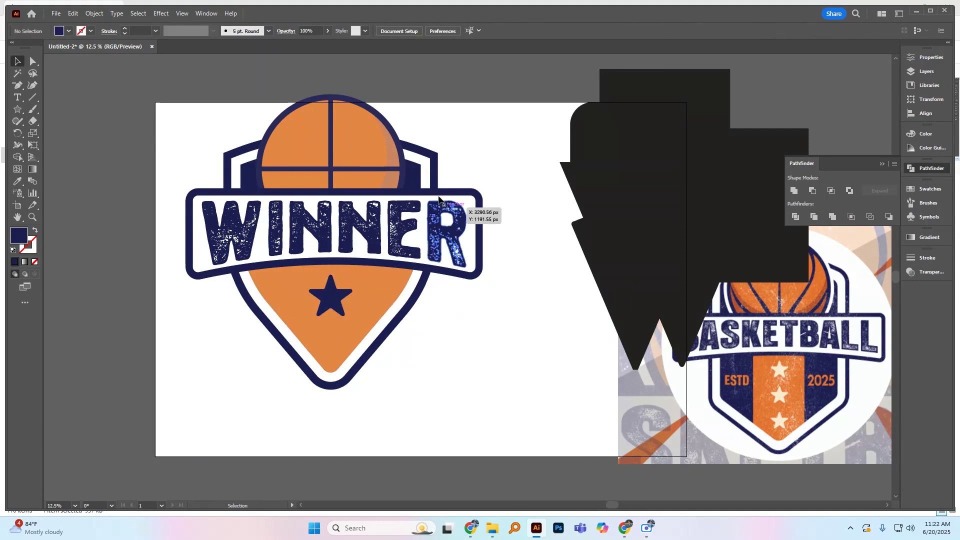
left_click(413, 178)
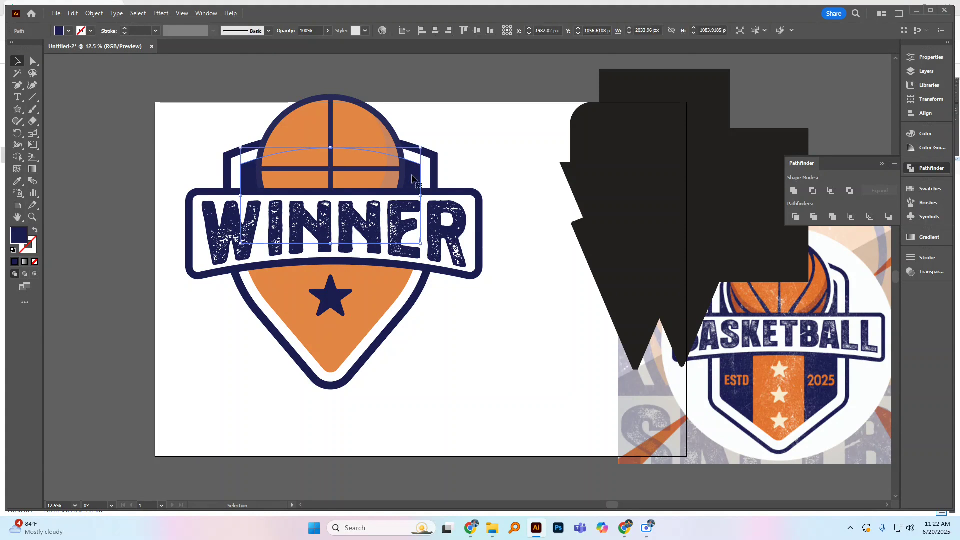
left_click(480, 168)
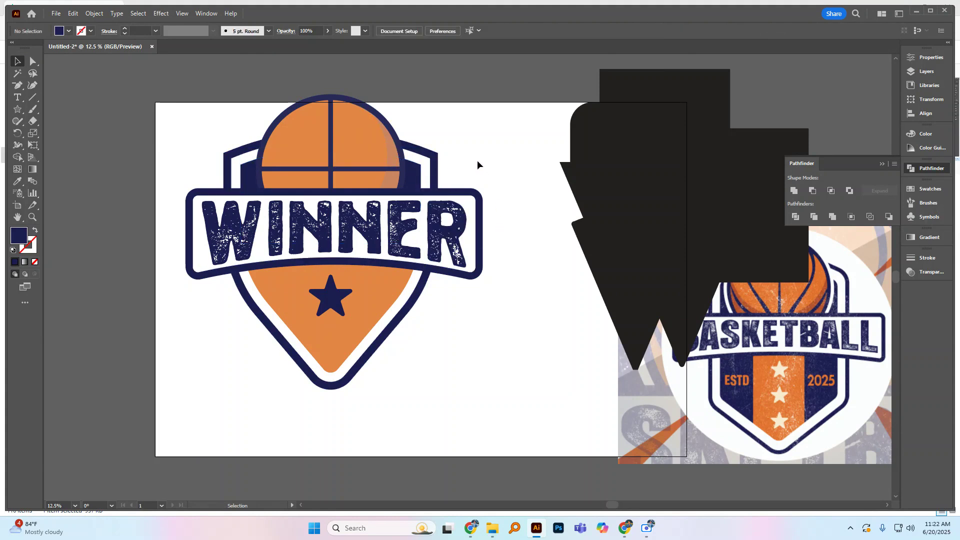
left_click(373, 140)
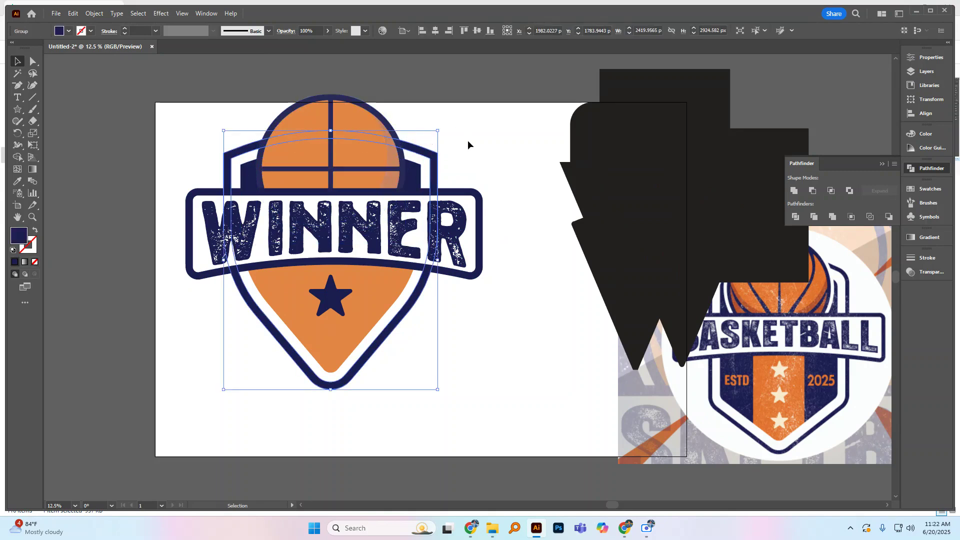
left_click(467, 140)
Step: Nudge the star slightly to the left within the shield's orange section
left_click_drag(334, 302, 333, 303)
left_click(376, 64)
left_click(371, 125)
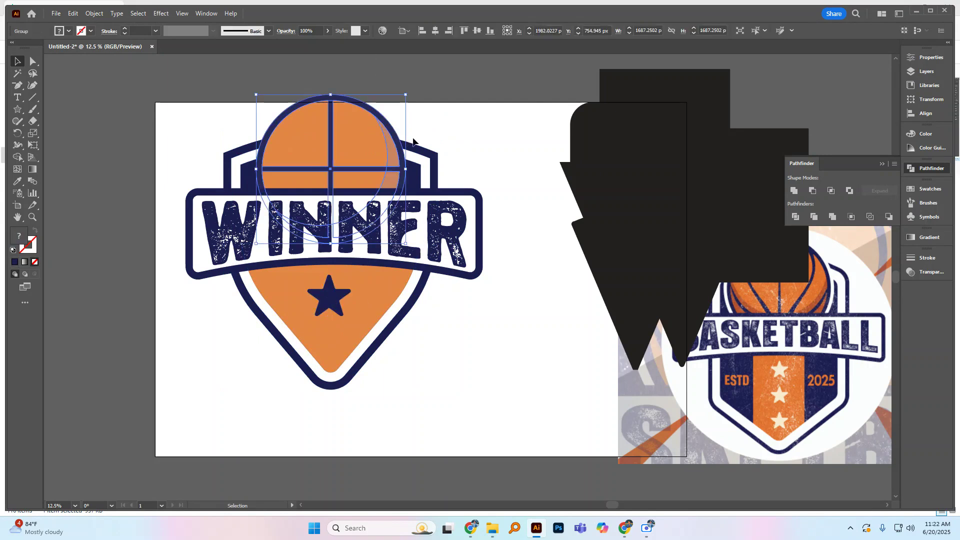
left_click(466, 126)
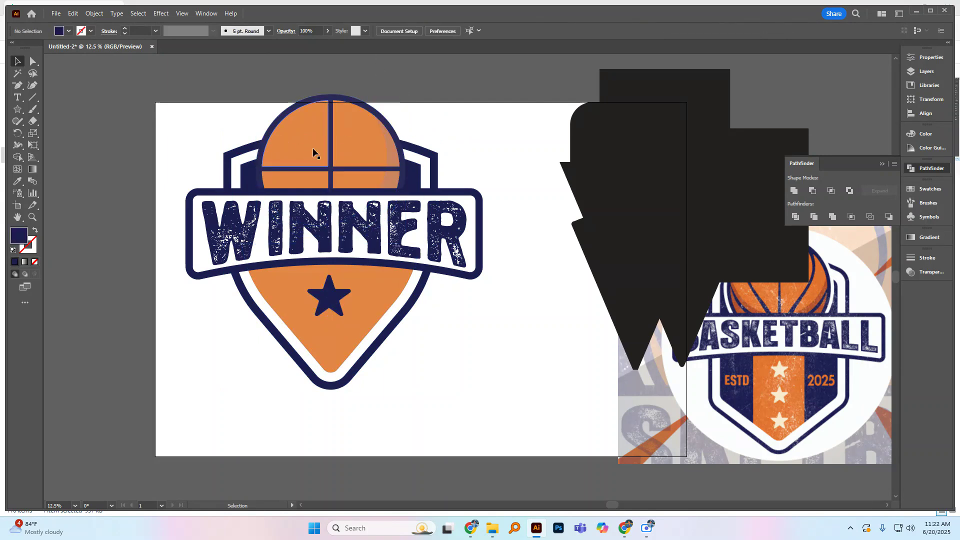
Step: Offset the paths of the basketball group outward by 50 px
left_click(323, 159)
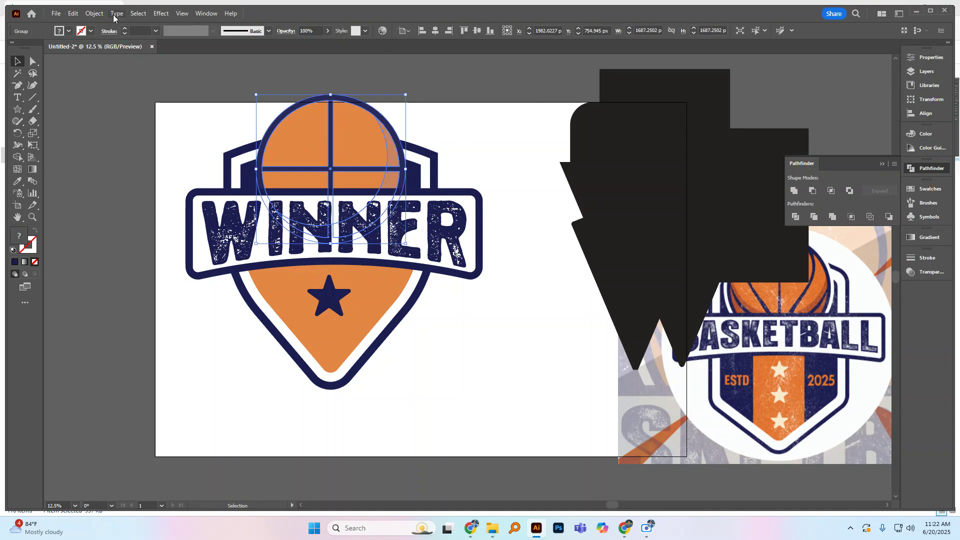
left_click(101, 15)
mouse_move(107, 268)
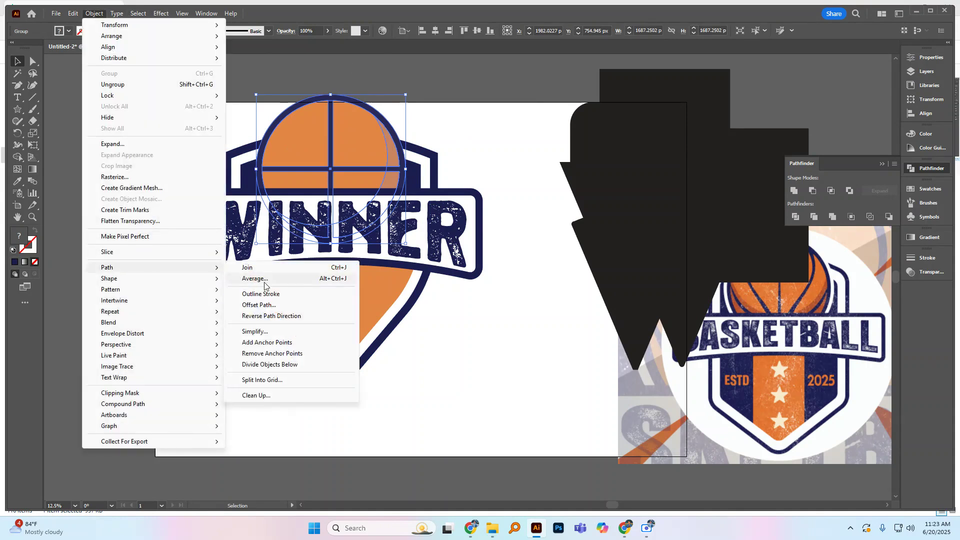
left_click(260, 305)
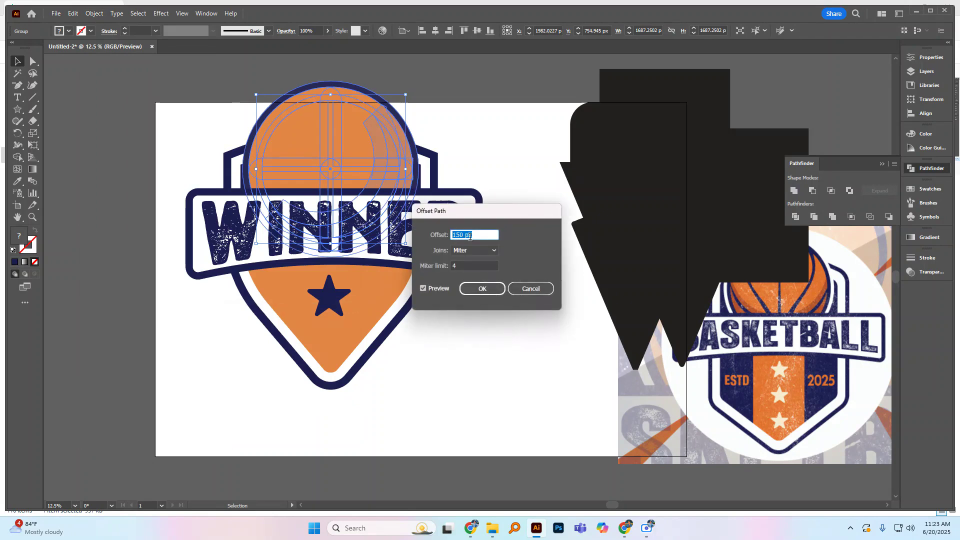
type("20")
left_click(424, 289)
left_click(424, 289)
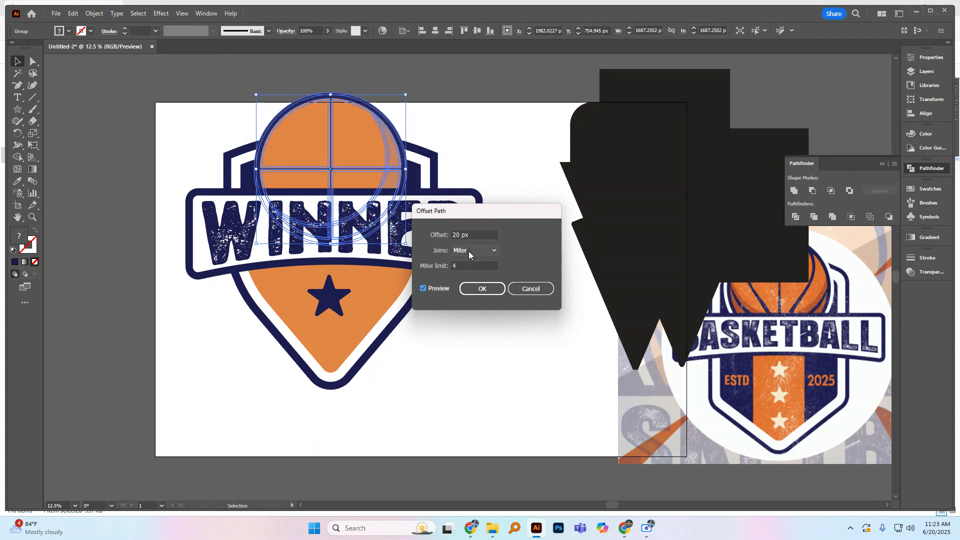
double_click(451, 235)
type("50")
left_click(424, 289)
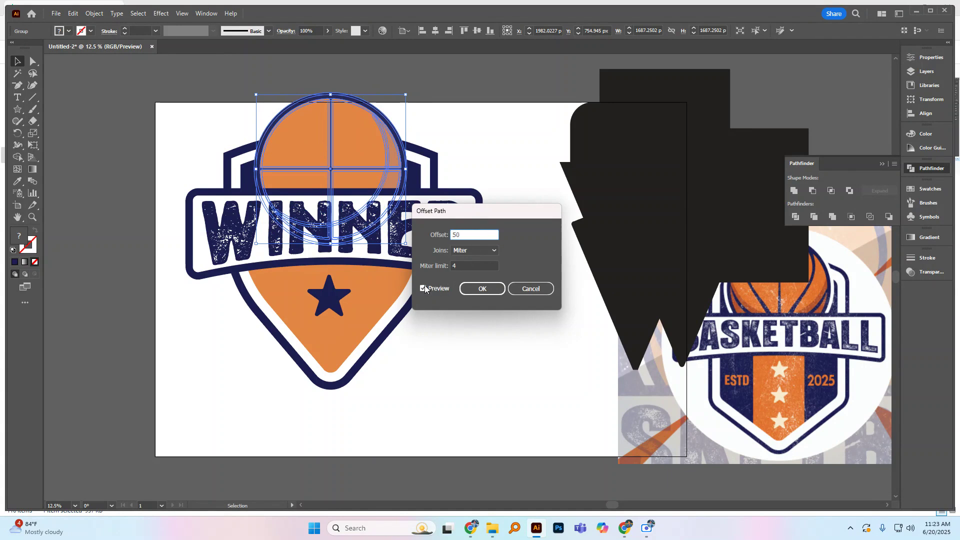
left_click(424, 288)
left_click(479, 289)
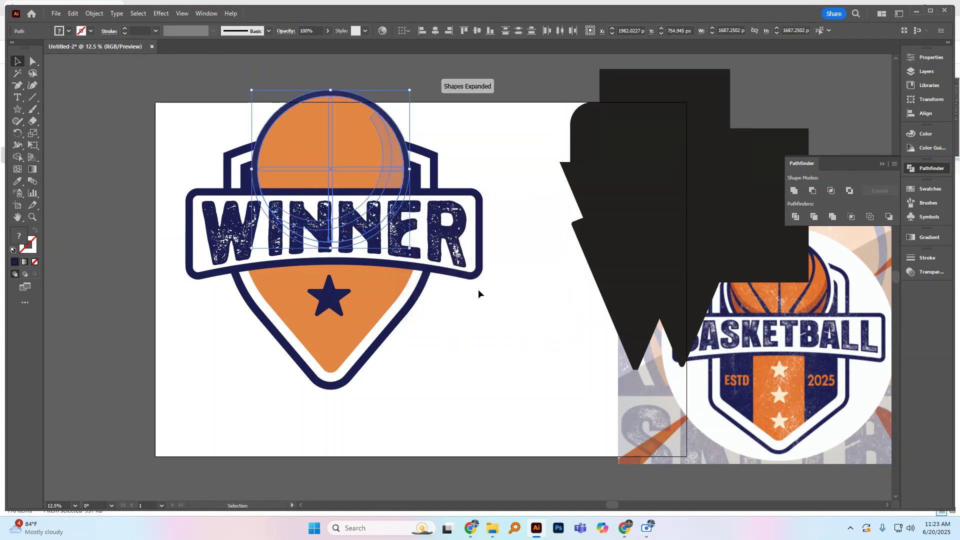
Step: Unite the basketball's offset paths into a single circle in front of the badge and fill it with black
left_click(478, 289)
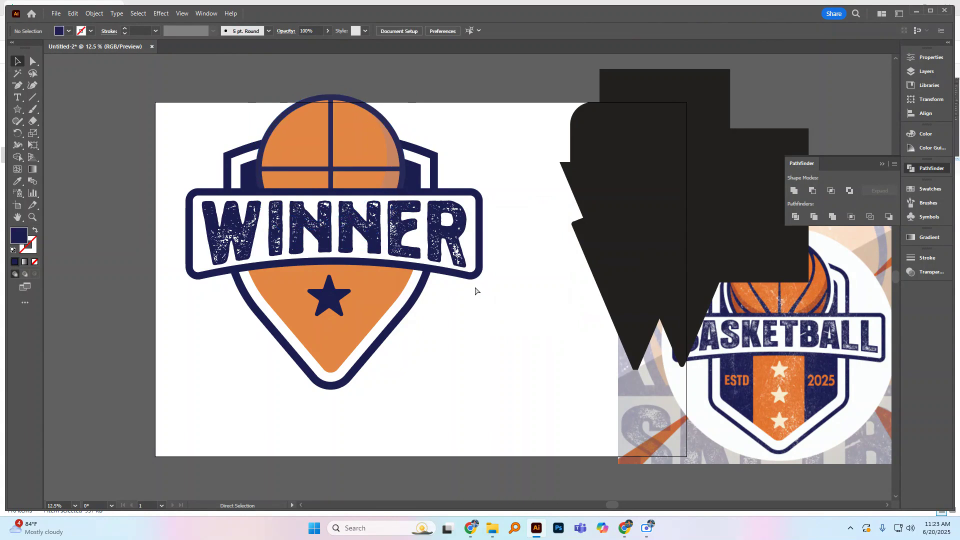
key("ctrl+z")
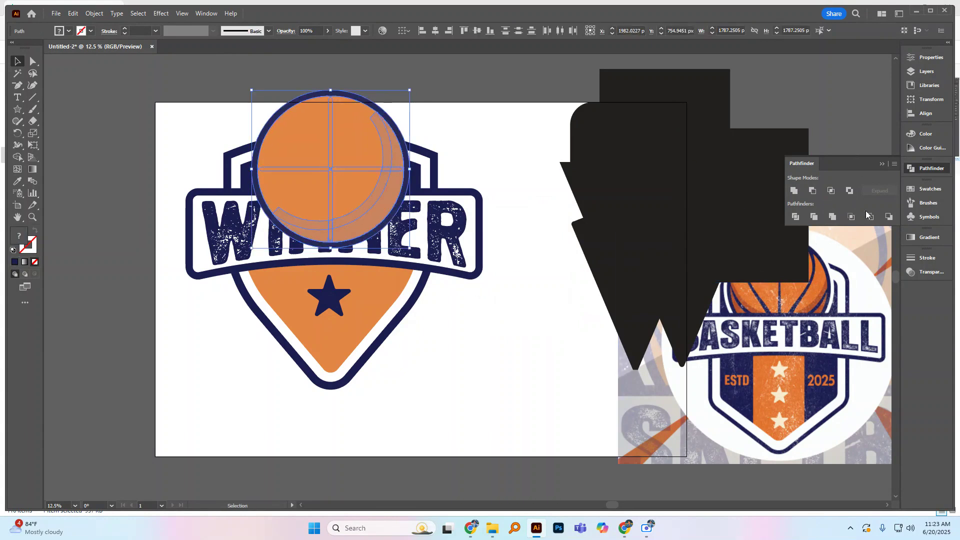
left_click(833, 217)
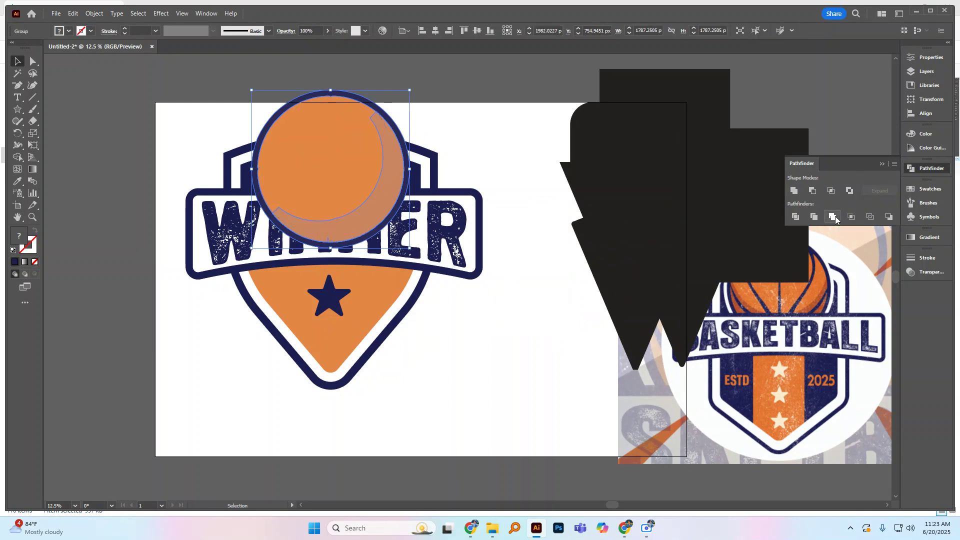
left_click(795, 192)
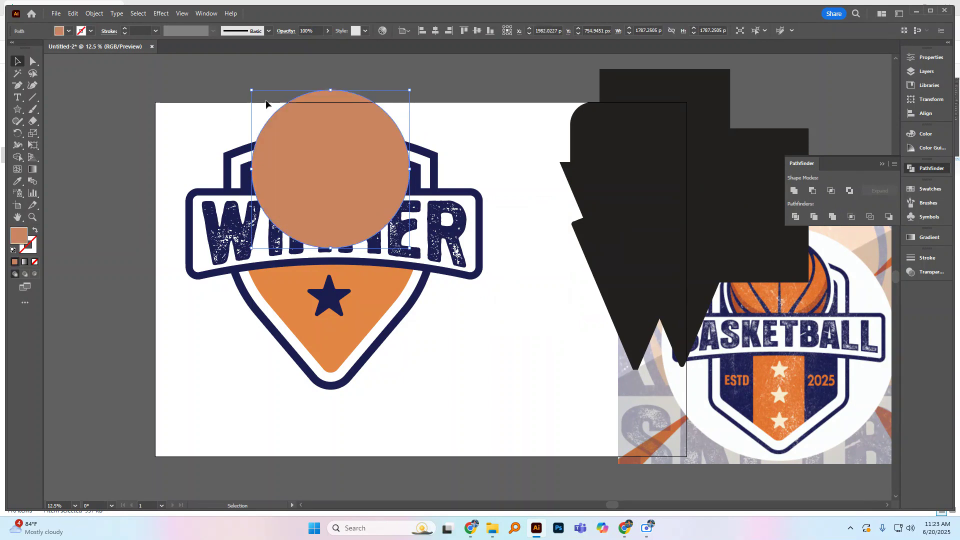
left_click(70, 31)
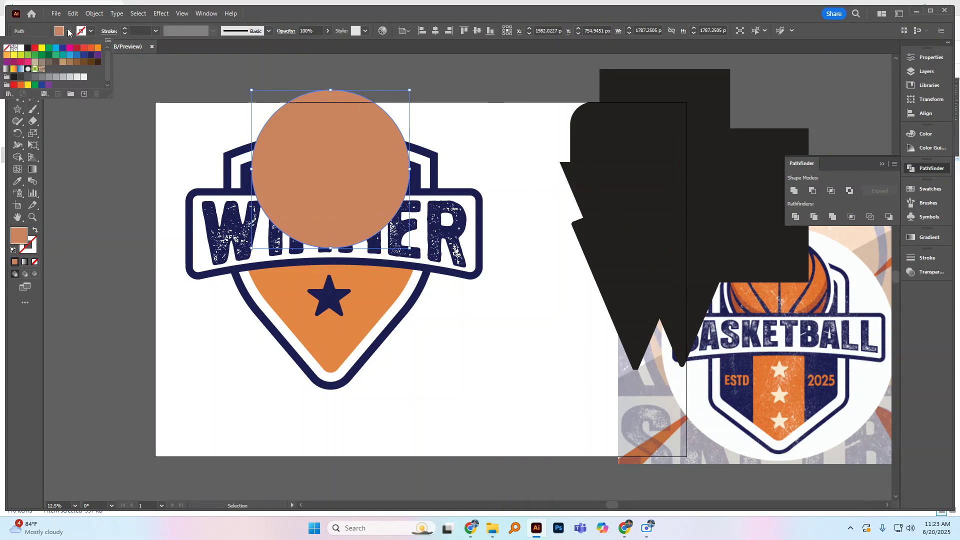
left_click(28, 48)
left_click(452, 108)
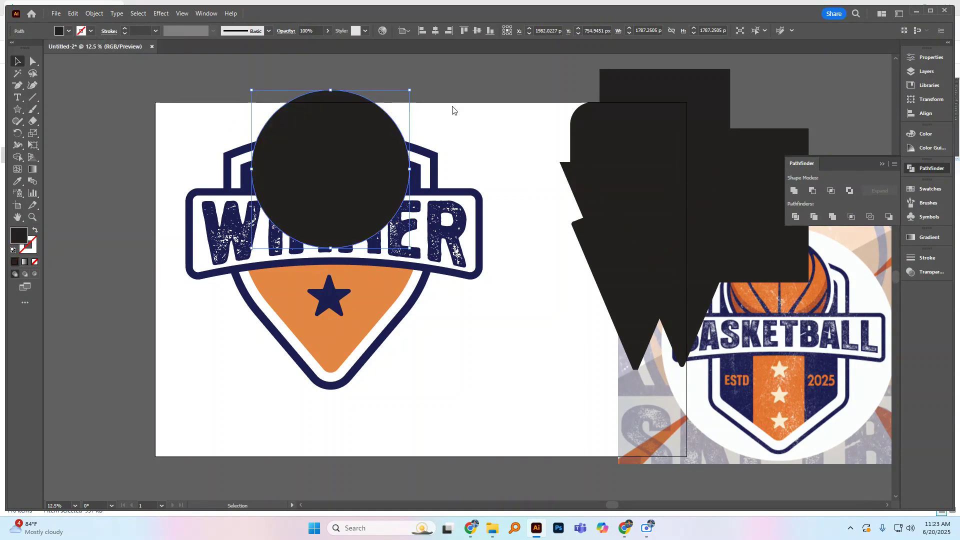
left_click(445, 104)
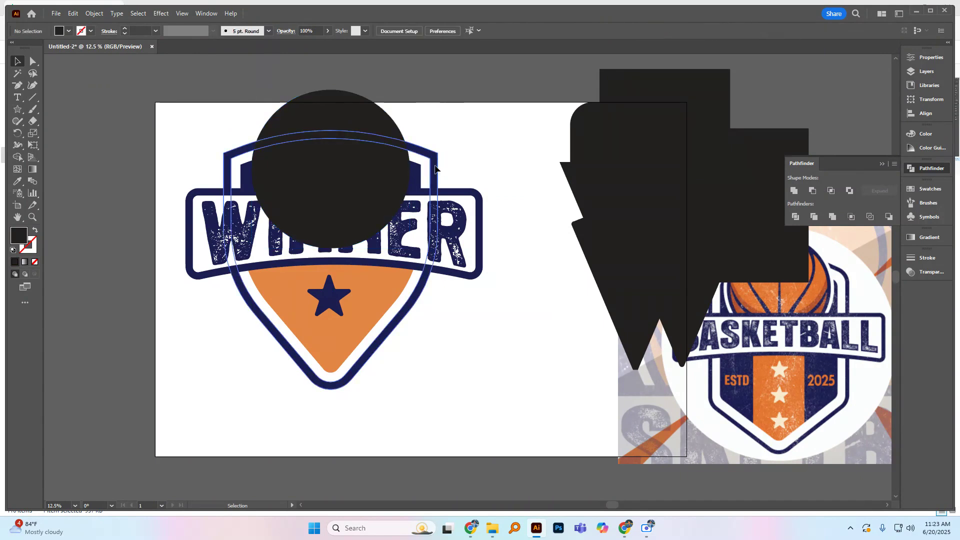
Step: Add an opacity mask to the shield outline group with Clip turned off
left_click(419, 172)
key("a")
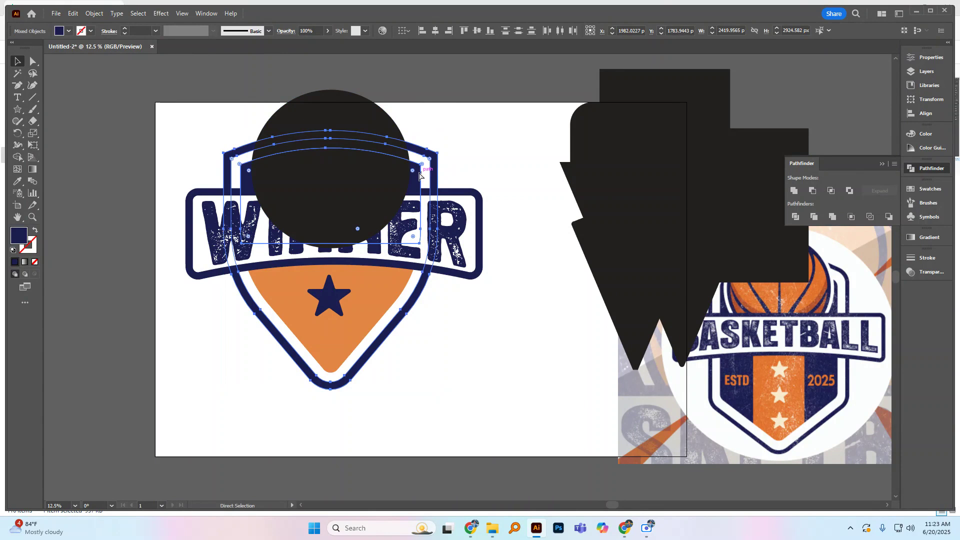
key("v")
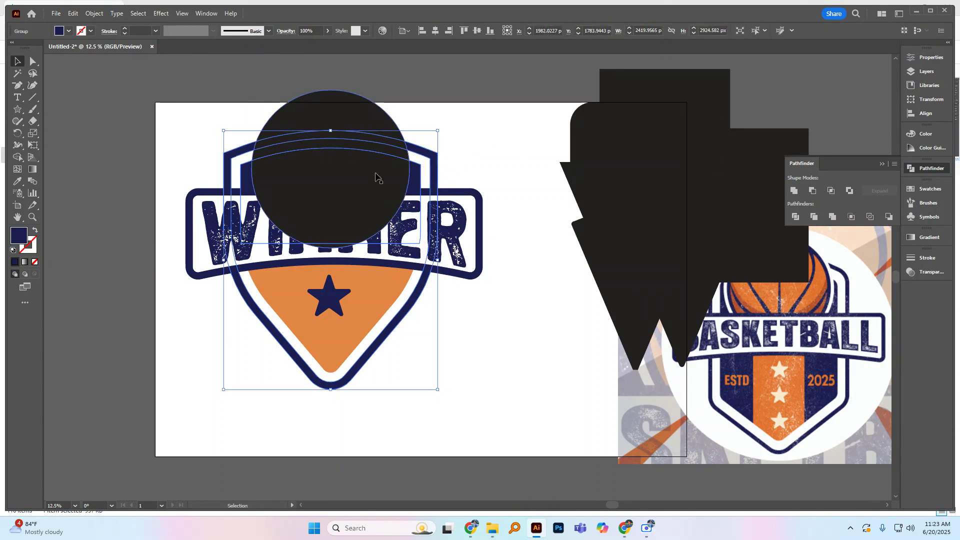
left_click(210, 14)
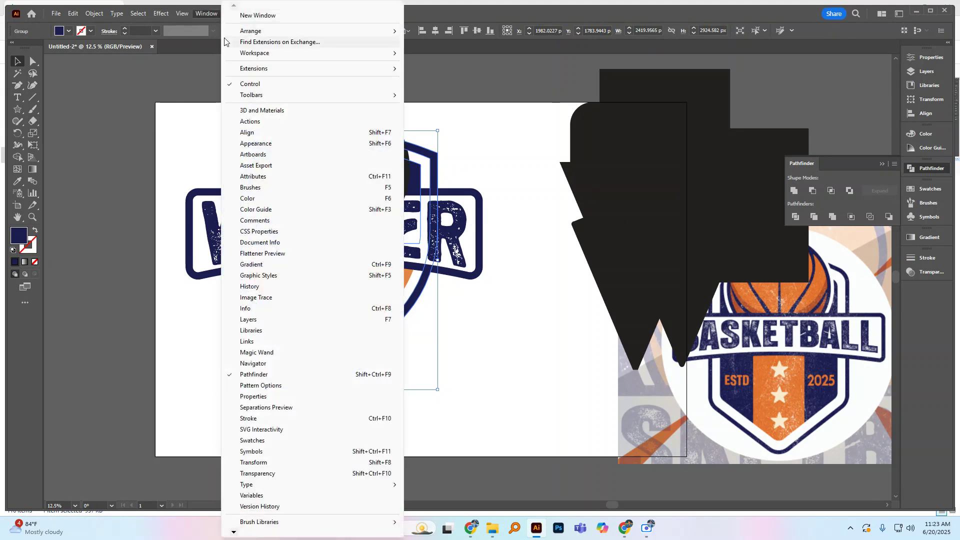
left_click(272, 474)
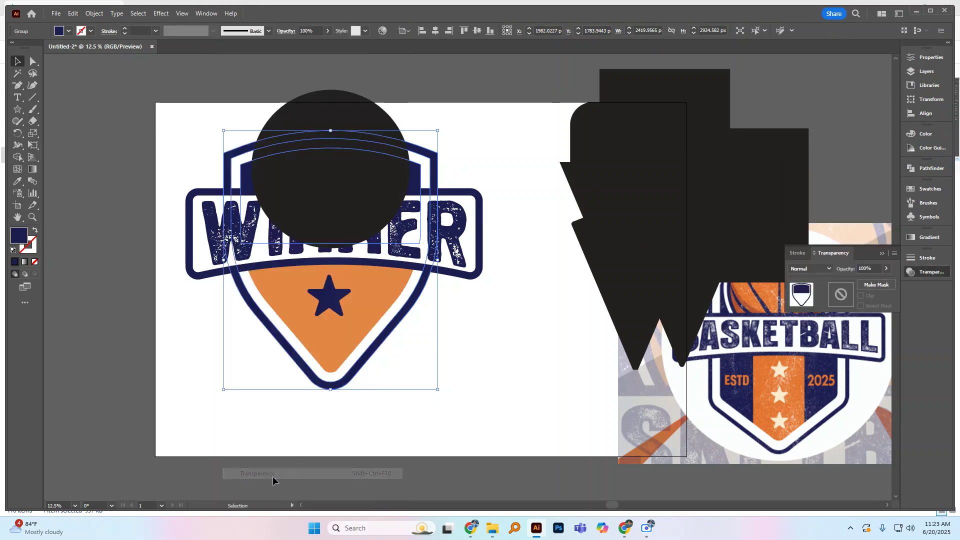
left_click(935, 275)
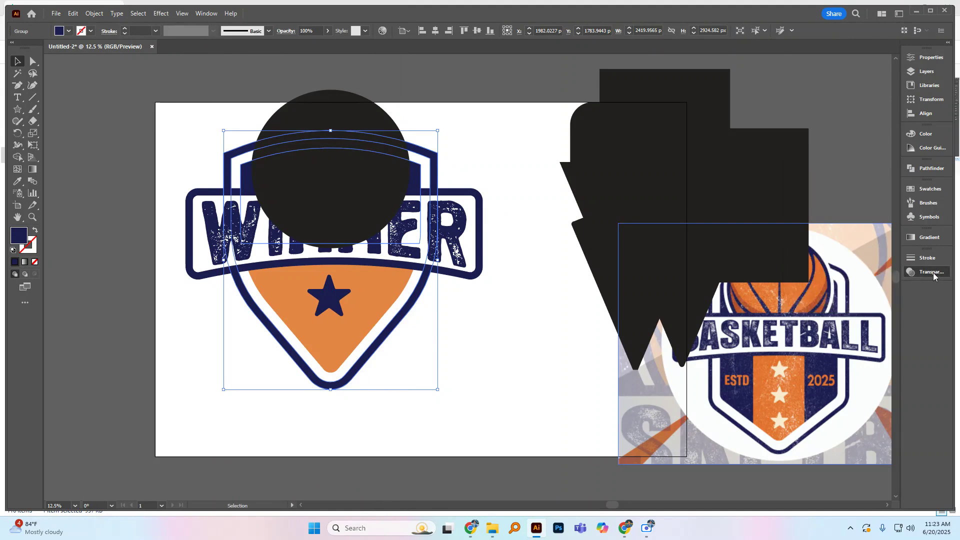
left_click(935, 276)
left_click(482, 174)
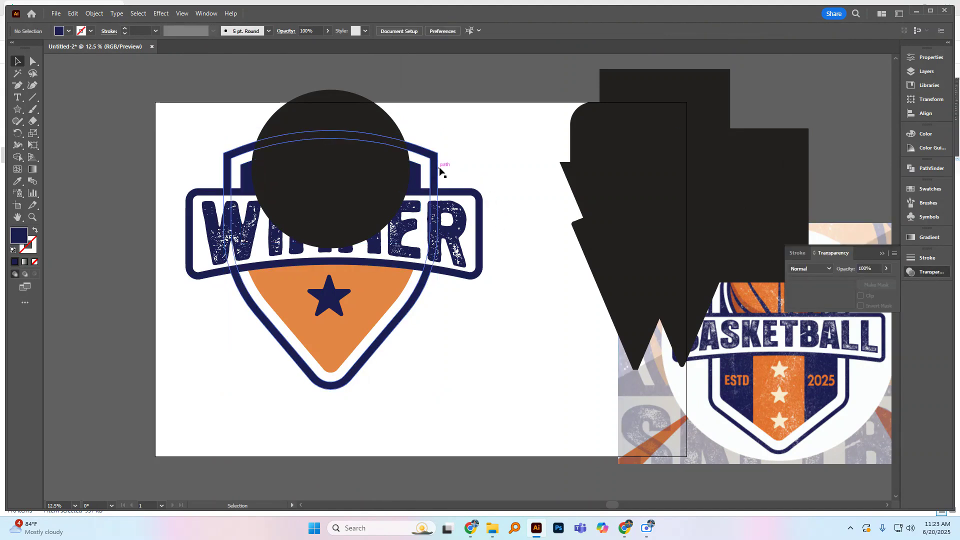
left_click(437, 168)
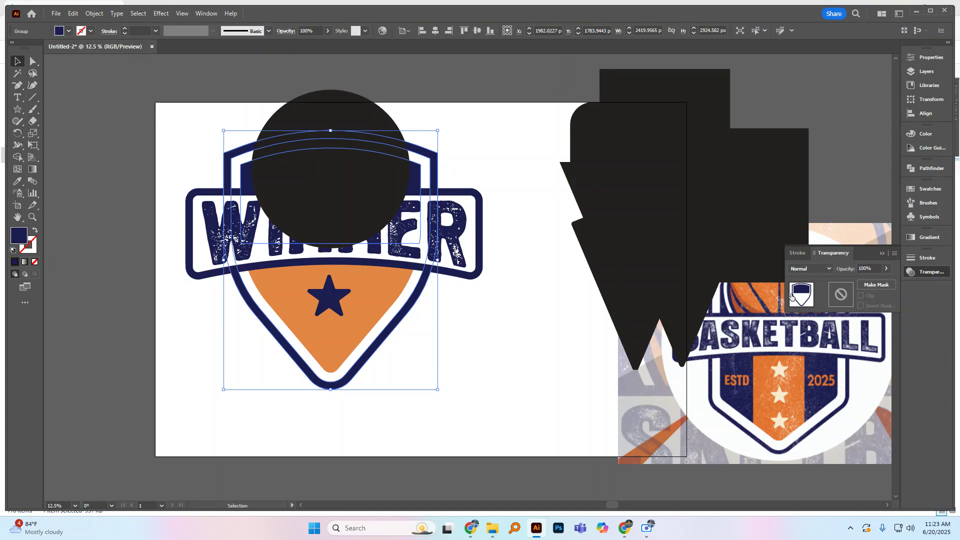
left_click(875, 285)
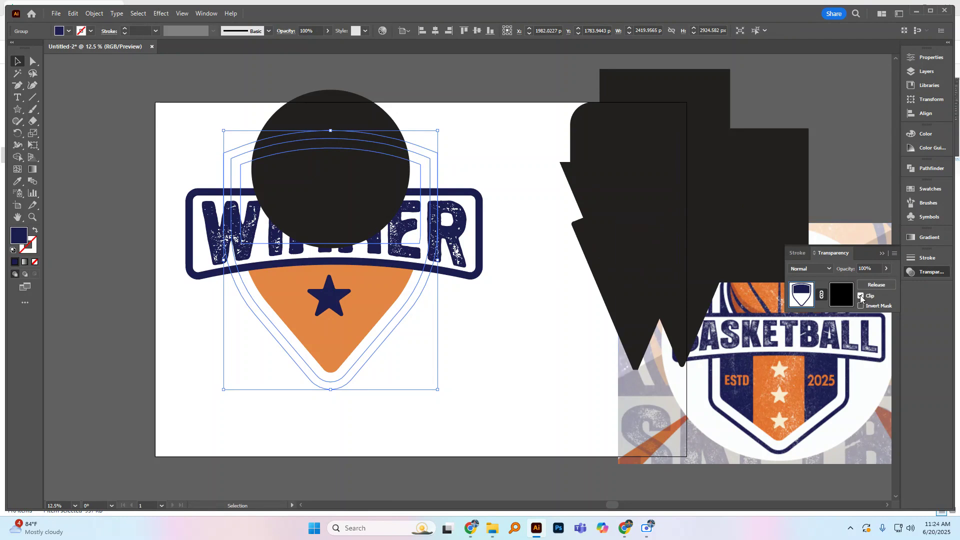
left_click(861, 296)
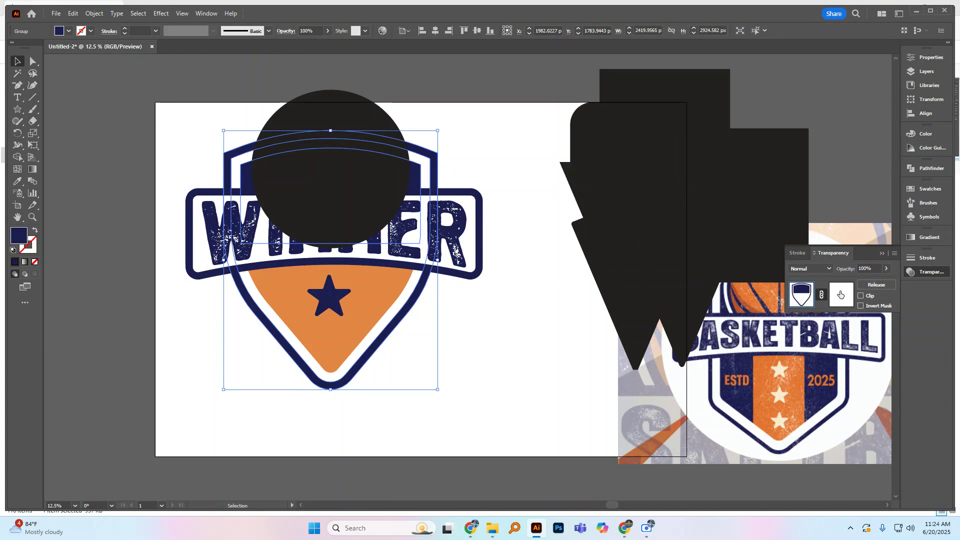
Step: Cut the black circle covering the basketball out of the artwork
left_click(388, 135)
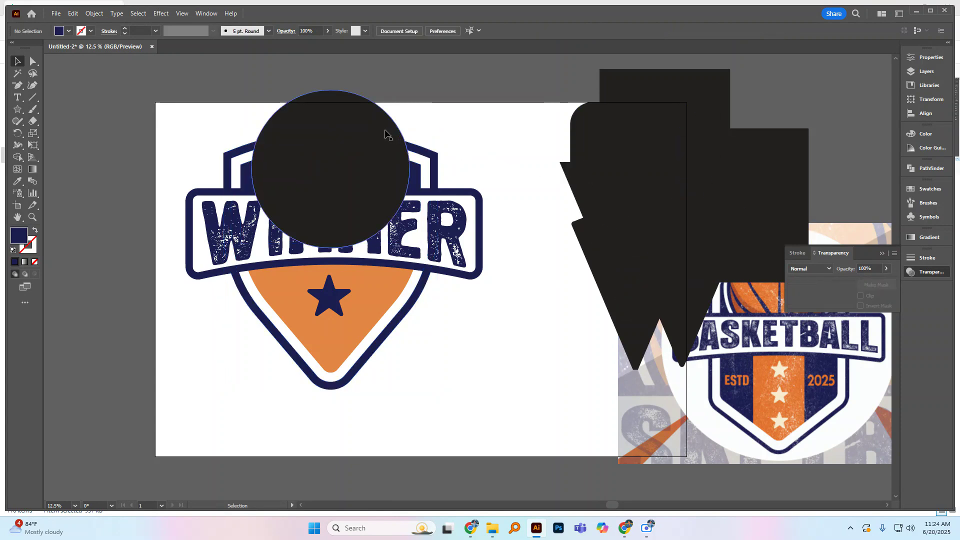
left_click(459, 119)
left_click(388, 139)
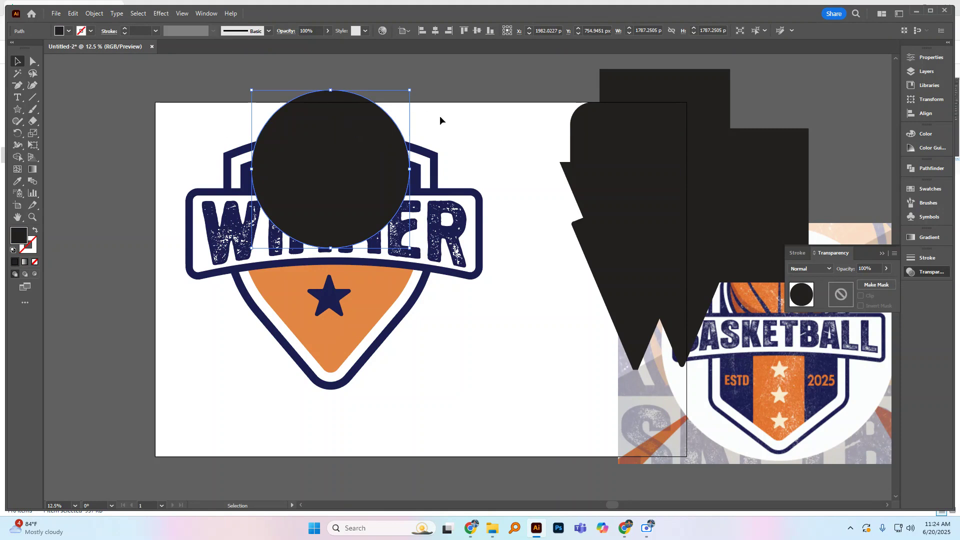
key("a")
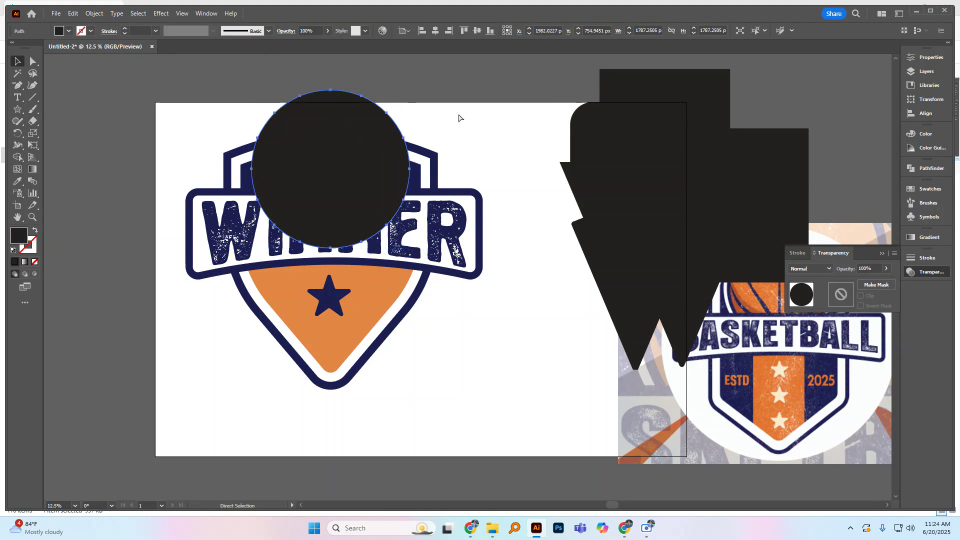
key("Delete")
key("v")
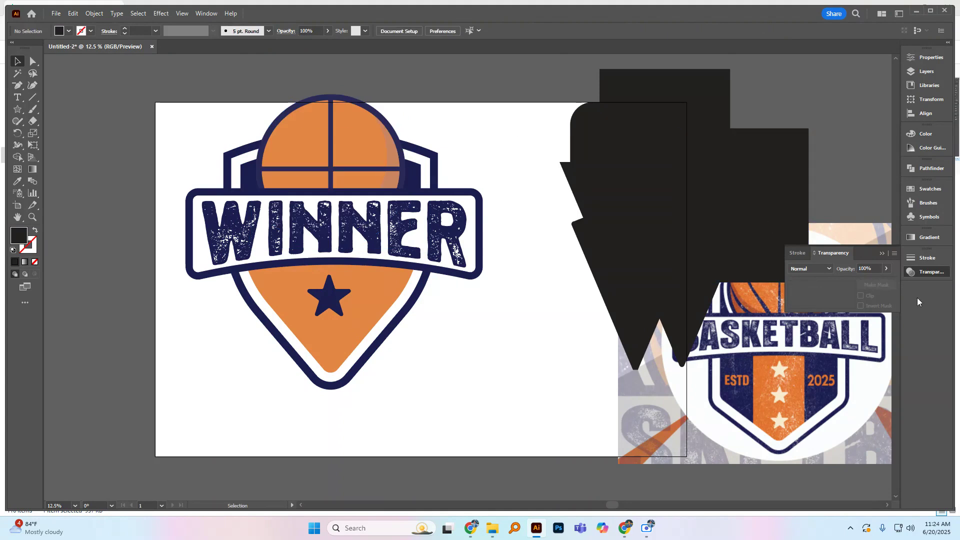
Step: Paste the black circle in place into the shield group's opacity mask and return to editing the artwork
left_click(424, 158)
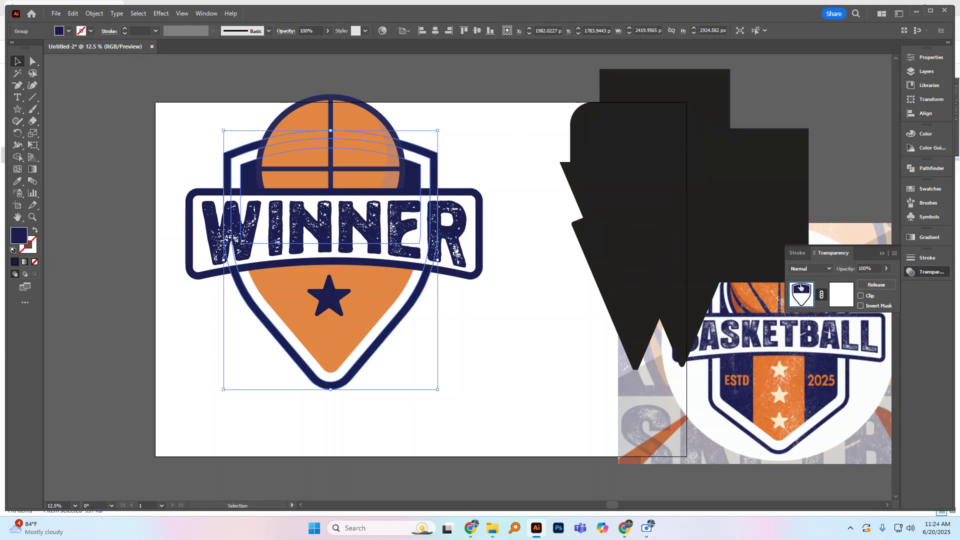
left_click(841, 298)
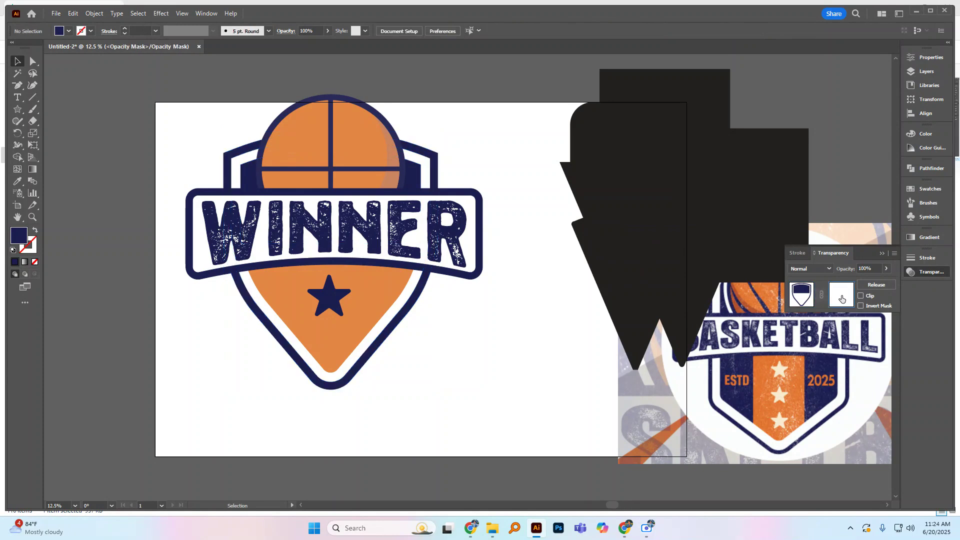
key("ctrl+f")
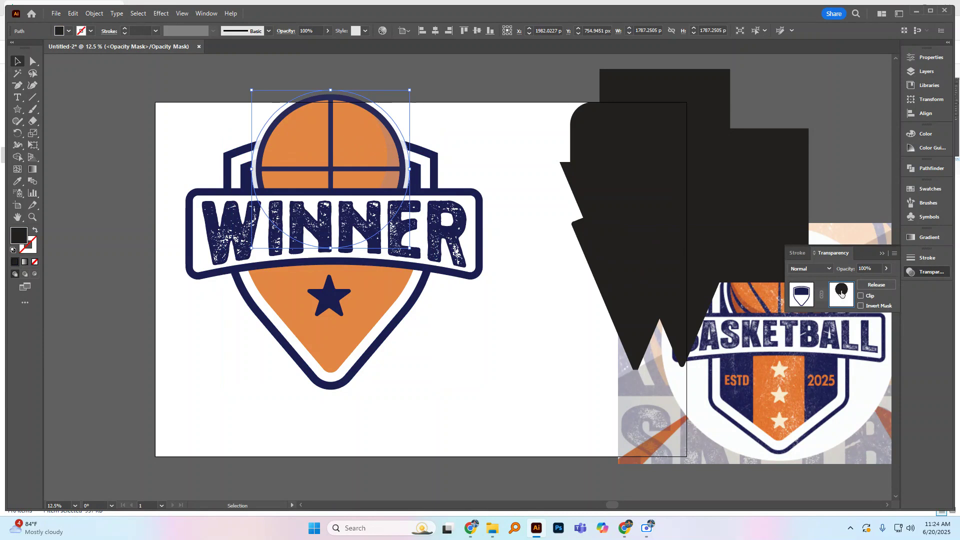
left_click(803, 297)
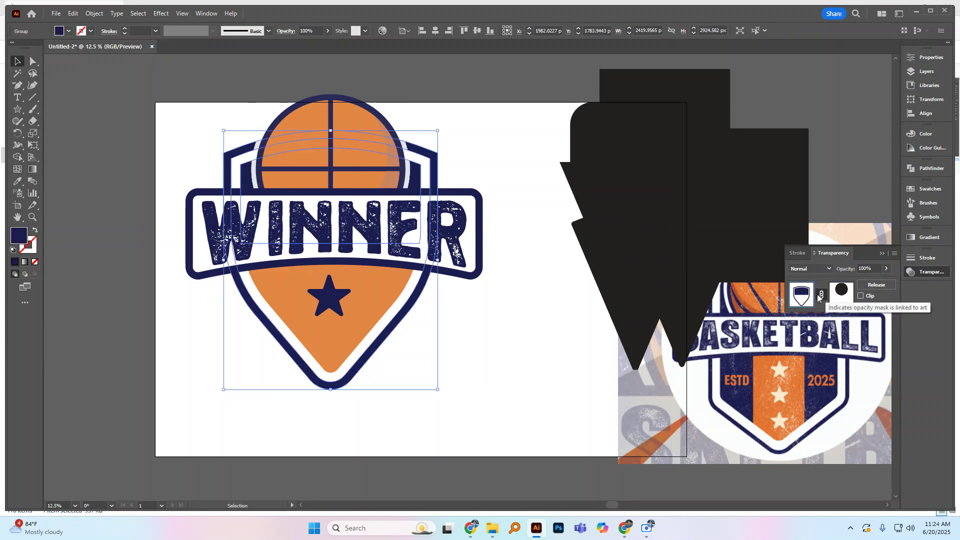
left_click(450, 163)
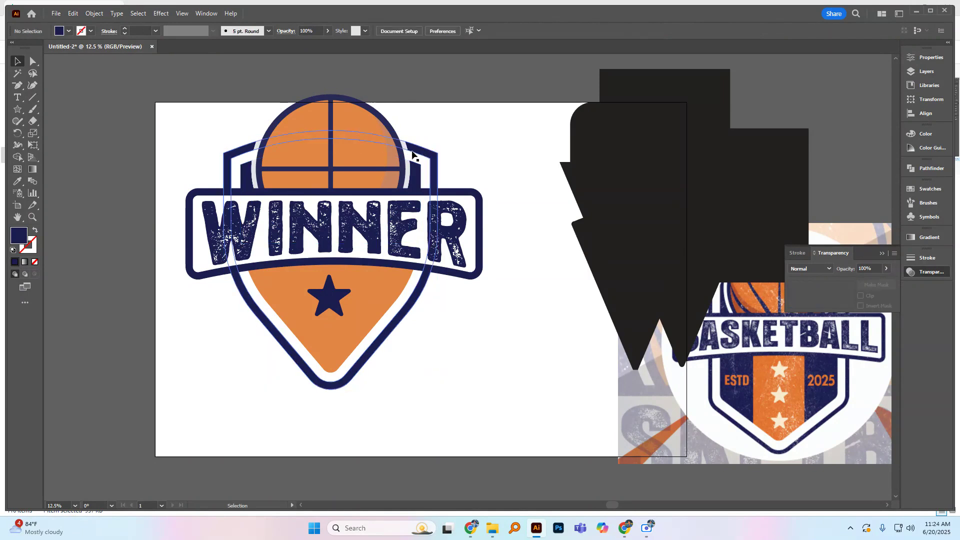
left_click(376, 140)
left_click(434, 128)
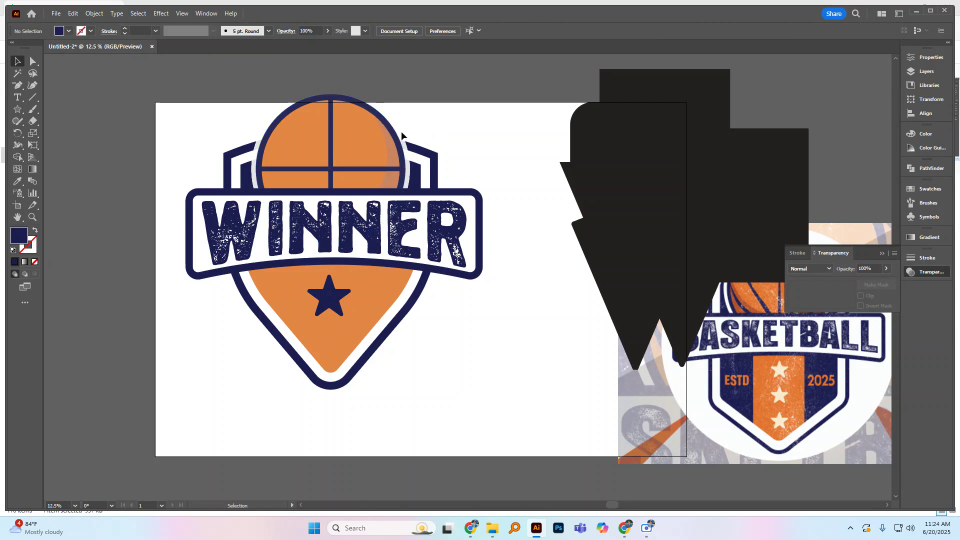
Step: Change the fill of the circle in the shield's opacity mask to pure black (#000000) and return to editing the artwork
key("ctrl+z")
key("v")
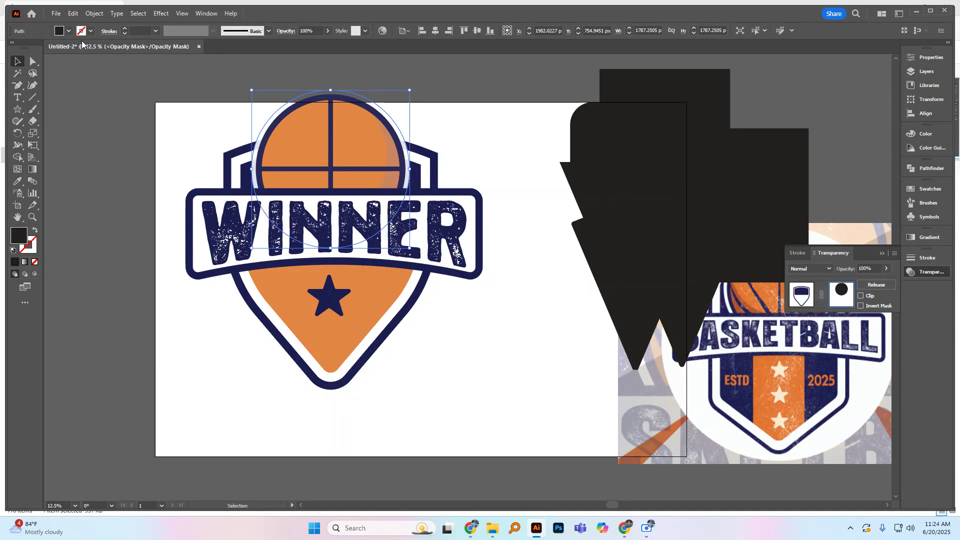
left_click(68, 31)
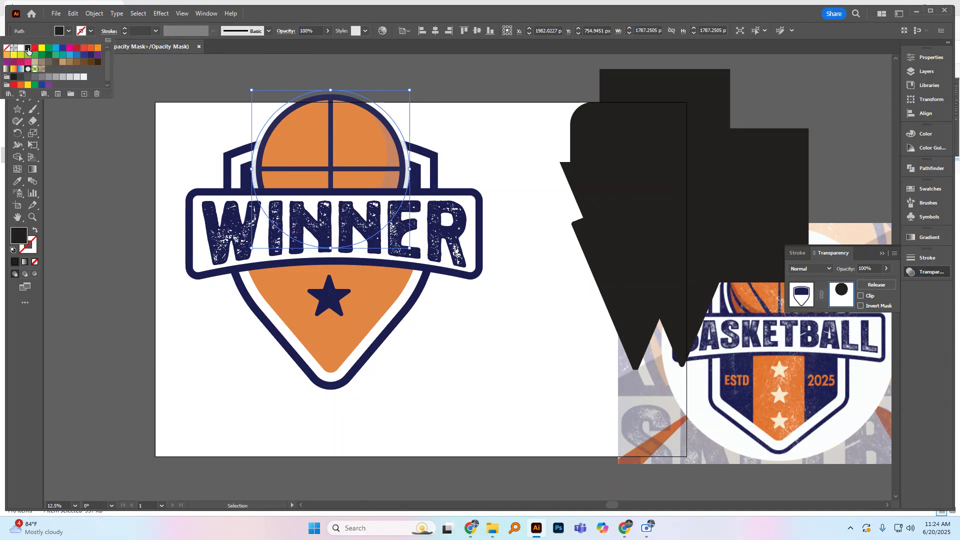
double_click(19, 235)
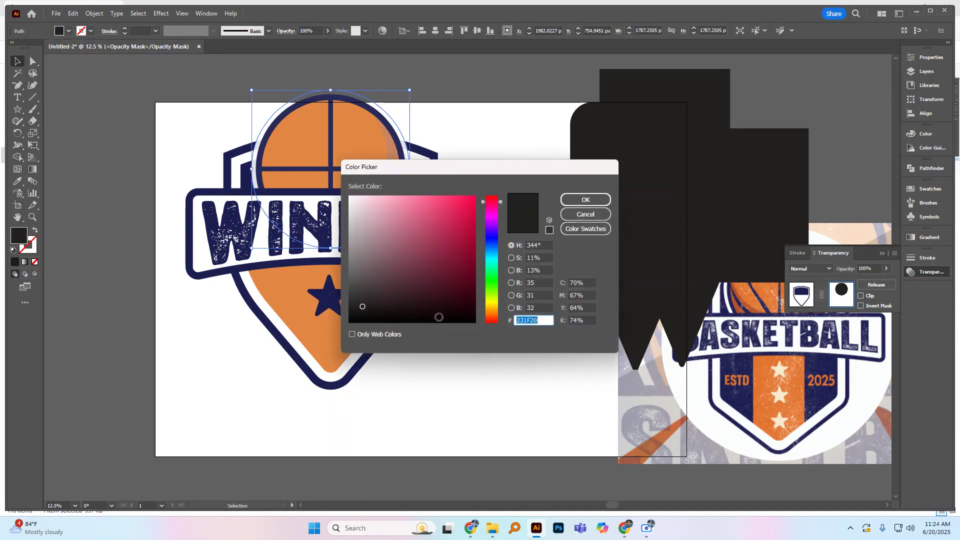
left_click(475, 322)
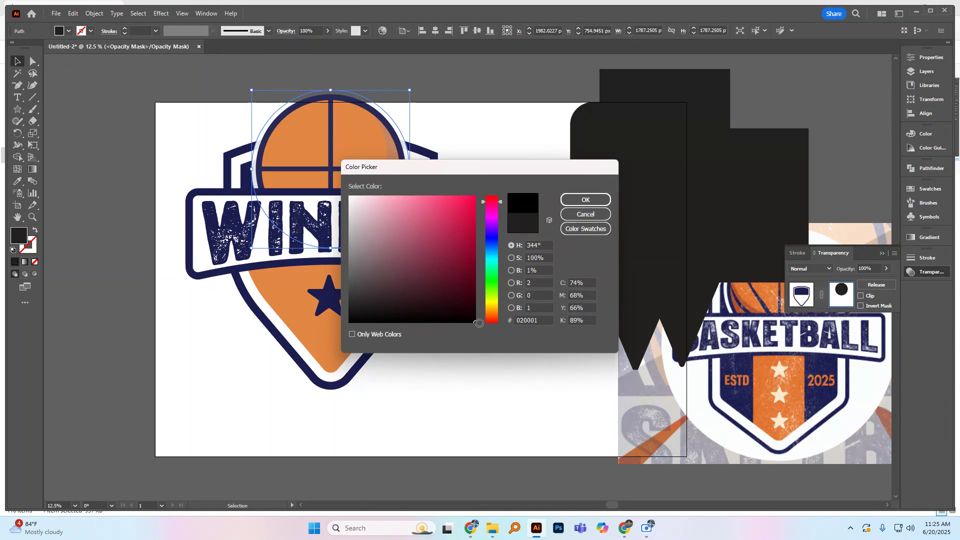
left_click(580, 201)
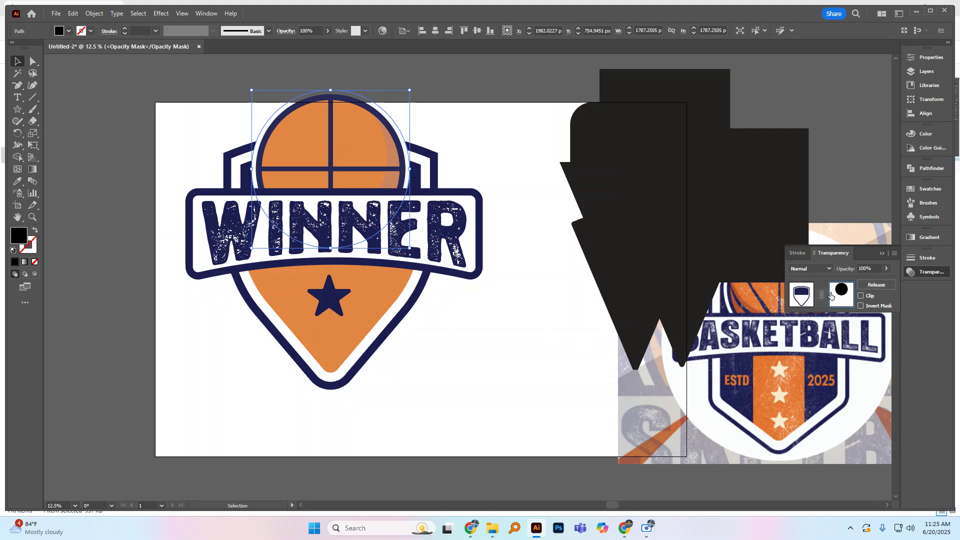
left_click(801, 295)
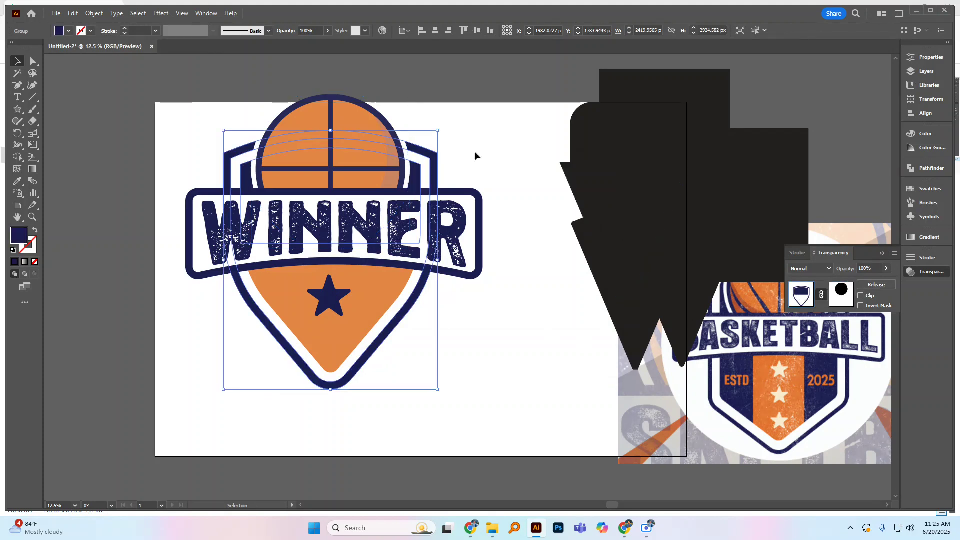
left_click(465, 126)
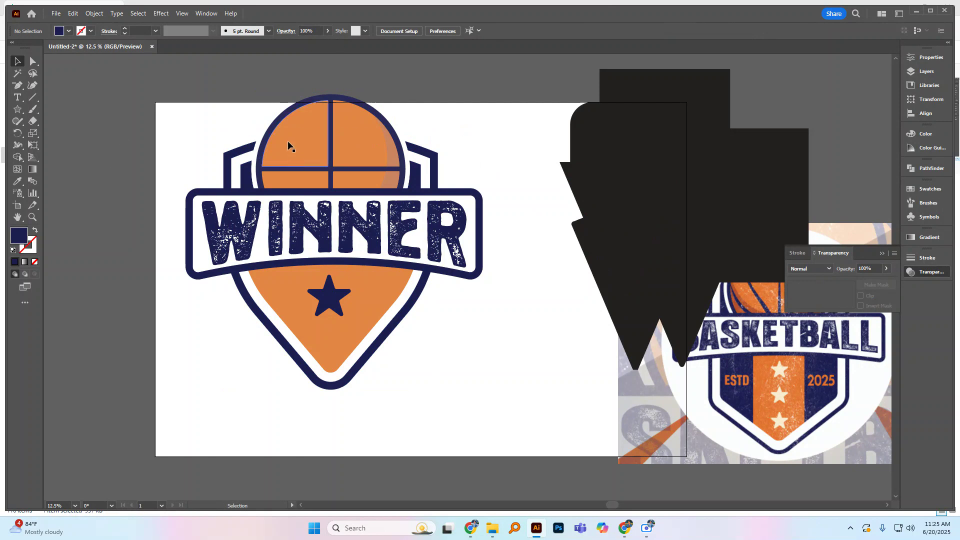
Step: Group the entire badge artwork, including the basketball, shield, WINNER banner and star
left_click(288, 142)
left_click(456, 103)
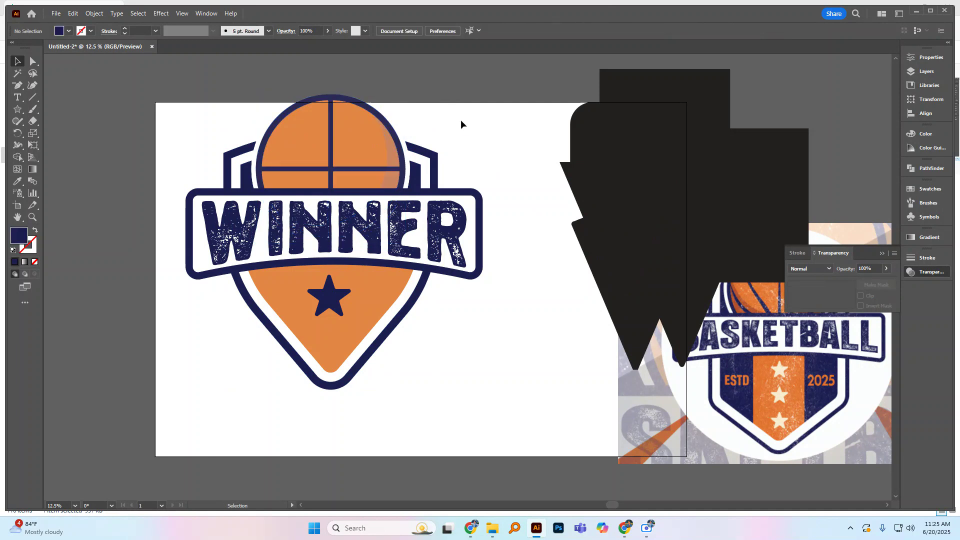
left_click_drag(429, 80, 288, 401)
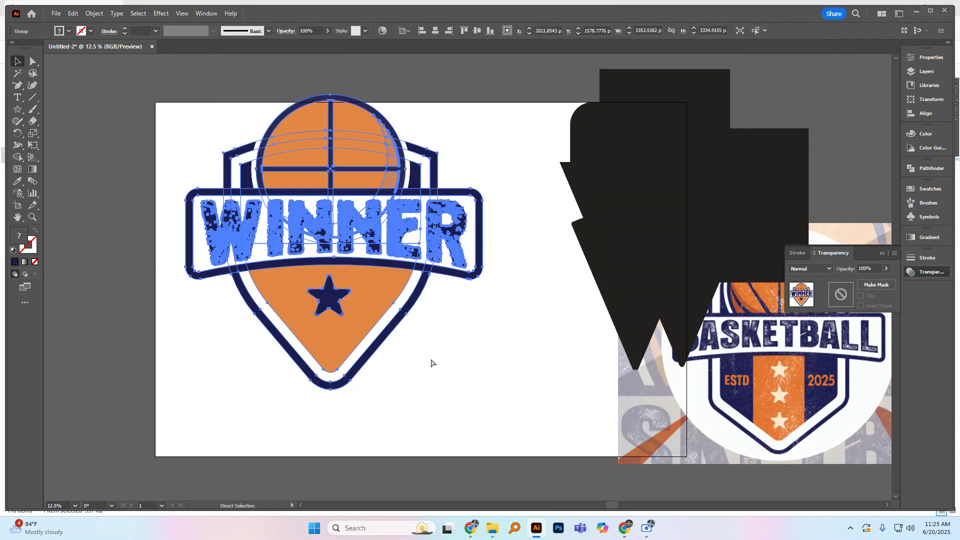
left_click(509, 293)
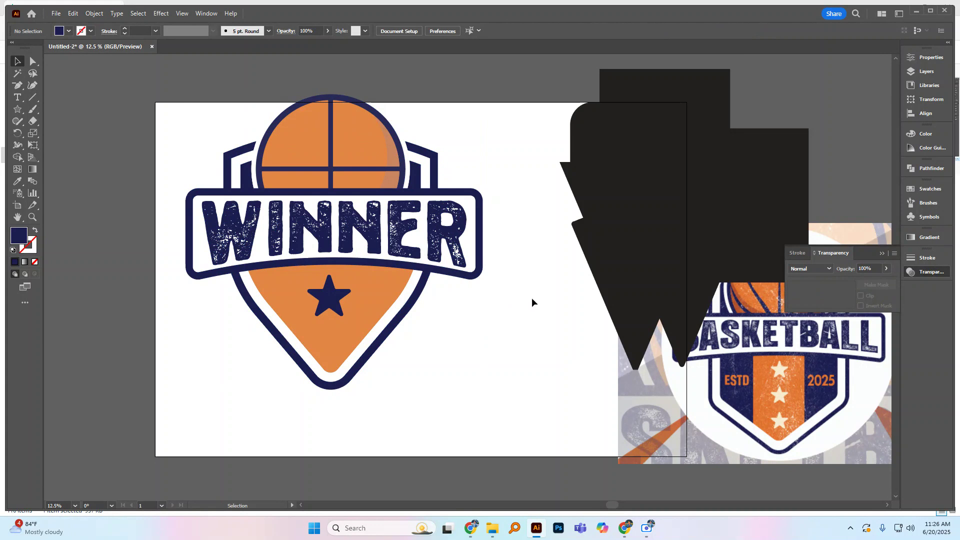
Step: Switch to Chrome and search Google Images for a grunge effect texture
mouse_move(470, 528)
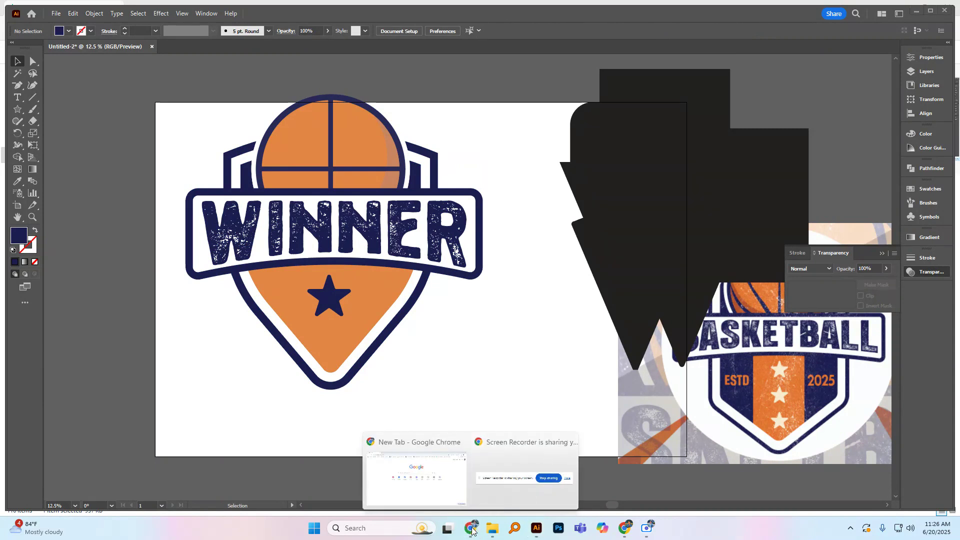
left_click(416, 494)
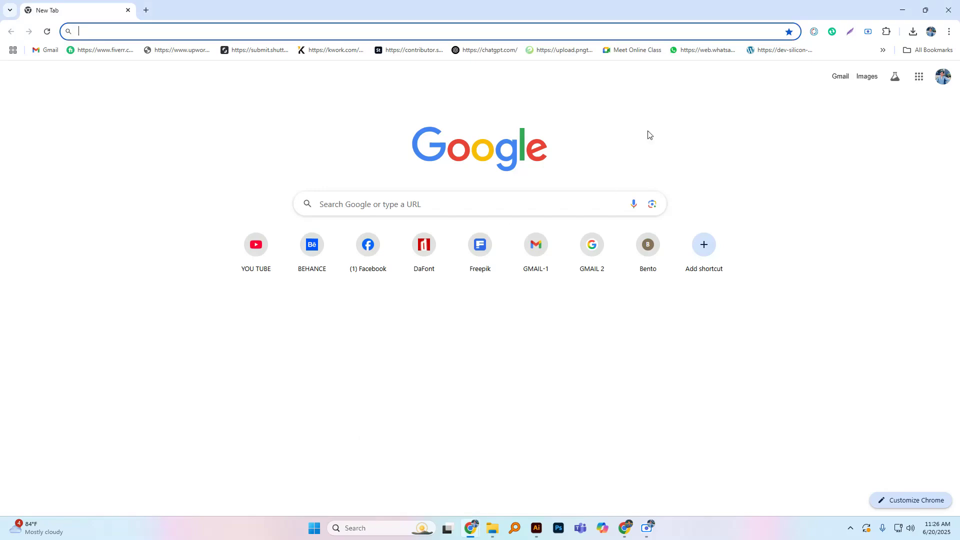
left_click(365, 201)
type("g")
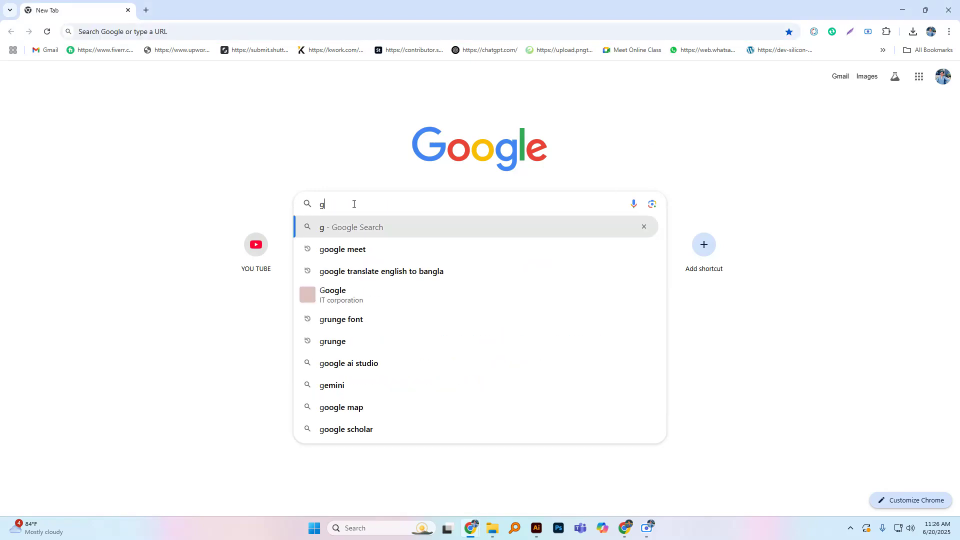
type("runbe")
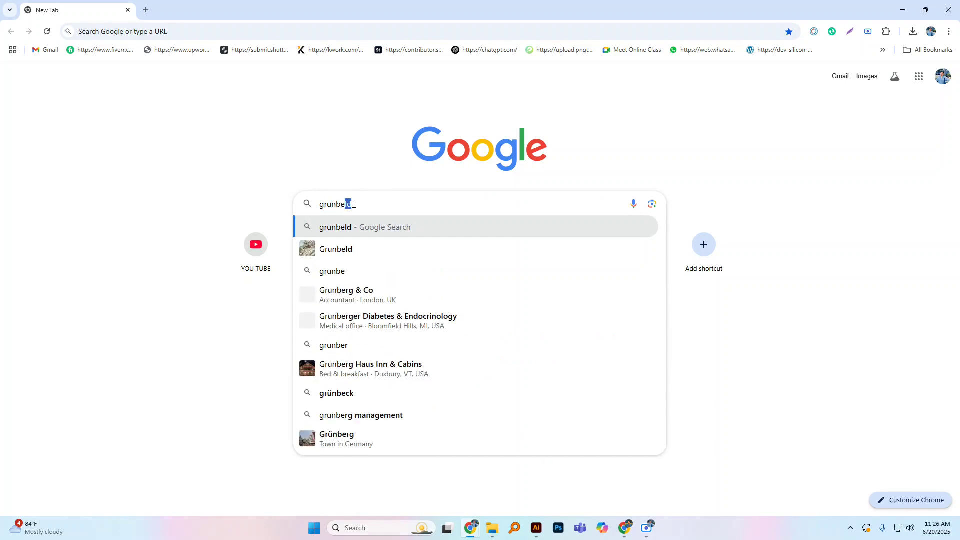
type(" eff")
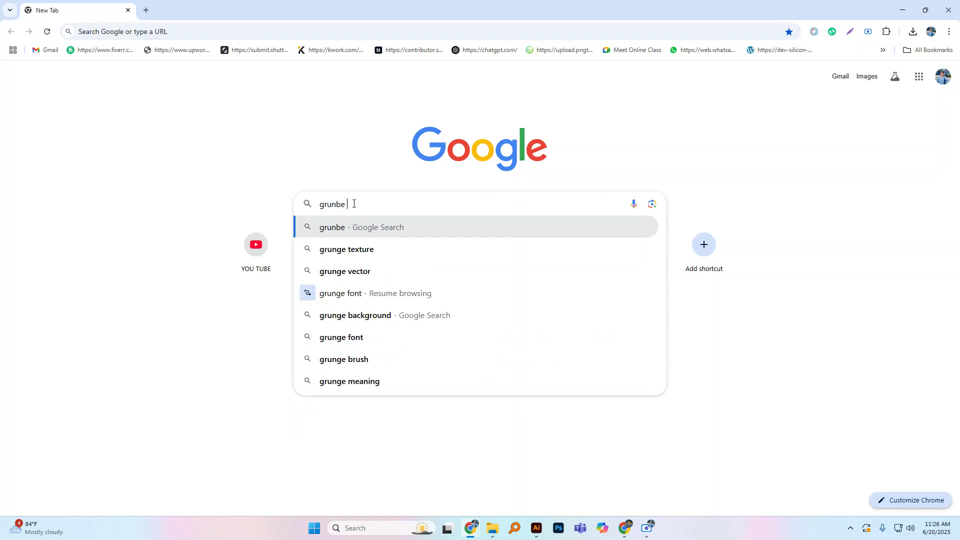
type("ect")
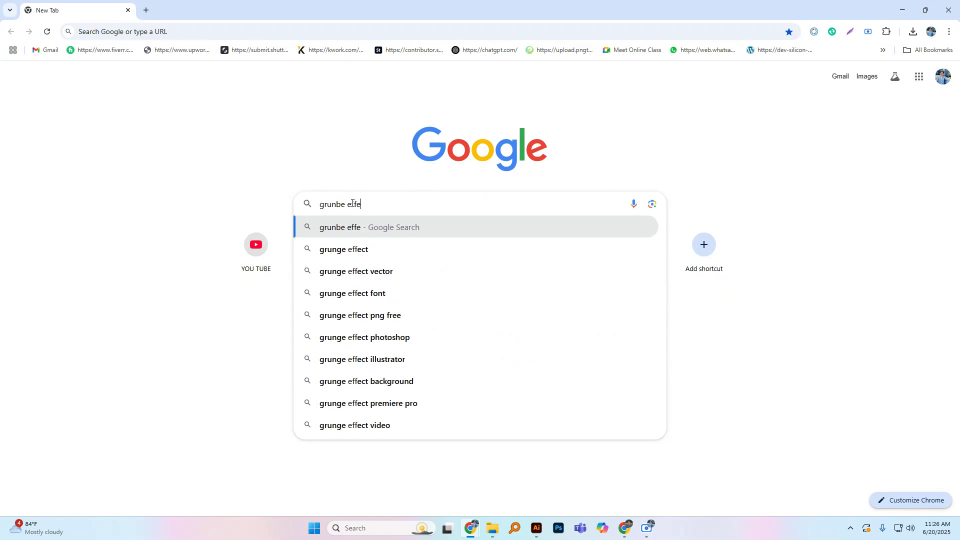
key("Return")
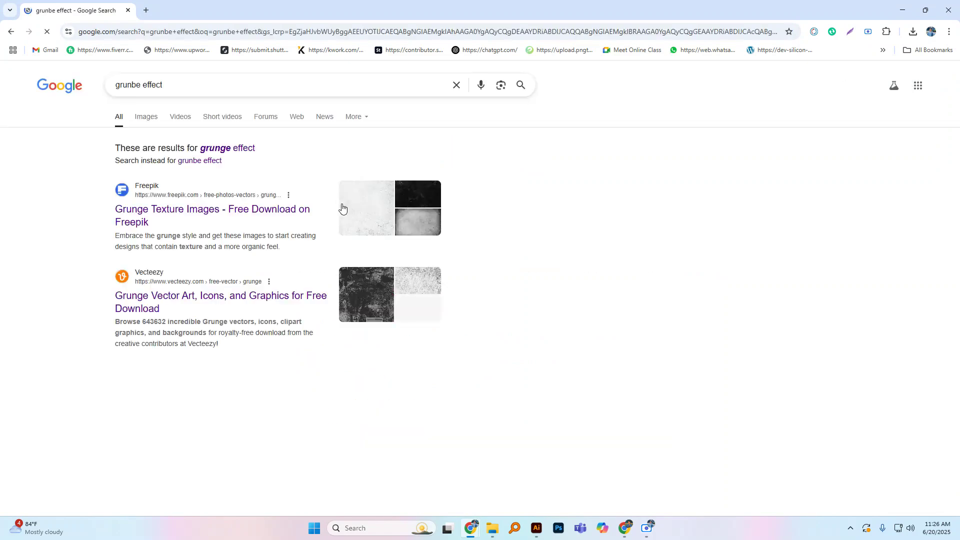
left_click(154, 117)
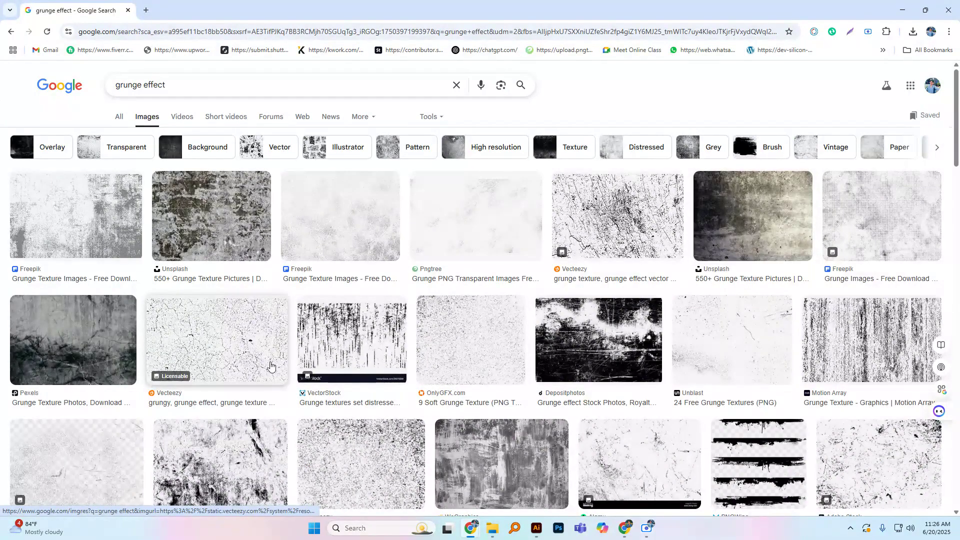
Step: Copy the Vecteezy dry land crack grunge texture image from the image results
left_click(222, 345)
right_click(715, 279)
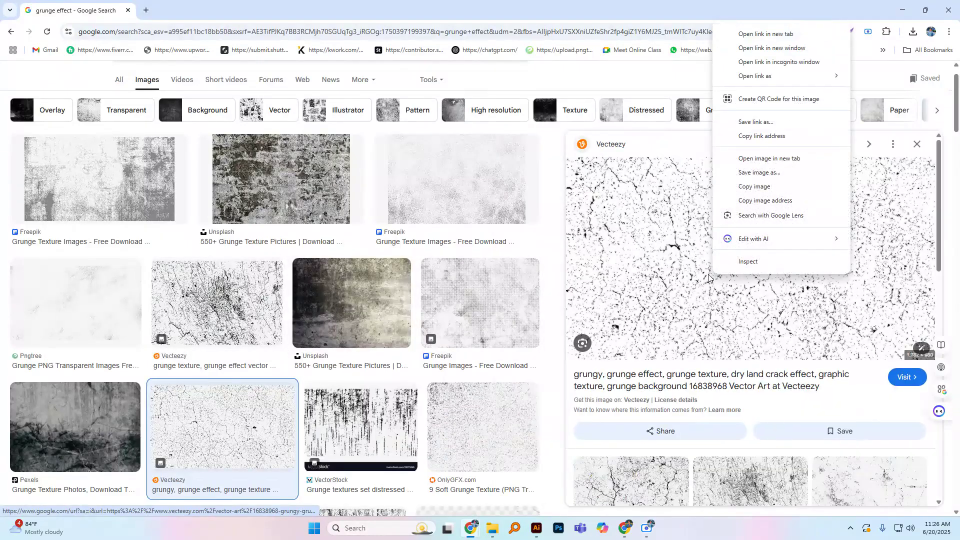
left_click(786, 190)
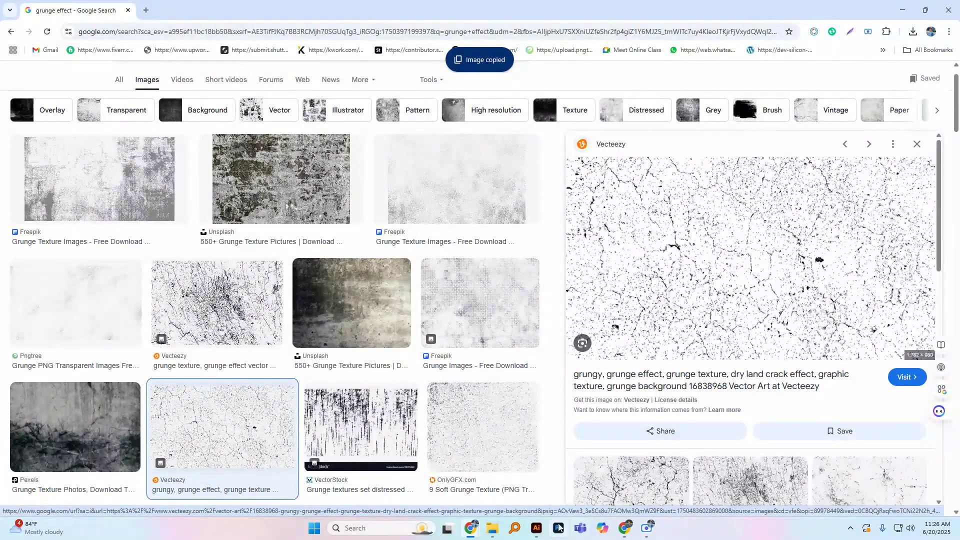
Step: Switch to Illustrator, paste the grunge texture over the black shapes beside the badge, and cut it out of the artwork
key("alt+Tab")
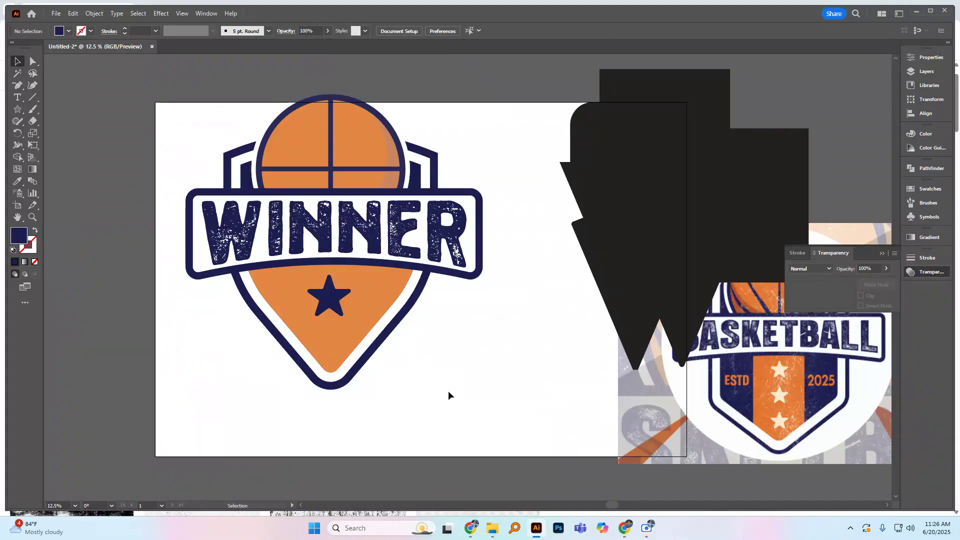
key("ctrl+v")
left_click_drag(515, 311, 529, 340)
left_click_drag(576, 378, 673, 214)
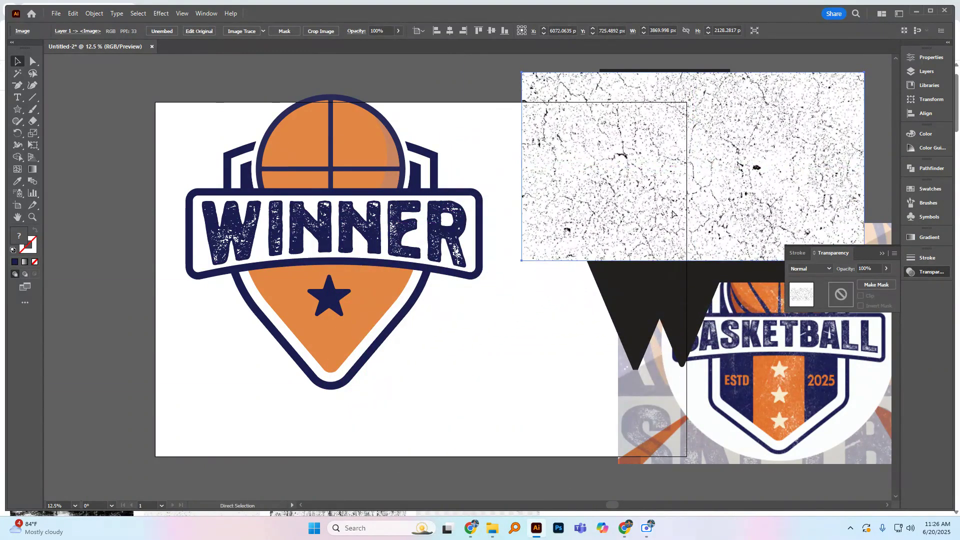
key("Delete")
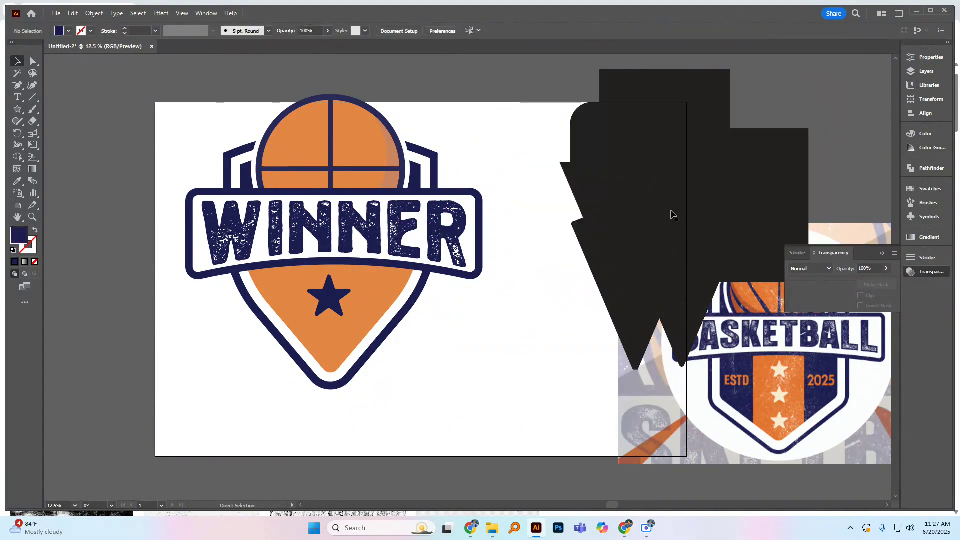
Step: Add an opacity mask to the whole badge group with Clip turned off
left_click(451, 226)
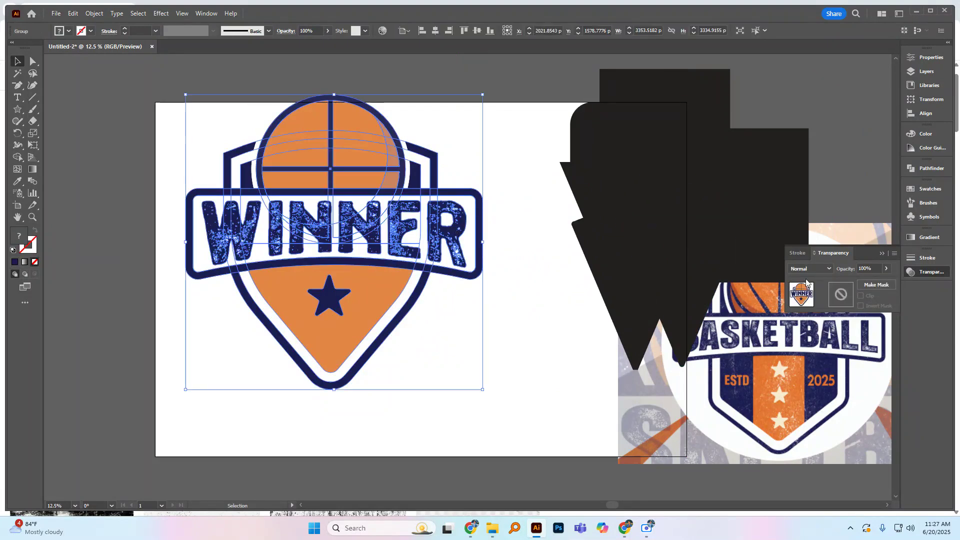
left_click(866, 285)
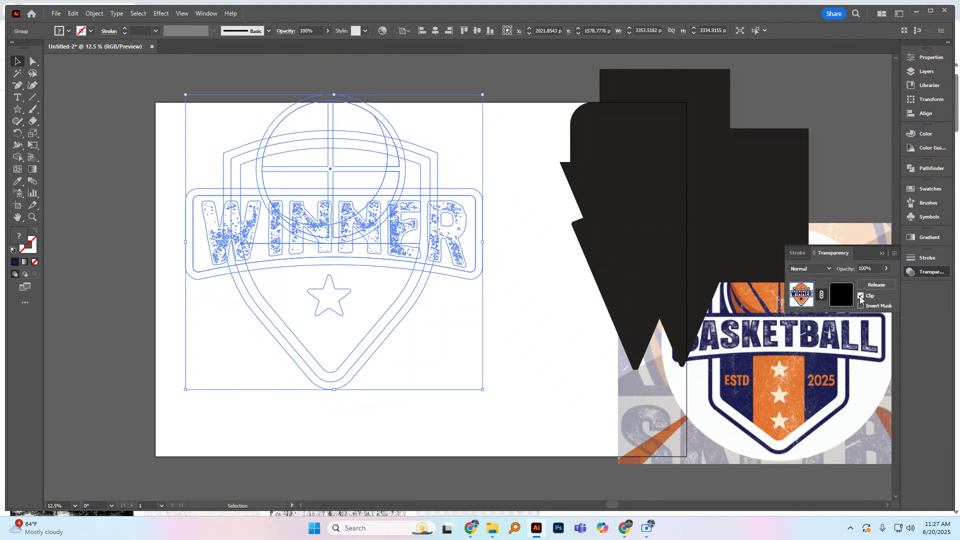
left_click(860, 296)
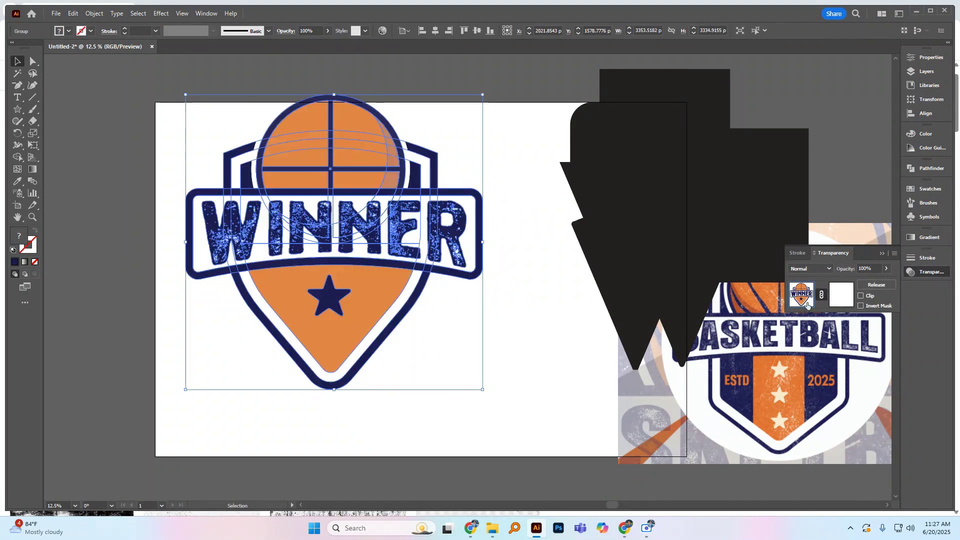
Step: Paste the grunge texture into the badge group's opacity mask, then move and enlarge it over the badge to about 5754 × 3165 px
left_click(840, 301)
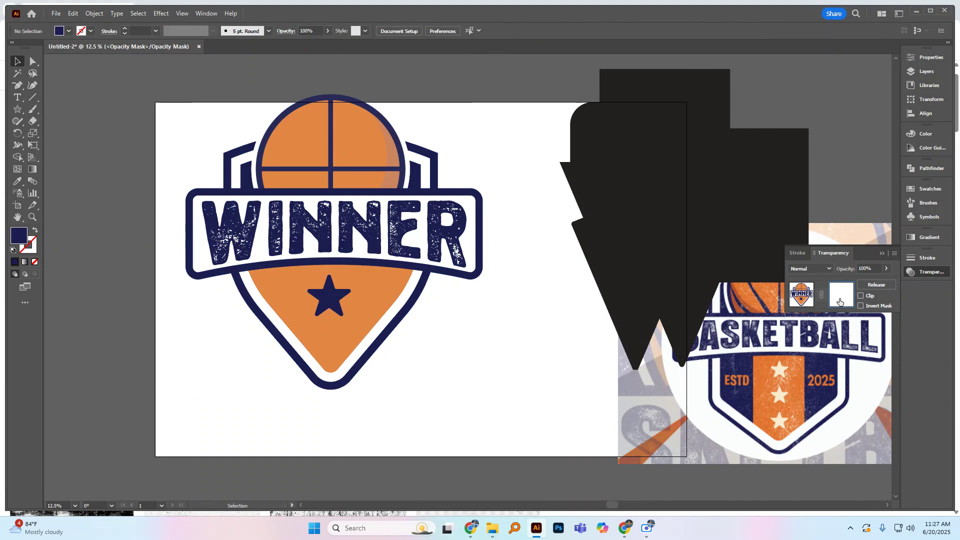
key("ctrl+v")
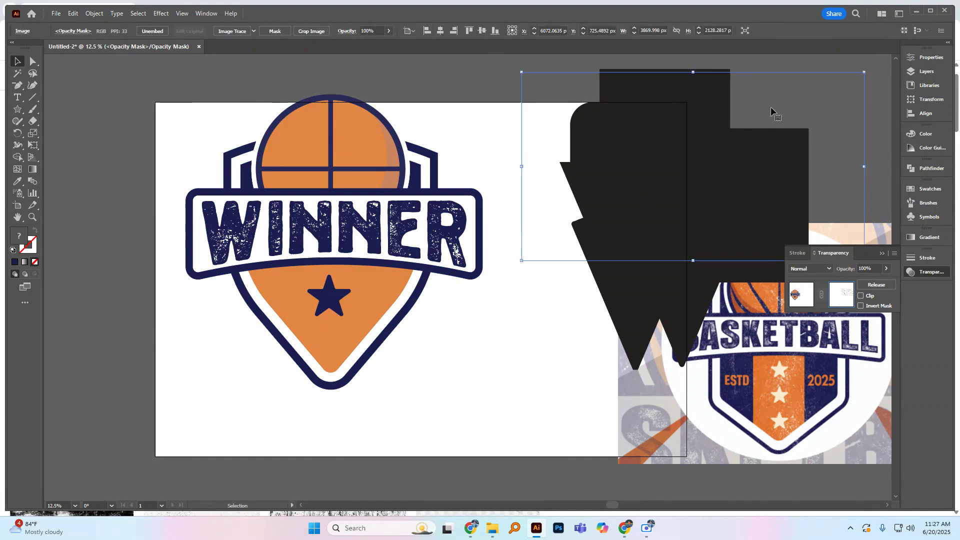
left_click_drag(734, 179, 403, 216)
left_click_drag(520, 290, 479, 338)
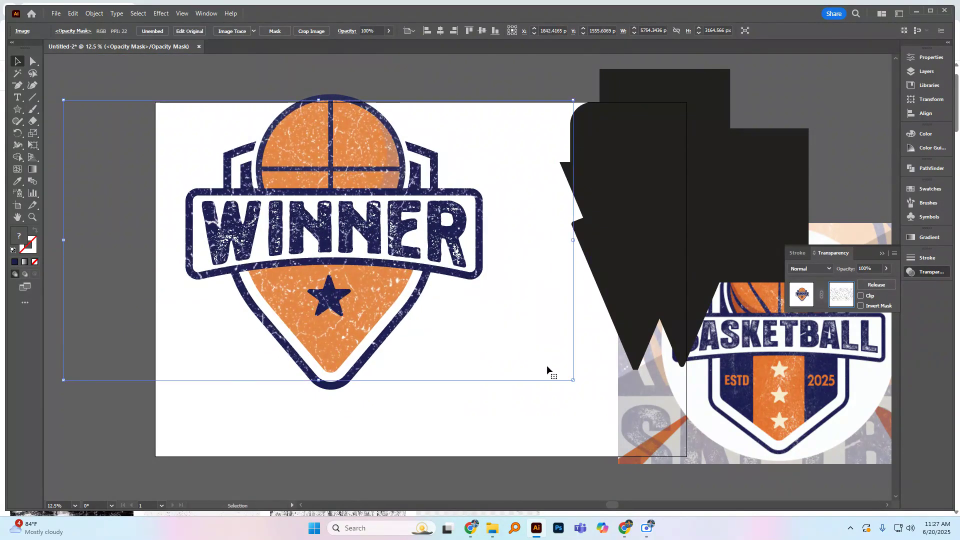
Step: Resize the masked grunge texture to about 5630 × 3357 px and rotate it by roughly a quarter turn over the badge
left_click_drag(573, 380, 645, 422)
scroll(445, 320, "down", 1)
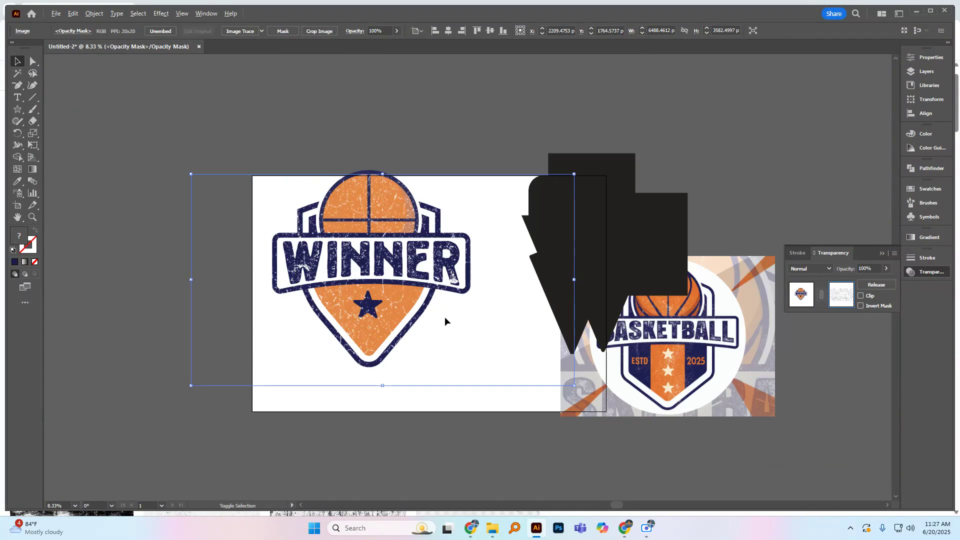
scroll(445, 321, "up", 1)
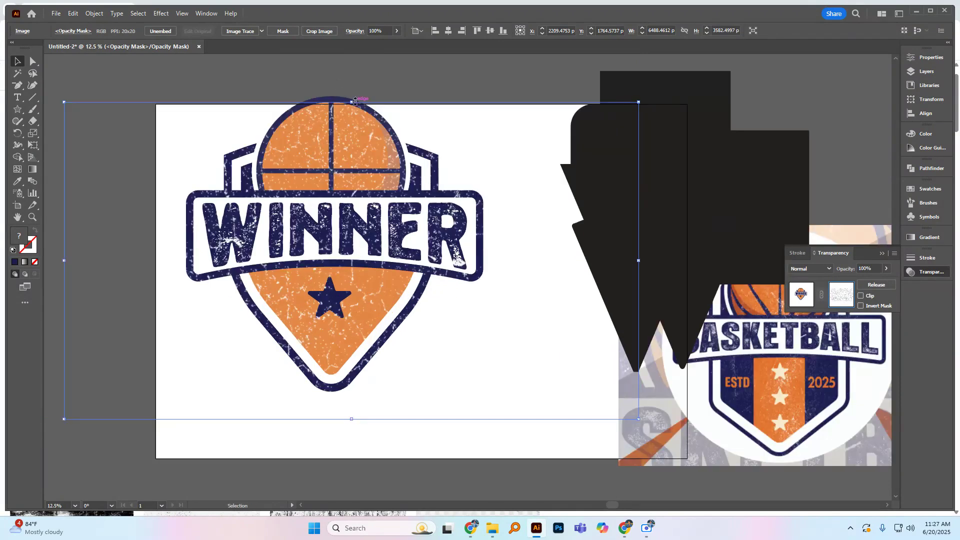
left_click_drag(351, 101, 352, 76)
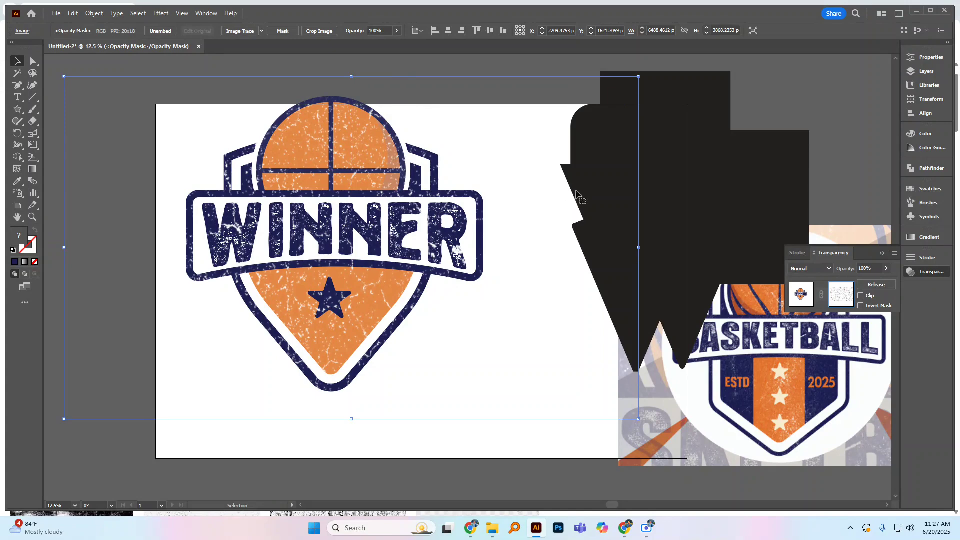
left_click_drag(638, 247, 601, 242)
mouse_move(523, 256)
left_mouse_down()
mouse_move(521, 247)
mouse_move(521, 260)
left_mouse_up()
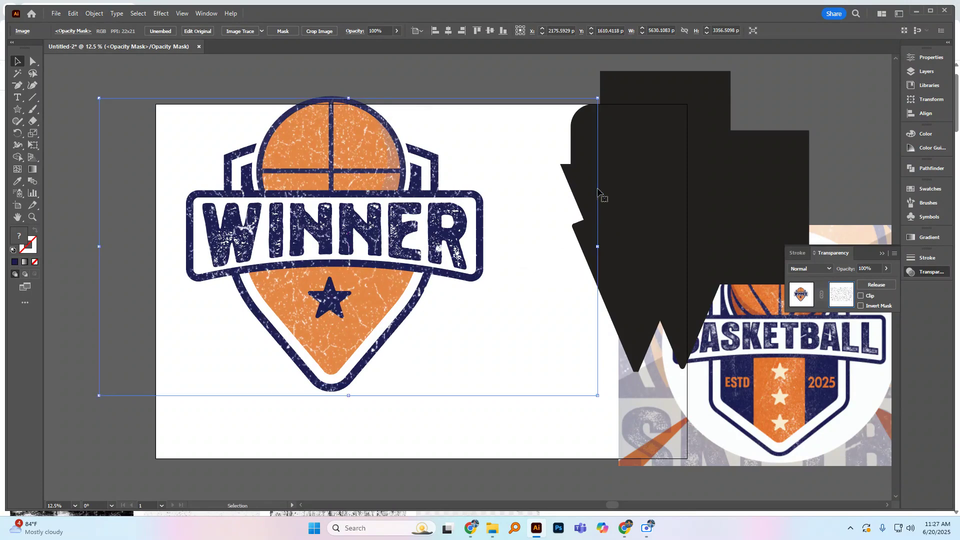
left_click_drag(605, 102, 428, 392)
mouse_move(413, 360)
left_mouse_down()
mouse_move(403, 368)
mouse_move(411, 376)
left_mouse_up()
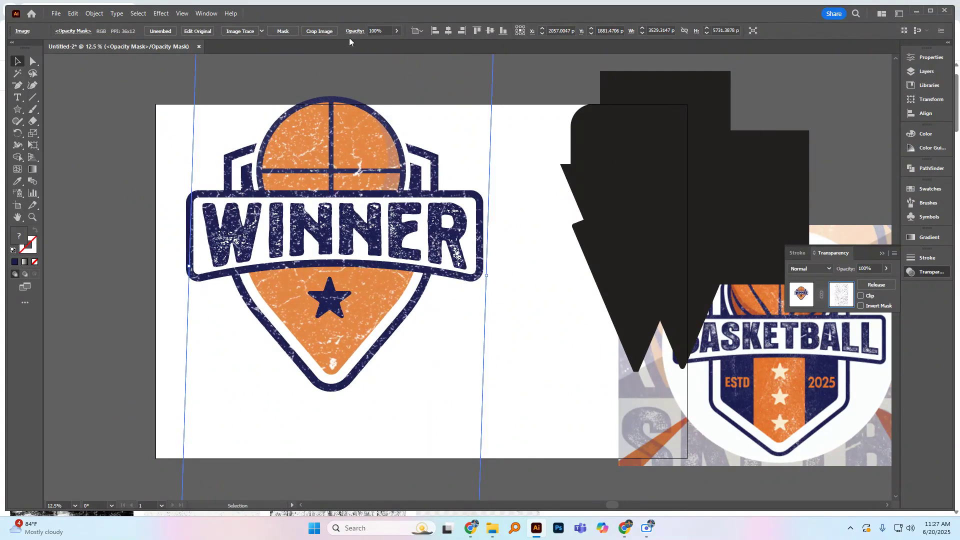
Step: Lower the opacity of the grunge texture inside the mask to 29%
left_click(395, 31)
left_click(384, 44)
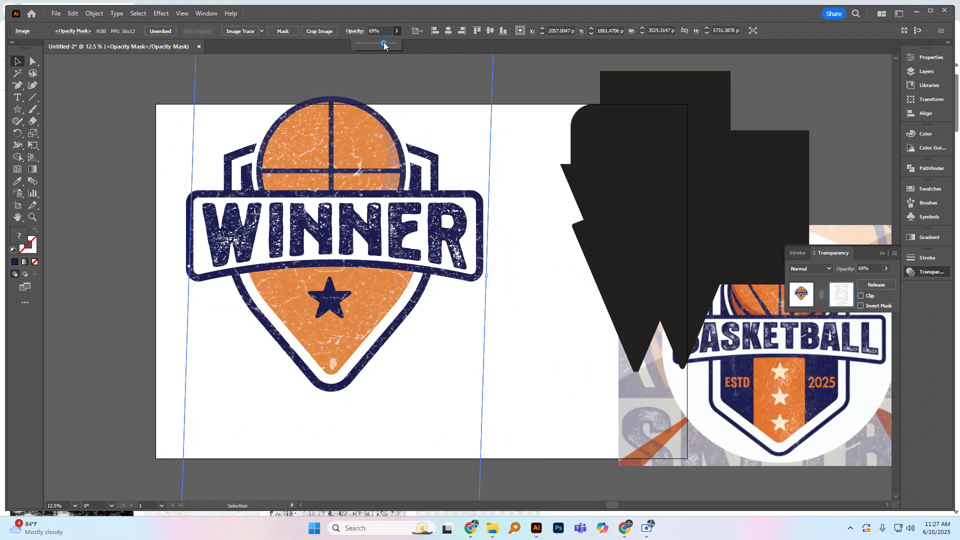
left_click_drag(380, 43, 377, 44)
left_click_drag(374, 43, 369, 42)
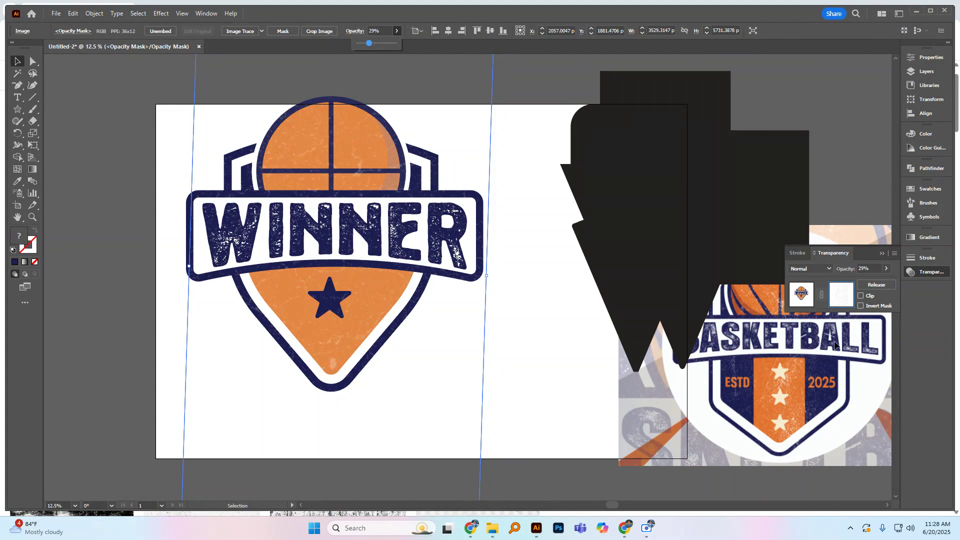
Step: Return from opacity mask editing to the badge artwork and expand the appearance of the whole badge group
left_click(820, 296)
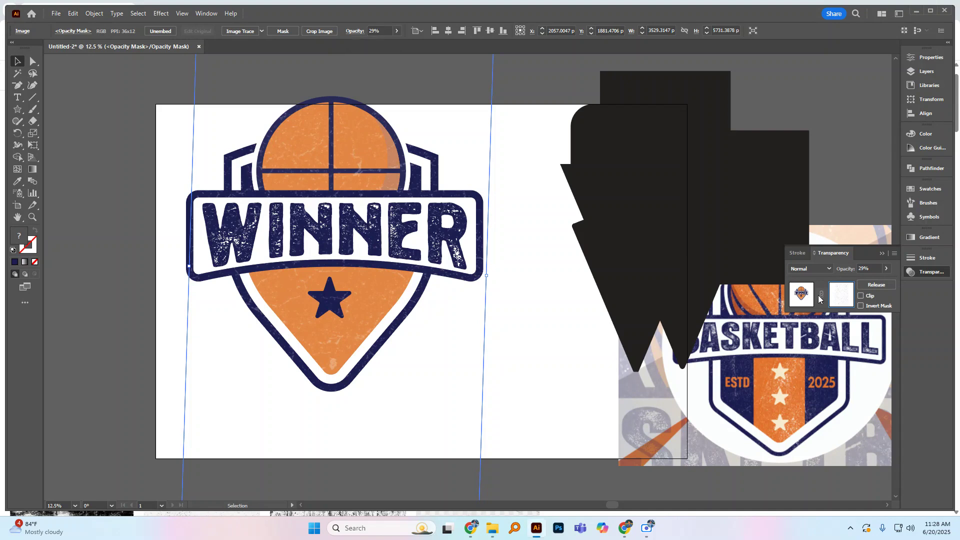
left_click(804, 296)
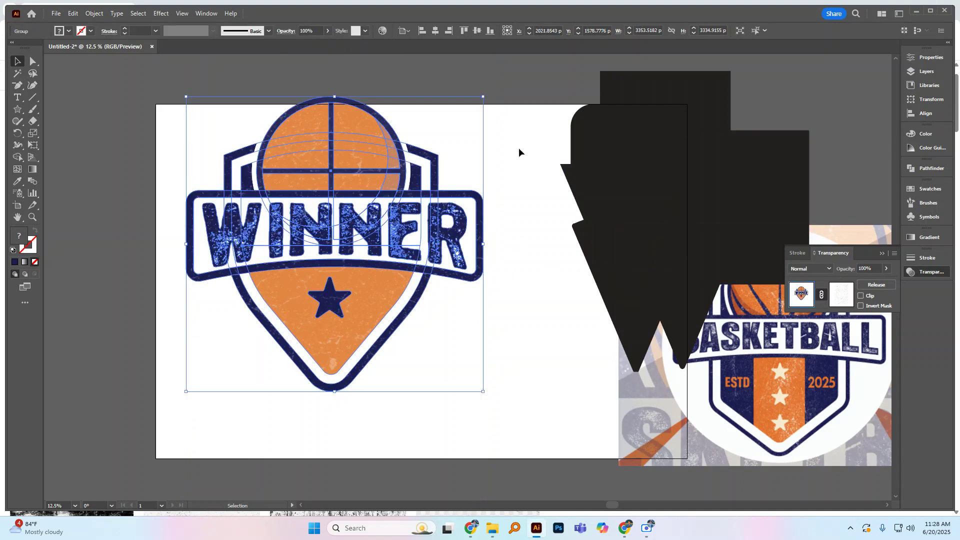
left_click(94, 14)
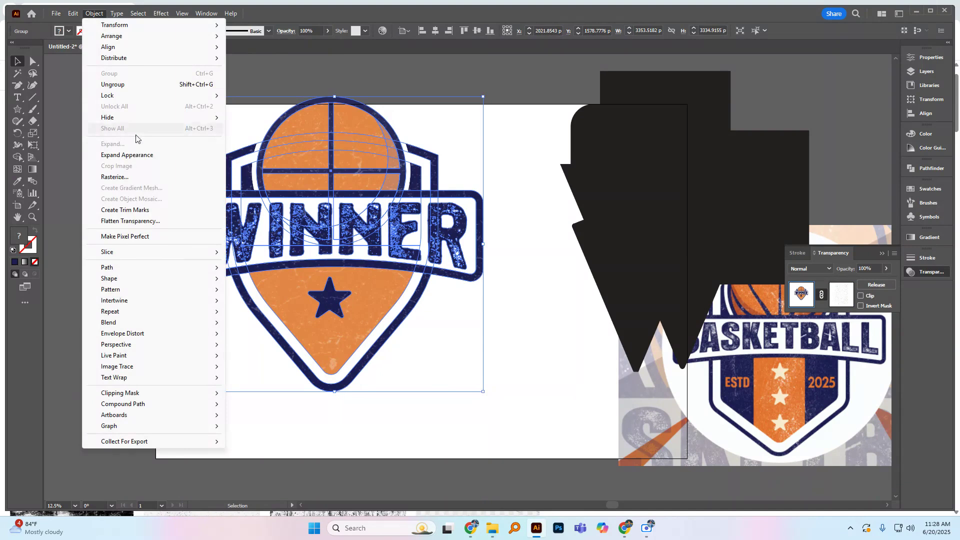
left_click(134, 155)
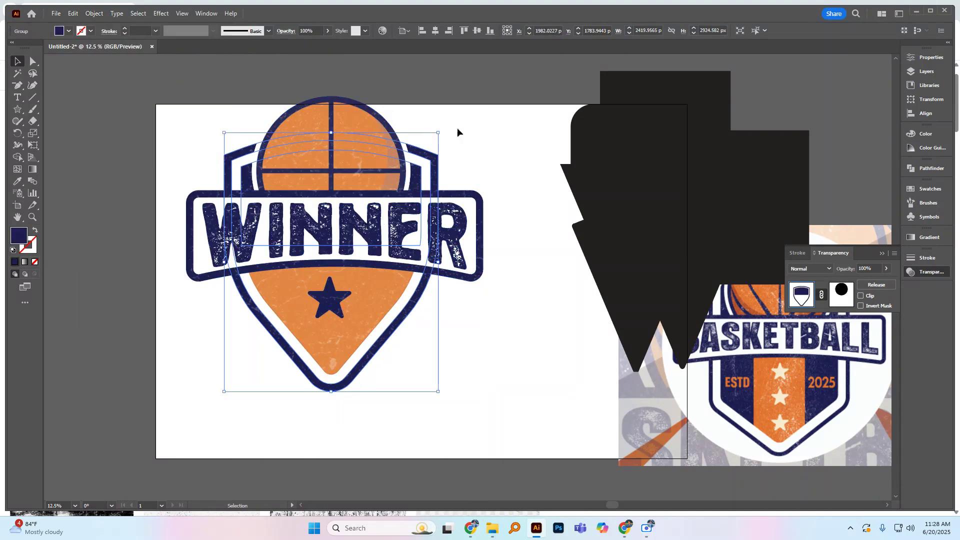
Step: Check the expanded badge's grouping by selecting it at several spots, and leave everything deselected
left_click_drag(472, 123, 364, 166)
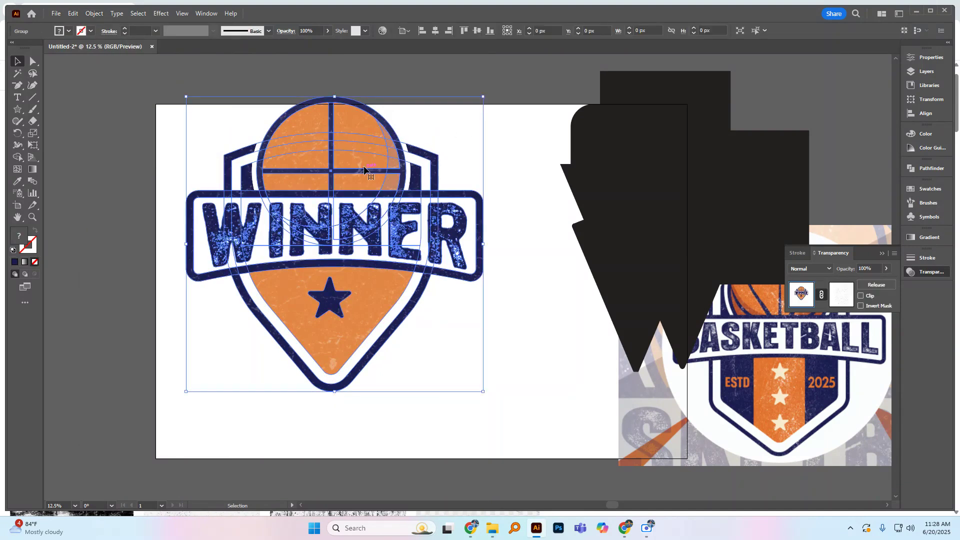
left_click(520, 171)
left_click(413, 219)
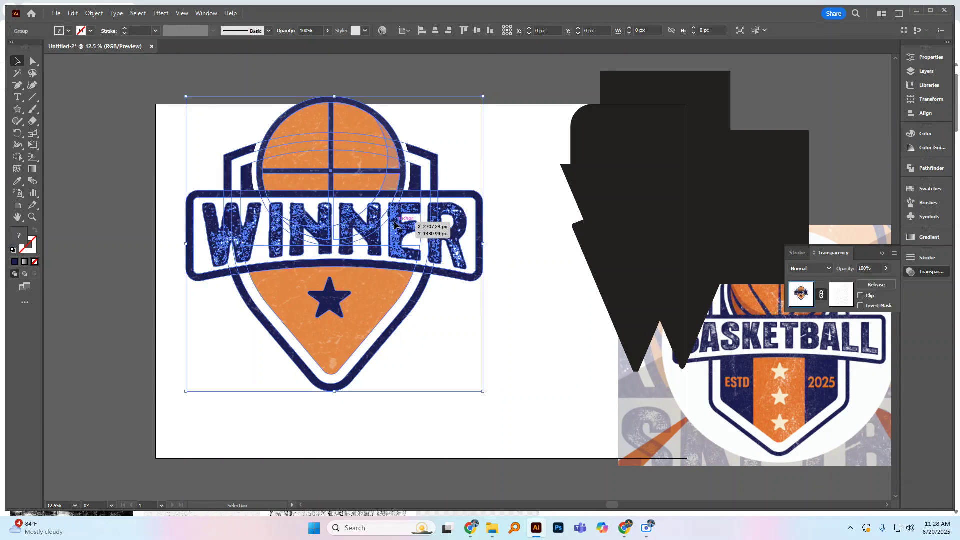
left_click(520, 148)
left_click(388, 168)
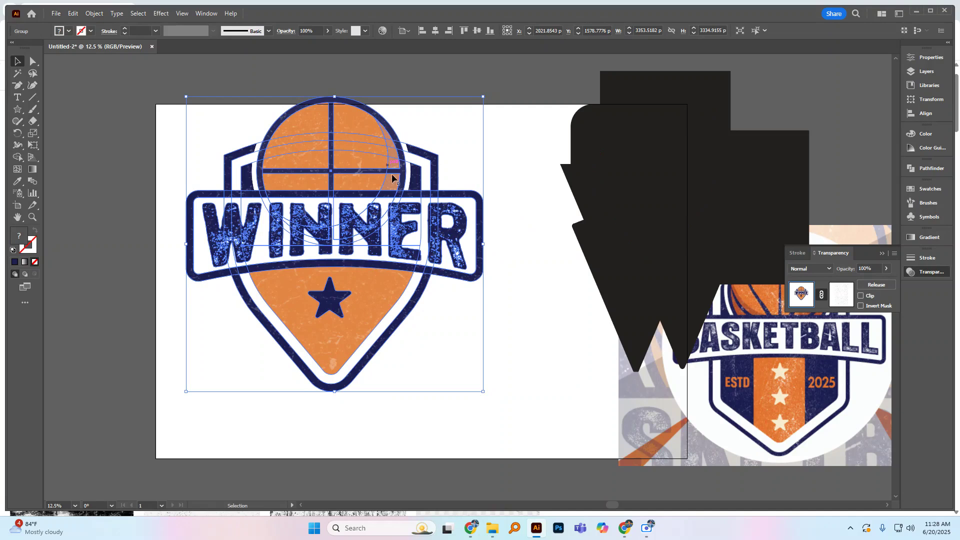
left_click(521, 296)
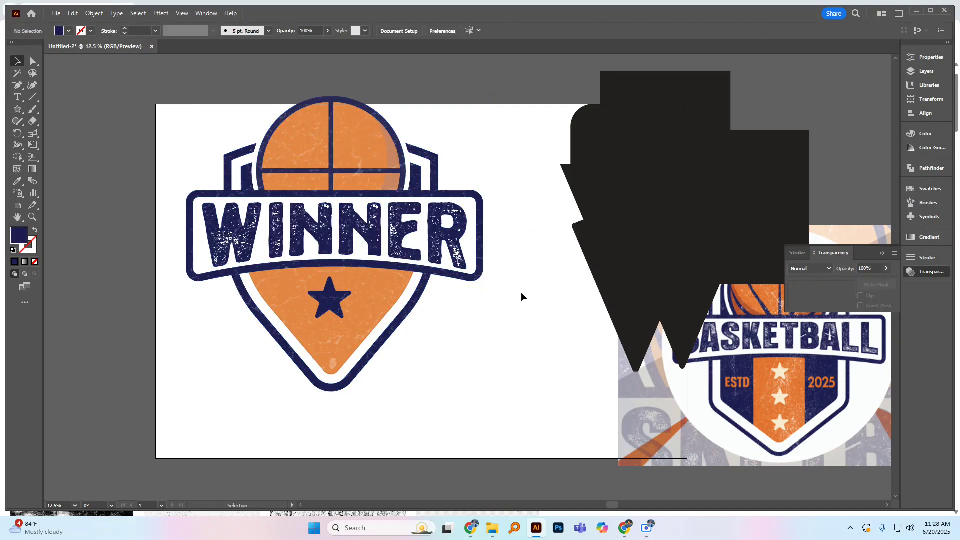
left_click(647, 528)
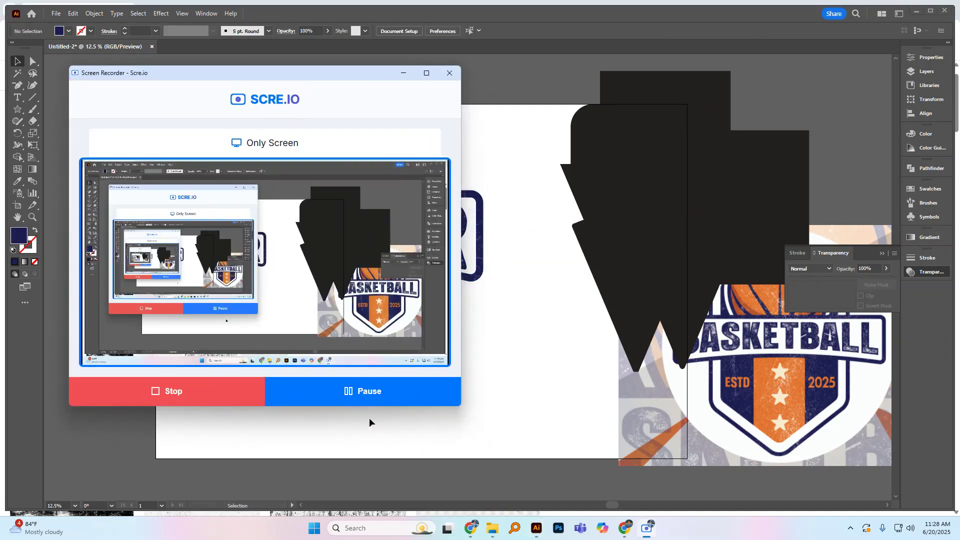